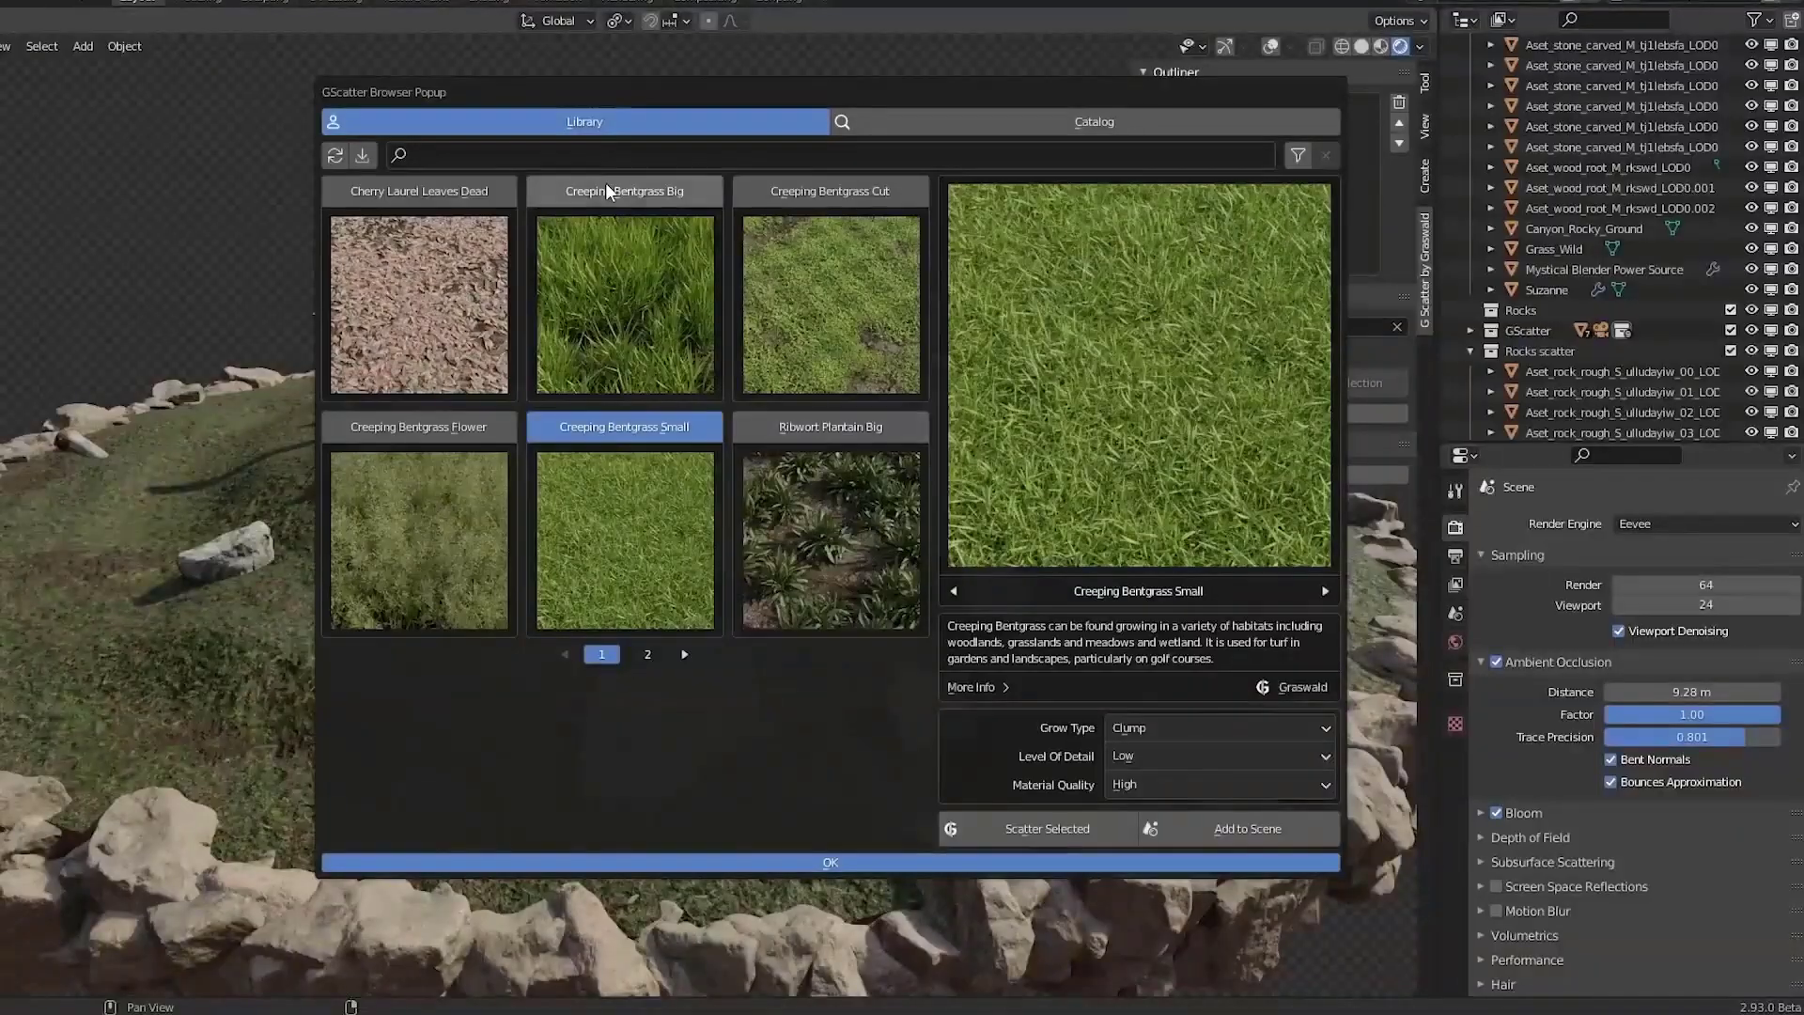
Step: Preview the Creeping Bentgrass Big and Creeping Bentgrass Cut assets in the GScatter library
click(607, 185)
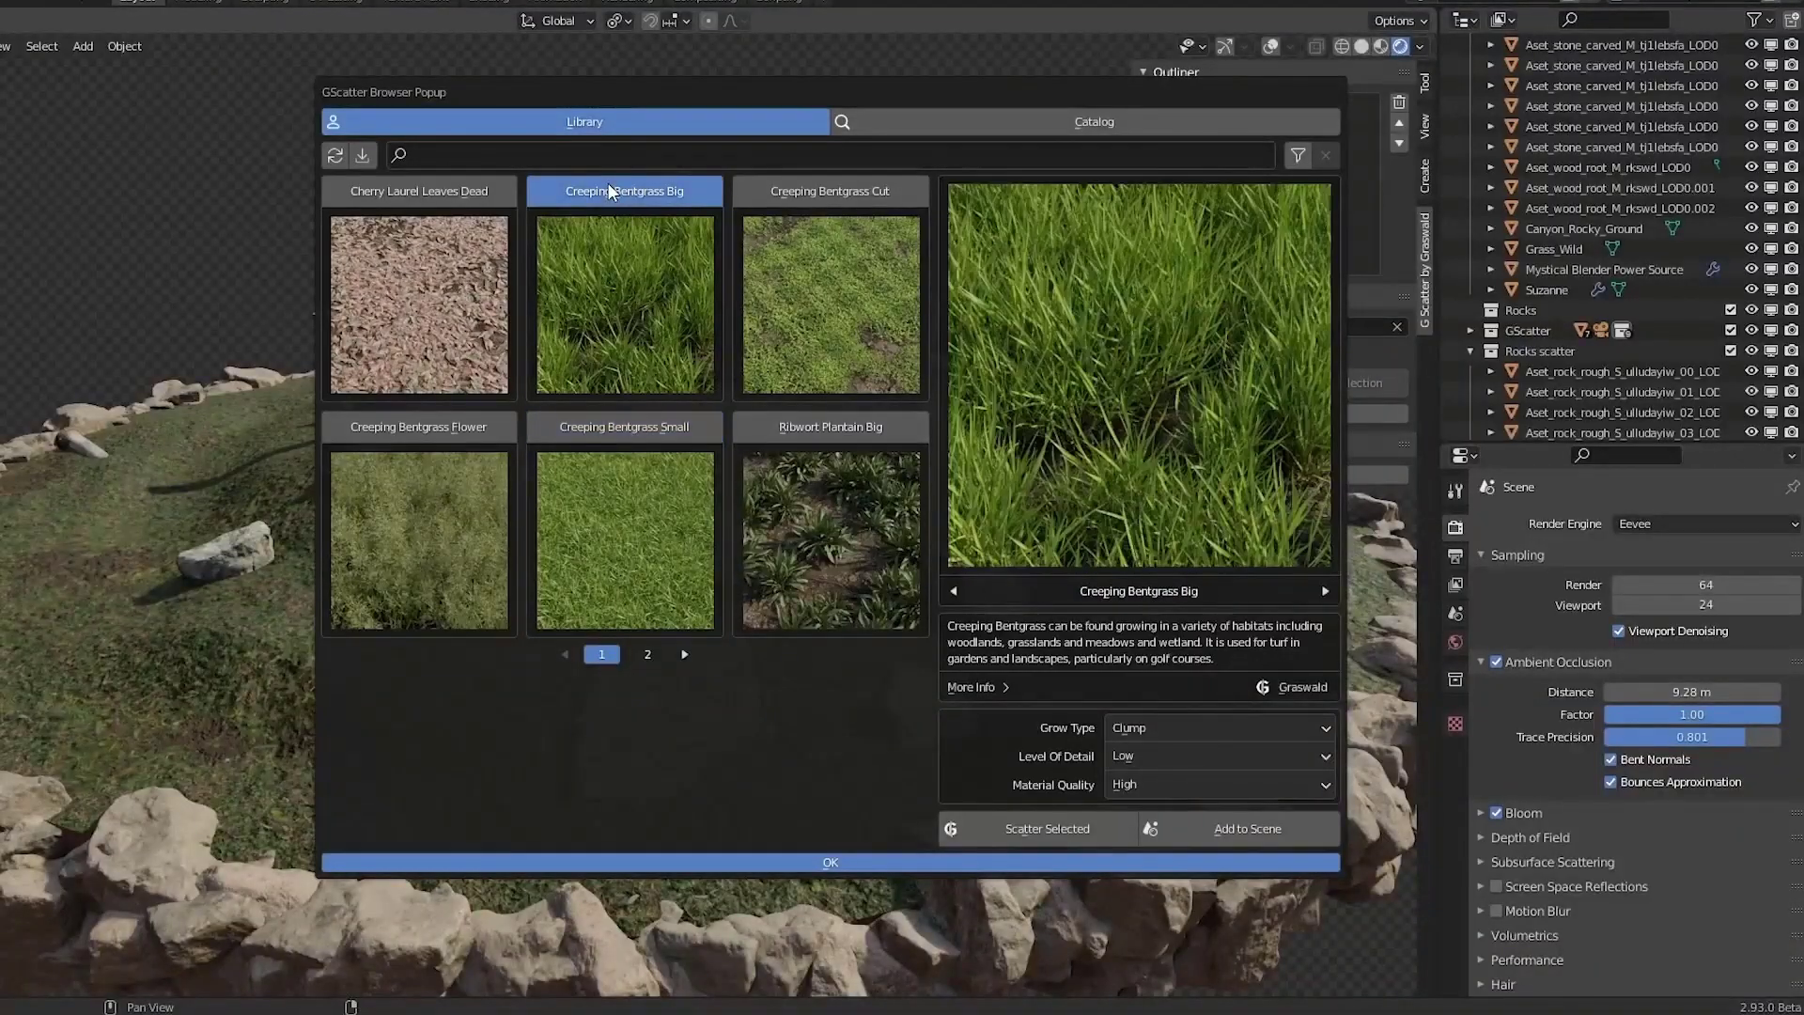
click(788, 197)
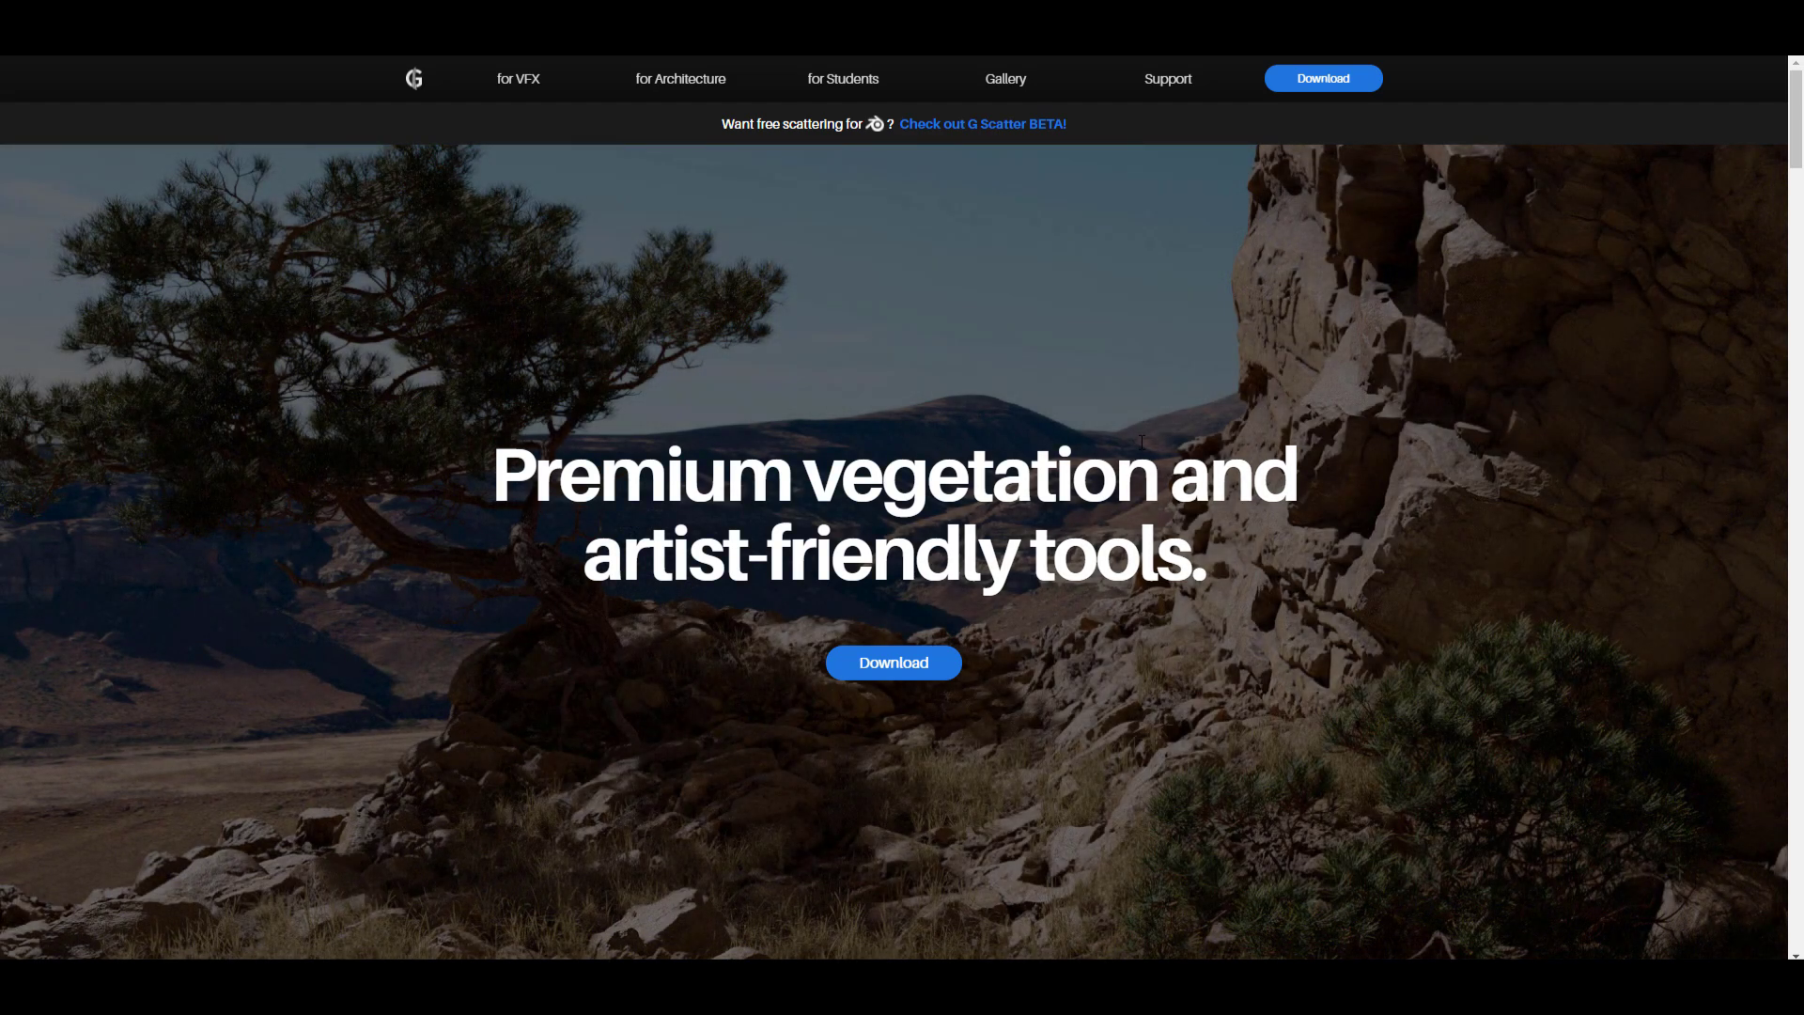
Step: In the web browser, look through the Graswald home page and the GScatter product page for the add-on's features and free download
scroll(1133, 606, down, 2)
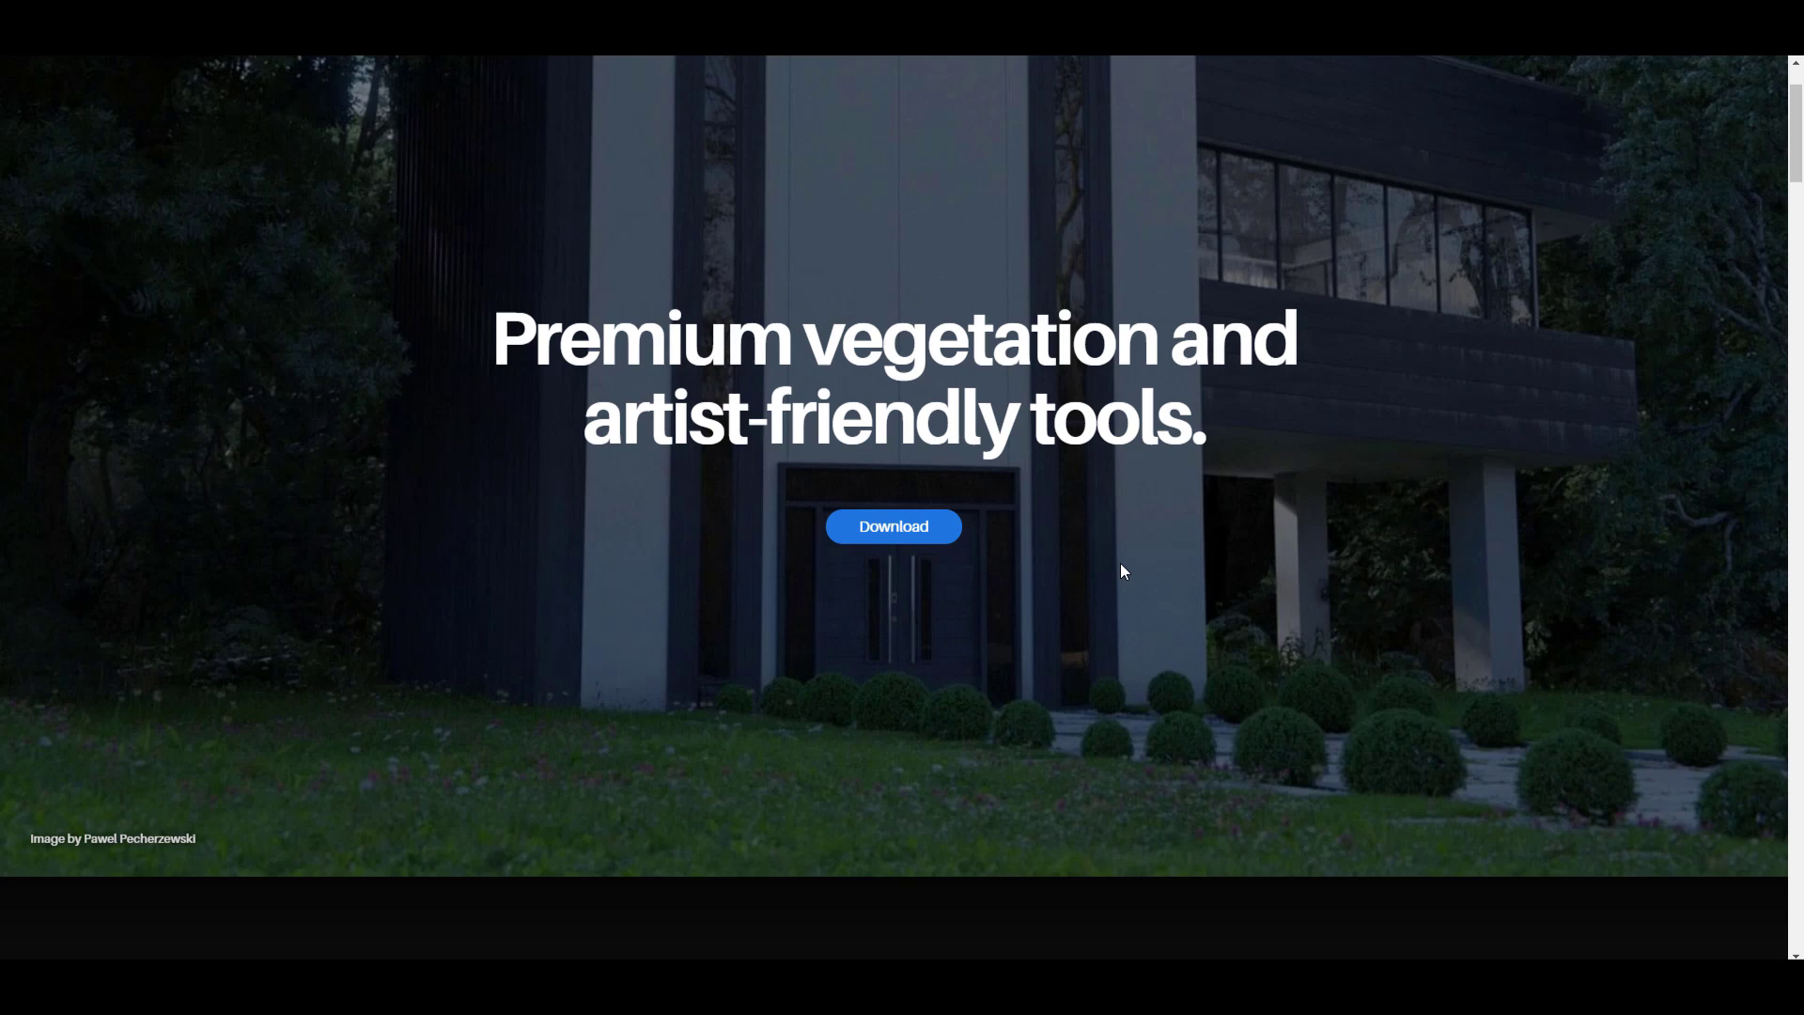
scroll(1121, 564, down, 10)
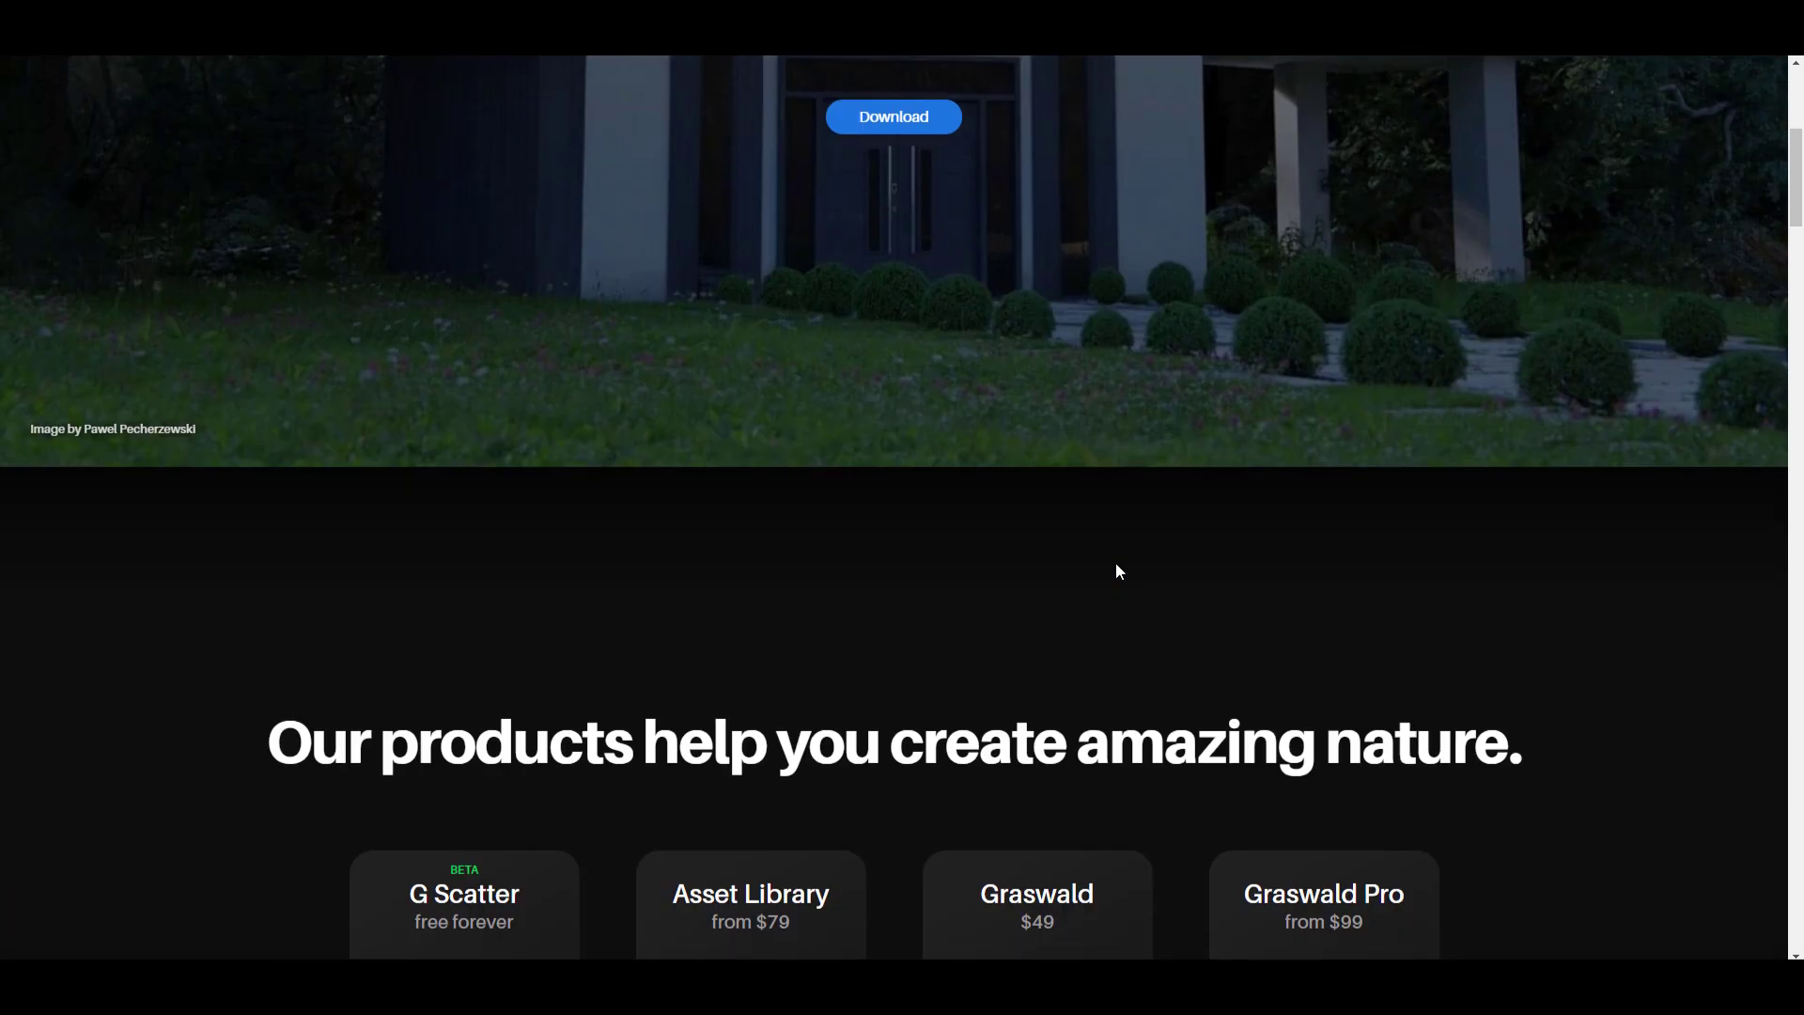
scroll(727, 425, down, 2)
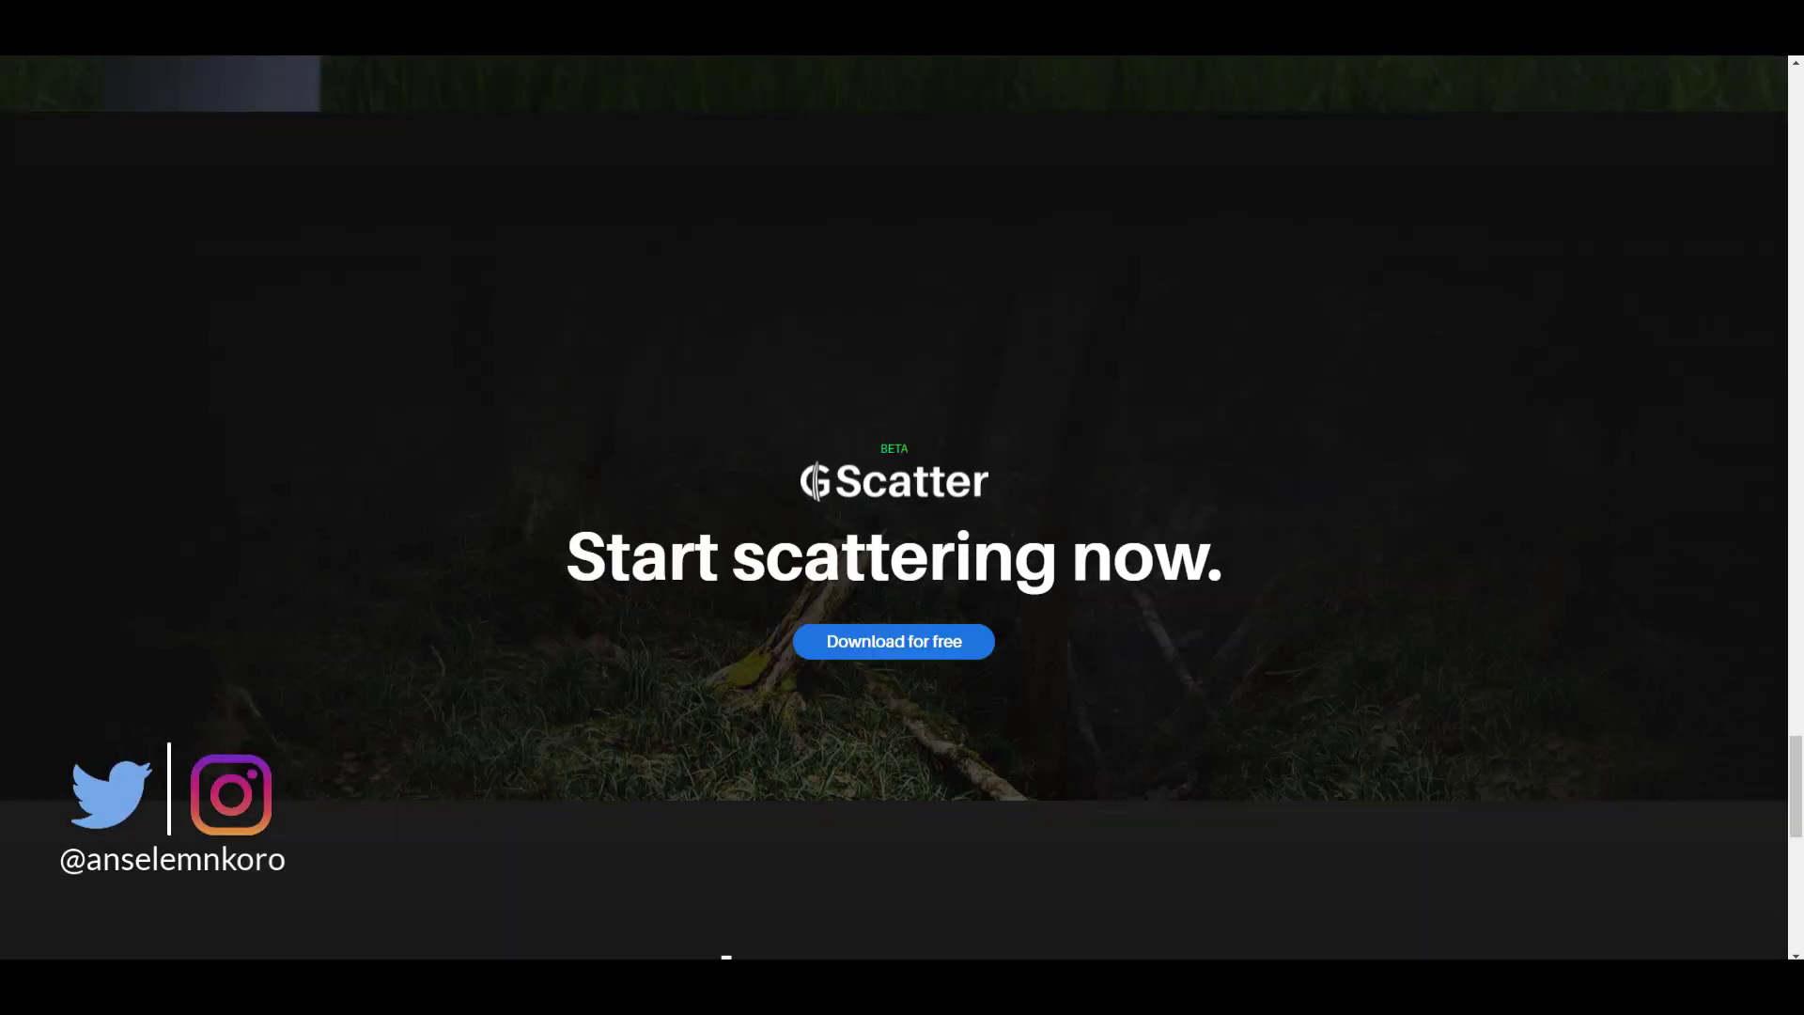
scroll(655, 517, up, 20)
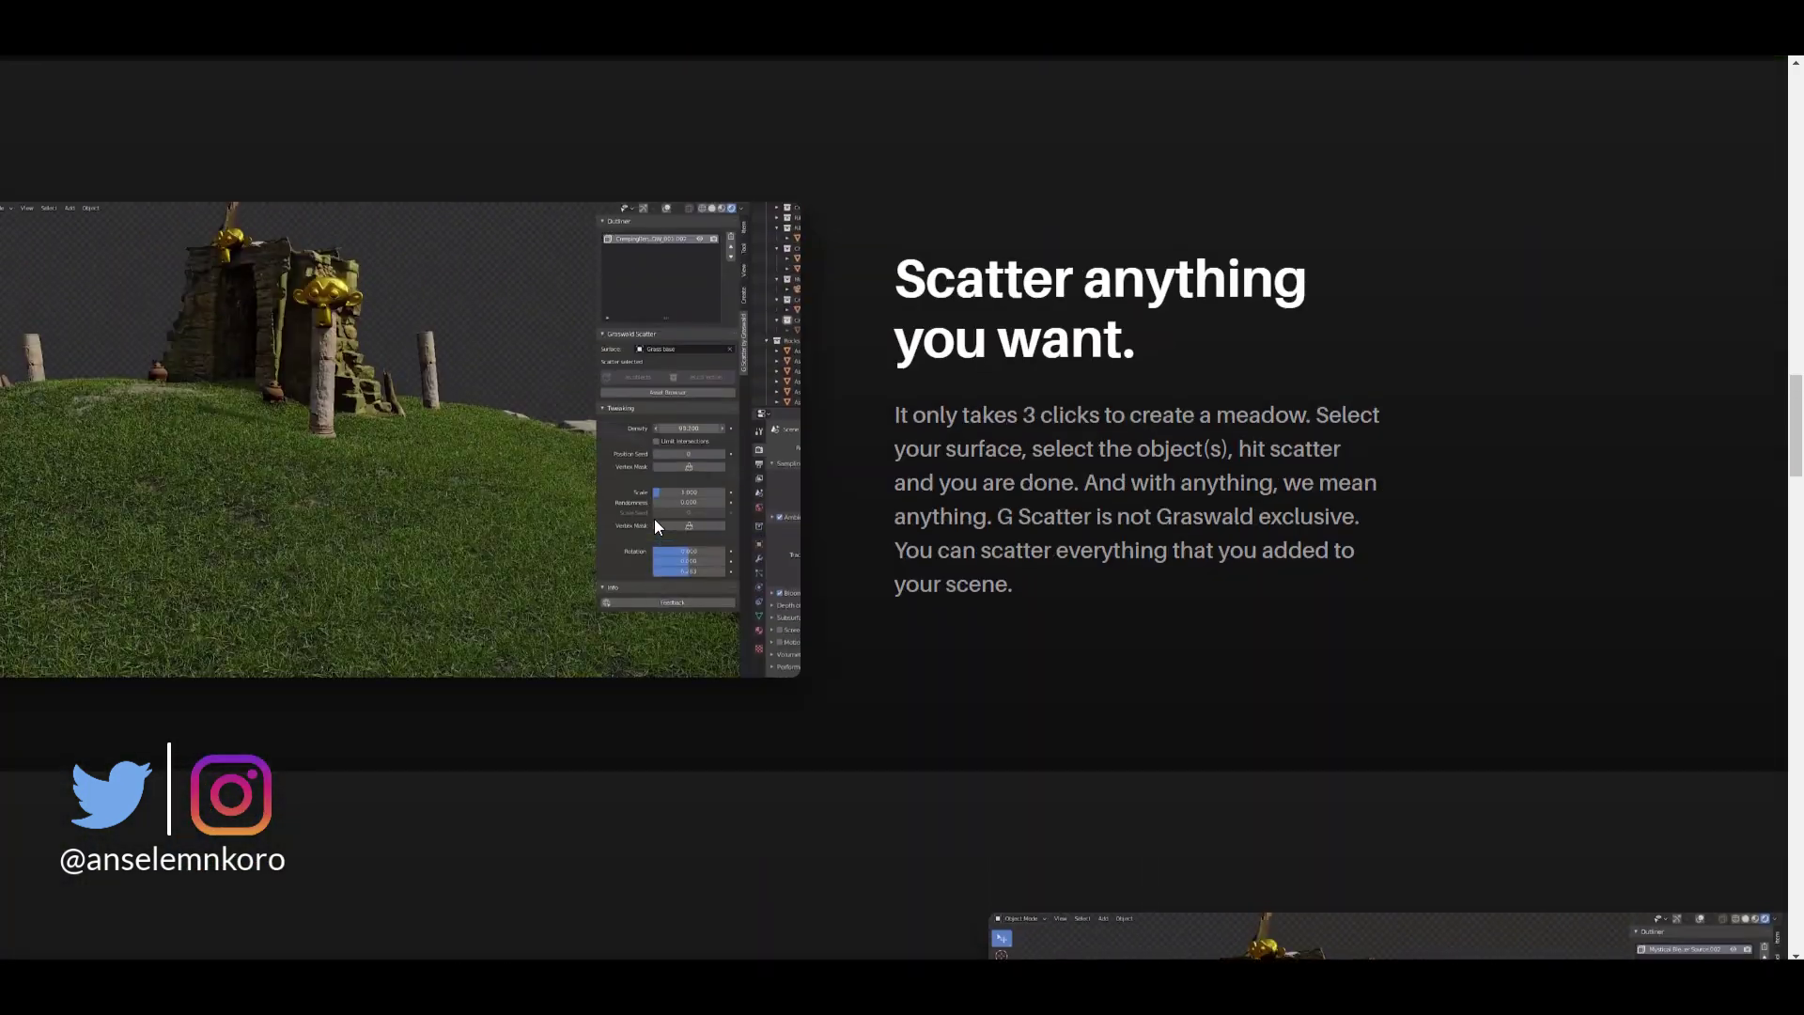
scroll(654, 519, up, 20)
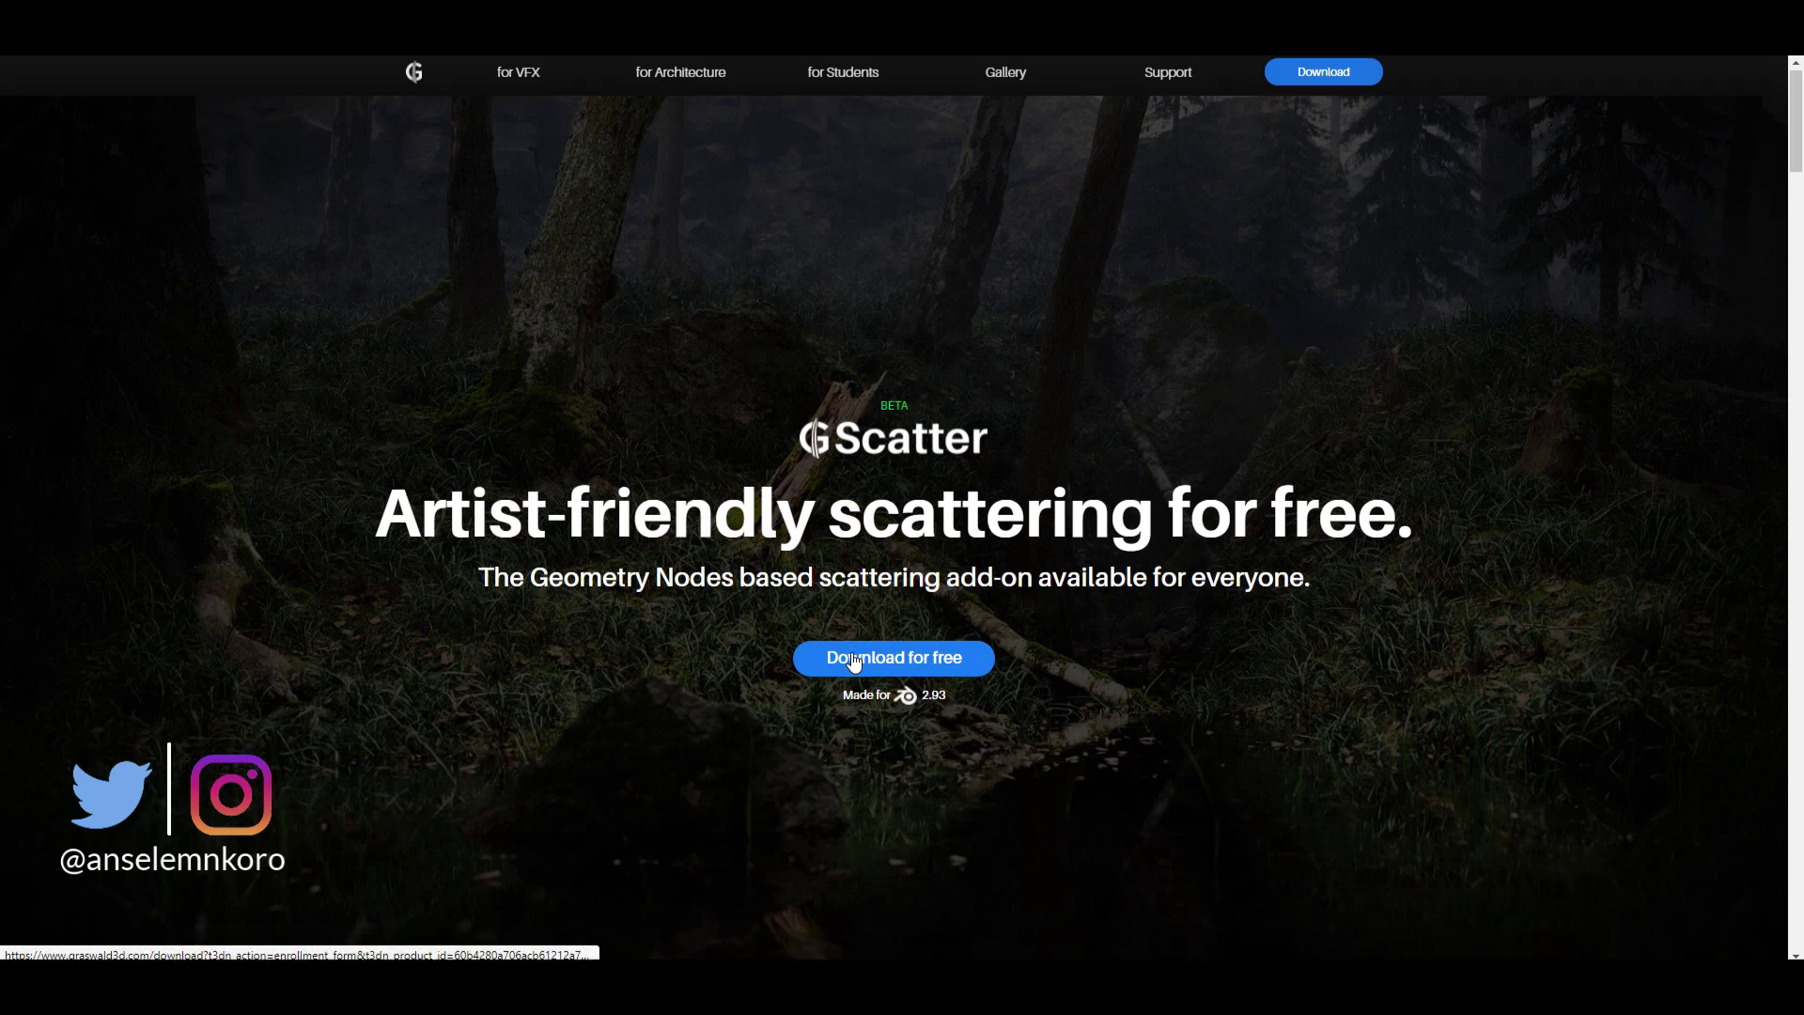
scroll(854, 665, down, 7)
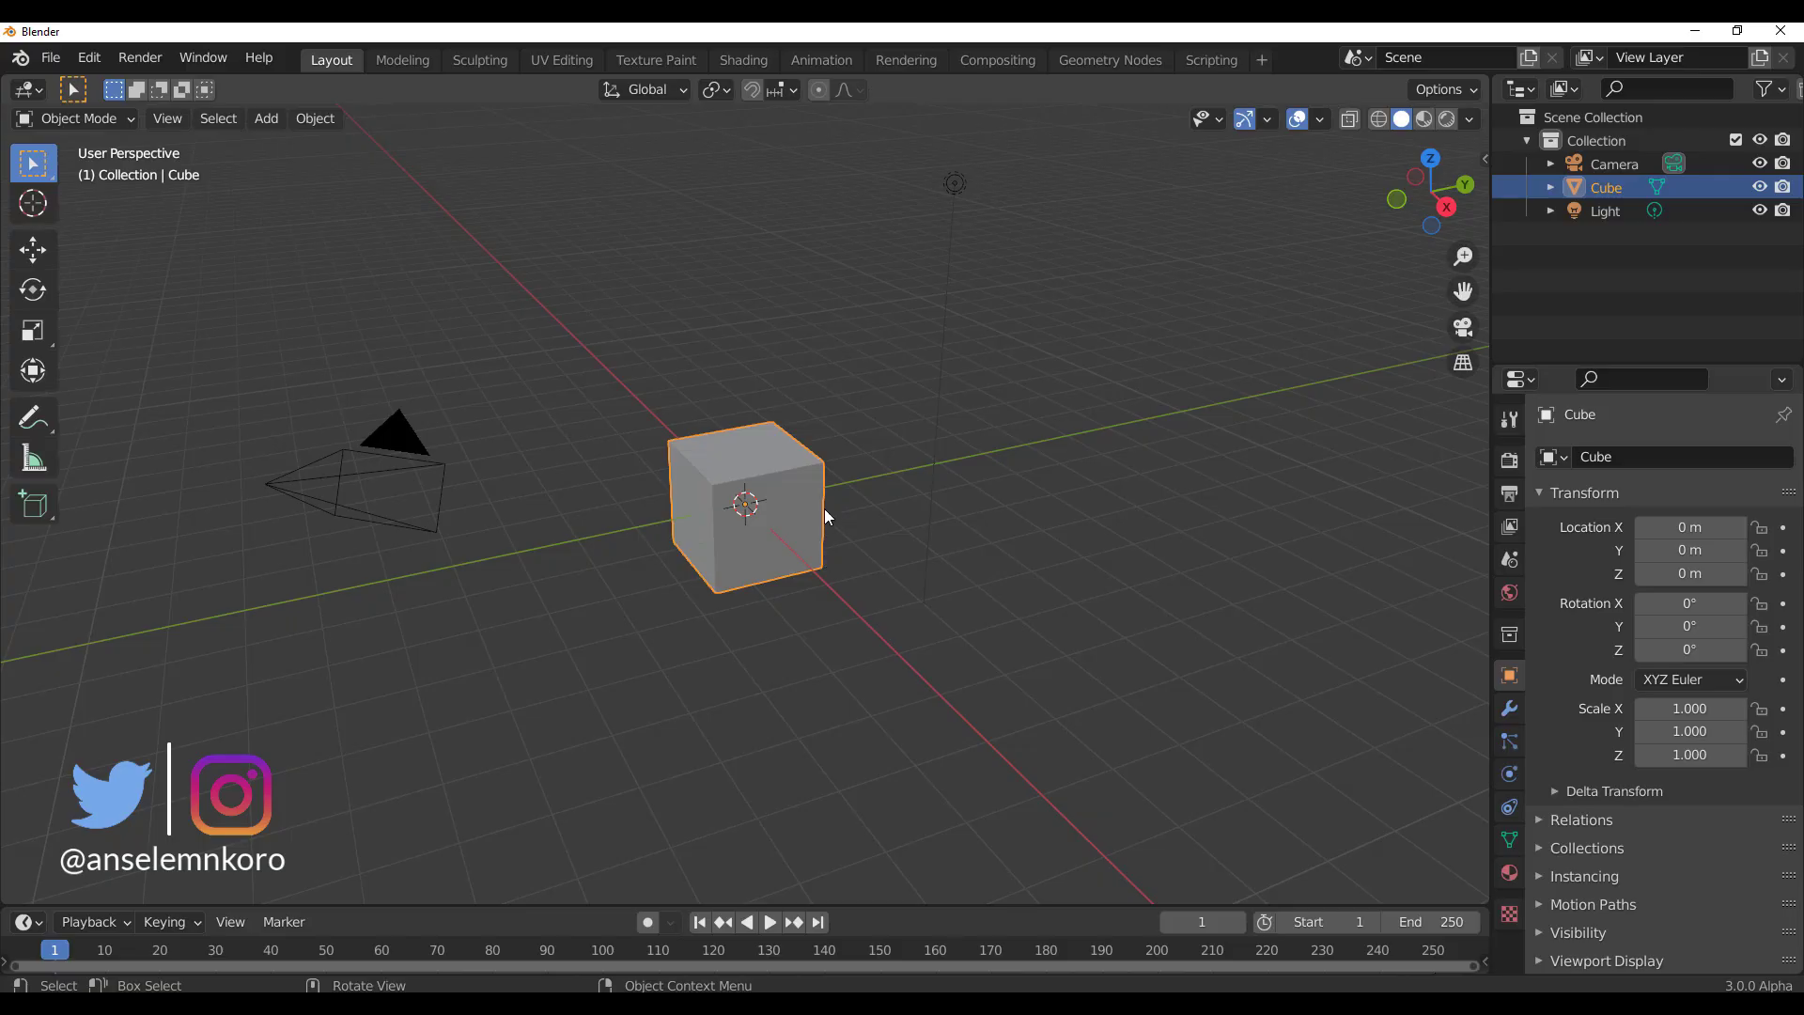
click(91, 58)
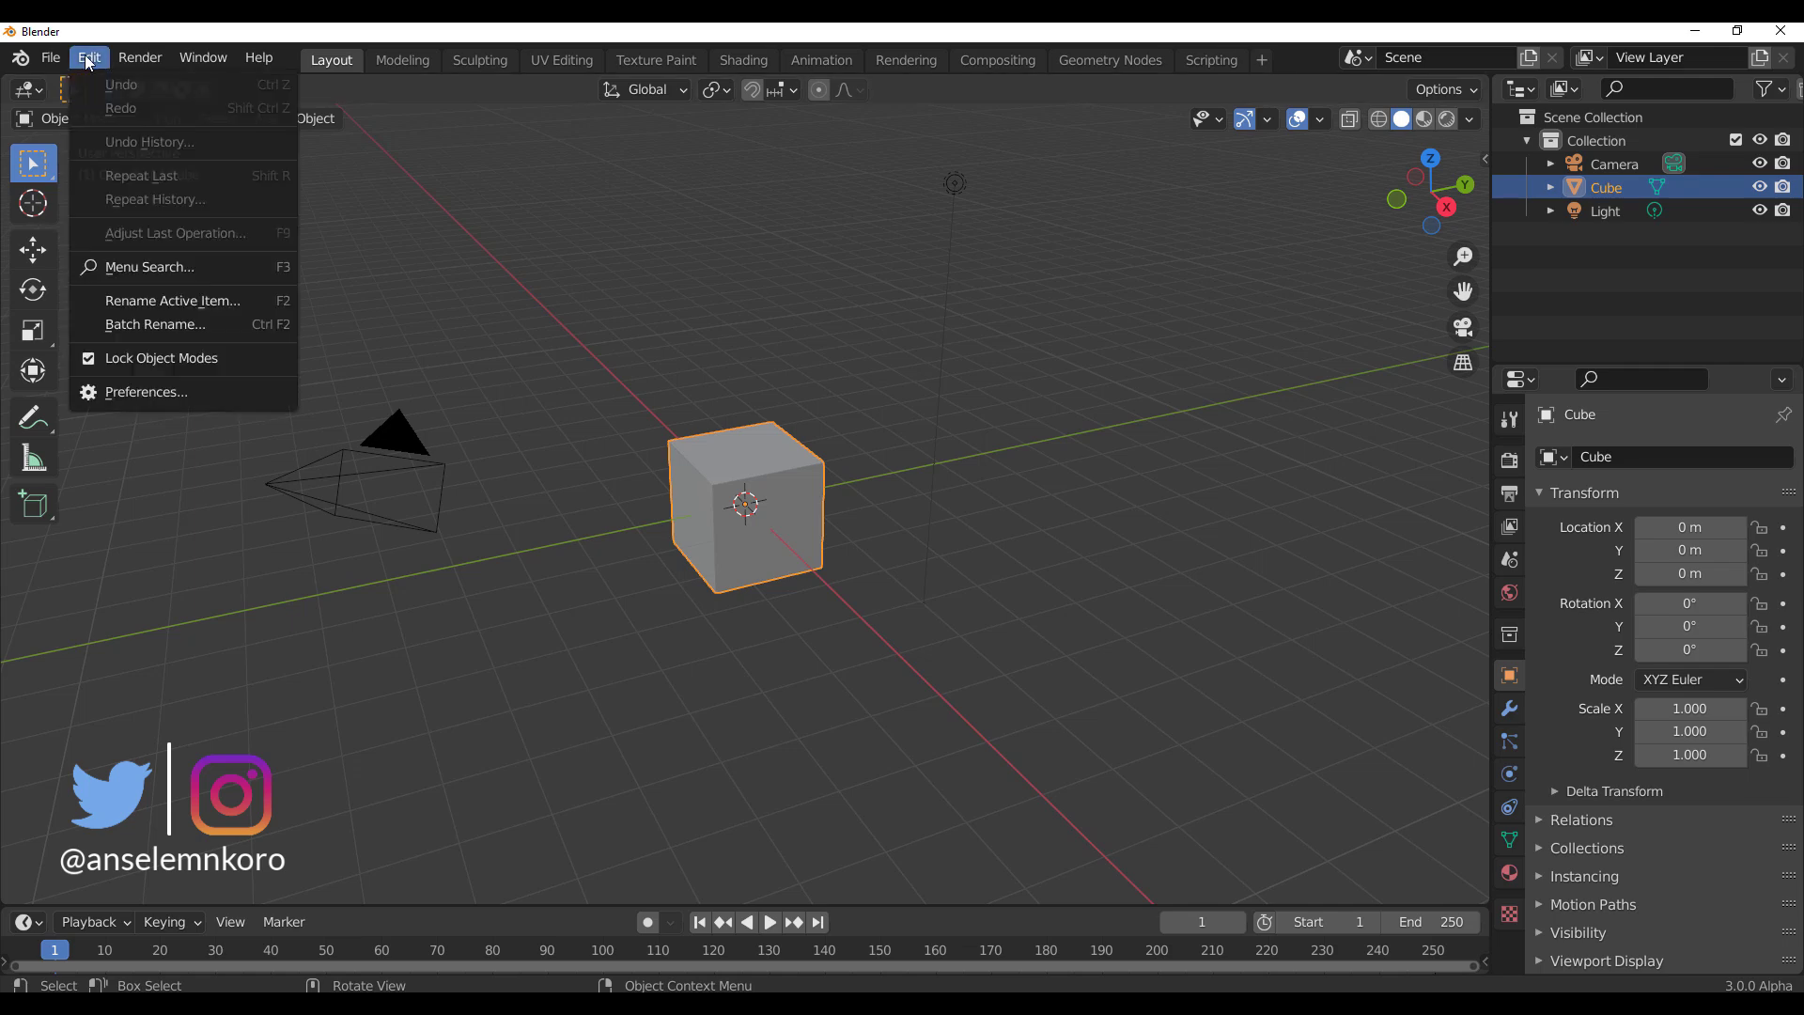
click(549, 346)
click(756, 469)
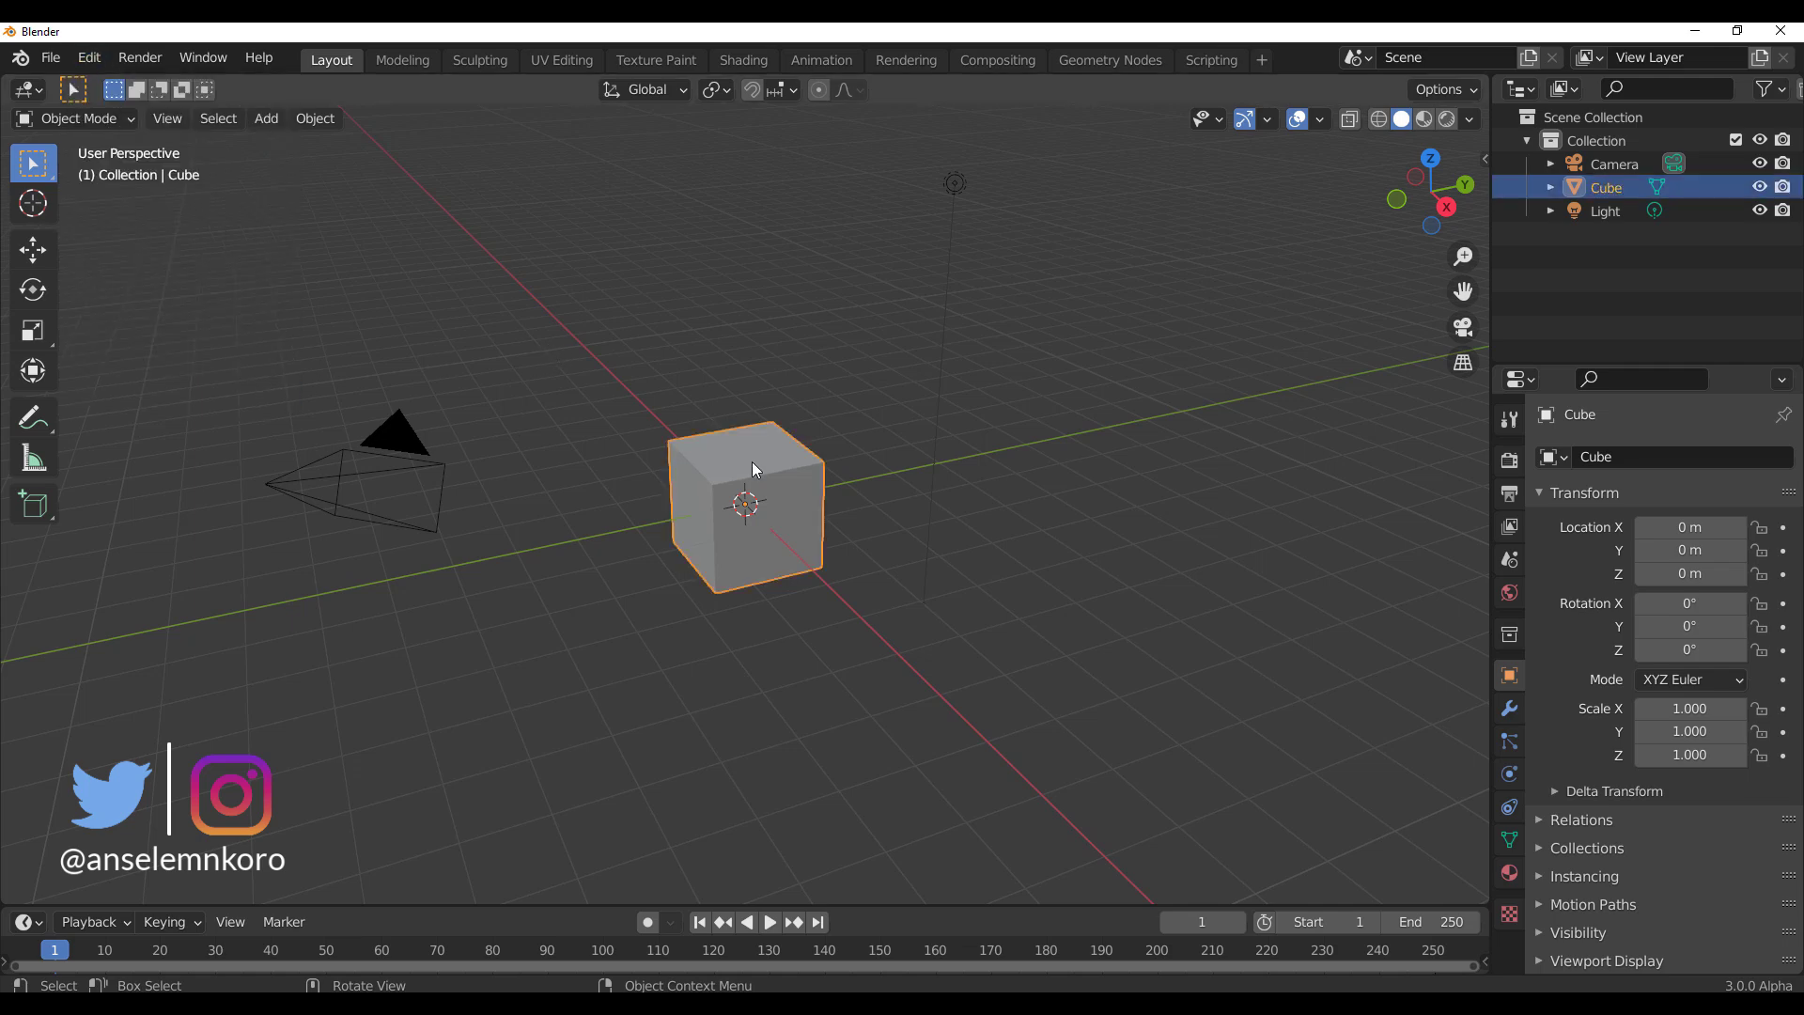
Step: Move the default cube away from the origin and delete it from the scene
key(g)
click(1116, 201)
scroll(921, 327, down, 6)
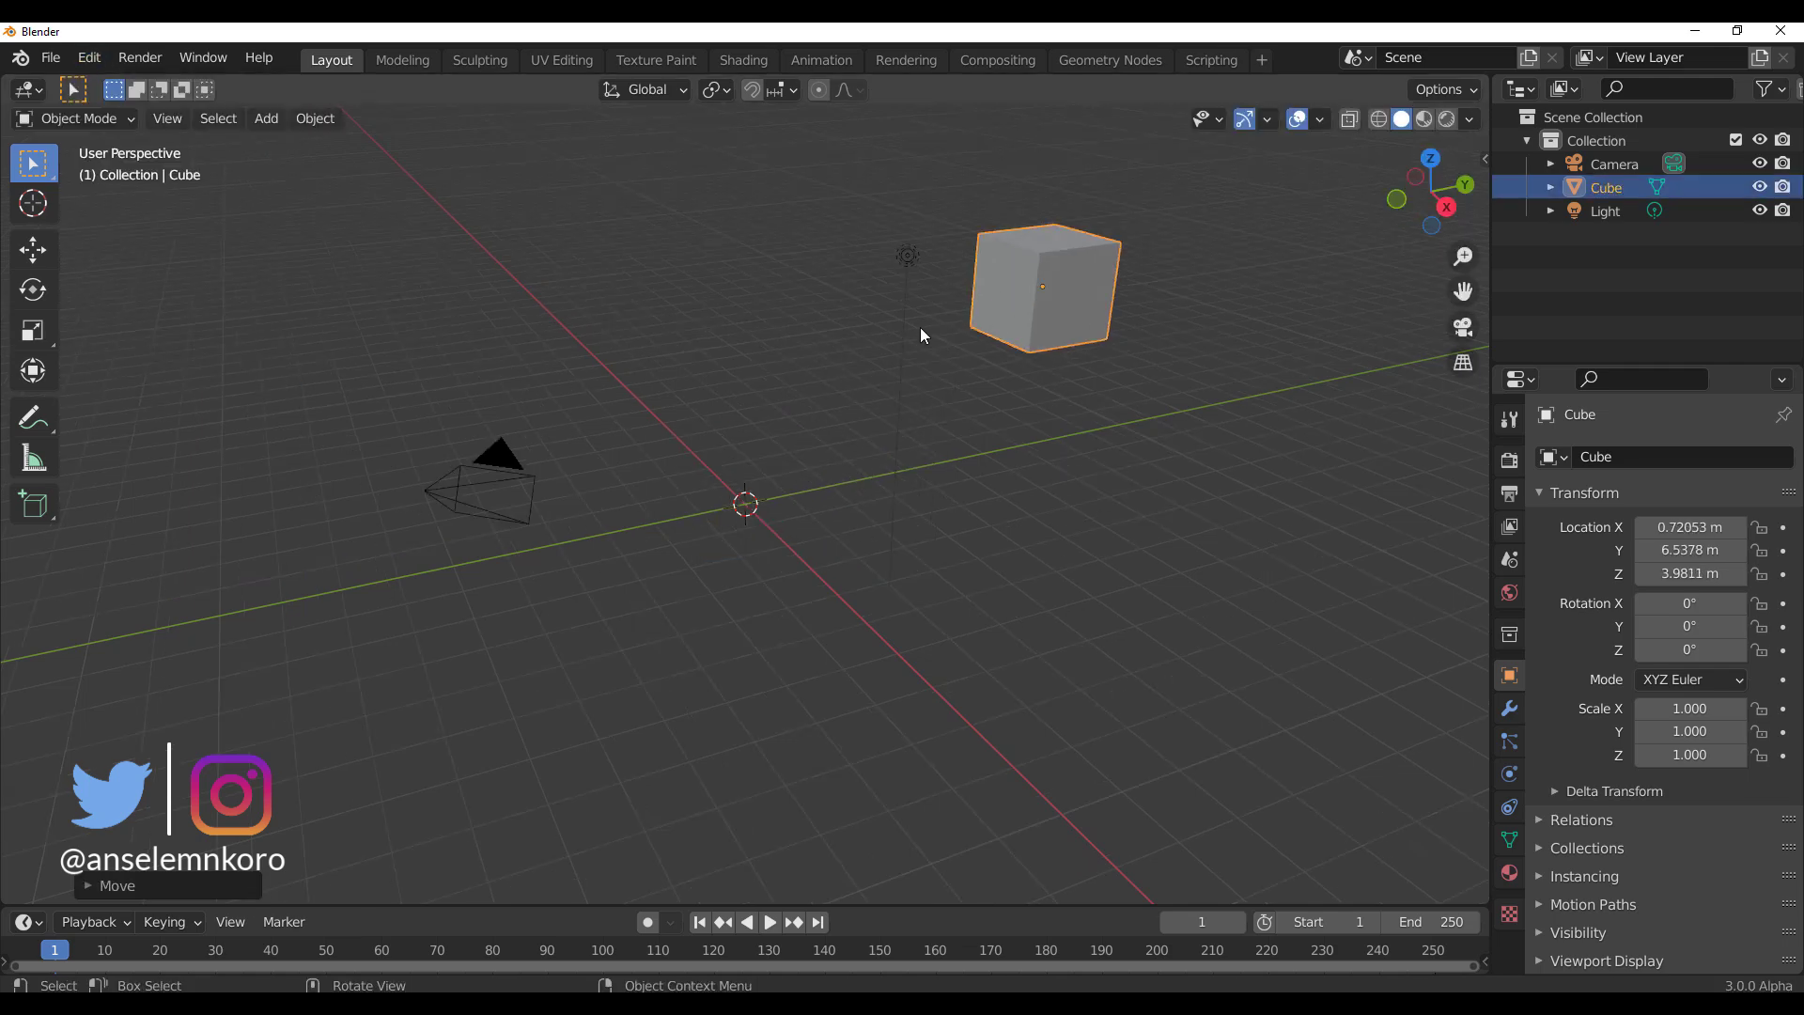
middle_drag(960, 410, 934, 400)
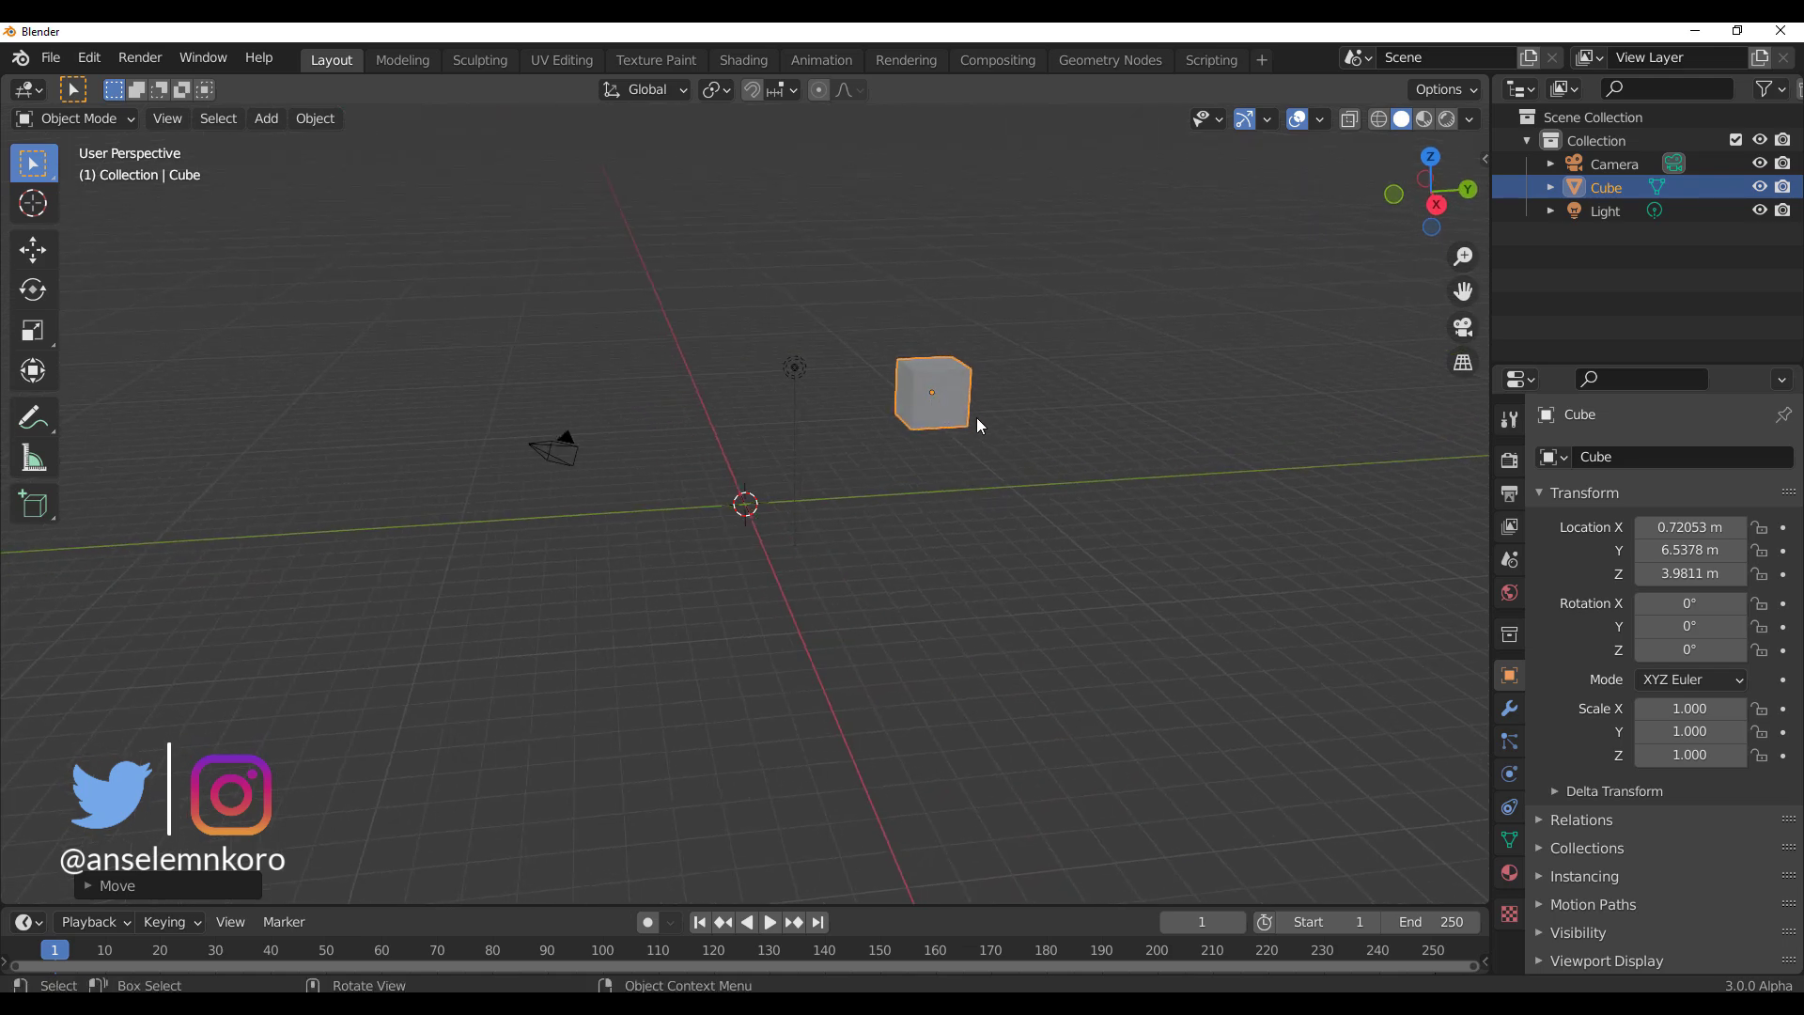
key(Delete)
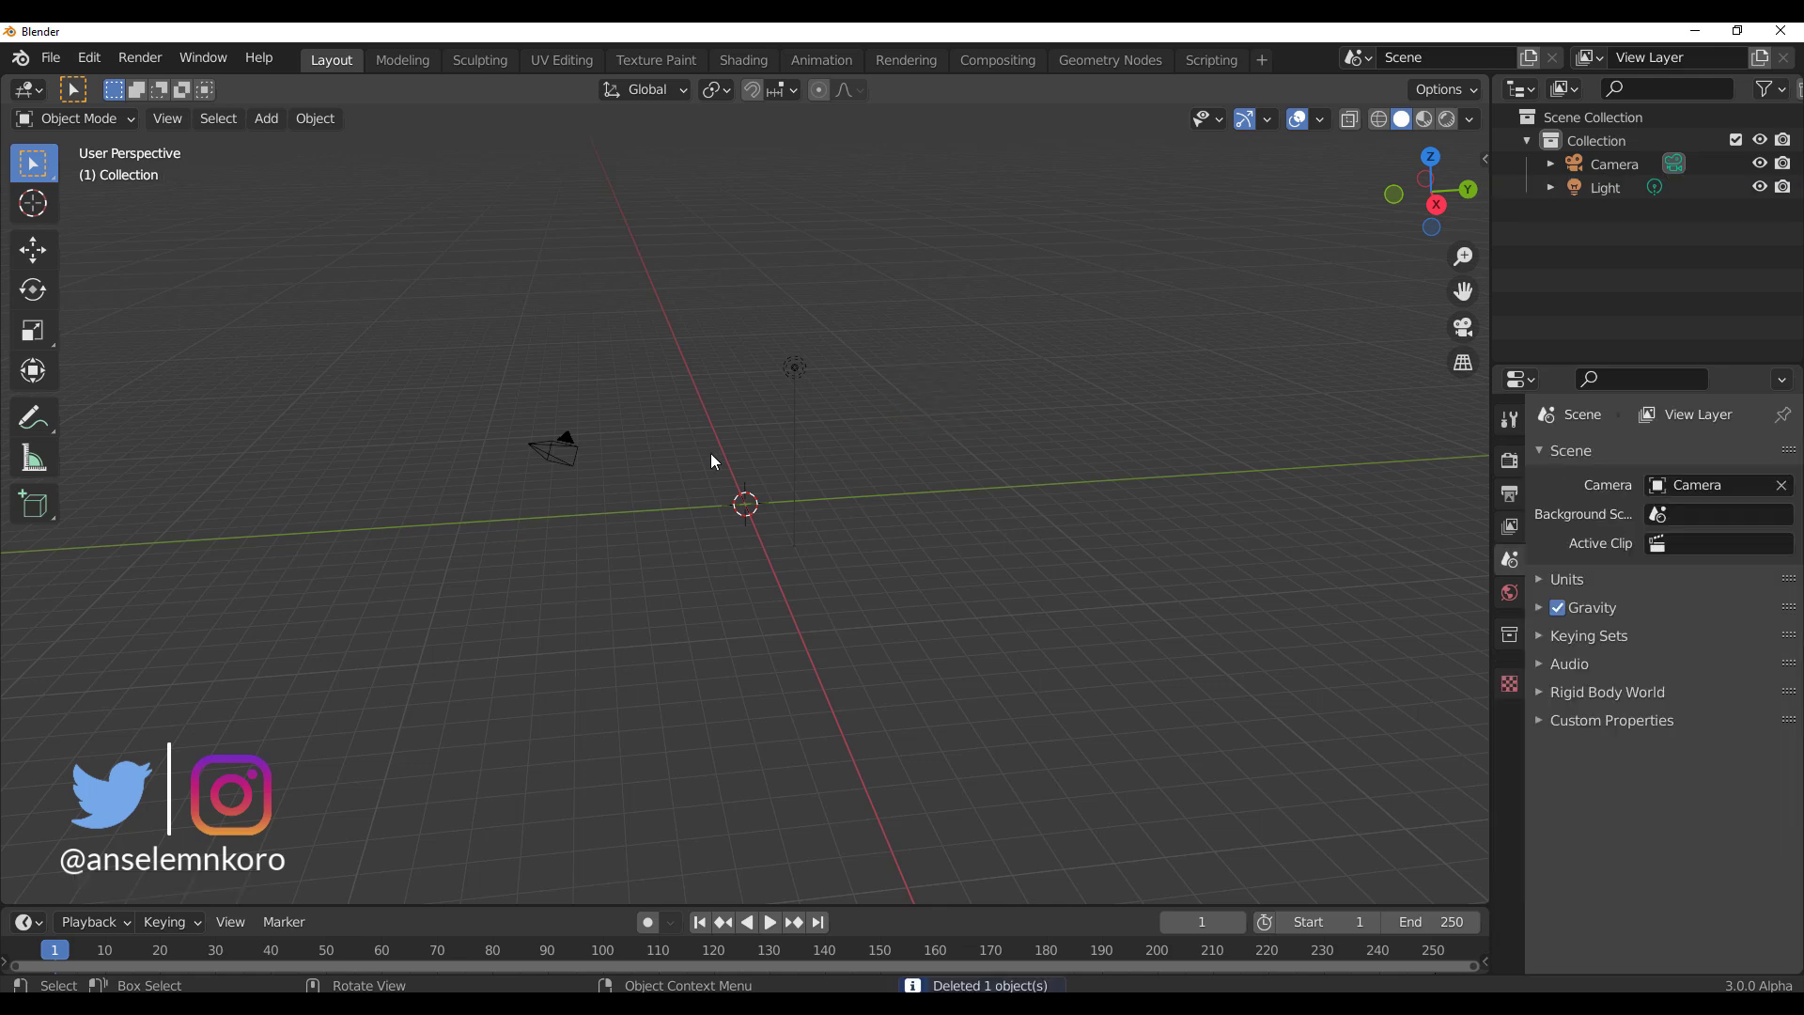
Step: Add a Grid mesh at the scene origin
middle_drag(710, 453, 787, 477)
key(shift+a)
mouse_move(771, 464)
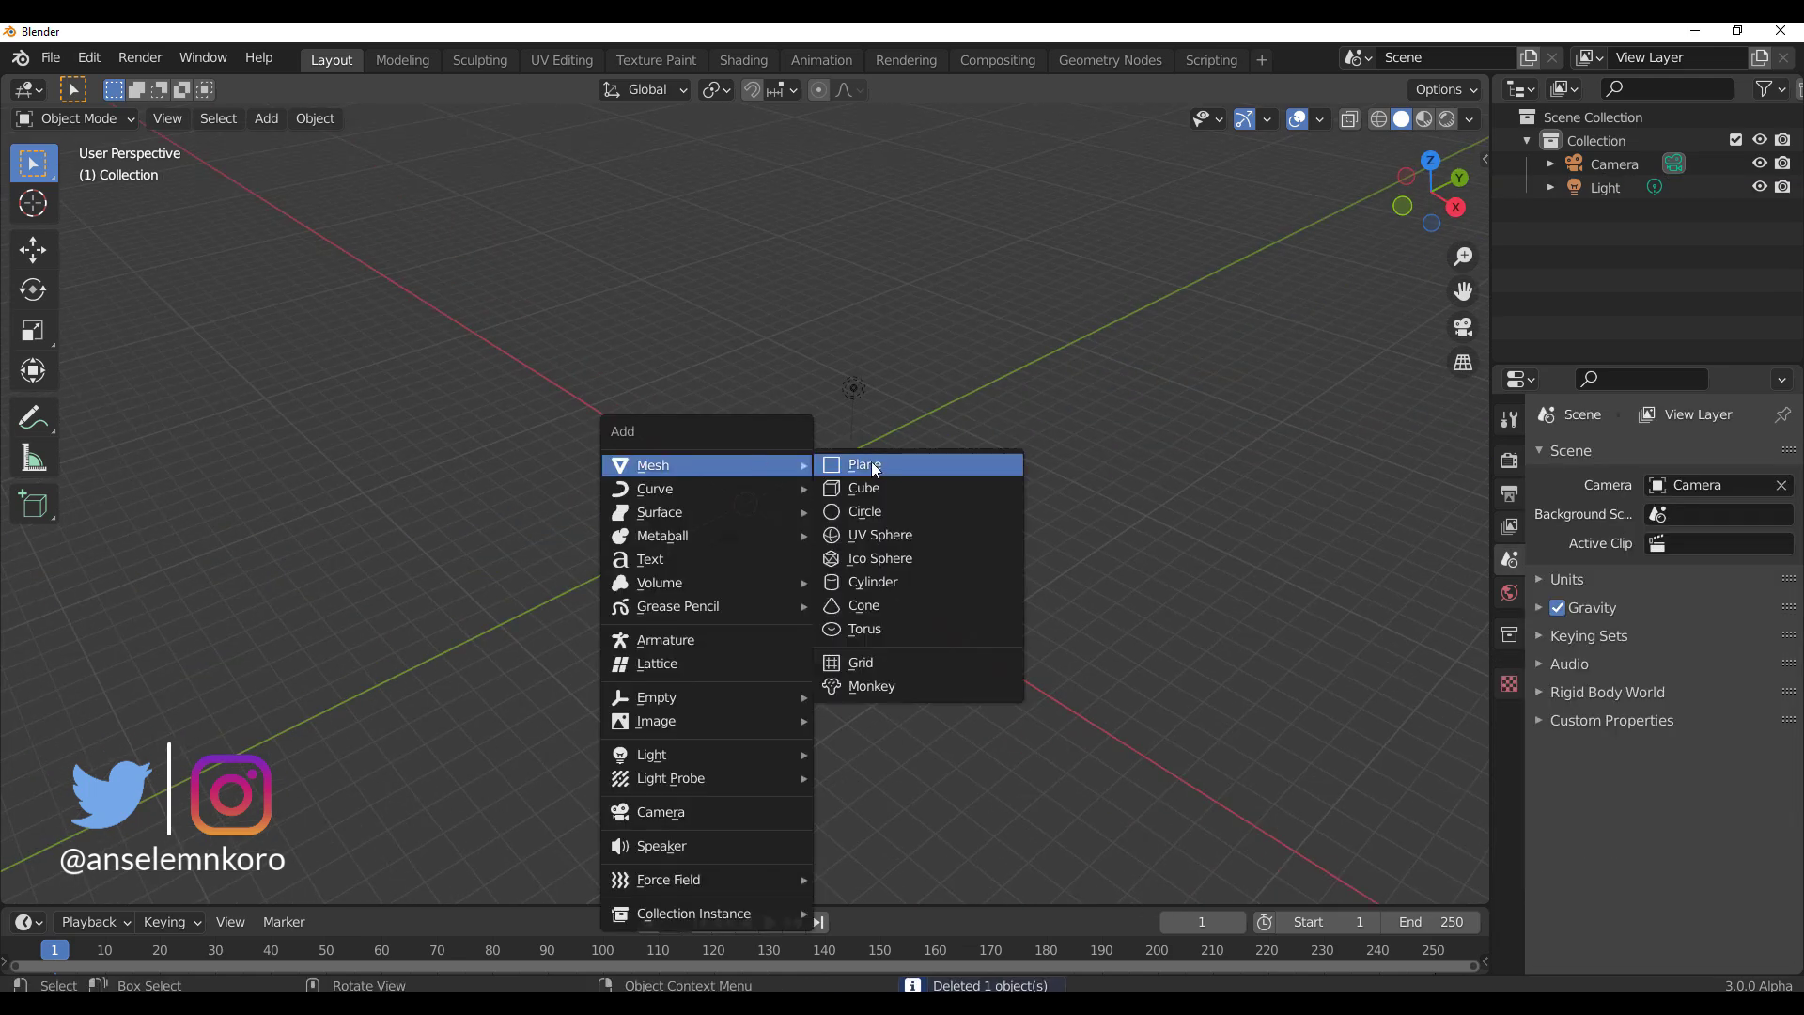
click(889, 666)
scroll(733, 498, up, 5)
middle_drag(826, 535, 743, 575)
scroll(788, 560, up, 4)
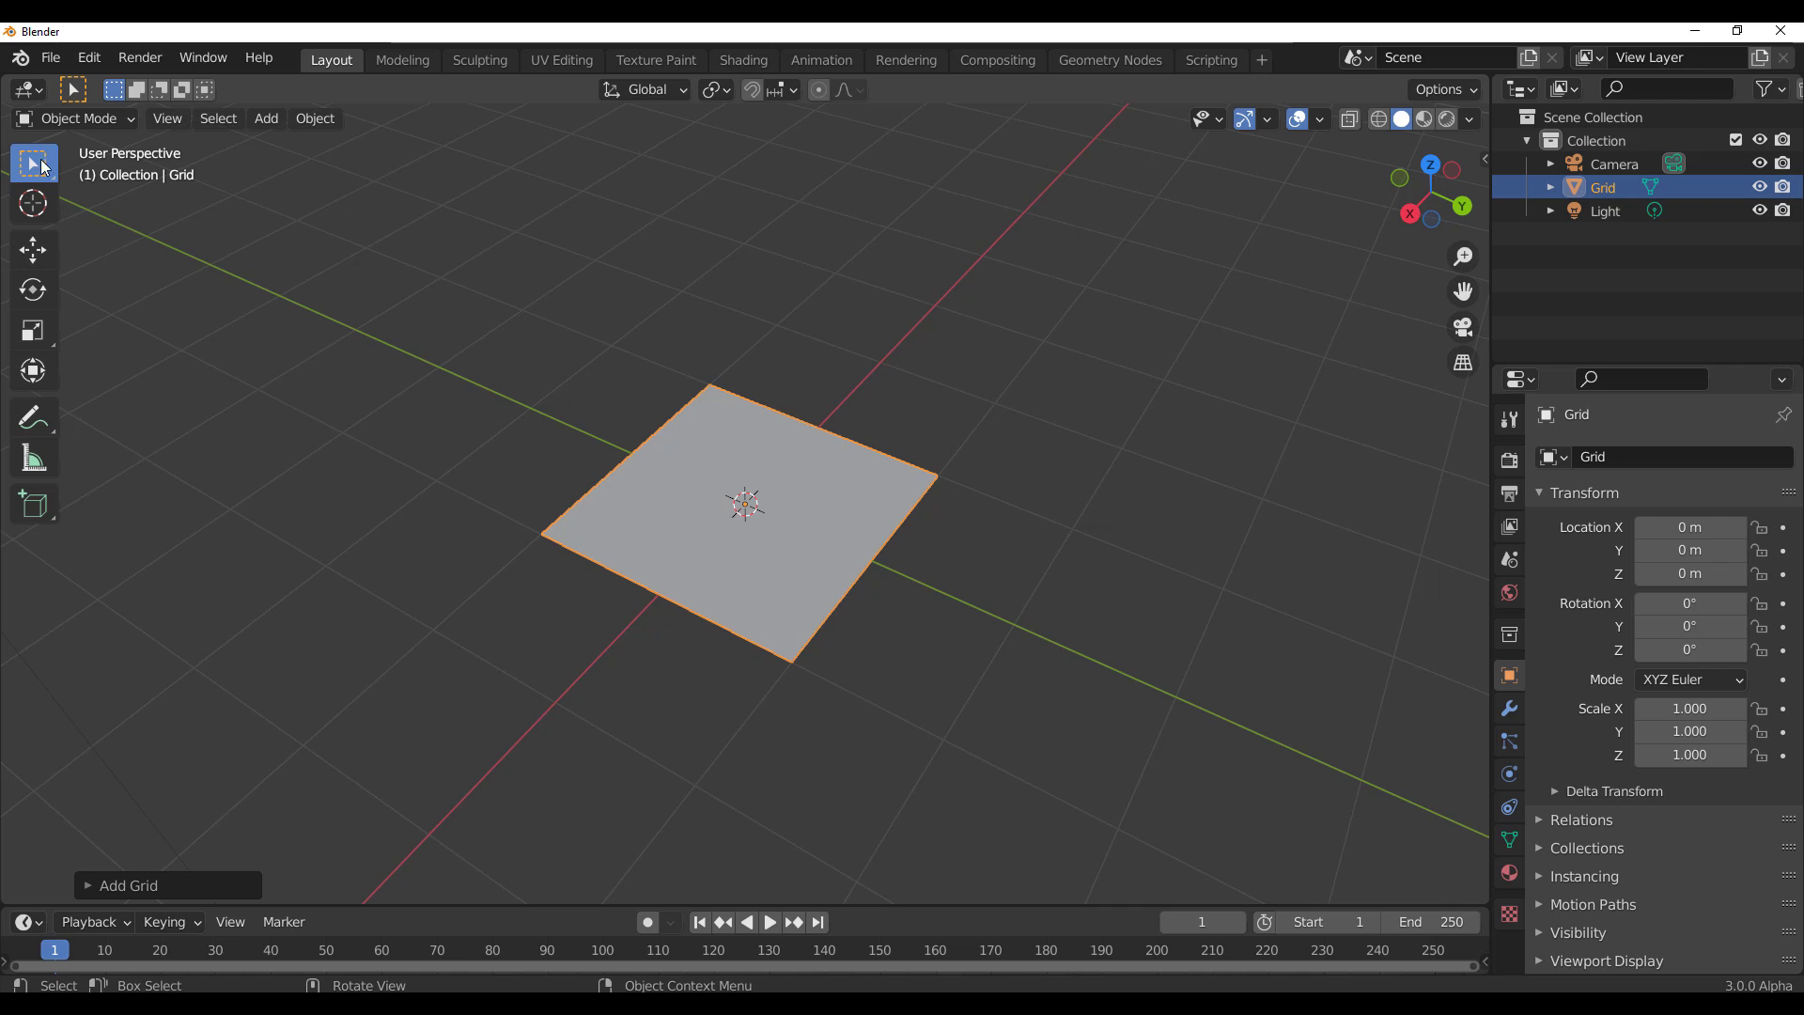
Step: Switch the selection tool from box selection to Tweak
drag(33, 163, 168, 365)
scroll(818, 576, down, 2)
mouse_move(818, 576)
middle_down()
mouse_move(757, 583)
mouse_move(786, 573)
middle_up()
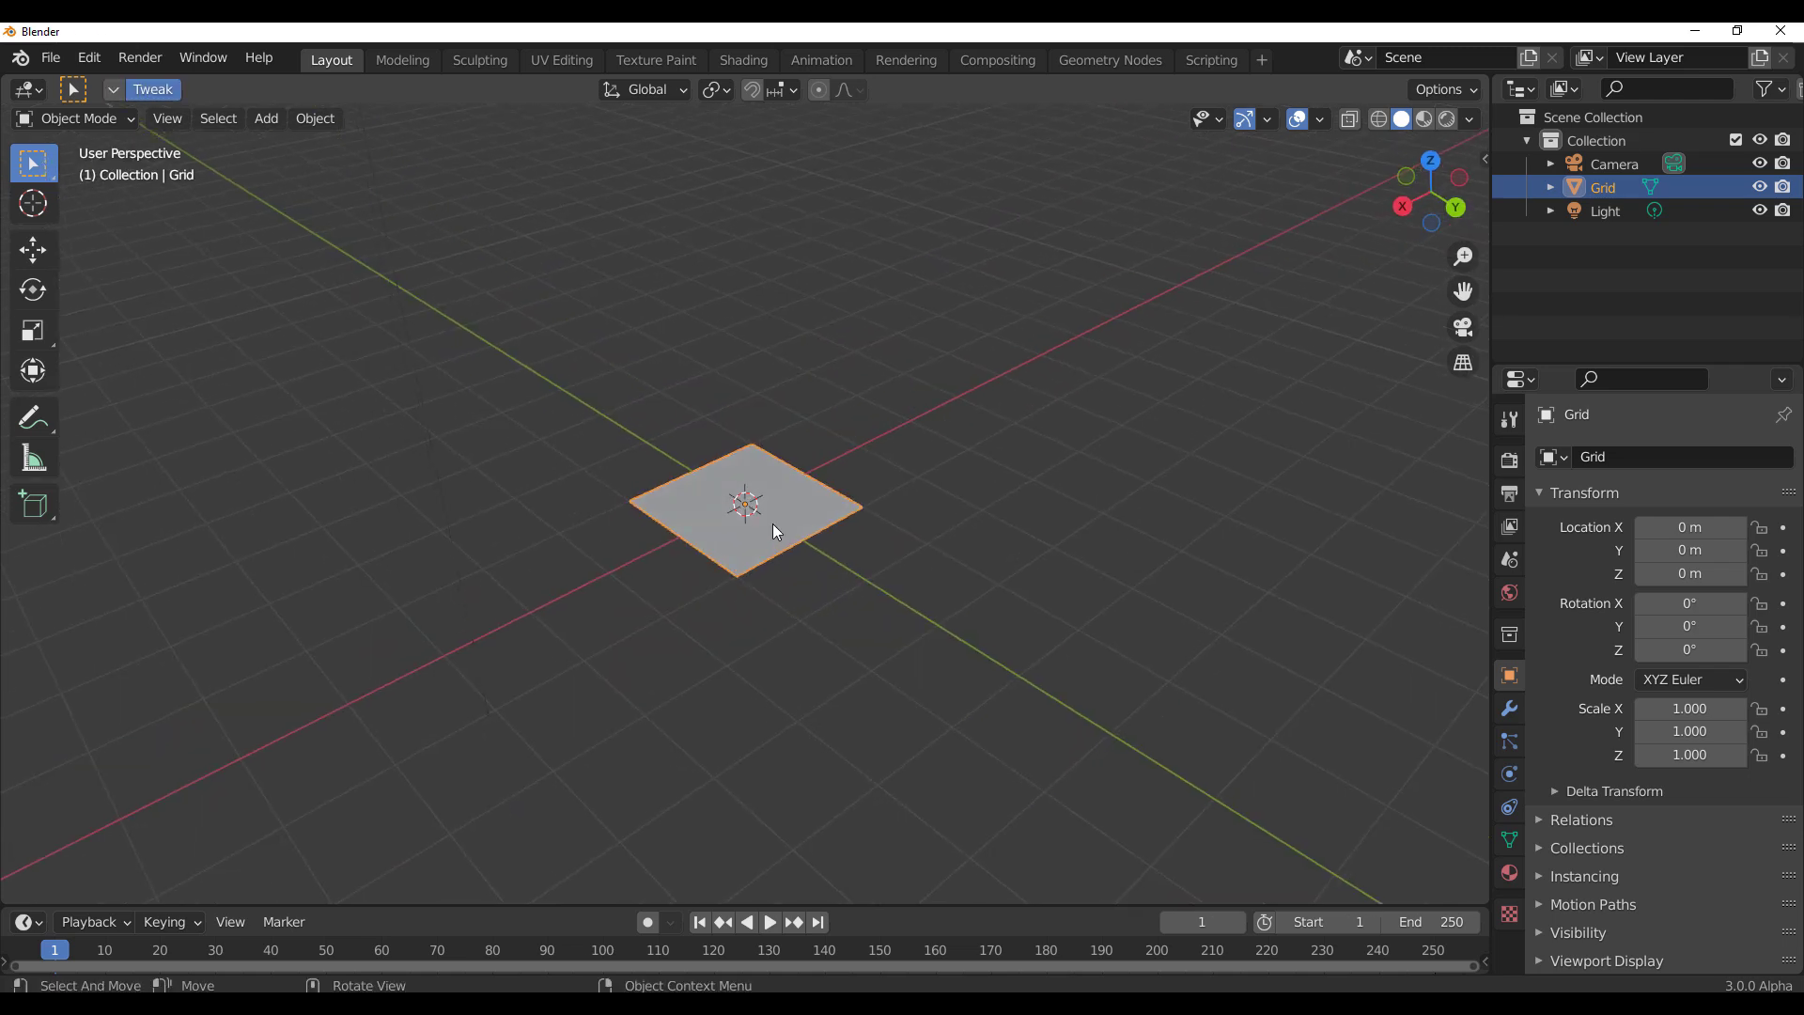
Step: Scale all of the grid's geometry up in Edit Mode to about 22.9 m square
key(Tab)
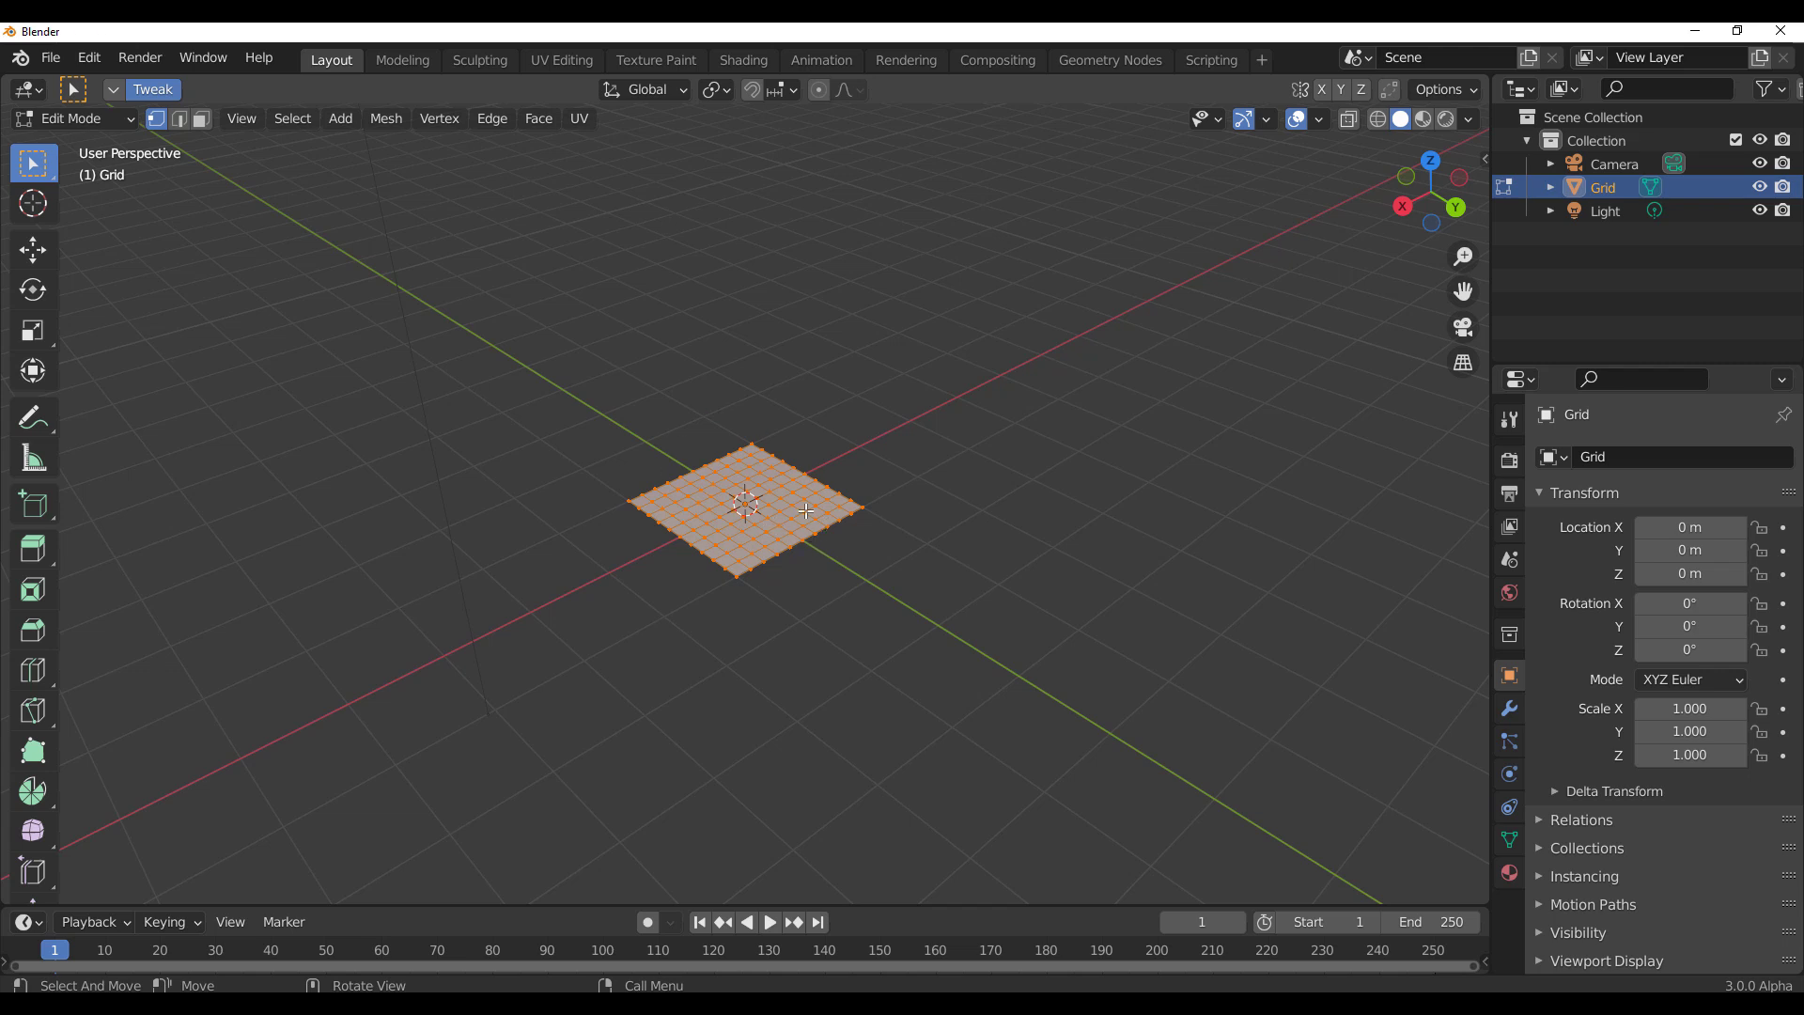
key(s)
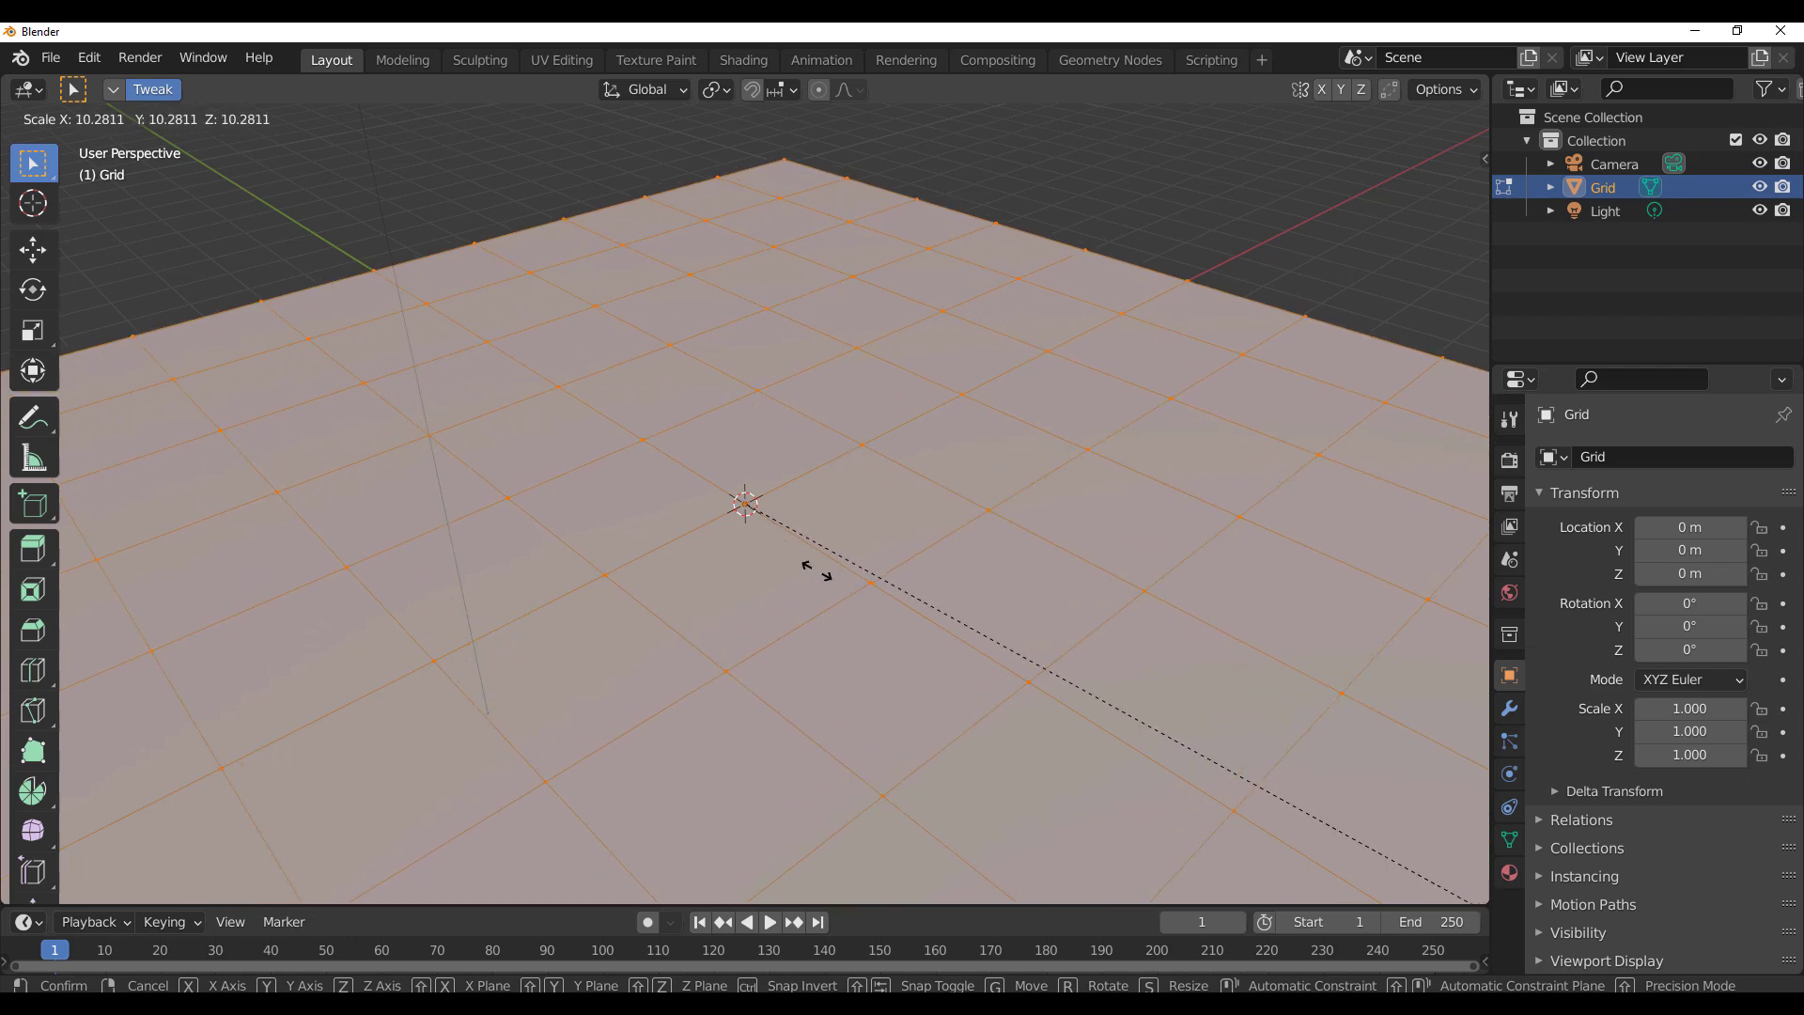
click(971, 628)
Step: Subdivide the whole grid once and return to Object Mode
right_click(394, 175)
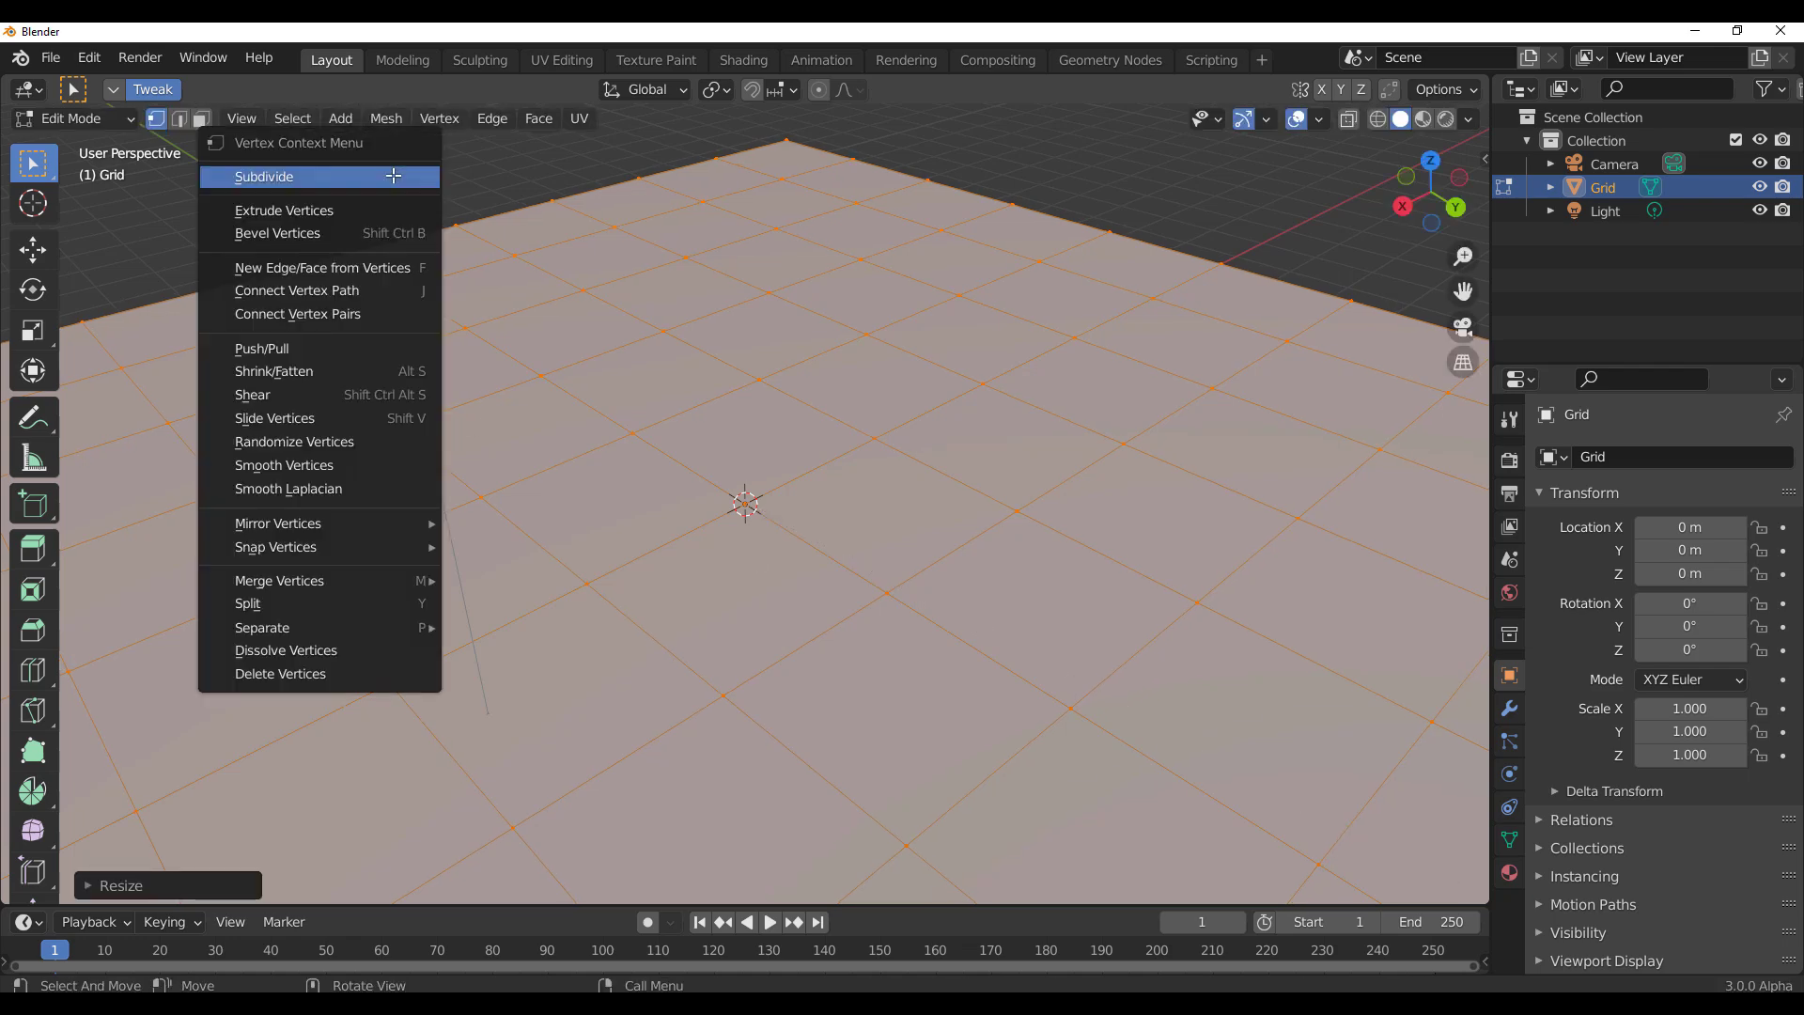
click(394, 176)
scroll(606, 355, down, 5)
mouse_move(615, 448)
middle_down()
mouse_move(697, 485)
mouse_move(634, 443)
middle_up()
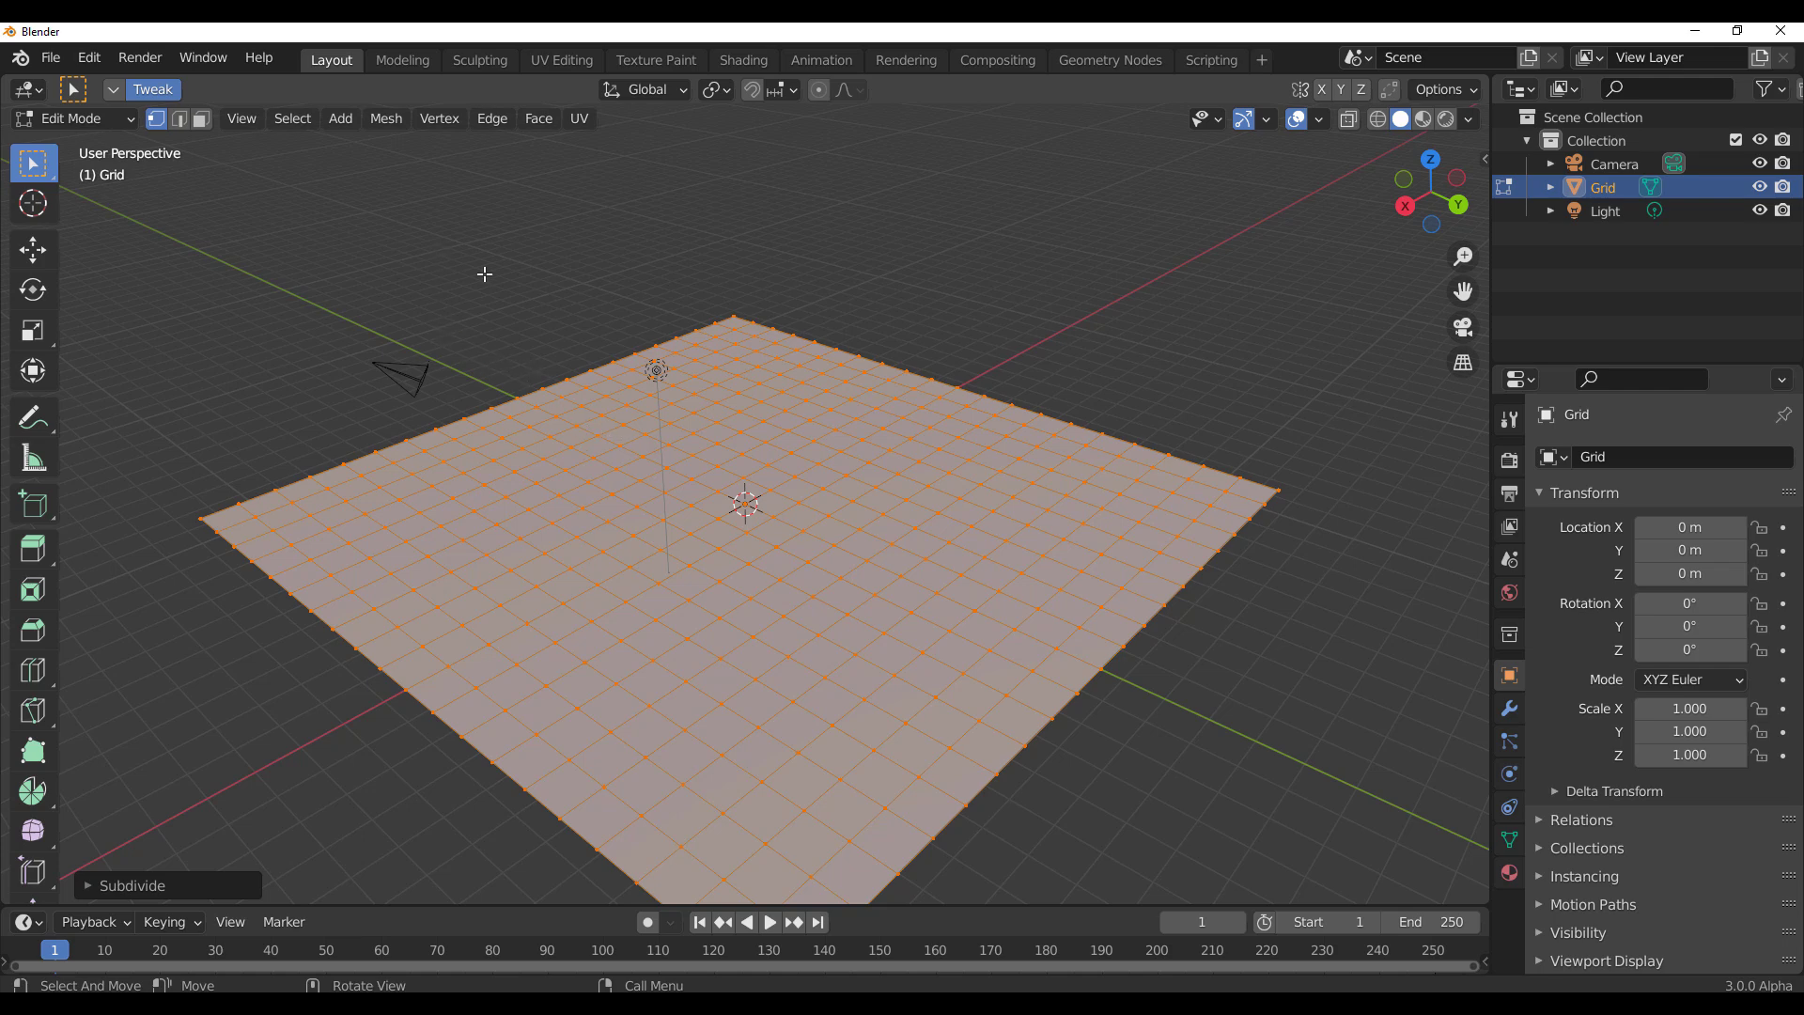
key(Tab)
middle_drag(532, 306, 797, 445)
scroll(853, 474, down, 3)
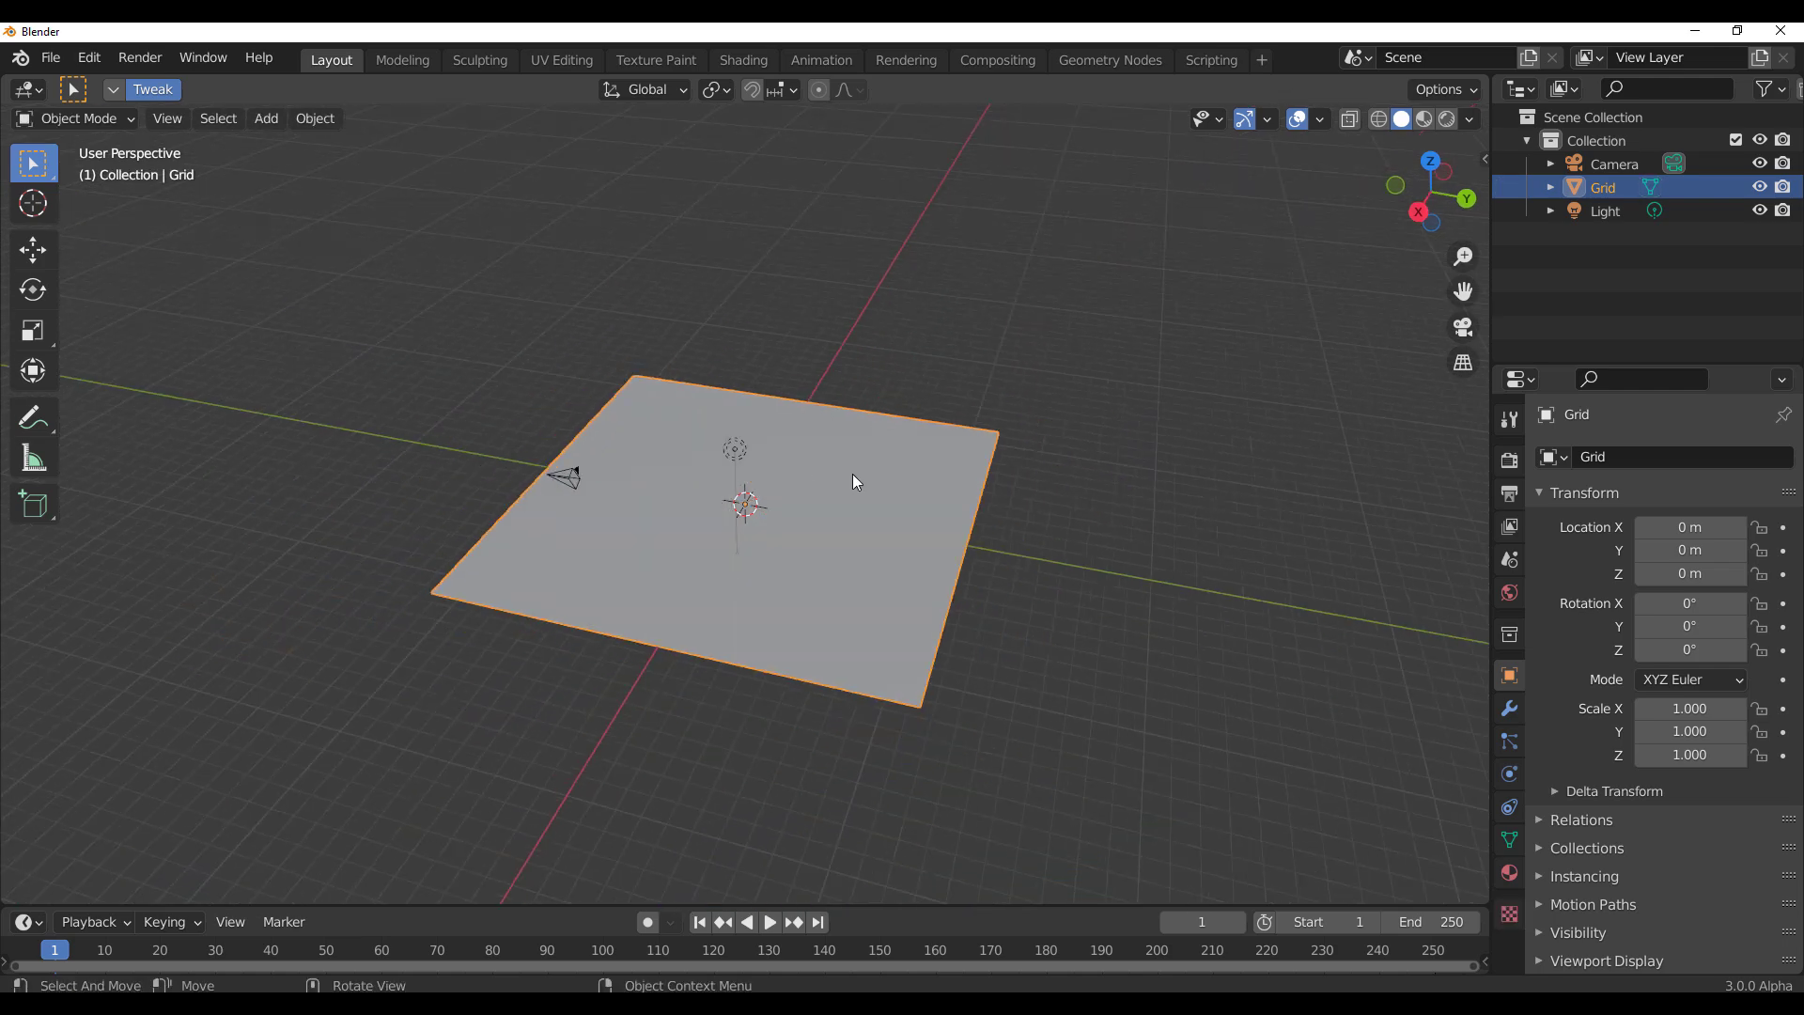
Step: Show the GScatter settings and assign the Grid object as the scatter surface
key(n)
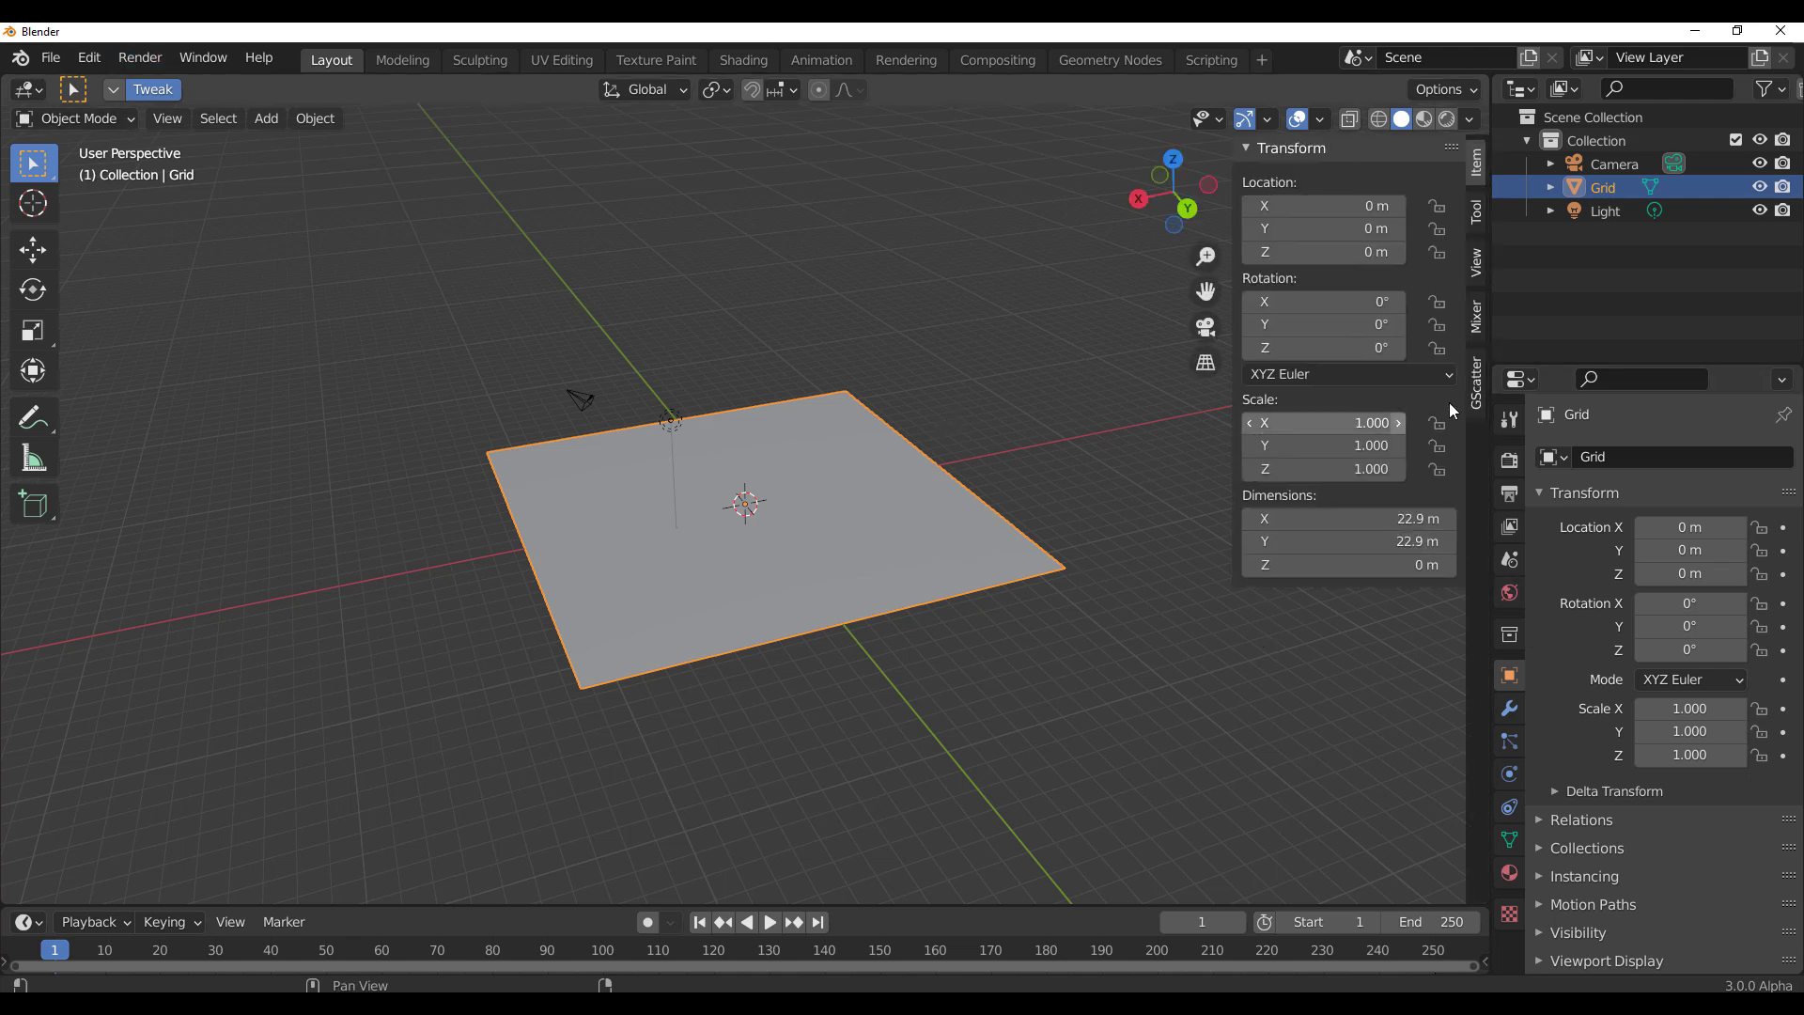
click(1477, 395)
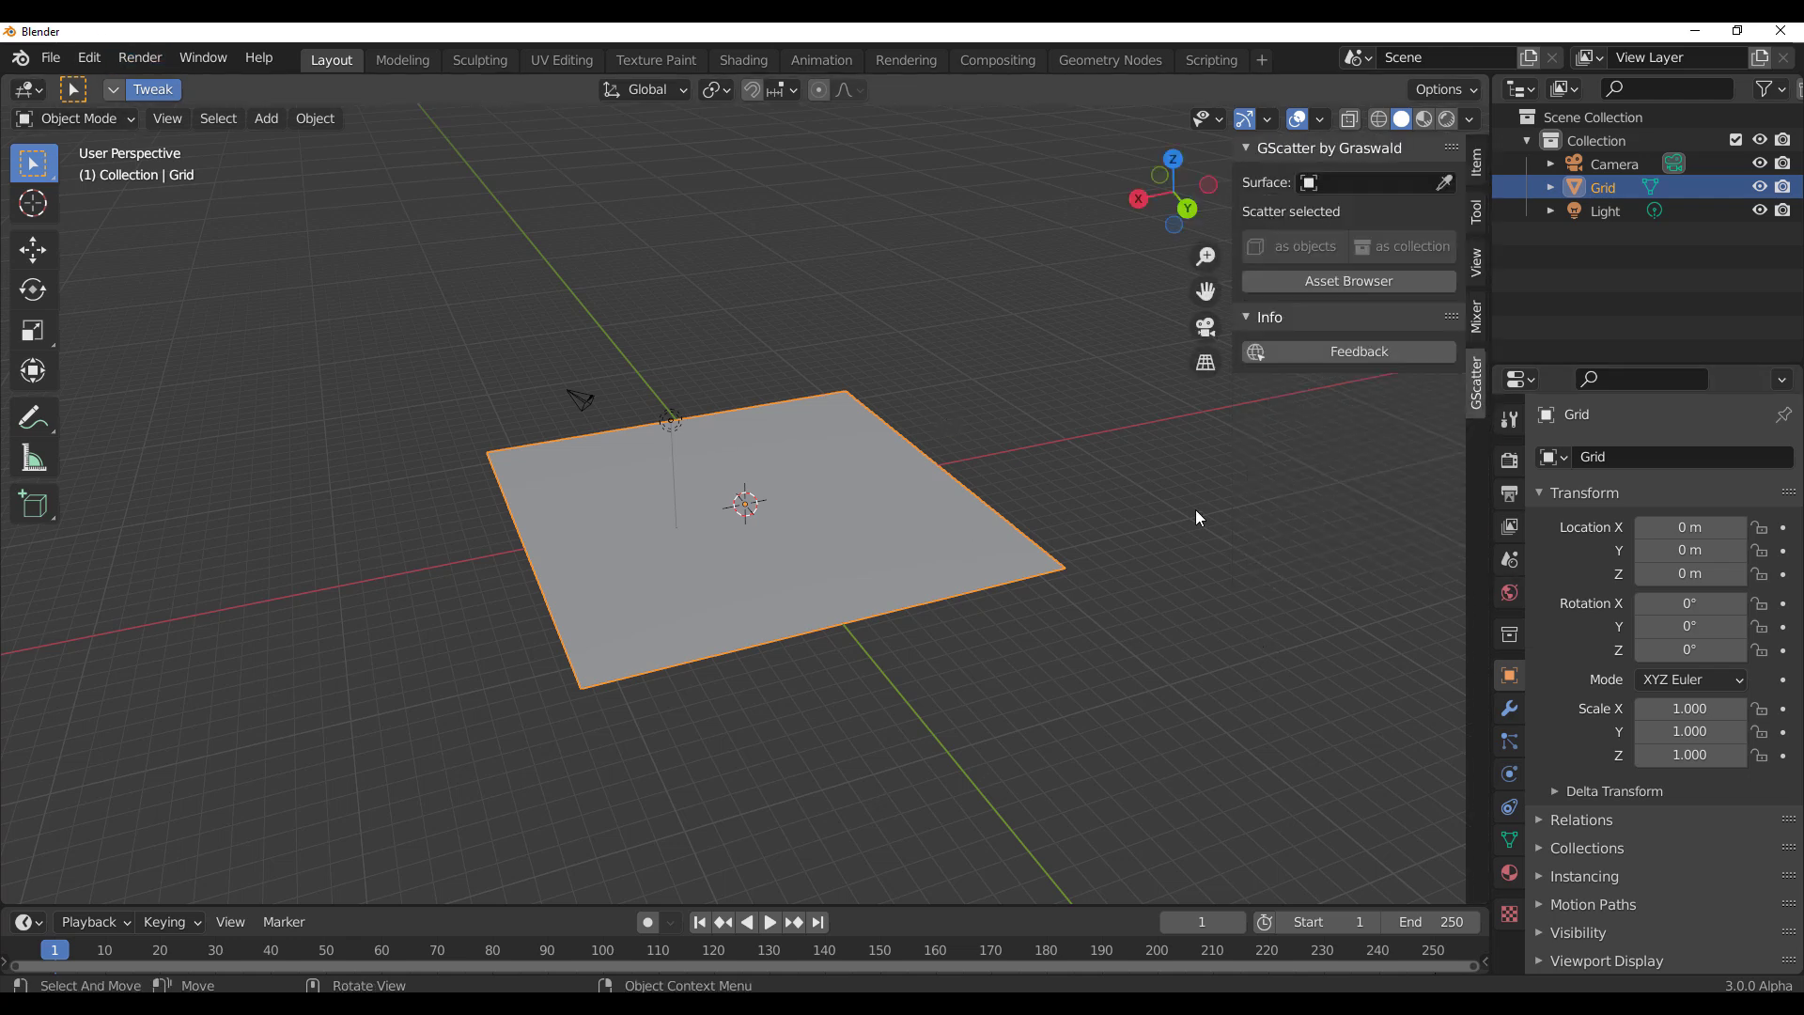
middle_drag(1101, 529, 1252, 440)
click(1335, 182)
click(1350, 242)
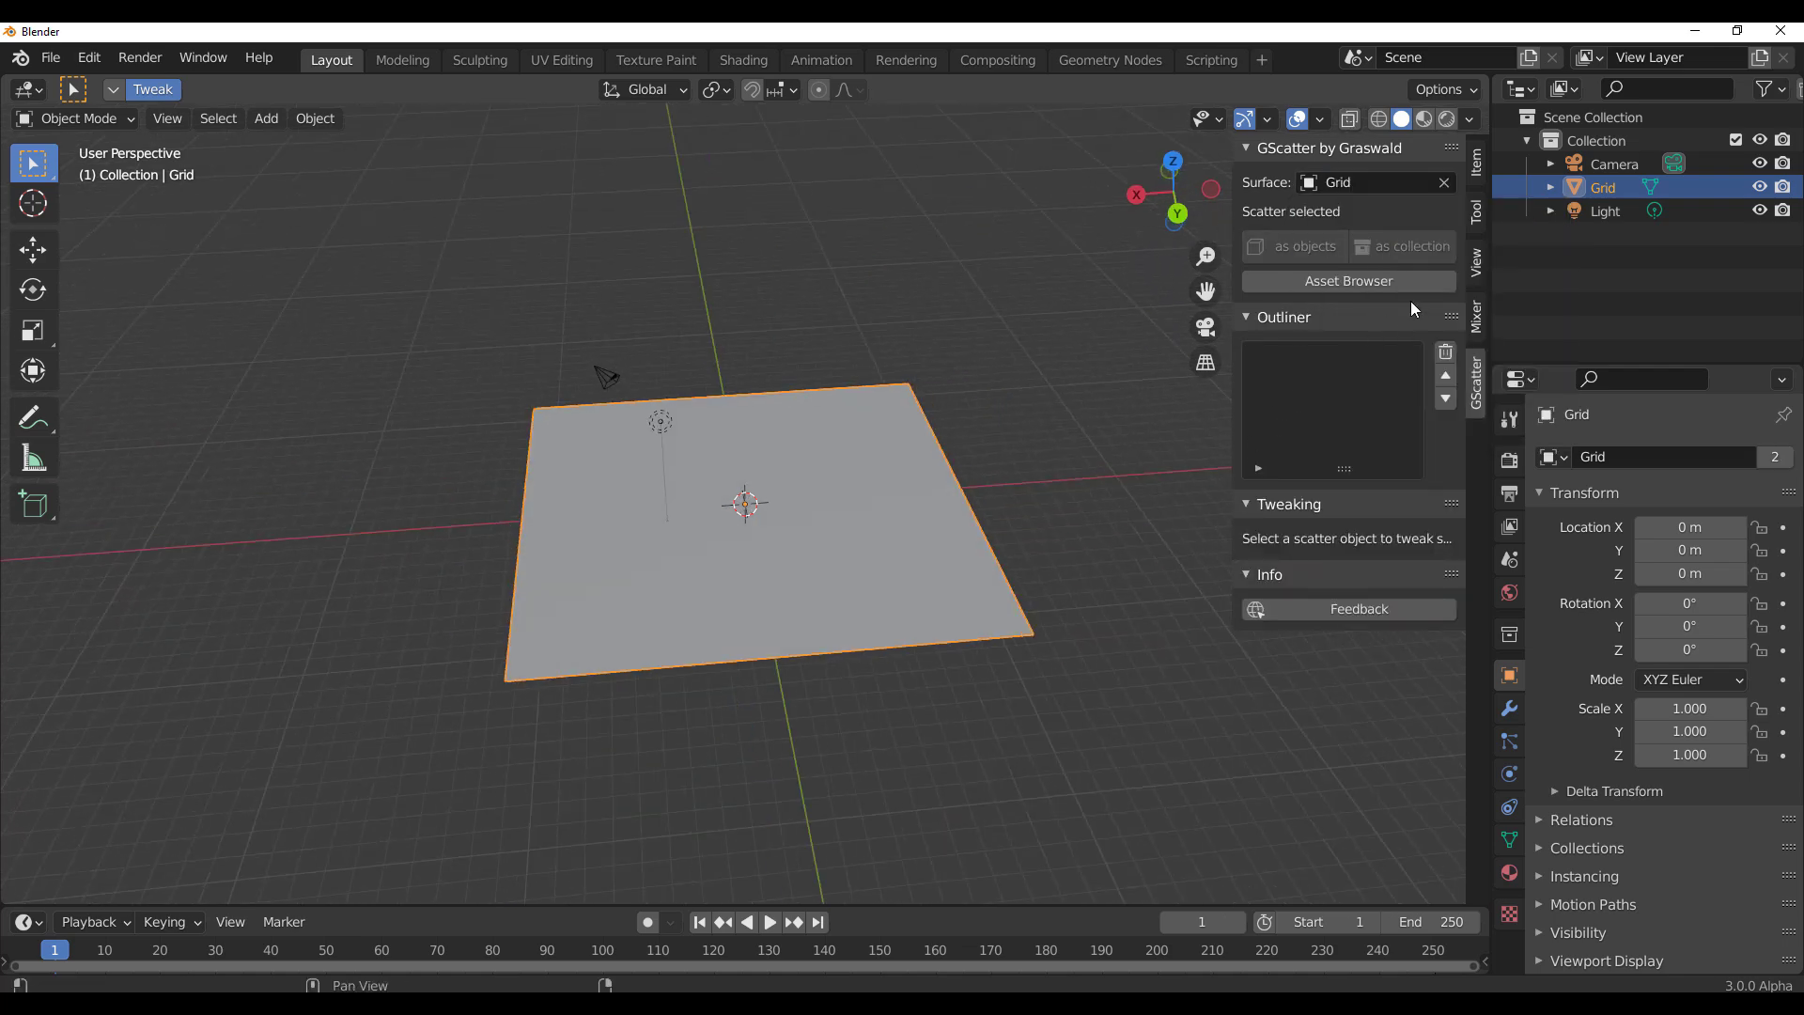
Step: Scatter Creeping Bentgrass Big from the GScatter asset library over the grid and close the asset browser
click(1338, 282)
click(530, 183)
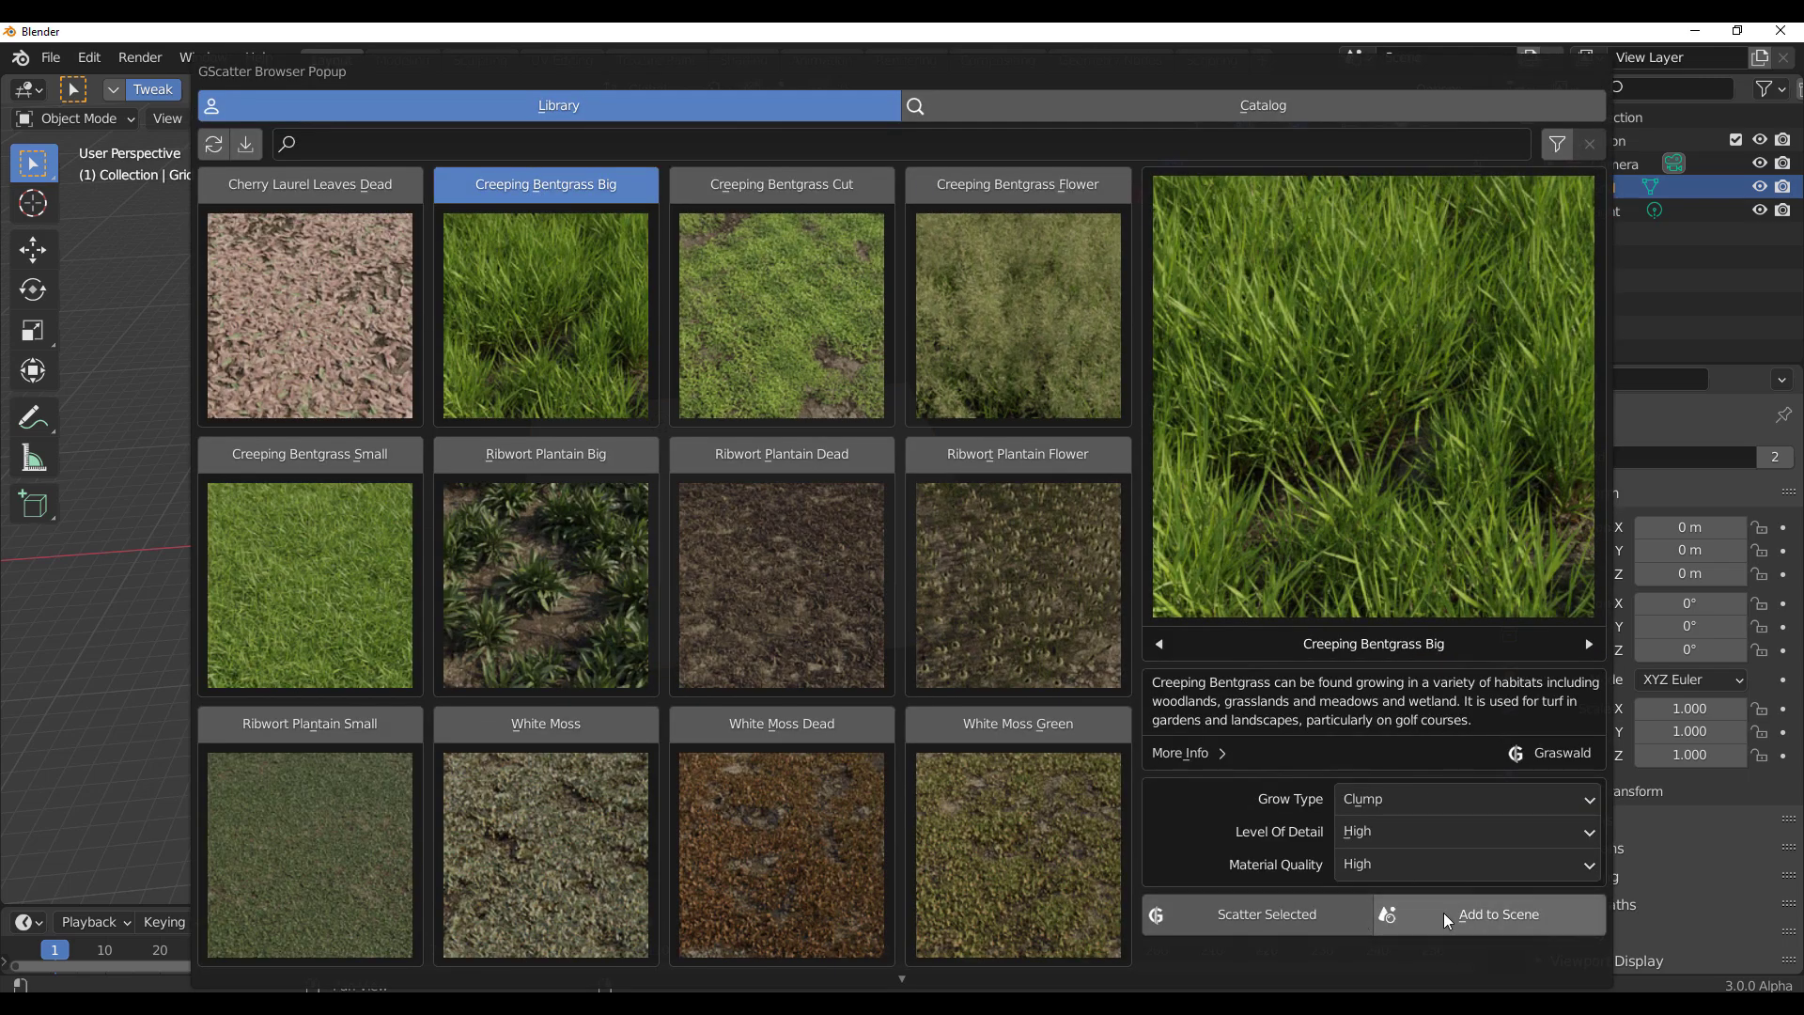
click(1277, 918)
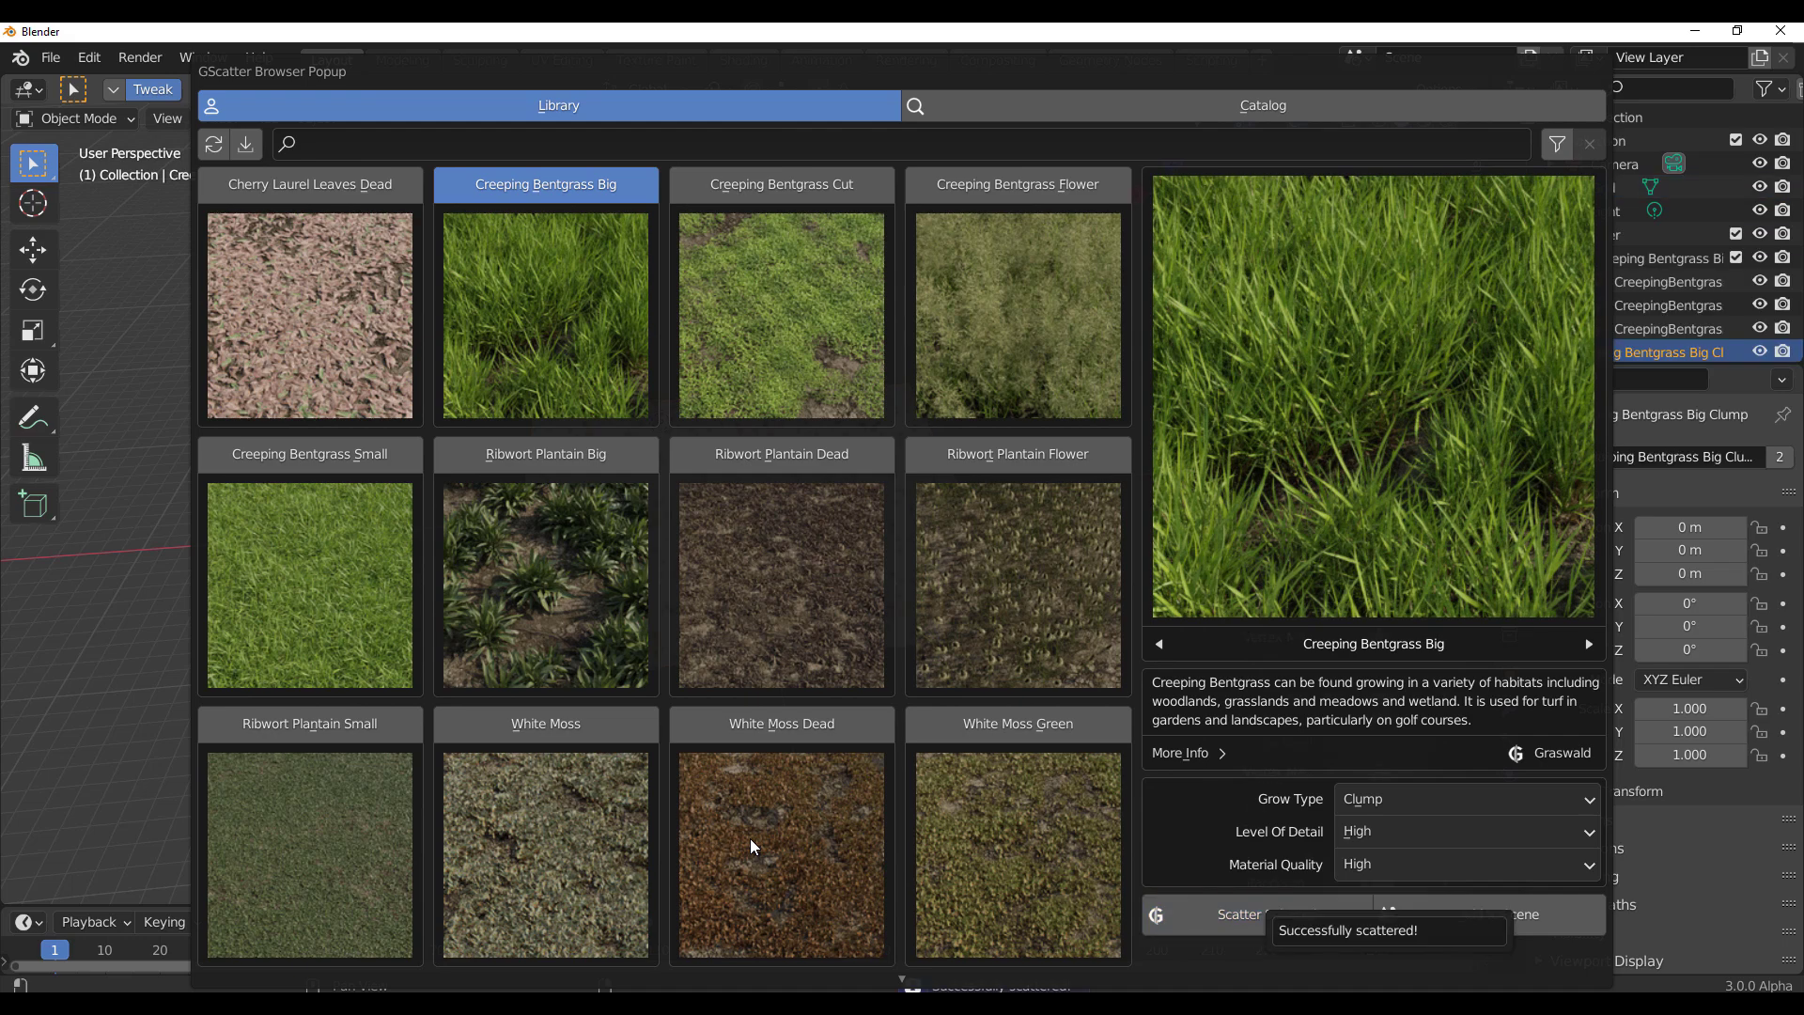
scroll(449, 869, down, 2)
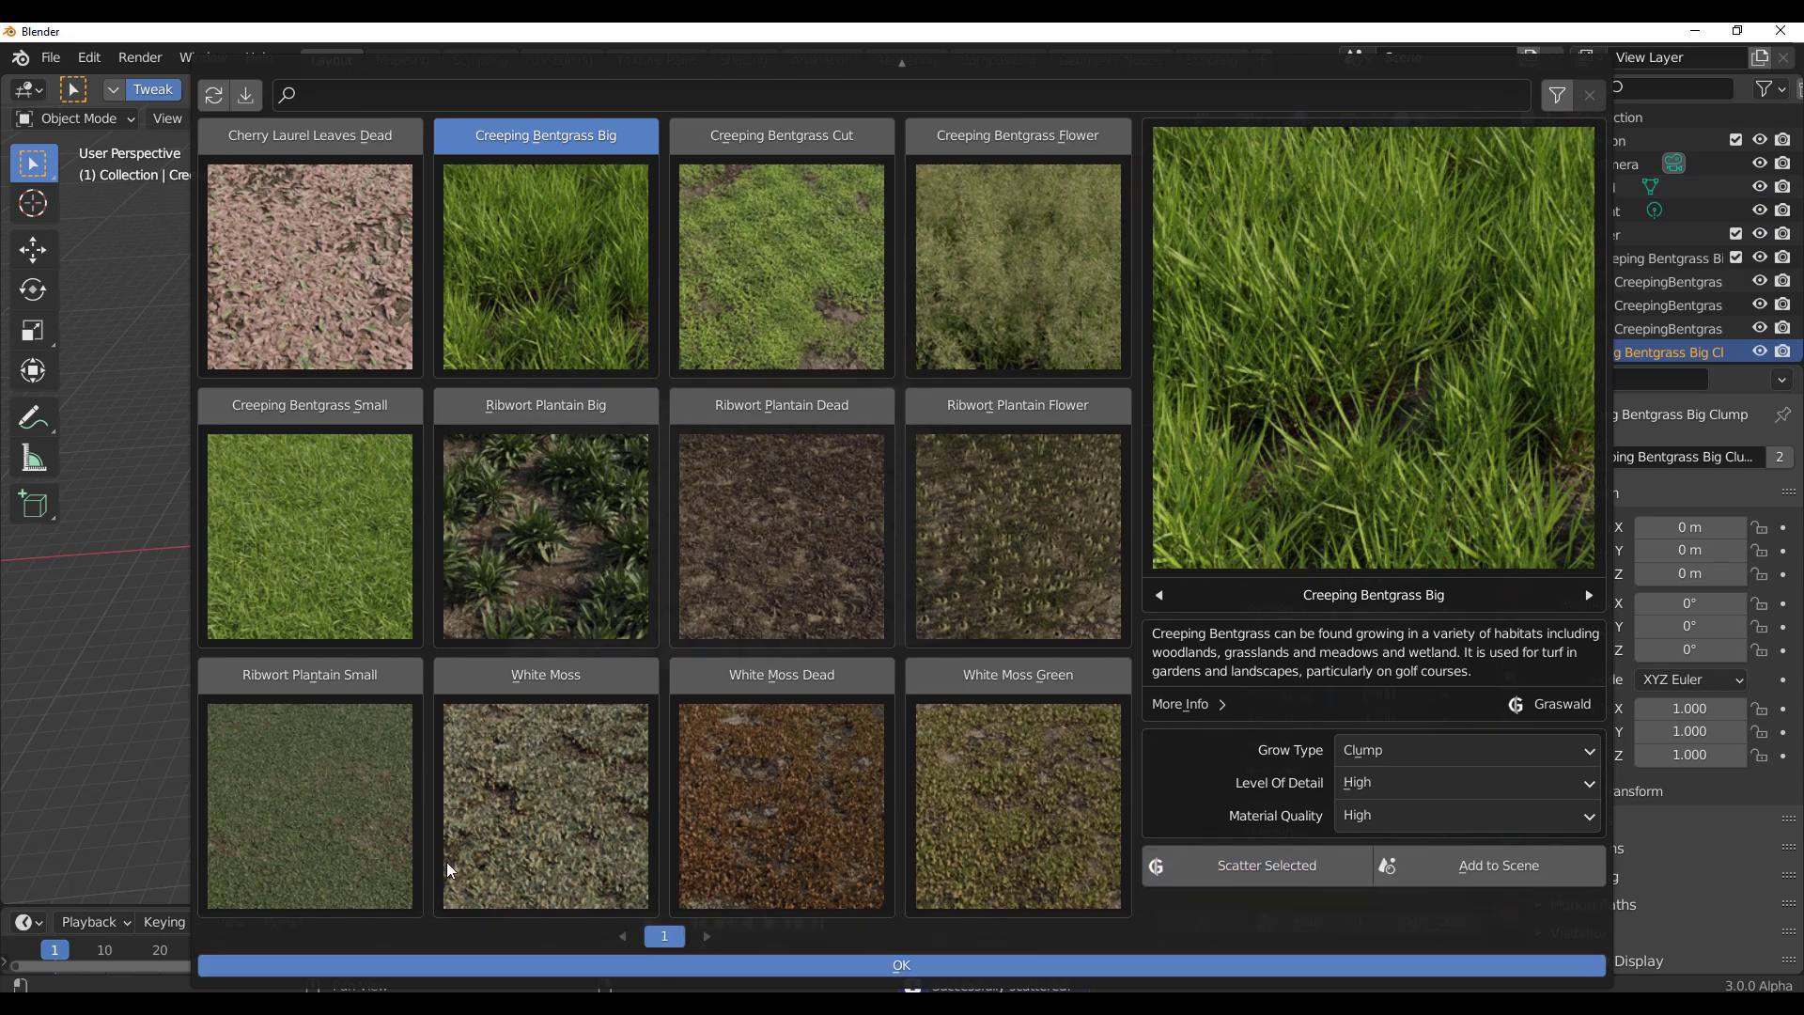
click(842, 968)
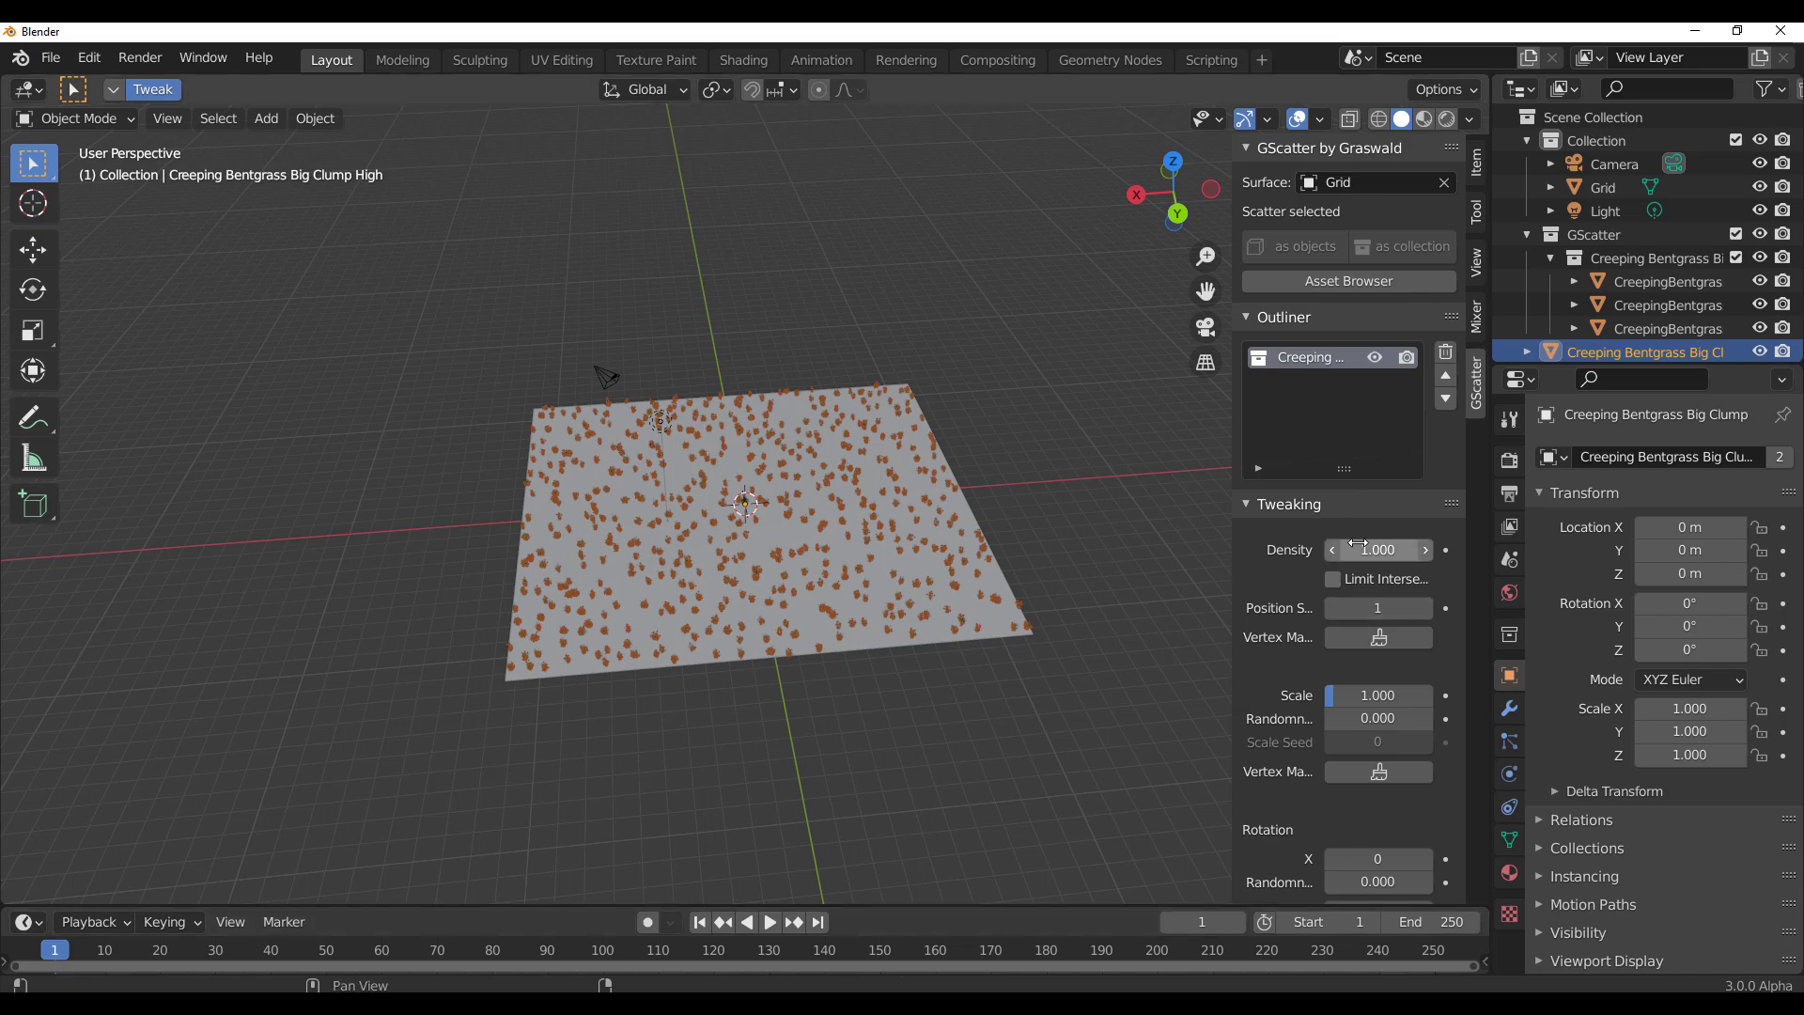
Step: Set the grass scatter's density to 8.3 and its position seed to 25
drag(1378, 550, 1447, 549)
scroll(818, 588, up, 4)
middle_drag(818, 588, 752, 569)
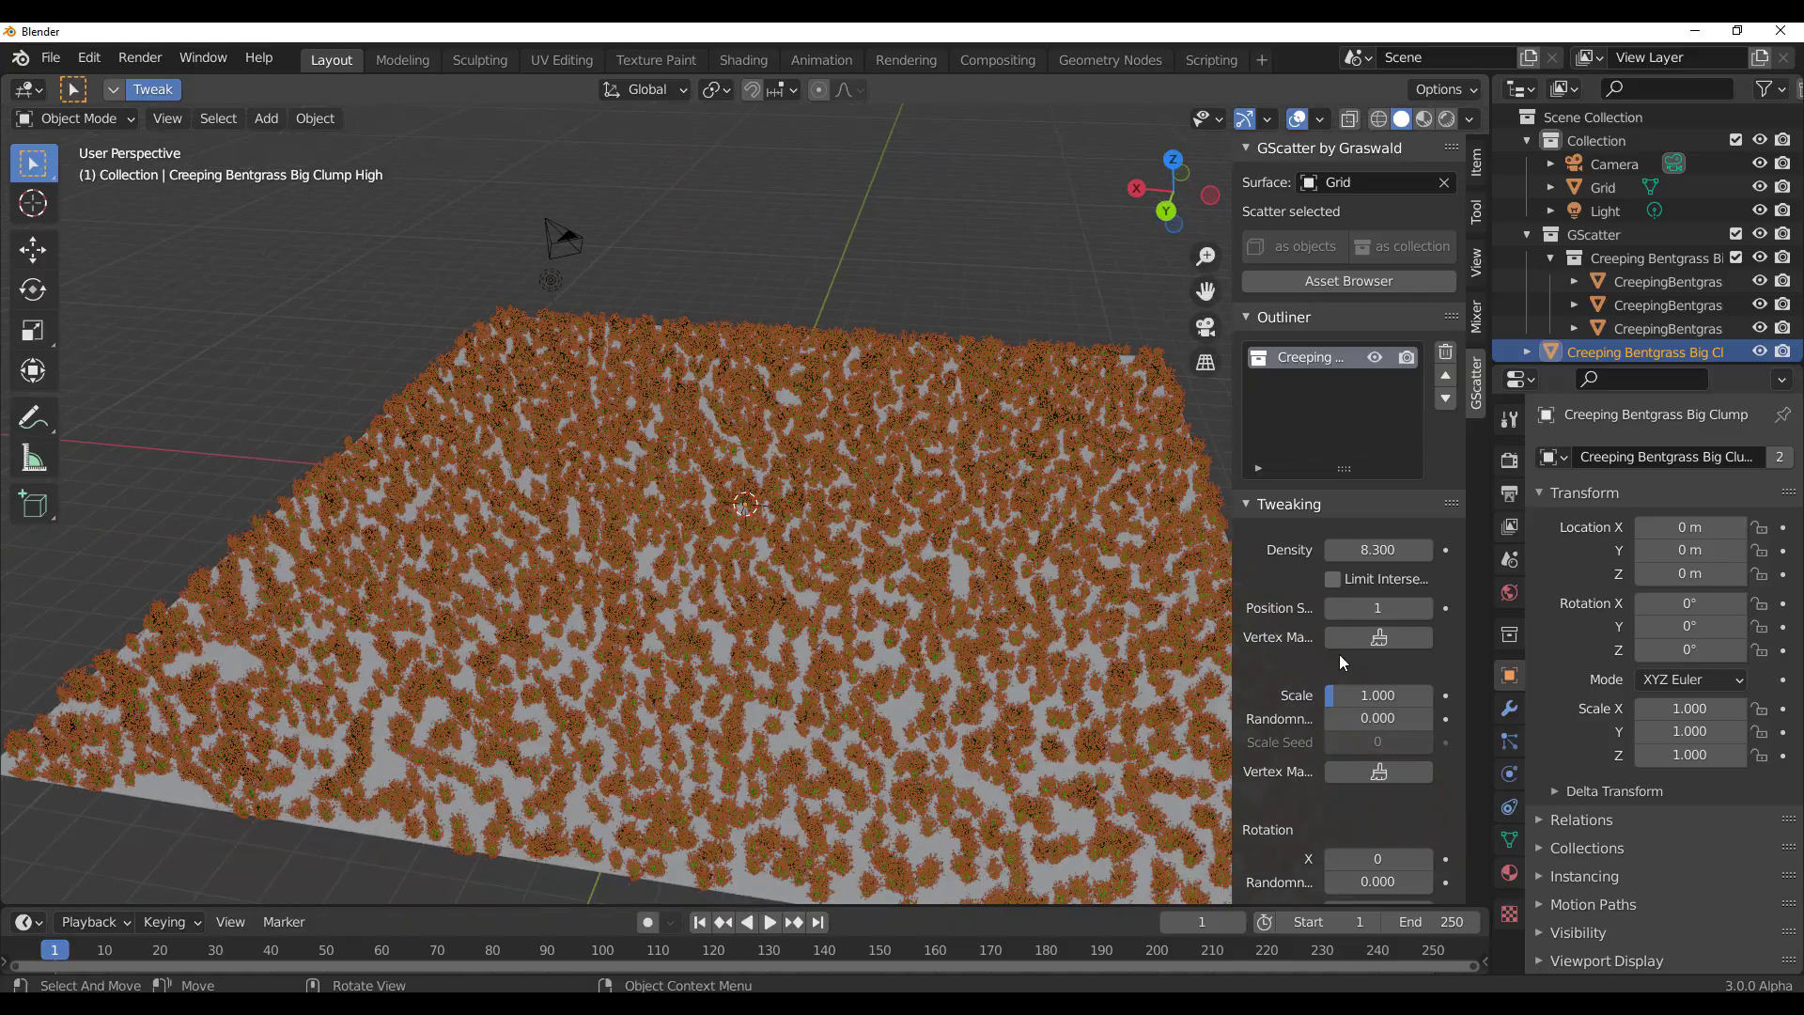
drag(1332, 610, 1391, 611)
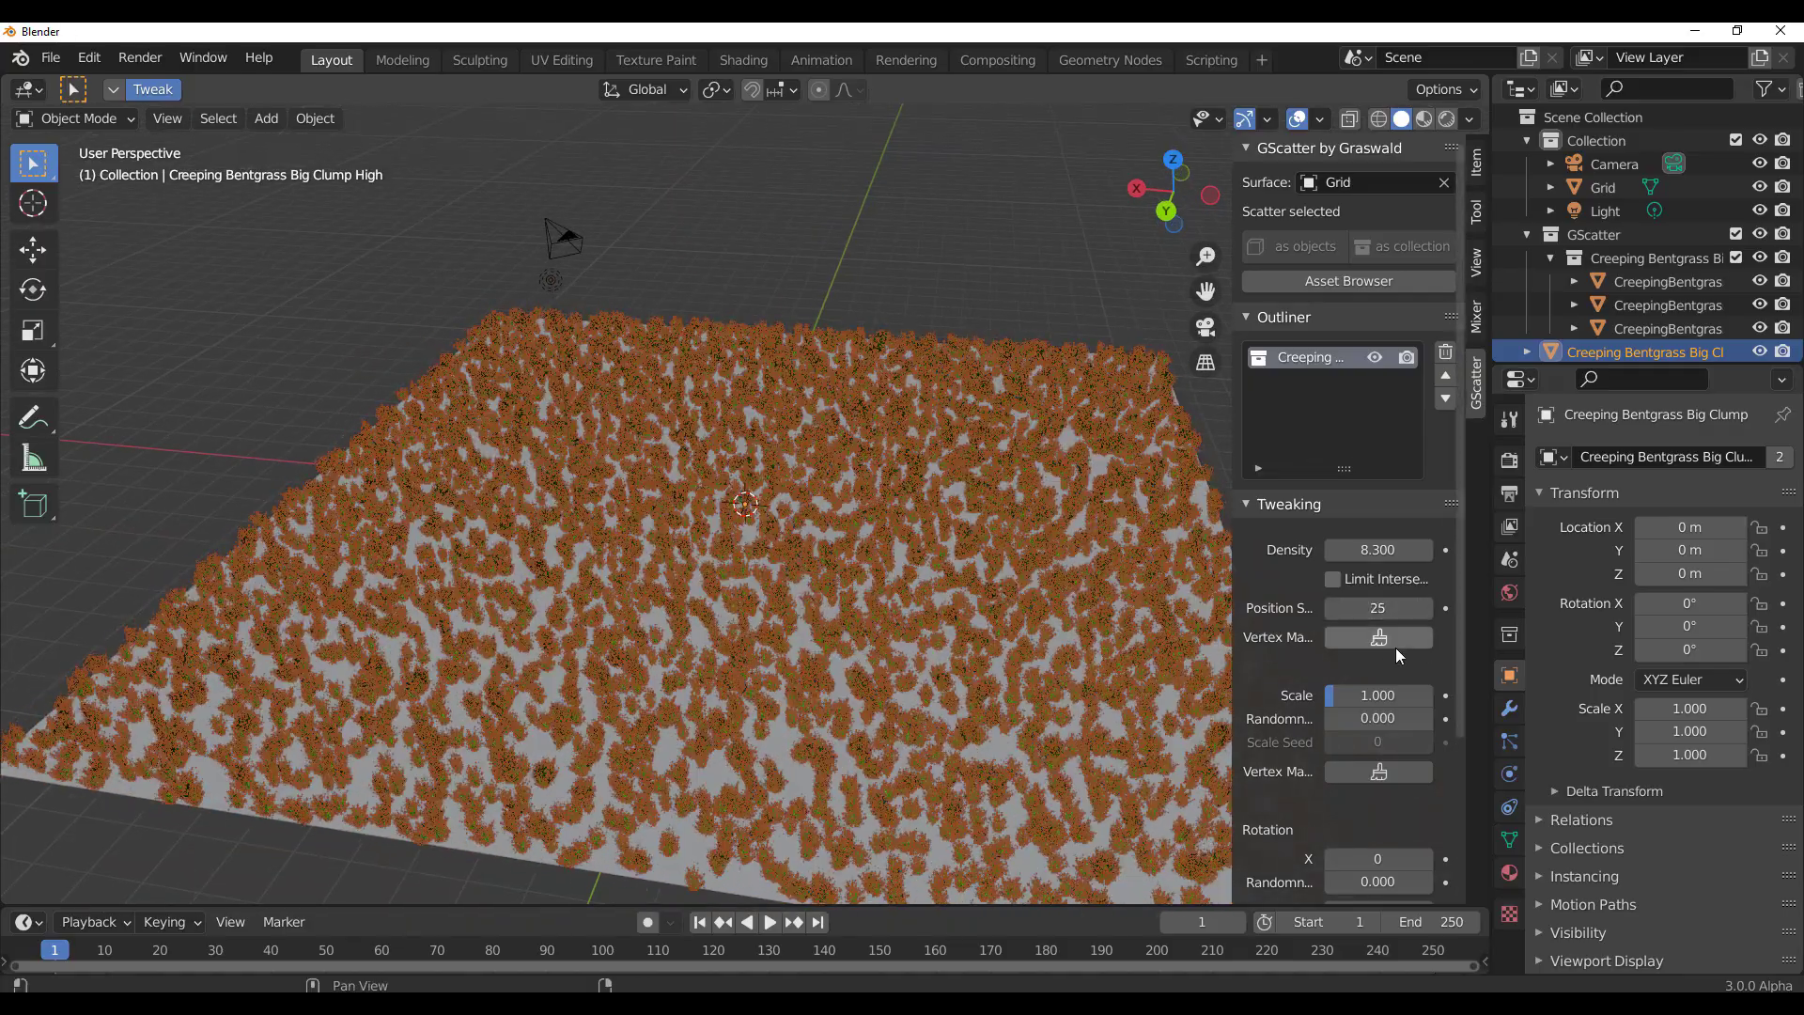
Step: Start a vertex mask for the scatter density and paint weight in broad strokes over the middle of the grid
click(1380, 639)
scroll(781, 560, down, 5)
middle_drag(724, 561, 858, 596)
scroll(705, 594, up, 5)
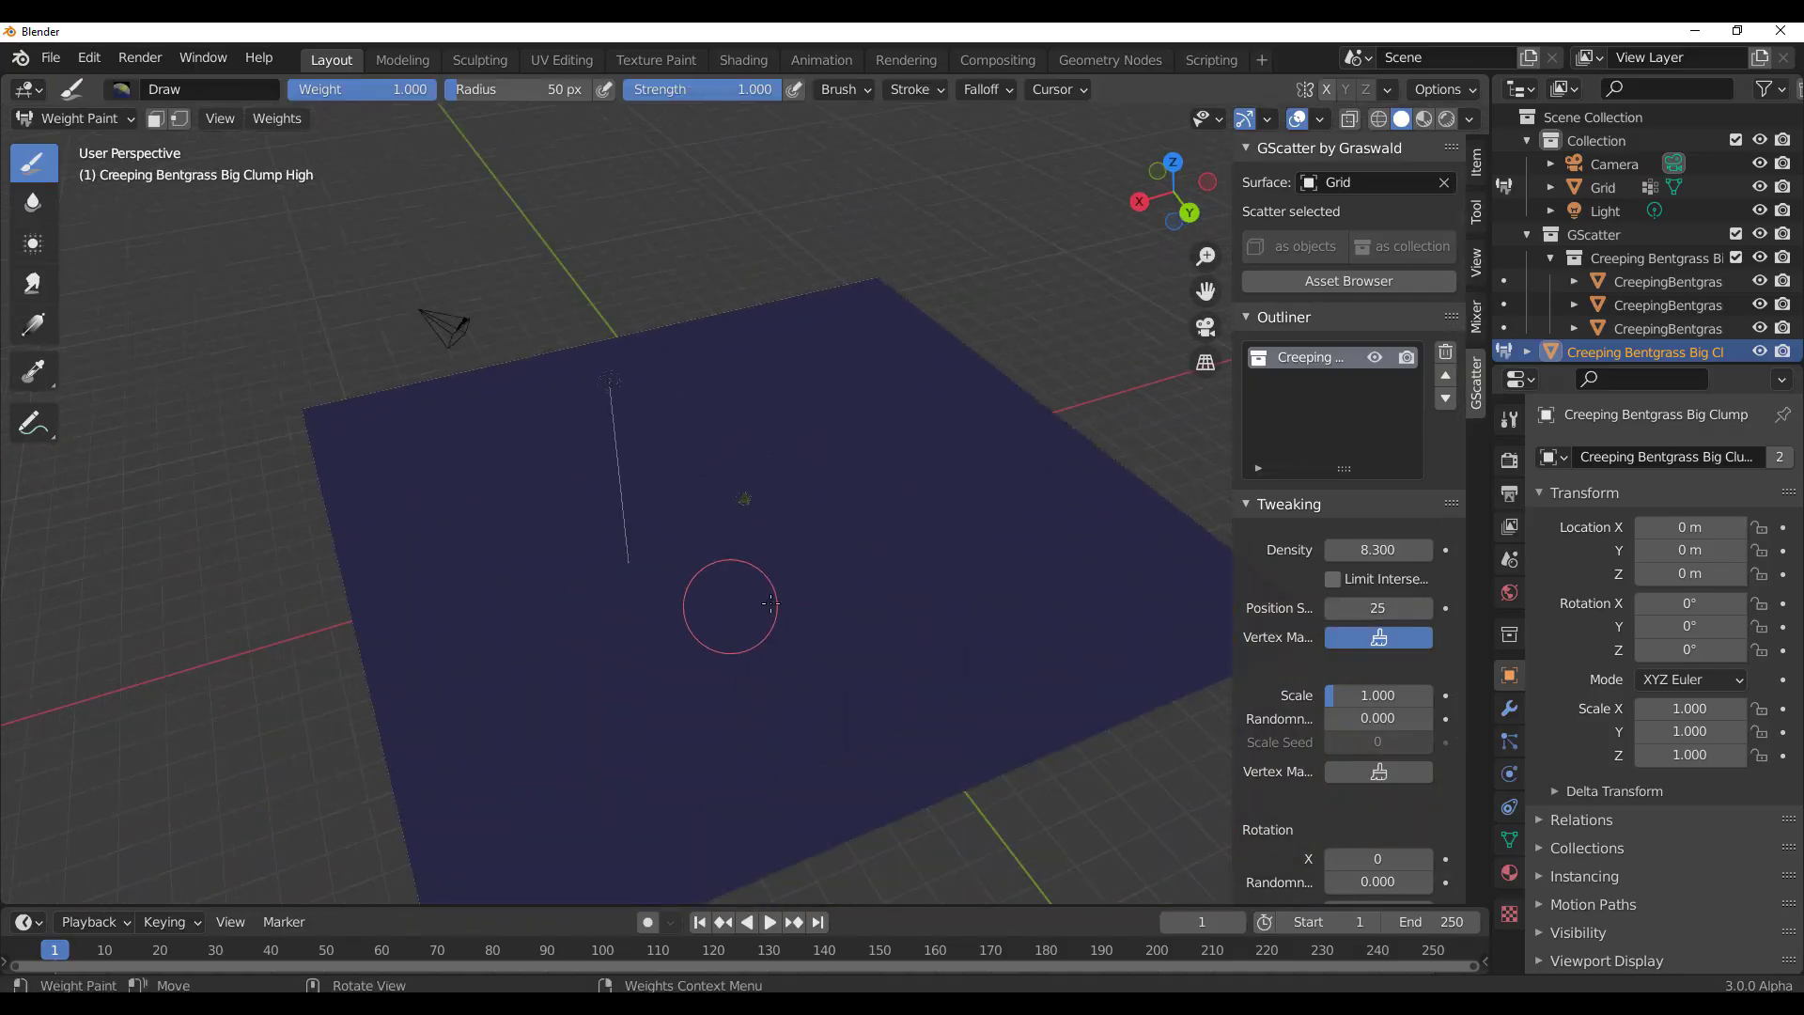
middle_drag(730, 604, 752, 630)
mouse_move(850, 404)
mouse_down()
mouse_move(765, 394)
mouse_move(550, 559)
mouse_move(902, 602)
mouse_move(672, 752)
mouse_move(1053, 686)
mouse_move(564, 808)
mouse_move(1033, 714)
mouse_move(774, 664)
mouse_up()
mouse_move(929, 614)
mouse_down()
mouse_move(567, 576)
mouse_move(808, 465)
mouse_move(662, 319)
mouse_move(620, 413)
mouse_move(742, 310)
mouse_move(902, 851)
mouse_move(1056, 811)
mouse_up()
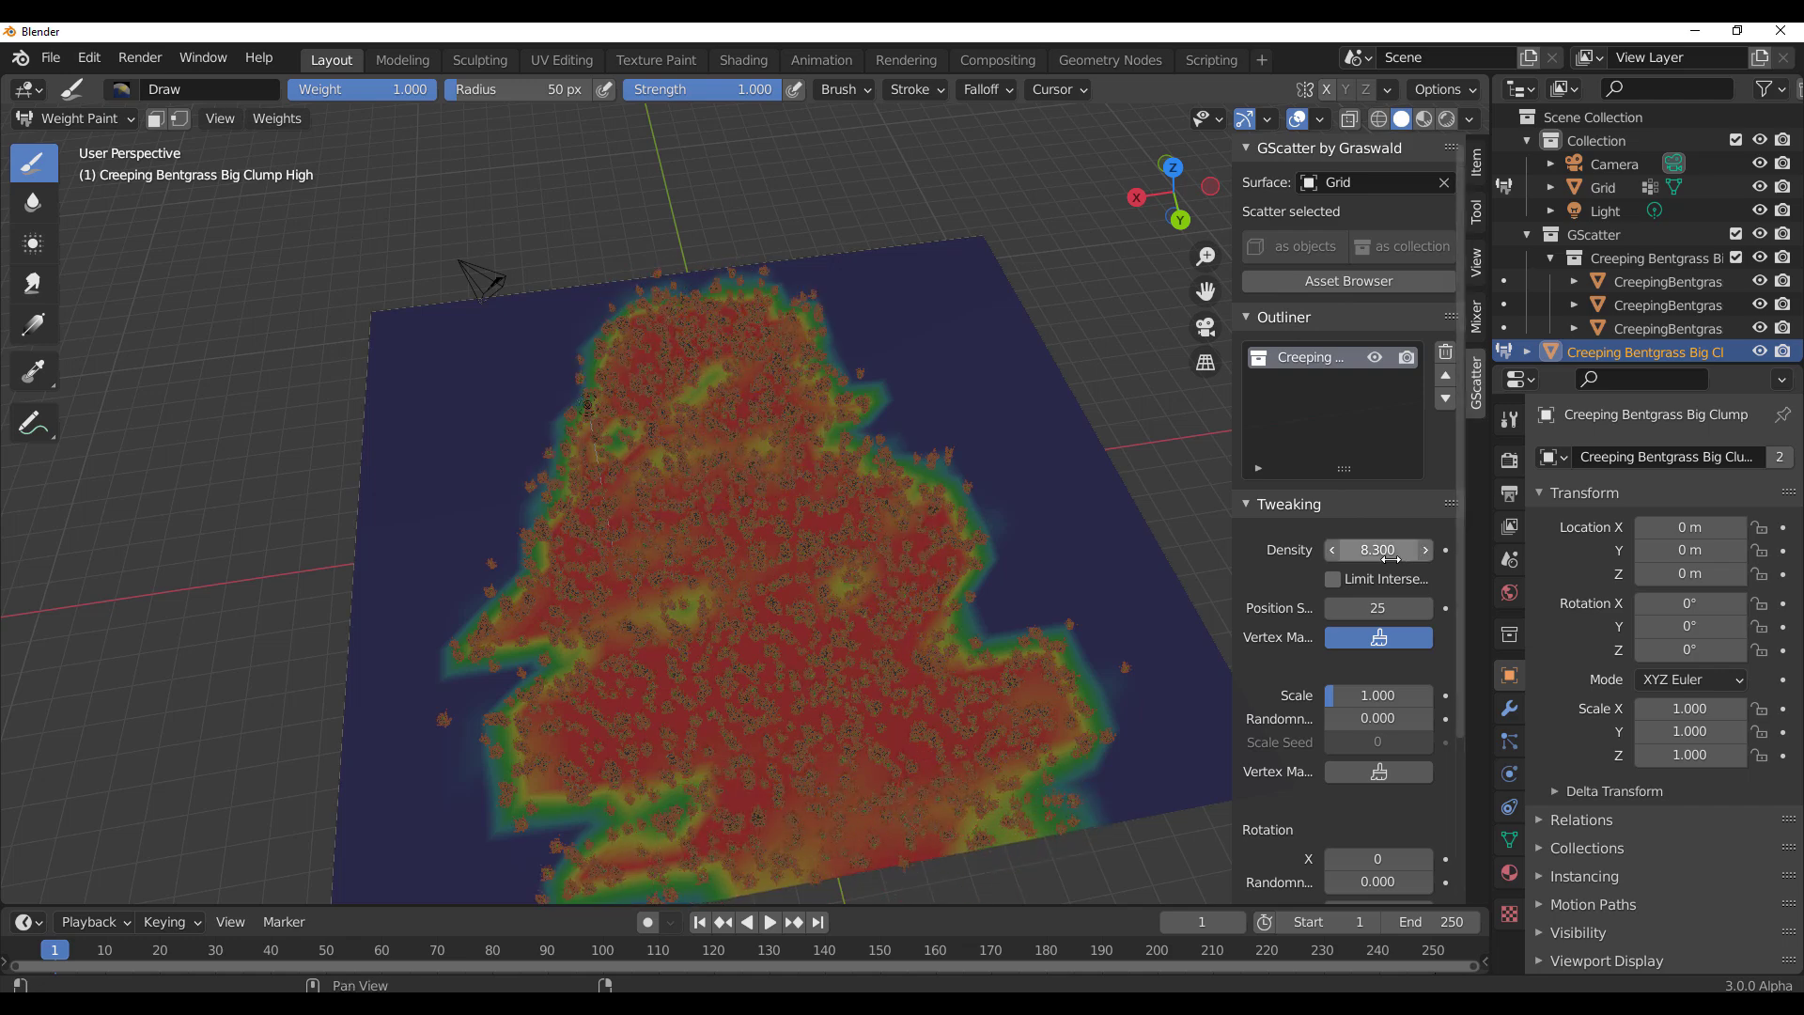
Step: Raise the grass scatter's density to 18.8 and leave mask painting
mouse_move(1385, 550)
mouse_down()
mouse_move(1485, 550)
mouse_move(1391, 550)
mouse_up()
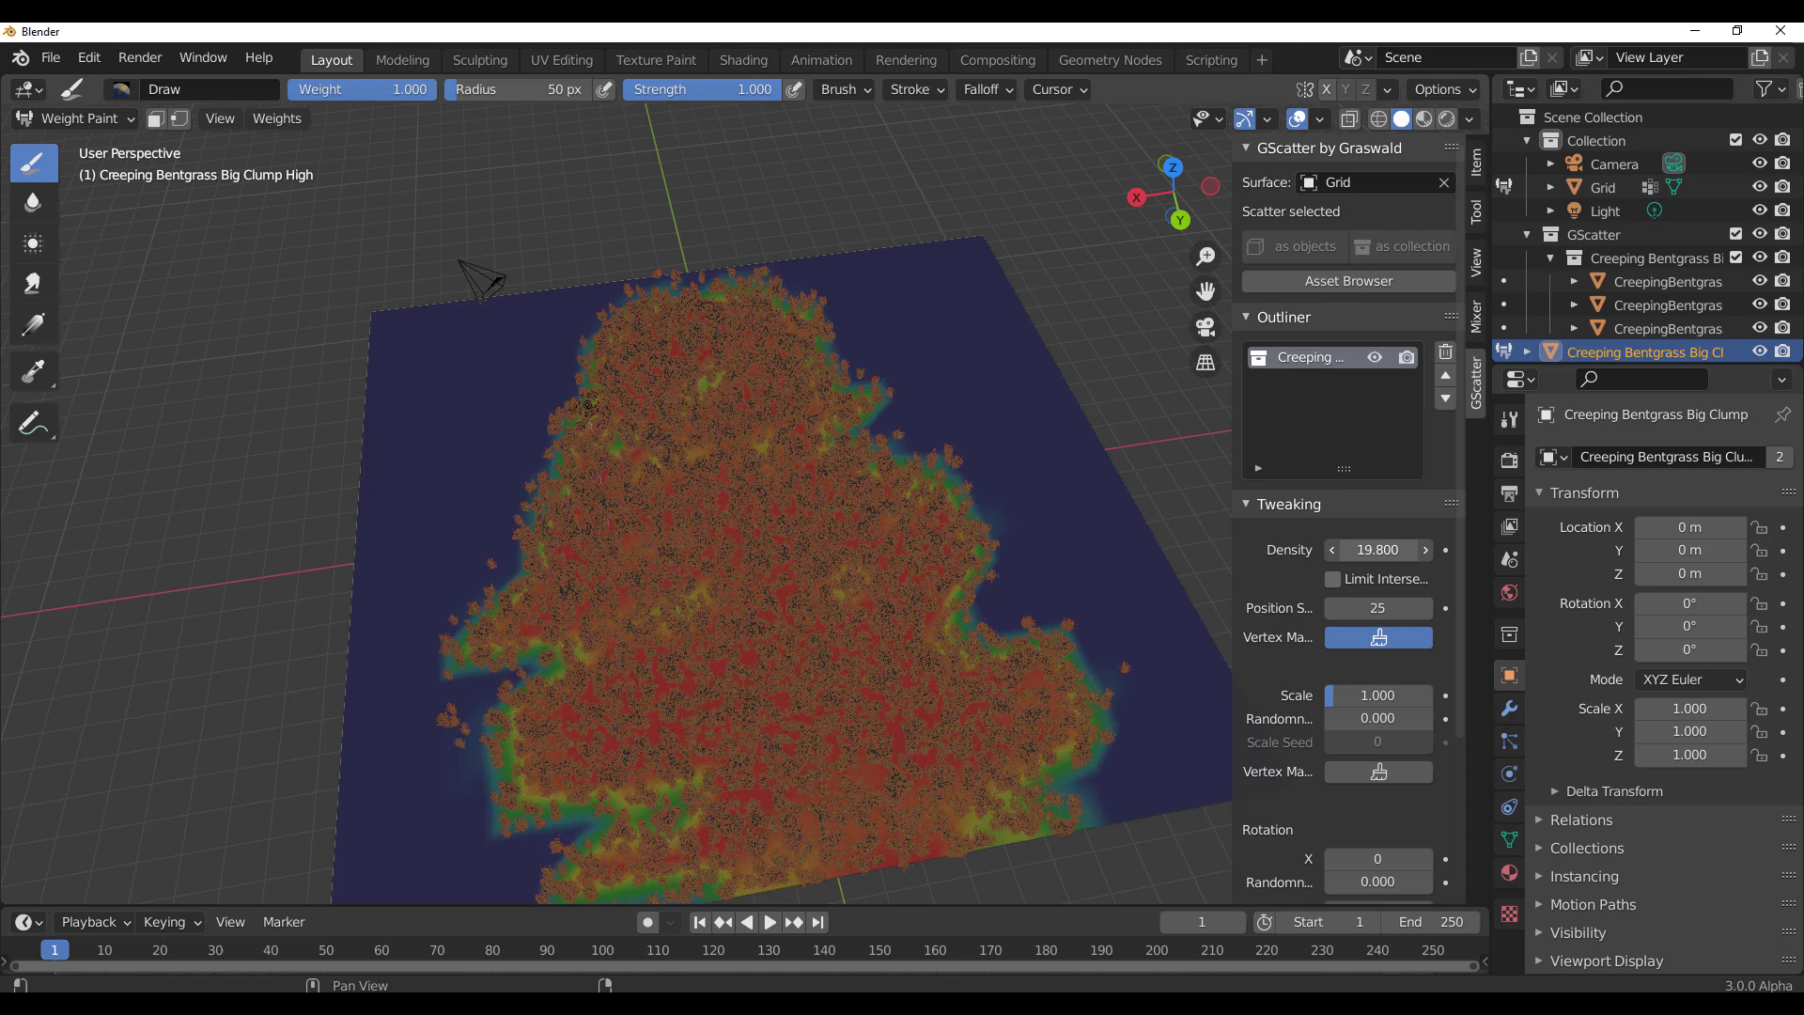
click(1377, 638)
scroll(949, 516, down, 5)
middle_drag(975, 498, 1080, 537)
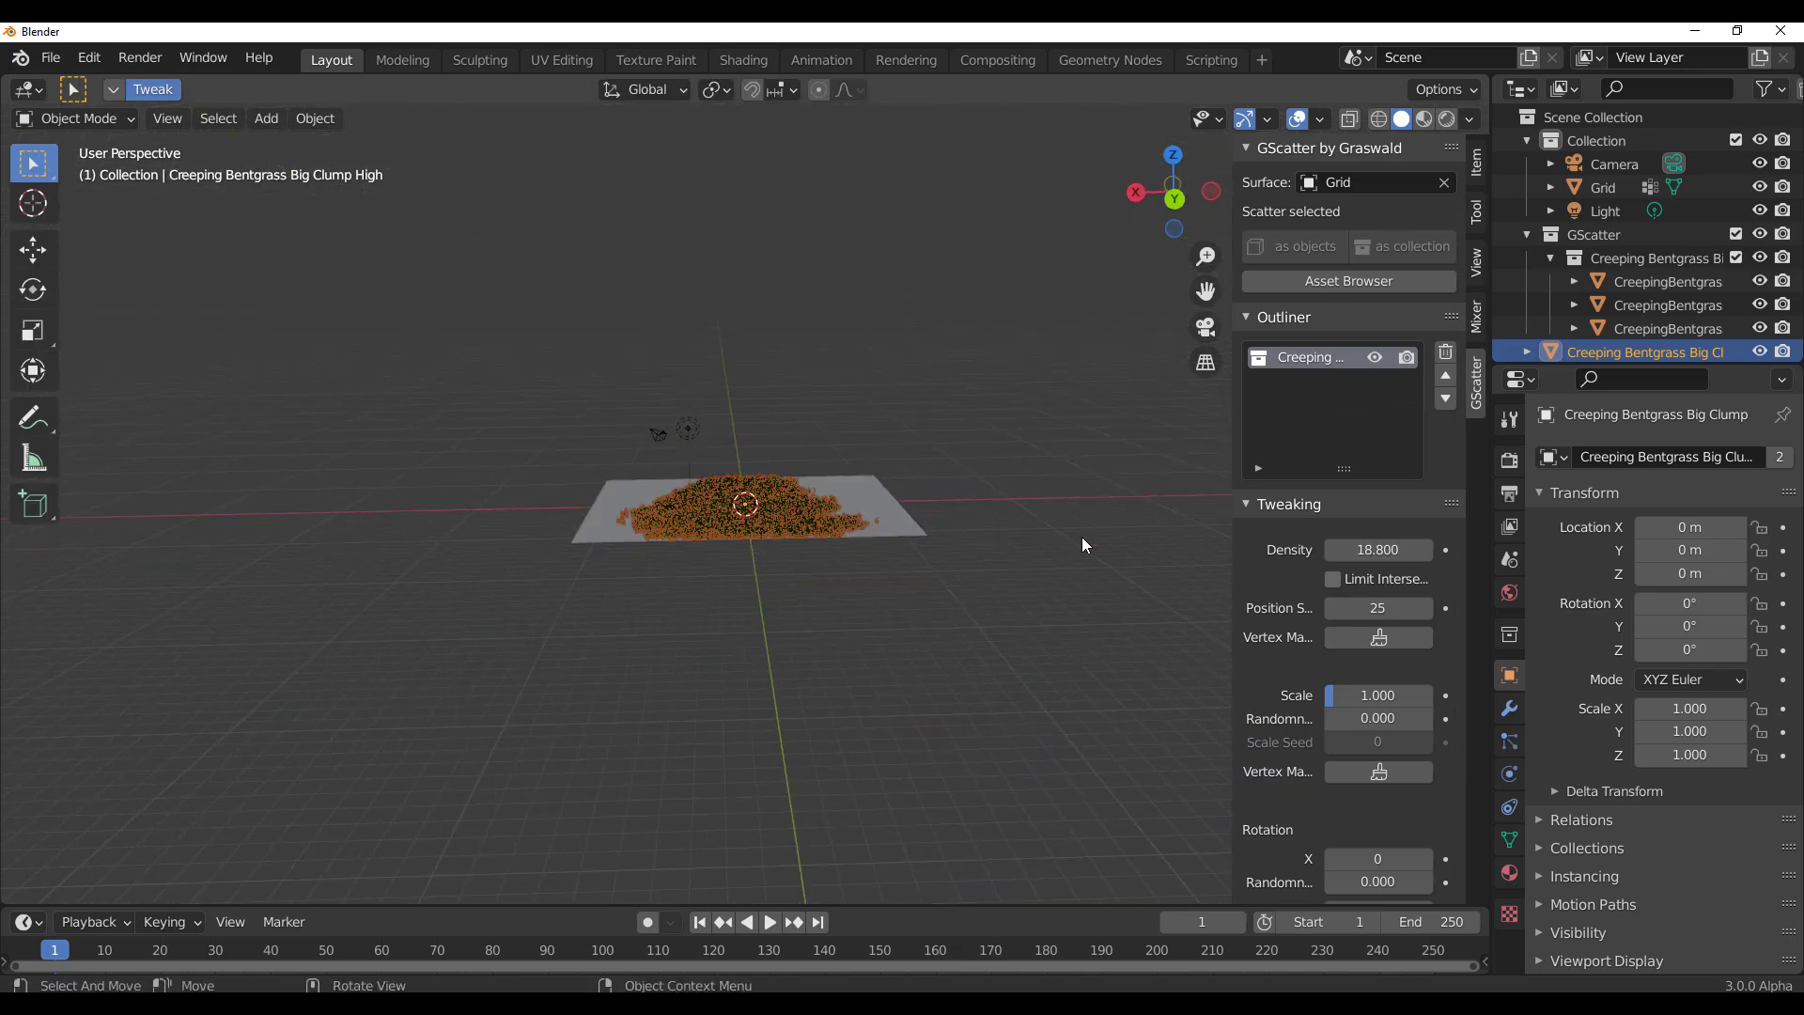
Step: Examine the masked grass patch on the grid from several angles and distances
middle_drag(946, 464, 776, 483)
scroll(776, 483, up, 7)
scroll(739, 557, up, 2)
middle_drag(629, 549, 774, 588)
scroll(769, 541, down, 6)
scroll(774, 589, up, 2)
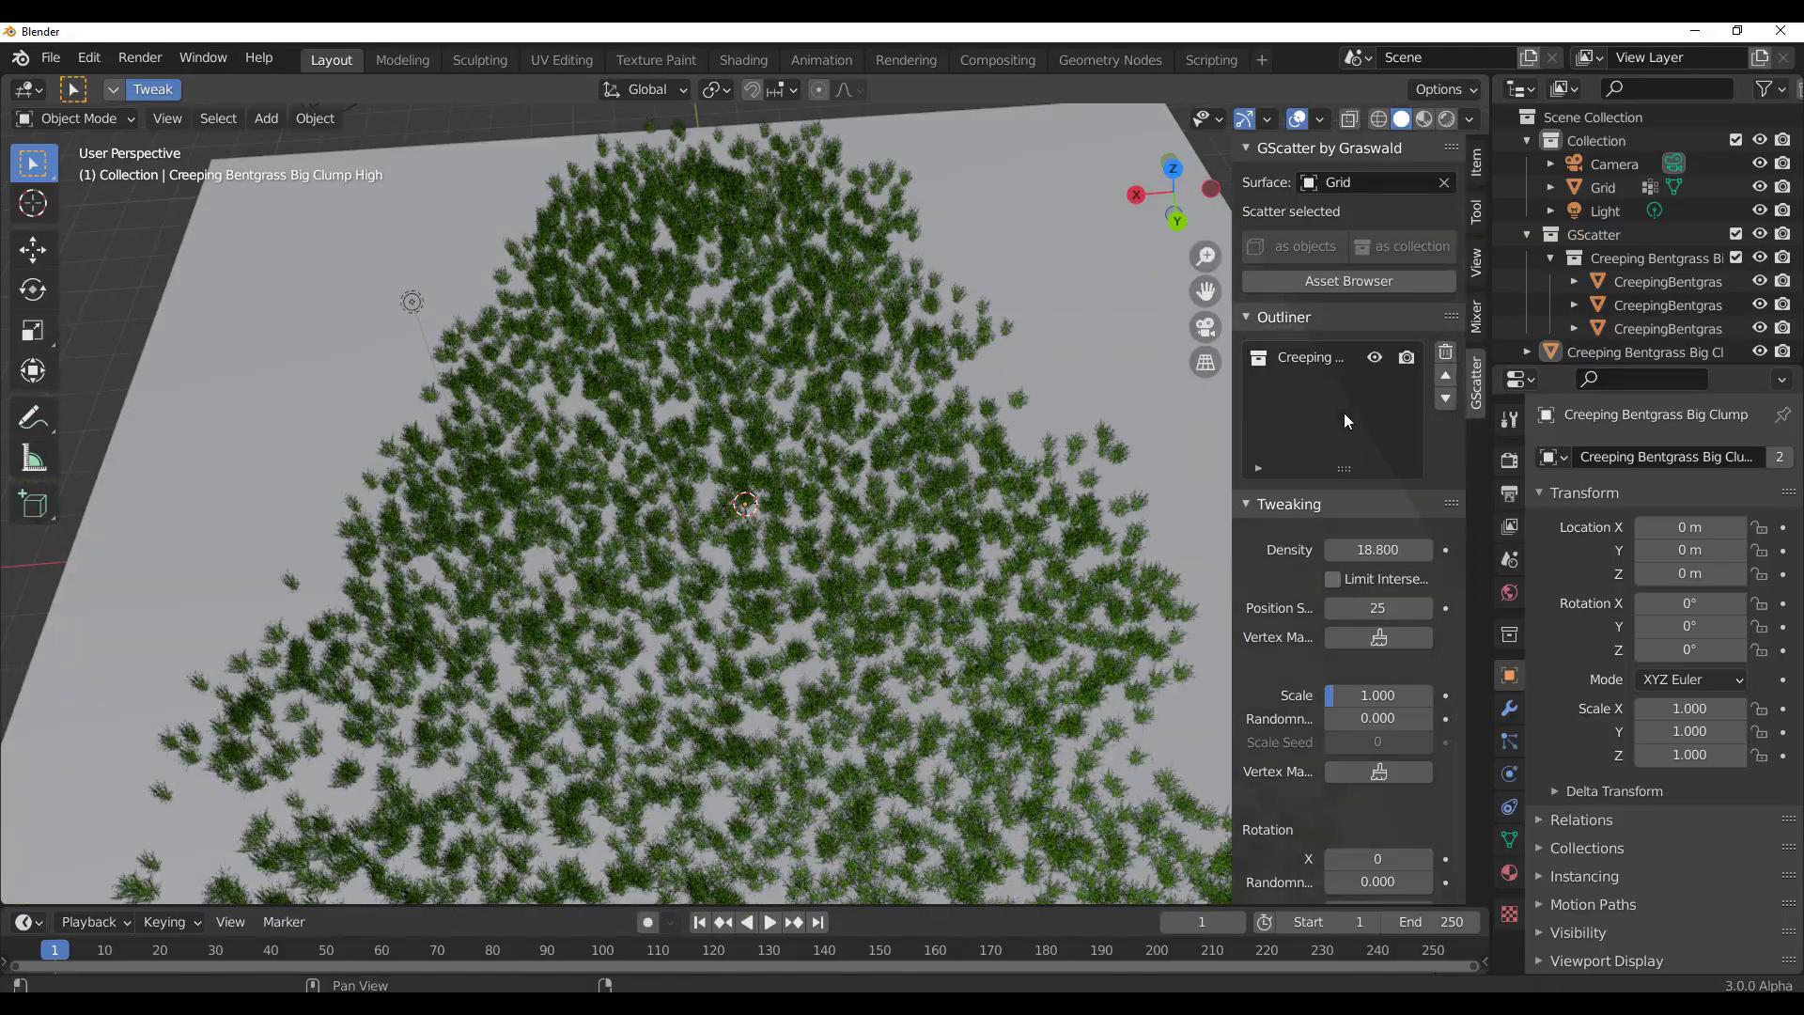
Step: Reselect the grid and scatter the Ribwort Plantain Big asset from the GScatter library over it
key(ctrl+z)
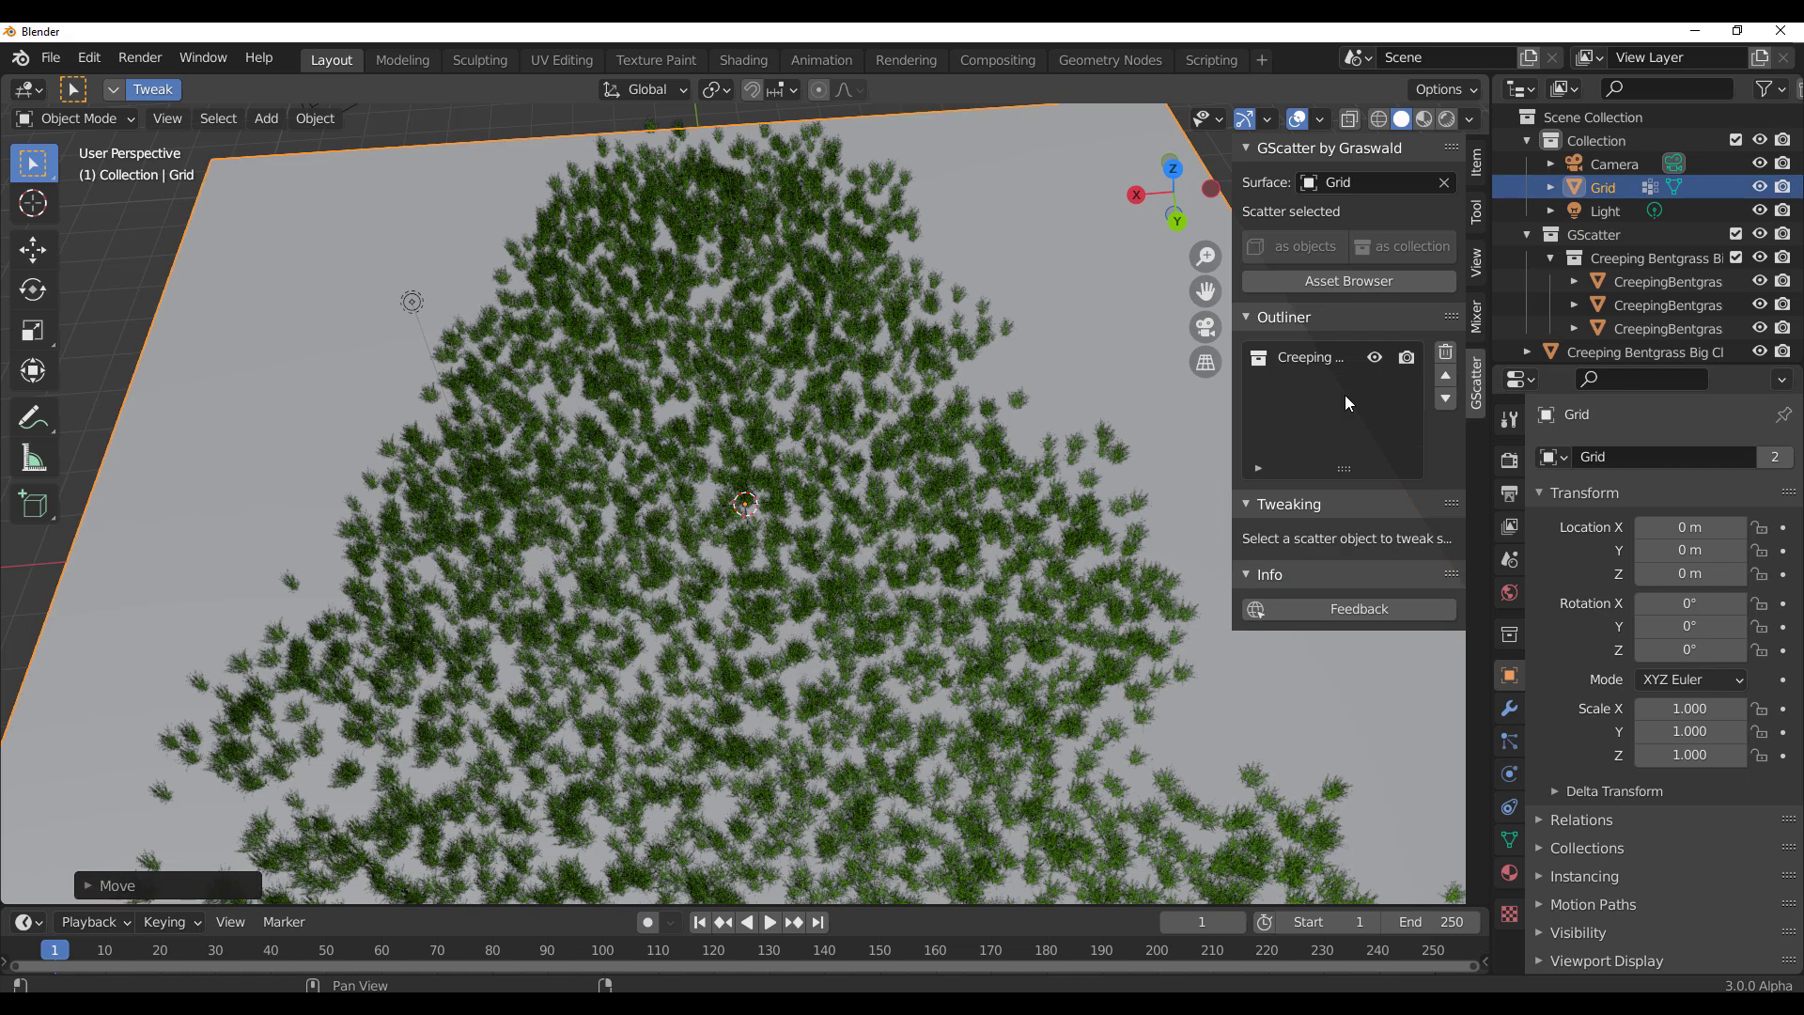
click(1339, 275)
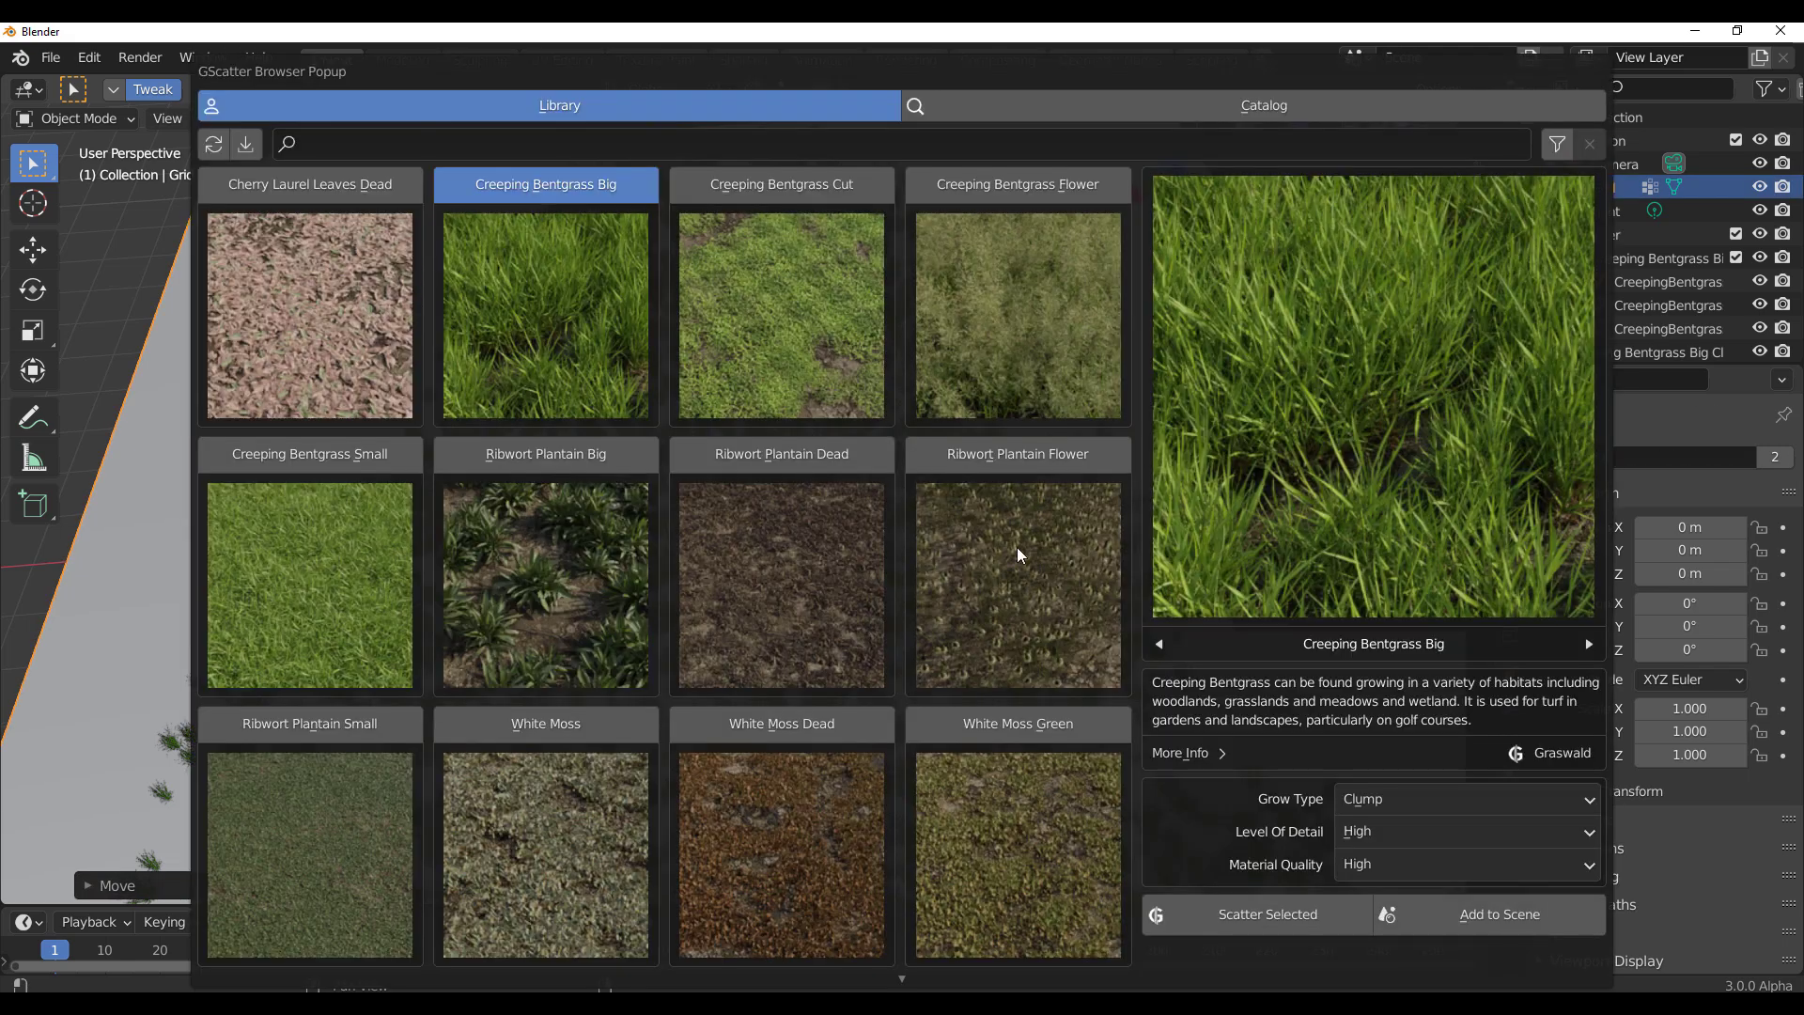
scroll(554, 615, down, 1)
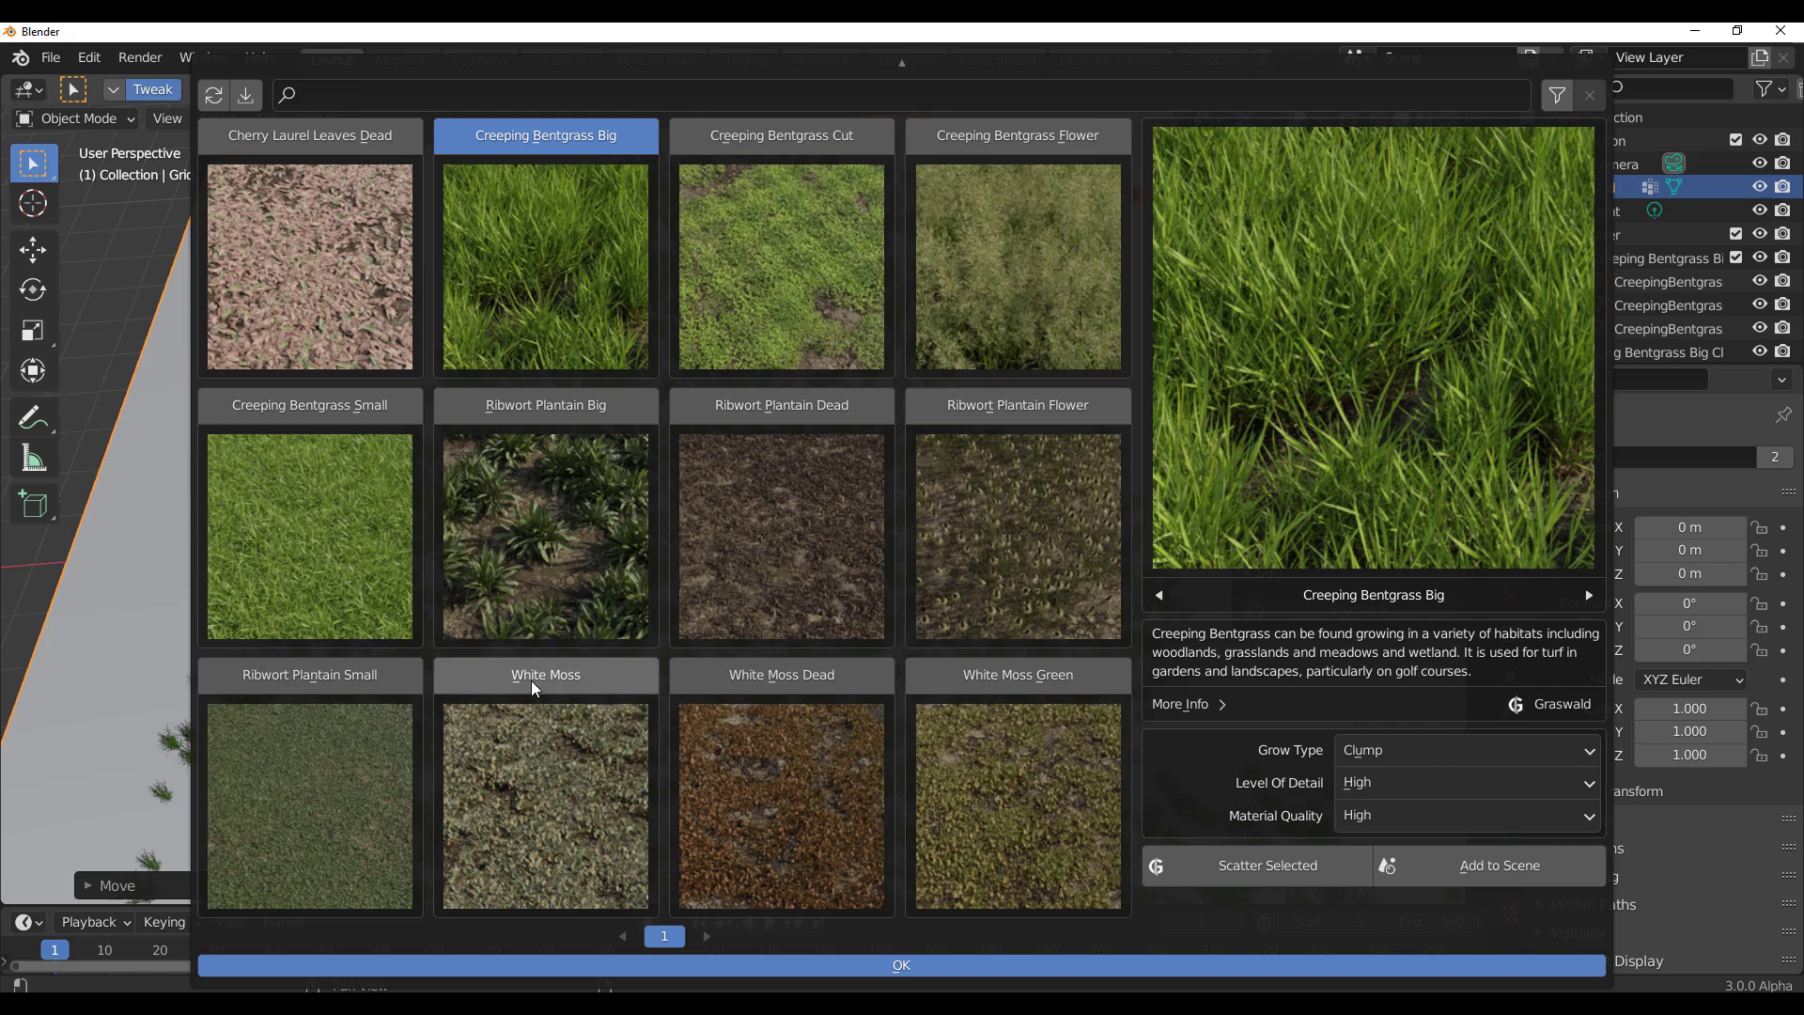
click(548, 416)
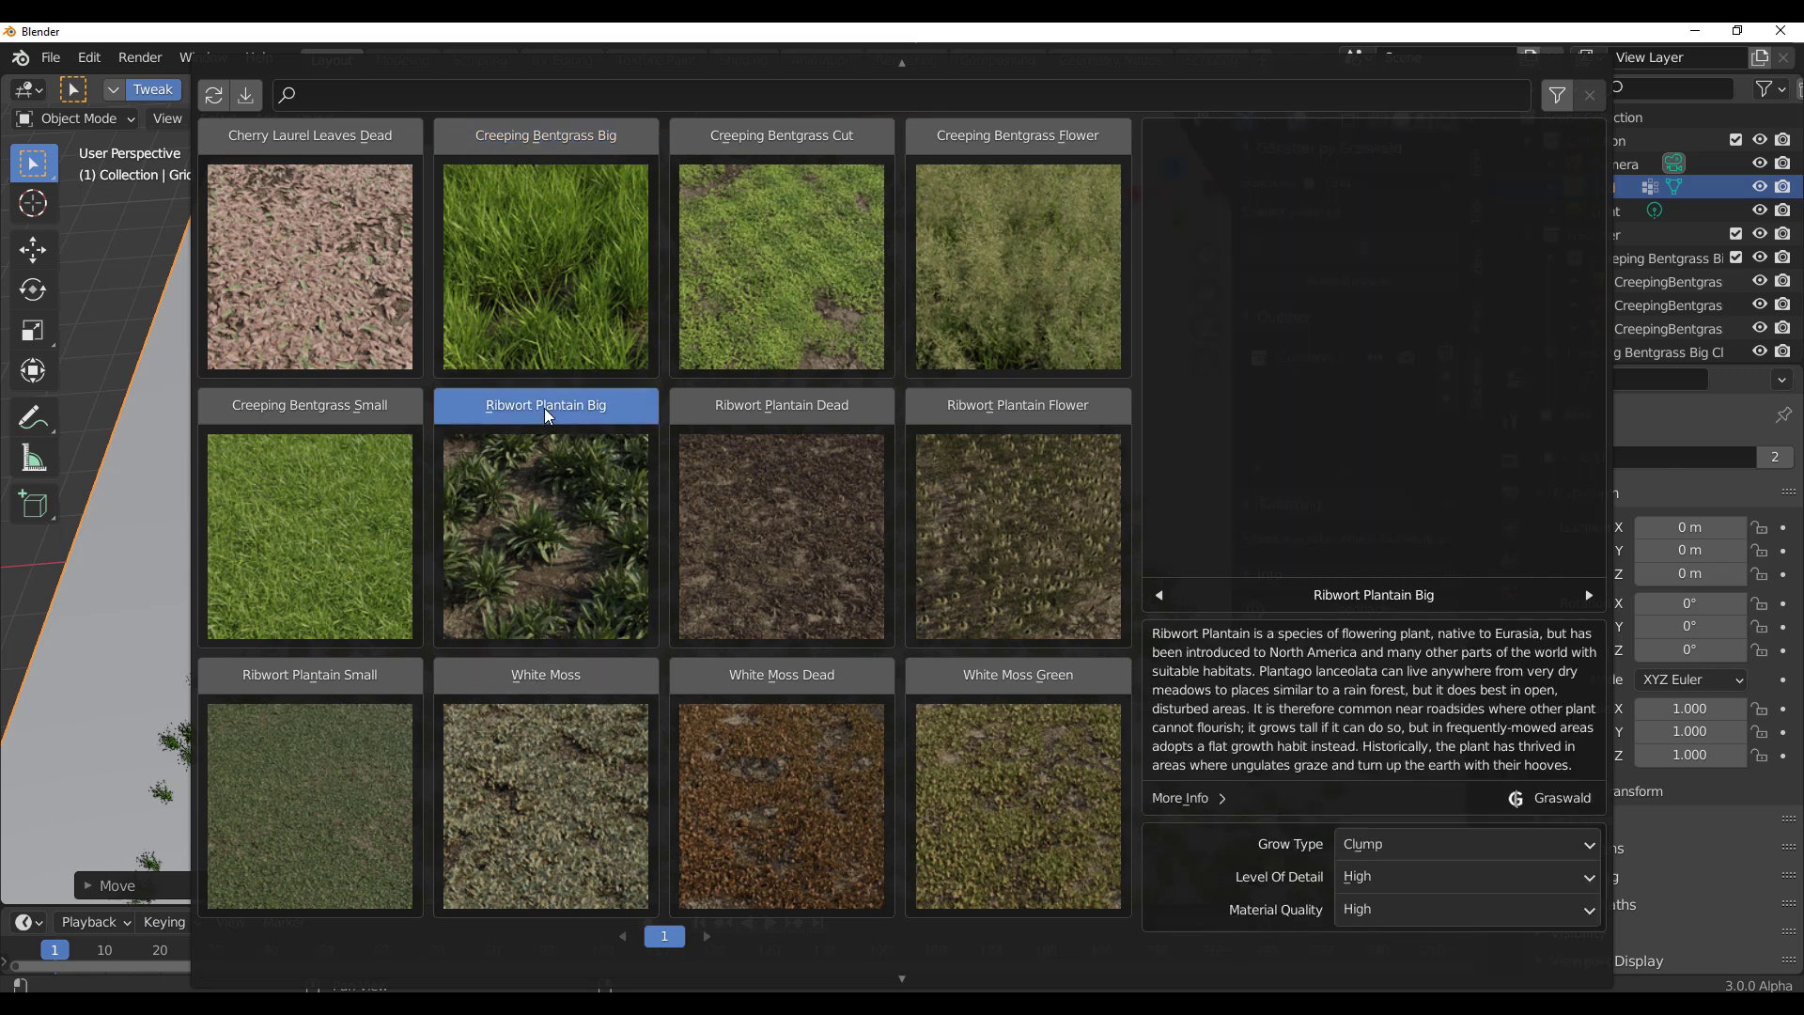
scroll(1325, 810, down, 1)
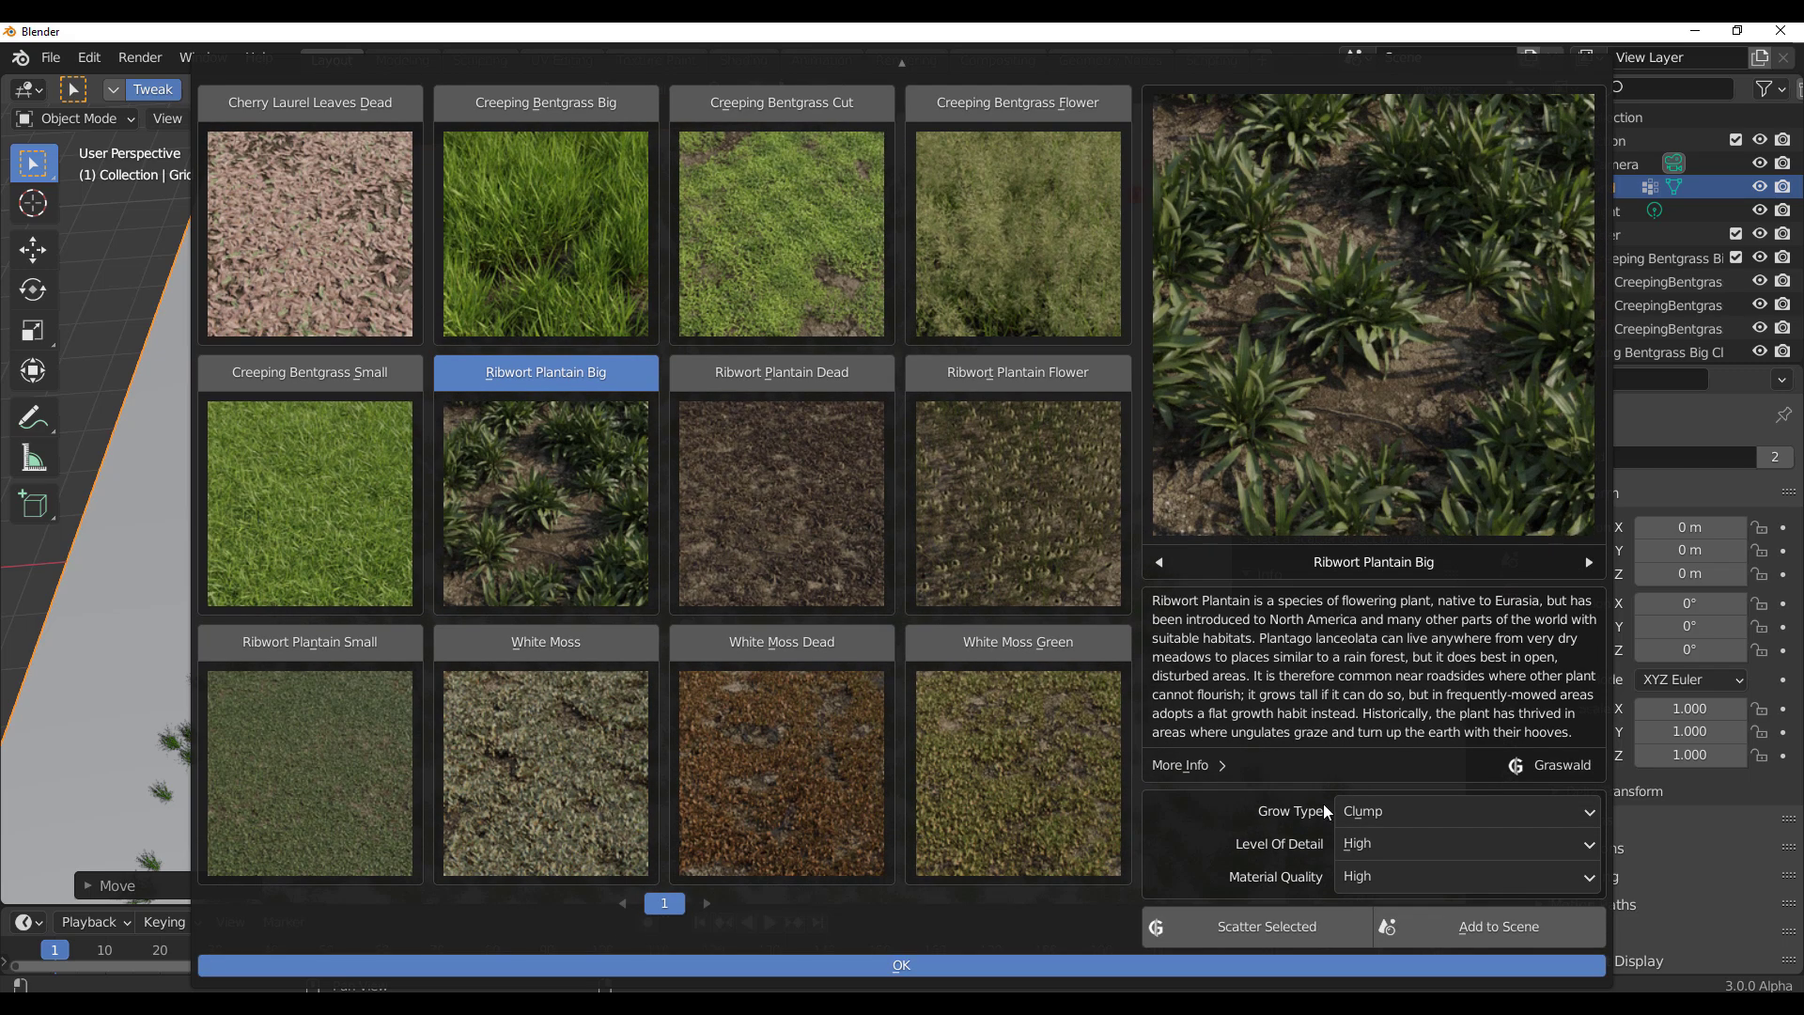
click(1290, 935)
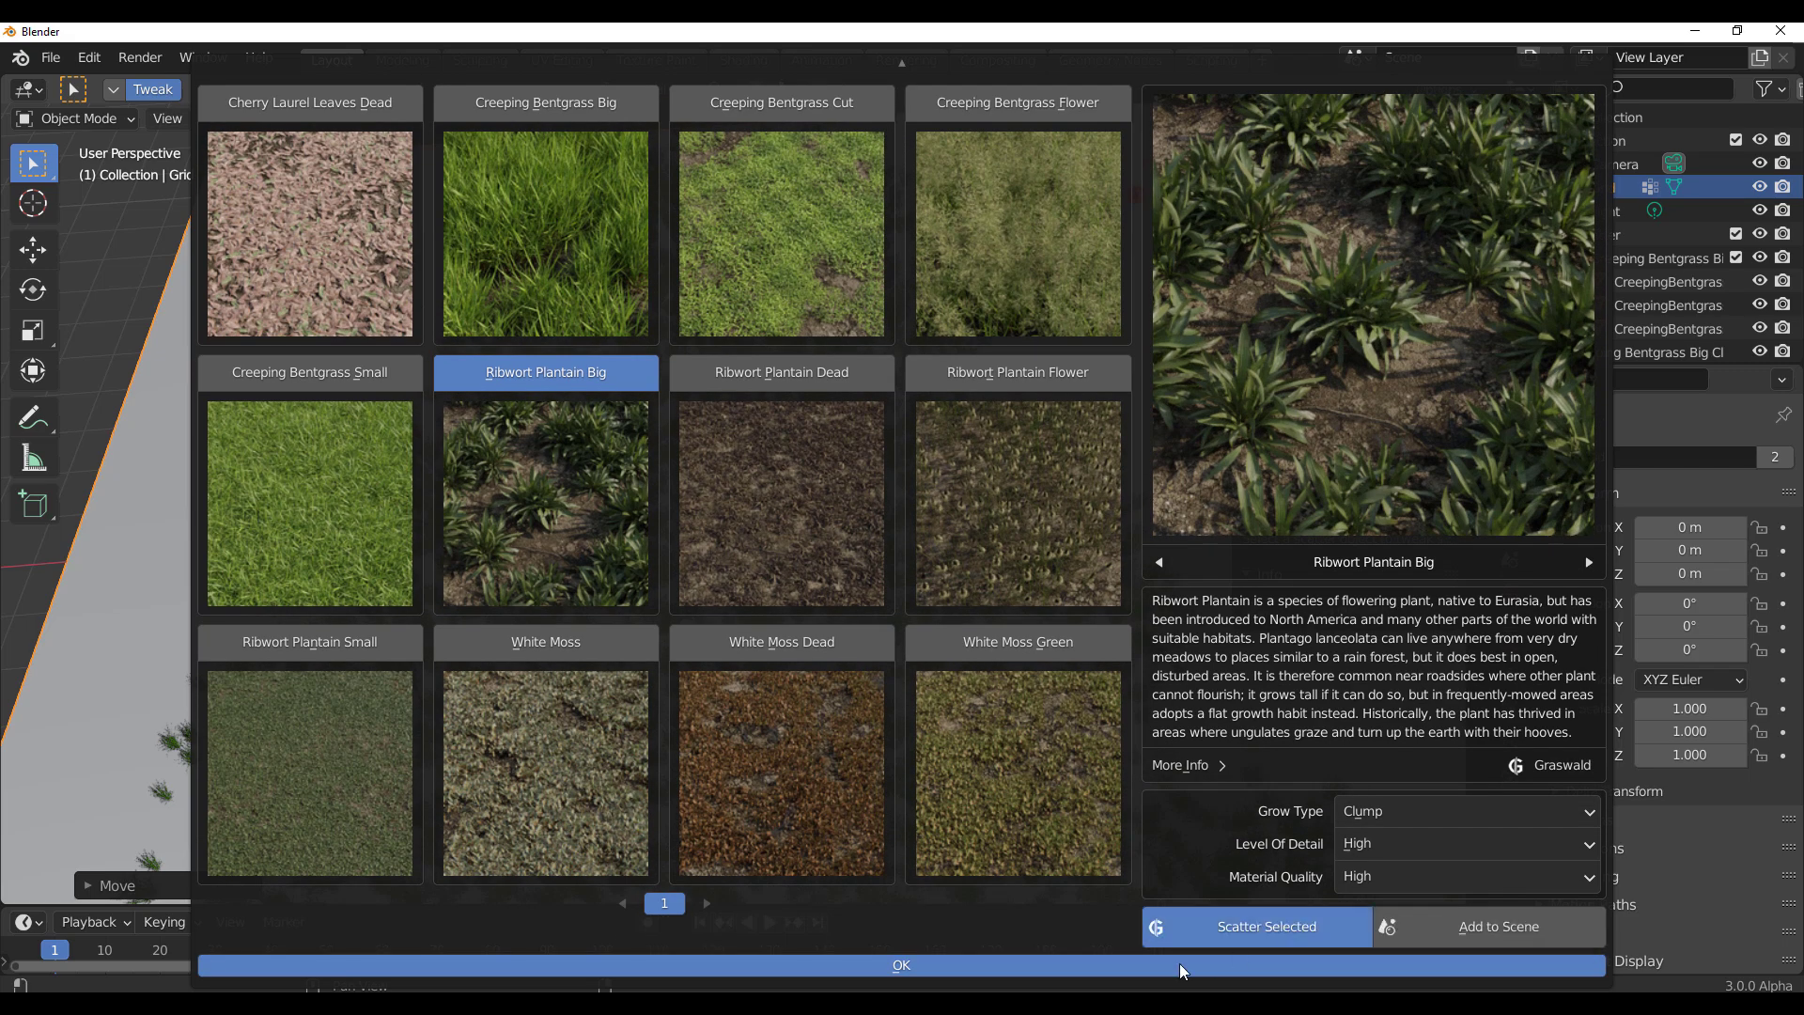
click(994, 965)
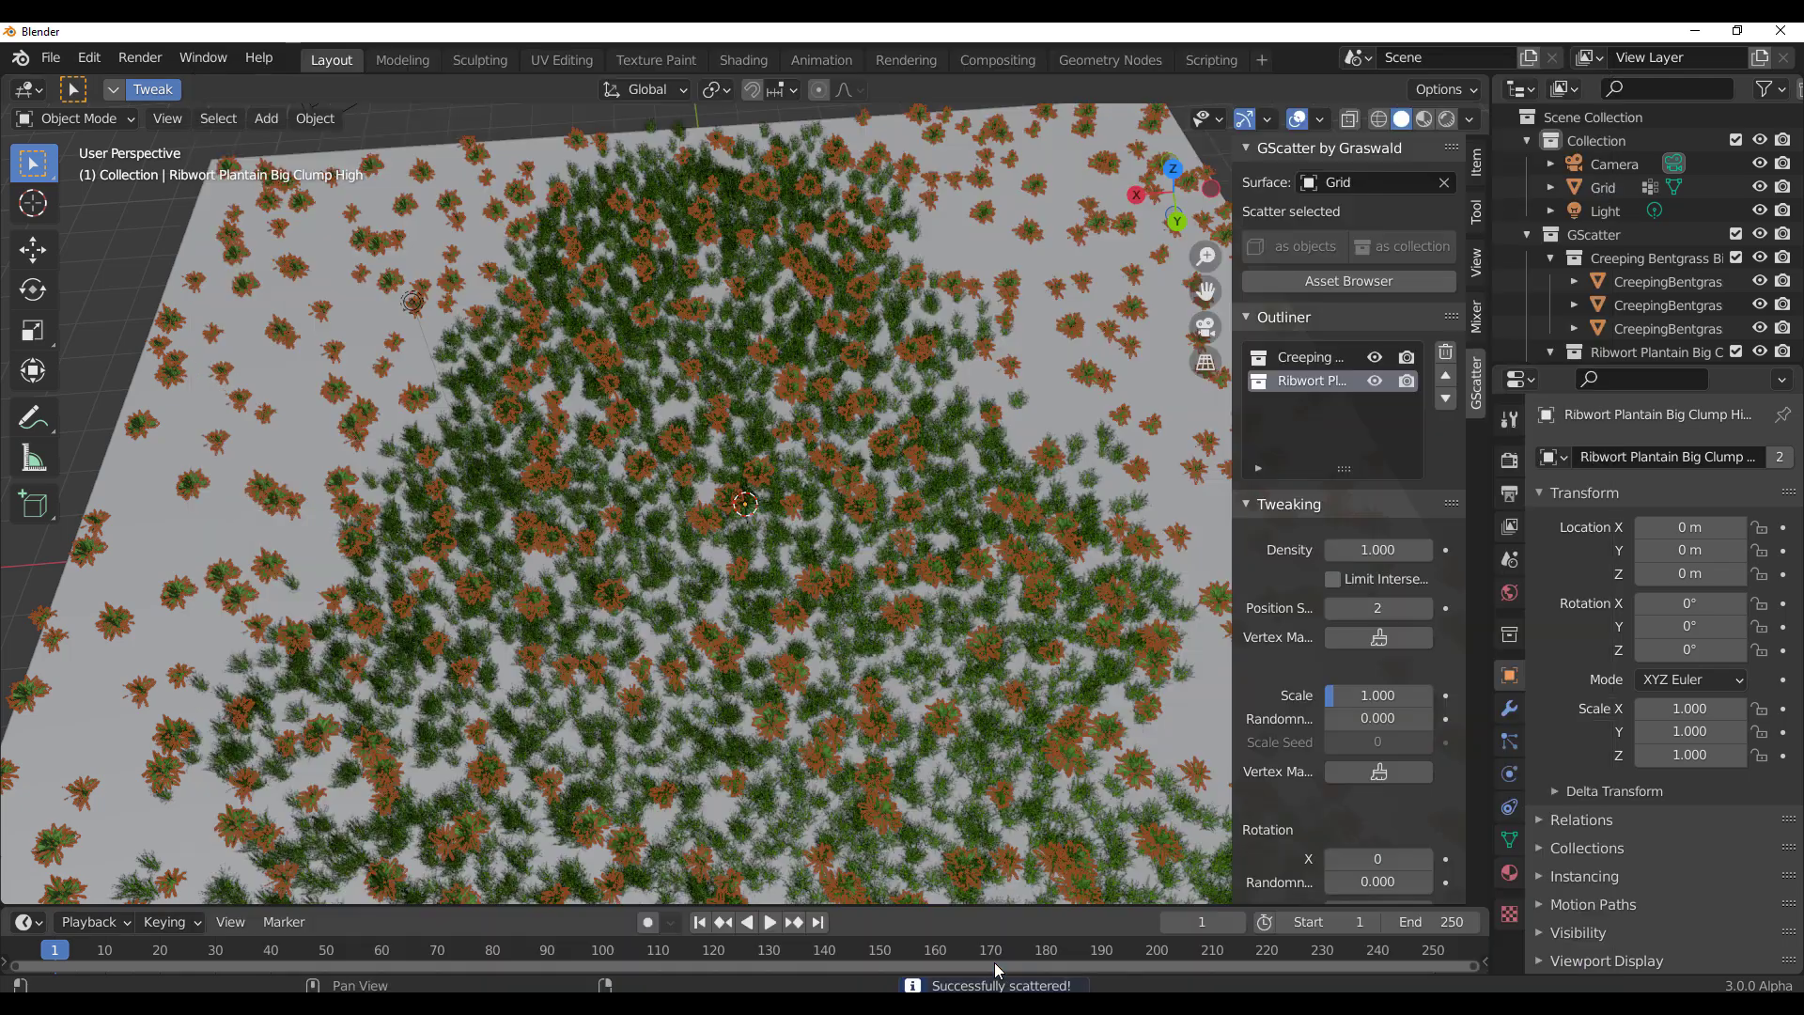
Step: Start a vertex mask for the plantain scatter's density and paint weight along the grid's borders, around the grass patch
scroll(877, 591, down, 5)
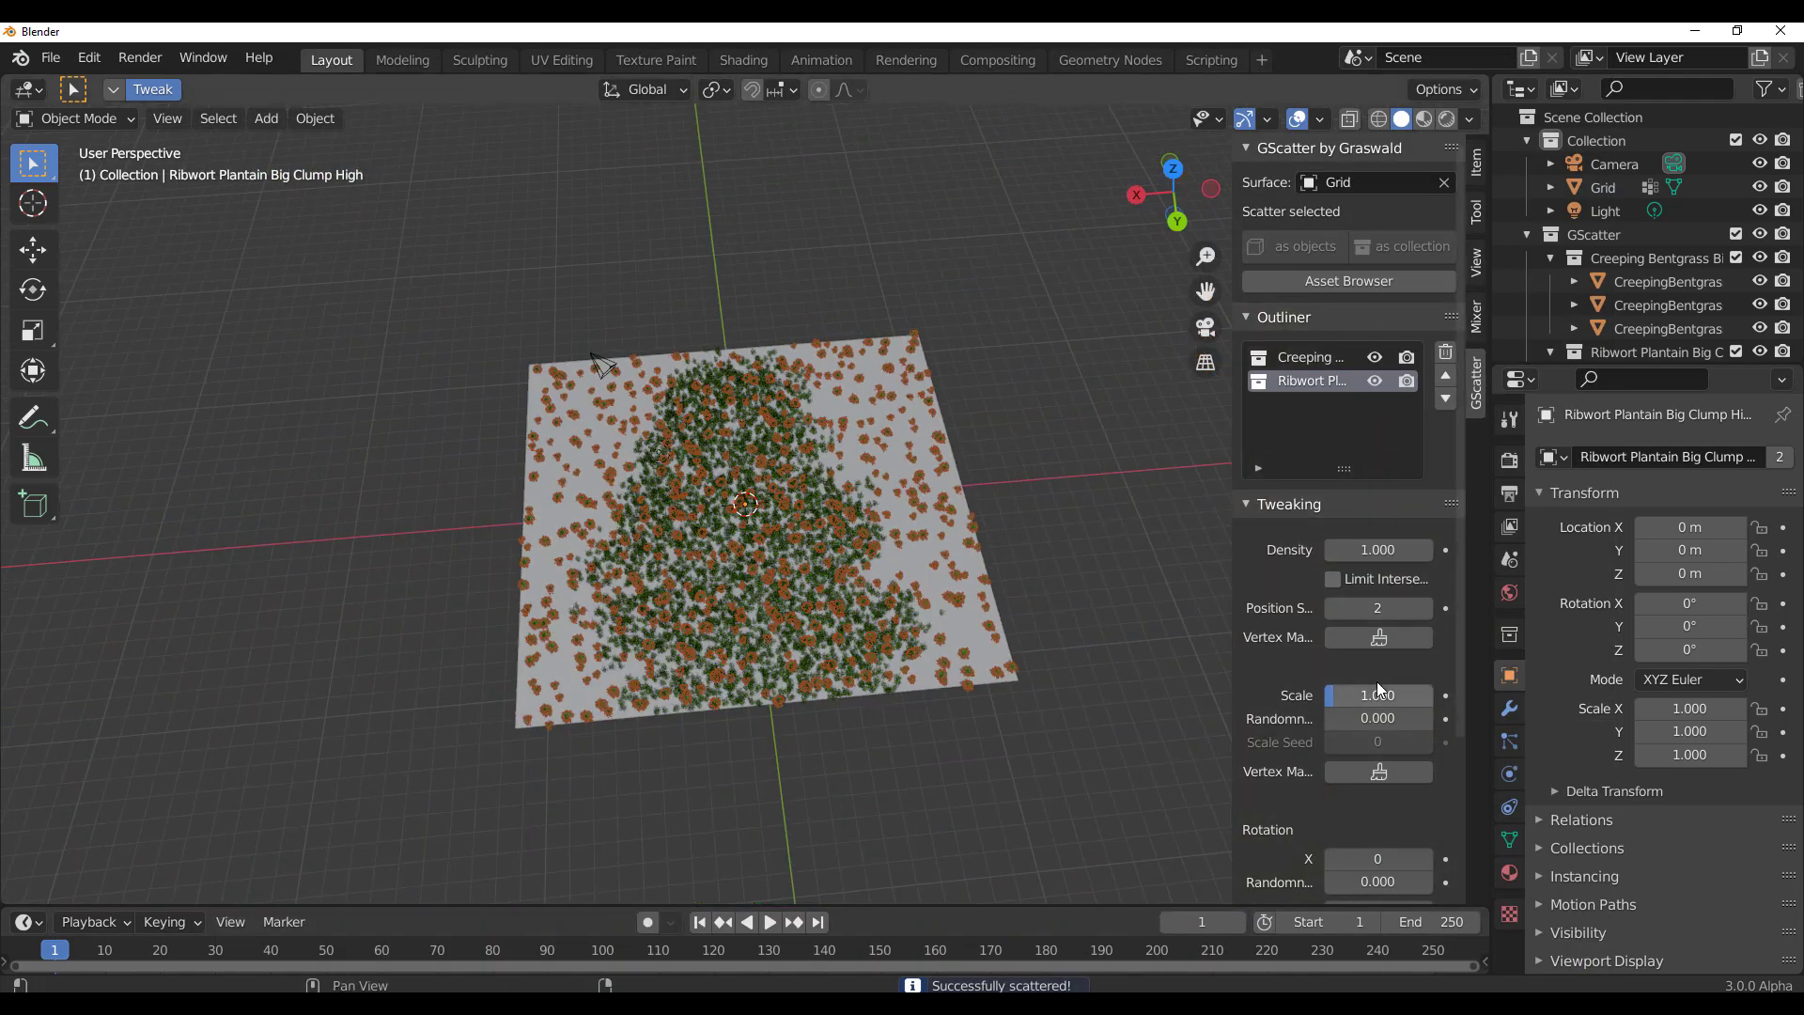
click(1381, 644)
scroll(845, 592, down, 5)
middle_drag(827, 578, 785, 640)
scroll(785, 640, up, 3)
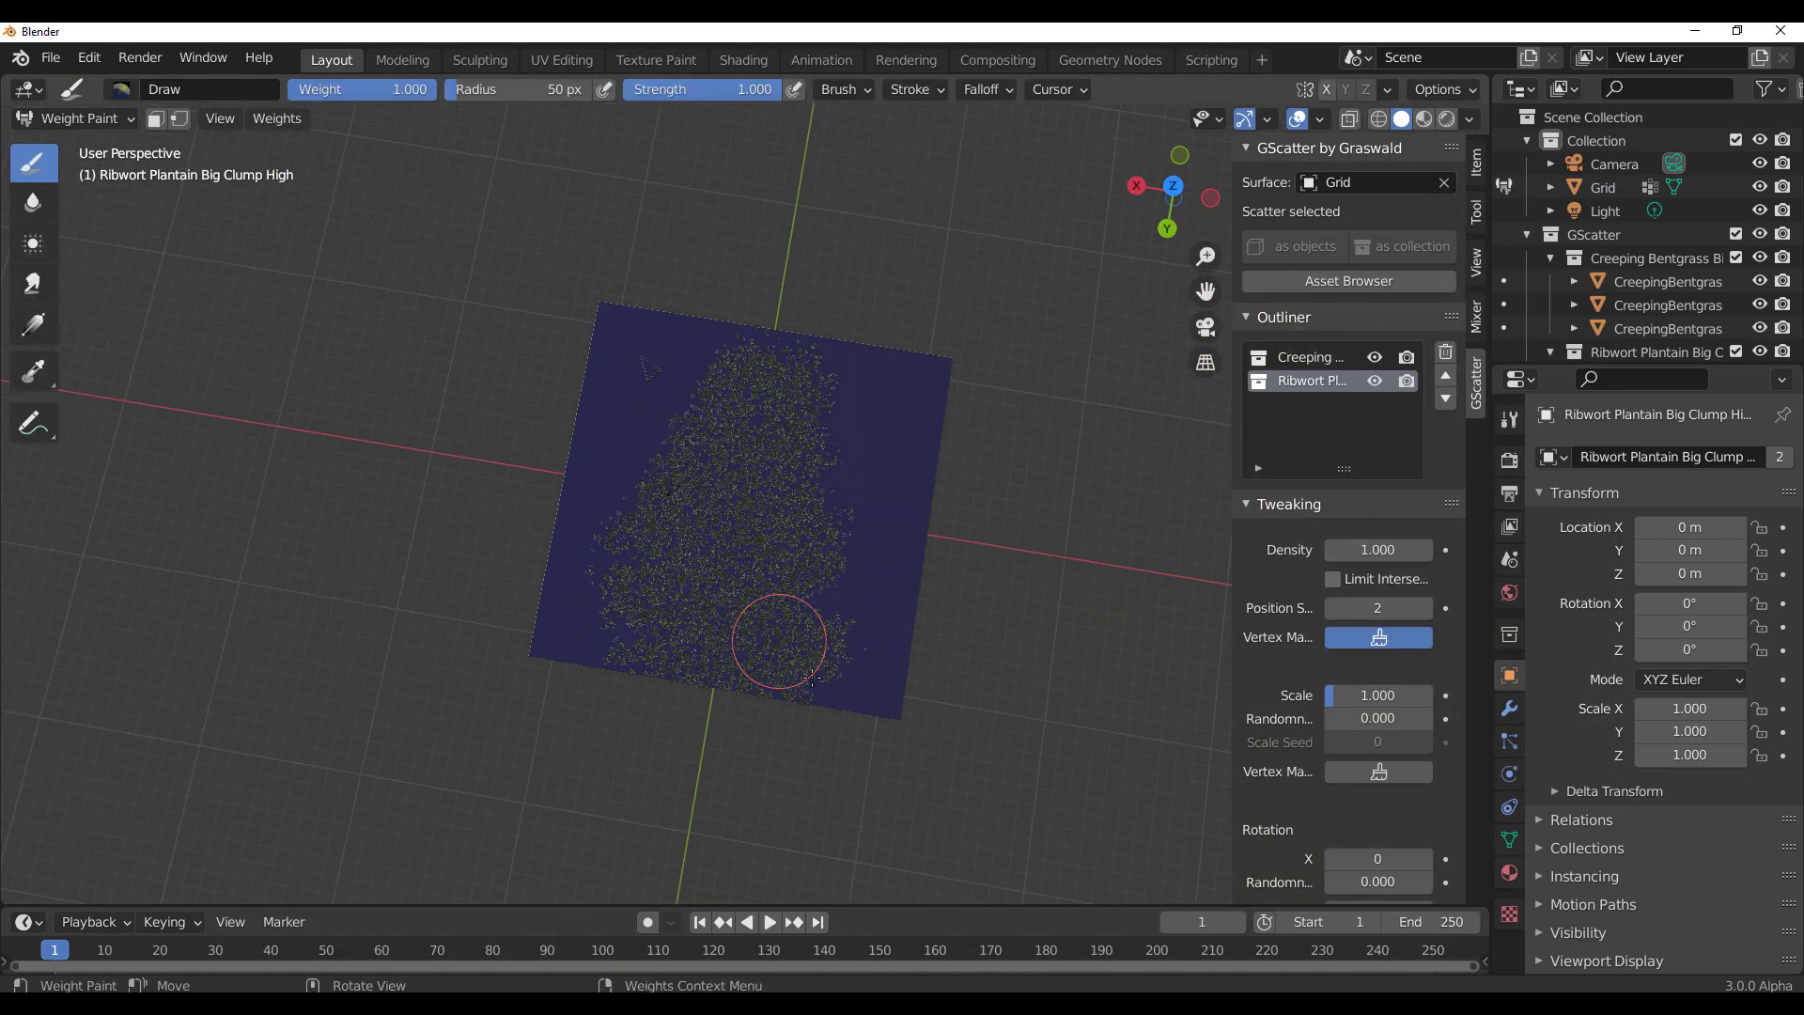
mouse_move(891, 695)
mouse_down()
mouse_move(892, 564)
mouse_move(932, 451)
mouse_move(914, 563)
mouse_move(879, 324)
mouse_move(536, 442)
mouse_move(552, 664)
mouse_move(586, 629)
mouse_move(604, 454)
mouse_move(571, 666)
mouse_up()
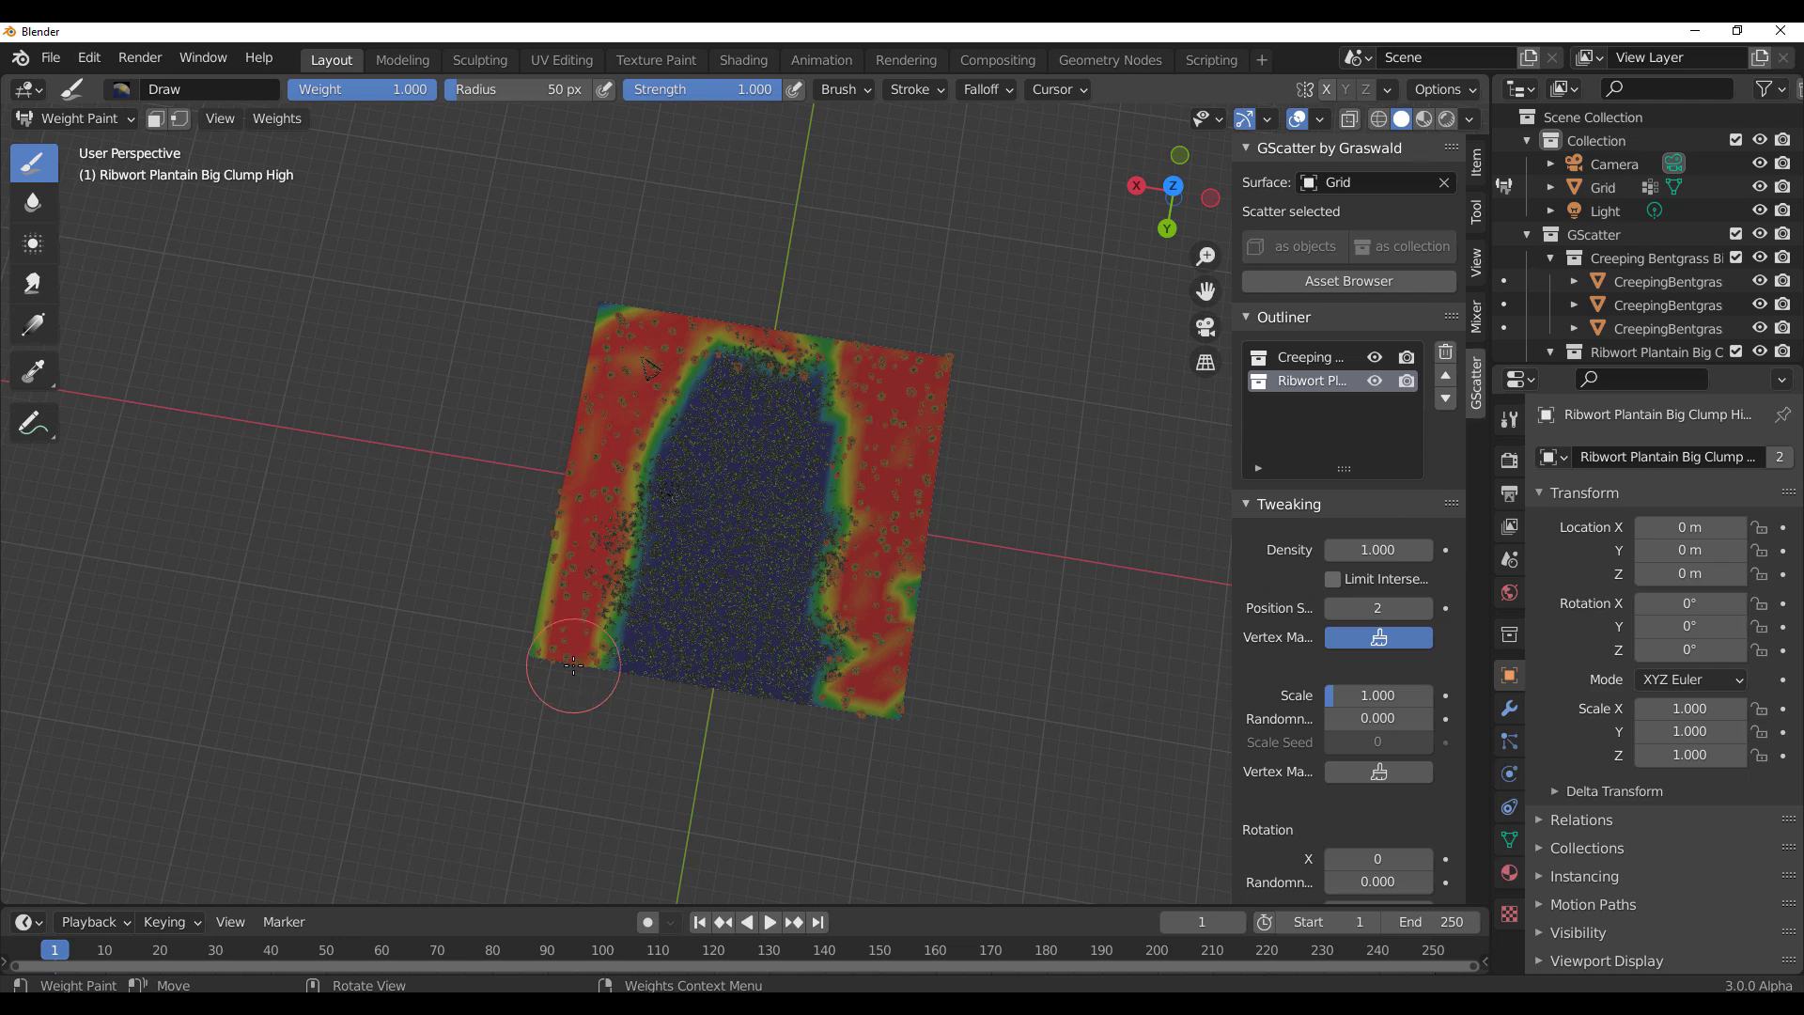
Step: Raise the plantain scatter's density to 11.2 and inspect the planted border at a low angle
mouse_move(1400, 550)
mouse_down()
mouse_move(1466, 549)
mouse_move(1364, 550)
mouse_up()
scroll(475, 519, down, 3)
middle_drag(475, 519, 479, 414)
scroll(765, 443, up, 9)
middle_drag(929, 548, 916, 517)
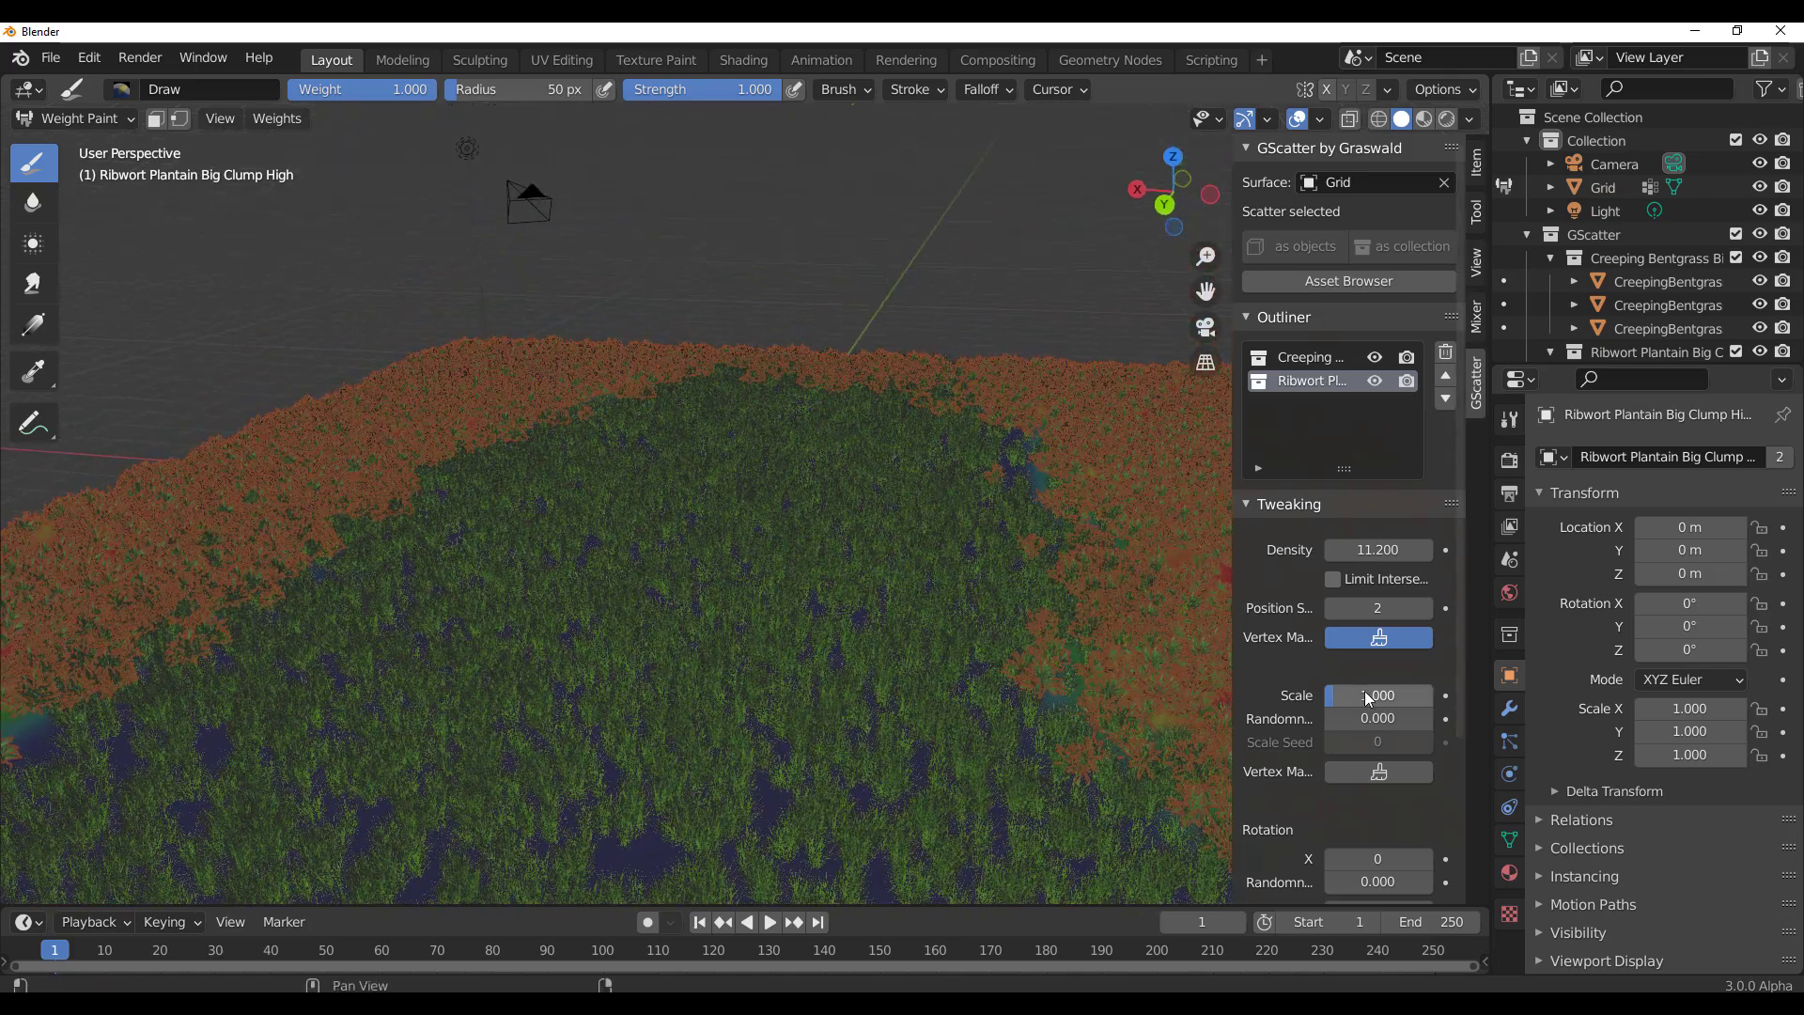
Step: Set the plantain scatter's scale to 3.479 and its X rotation to 52, then leave mask painting
drag(1334, 698, 1504, 697)
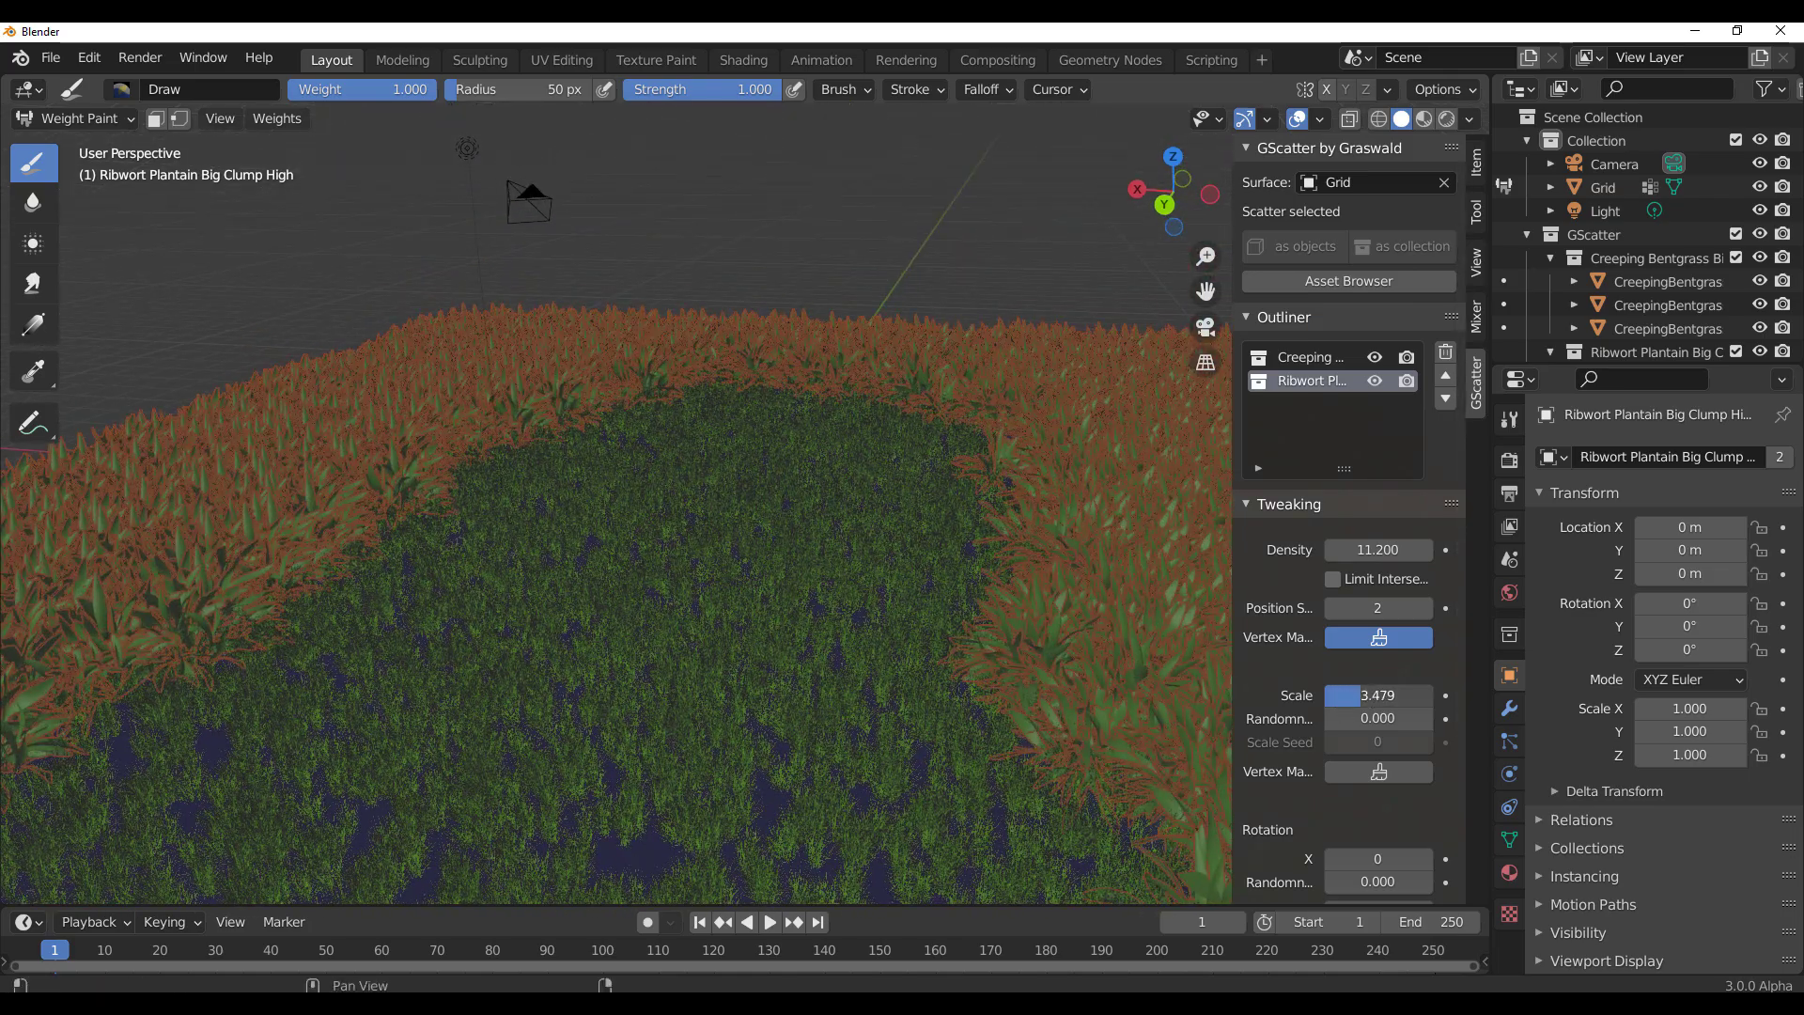
scroll(1320, 741, down, 5)
drag(1392, 671, 1494, 671)
scroll(1316, 742, down, 1)
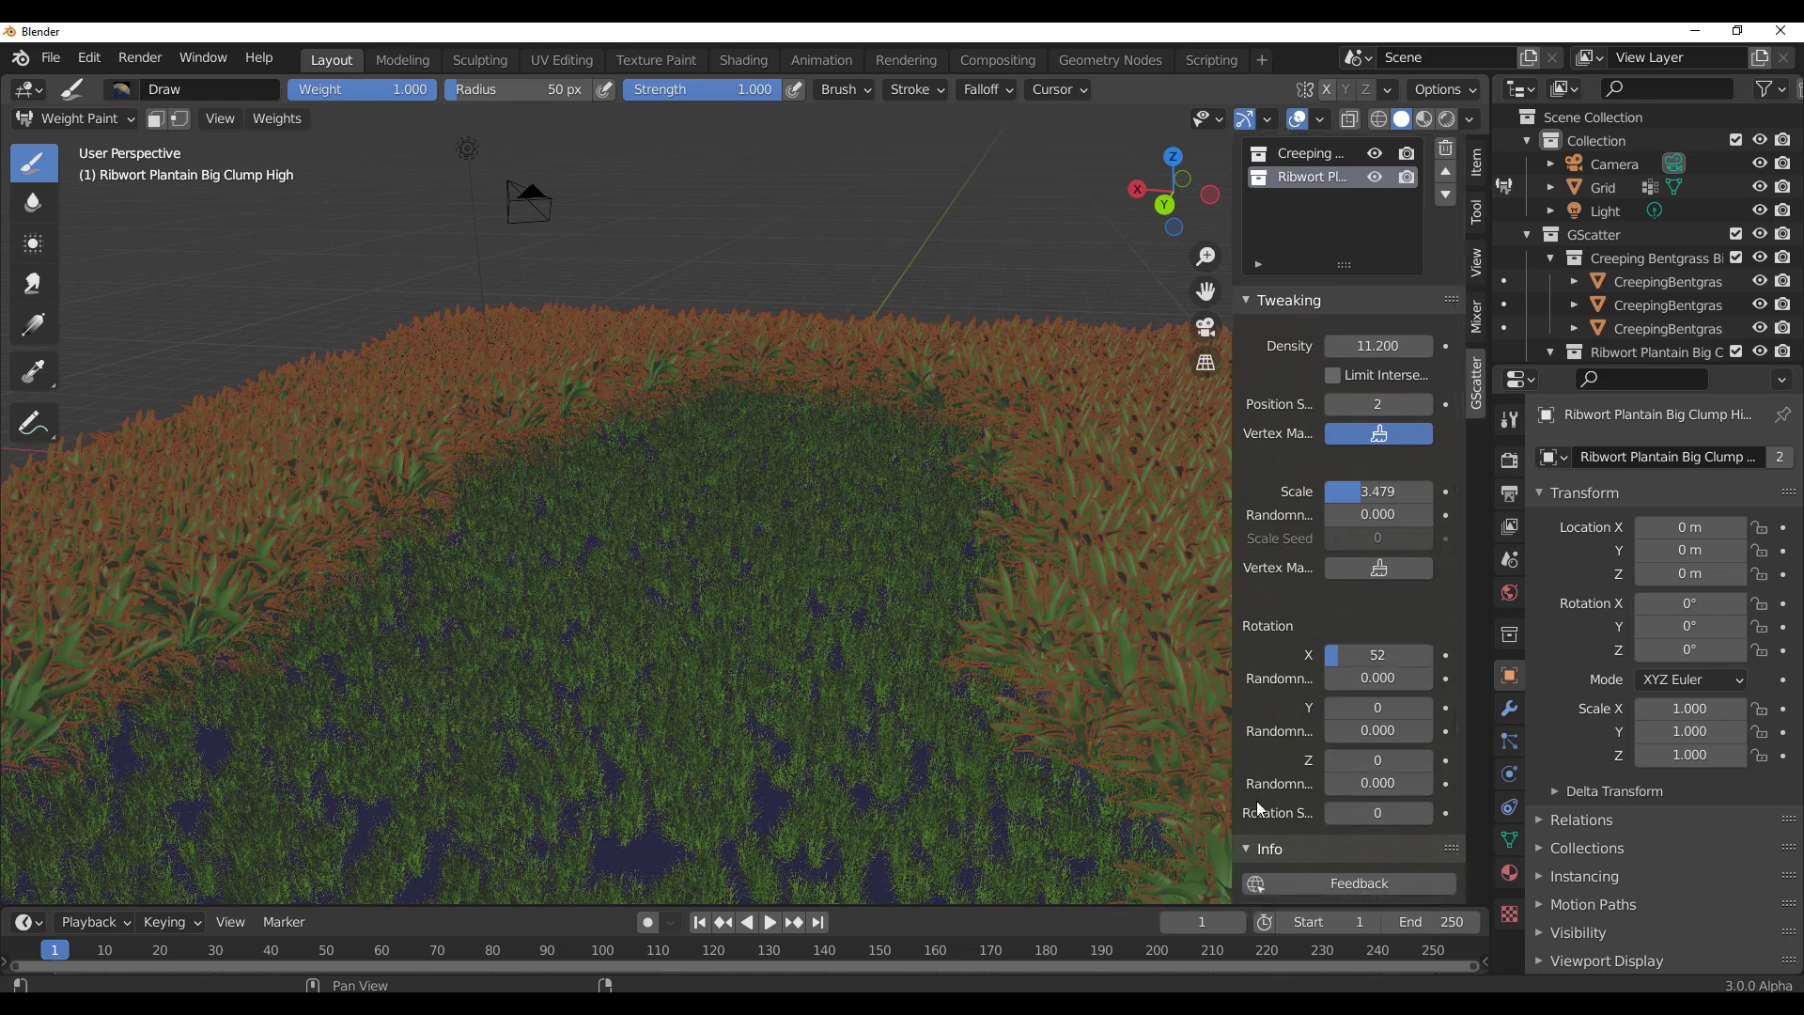
click(1421, 446)
scroll(764, 404, down, 6)
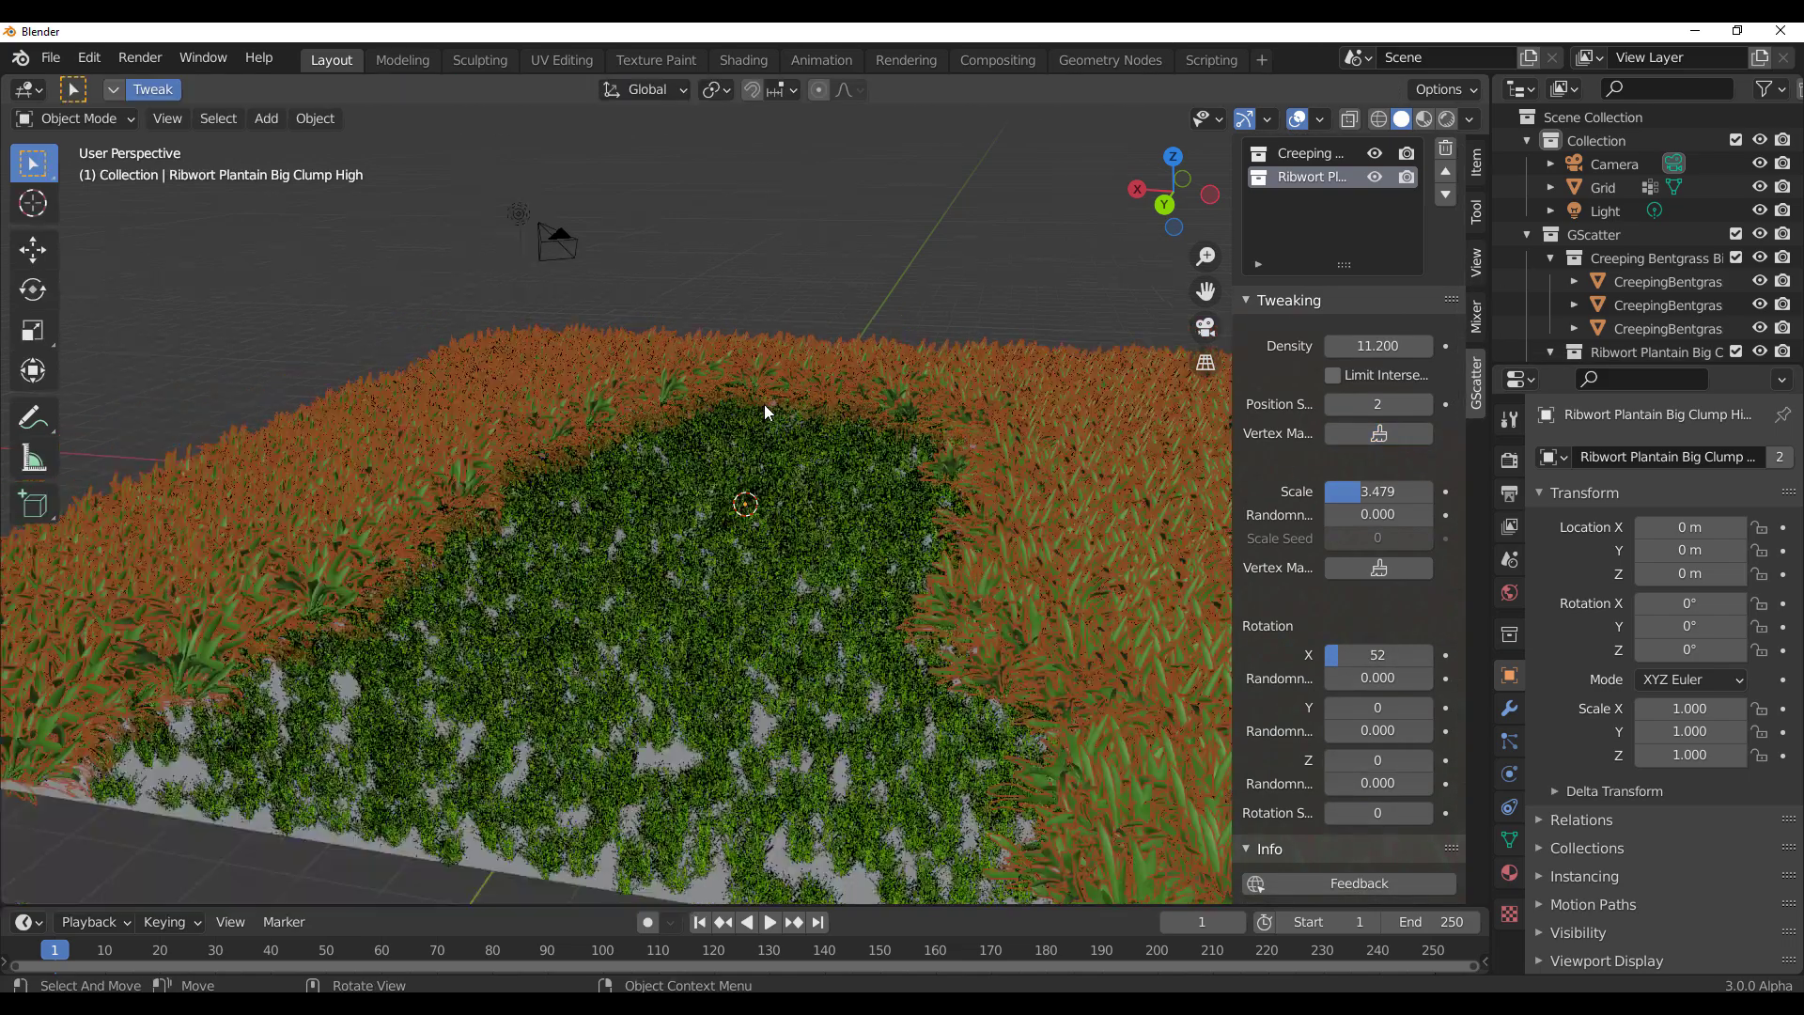
Step: Deselect the plantain scatter and examine the combined grass and plantain cover from several angles and distances
middle_drag(1030, 486, 1208, 588)
click(1047, 513)
scroll(992, 528, up, 5)
scroll(954, 543, down, 5)
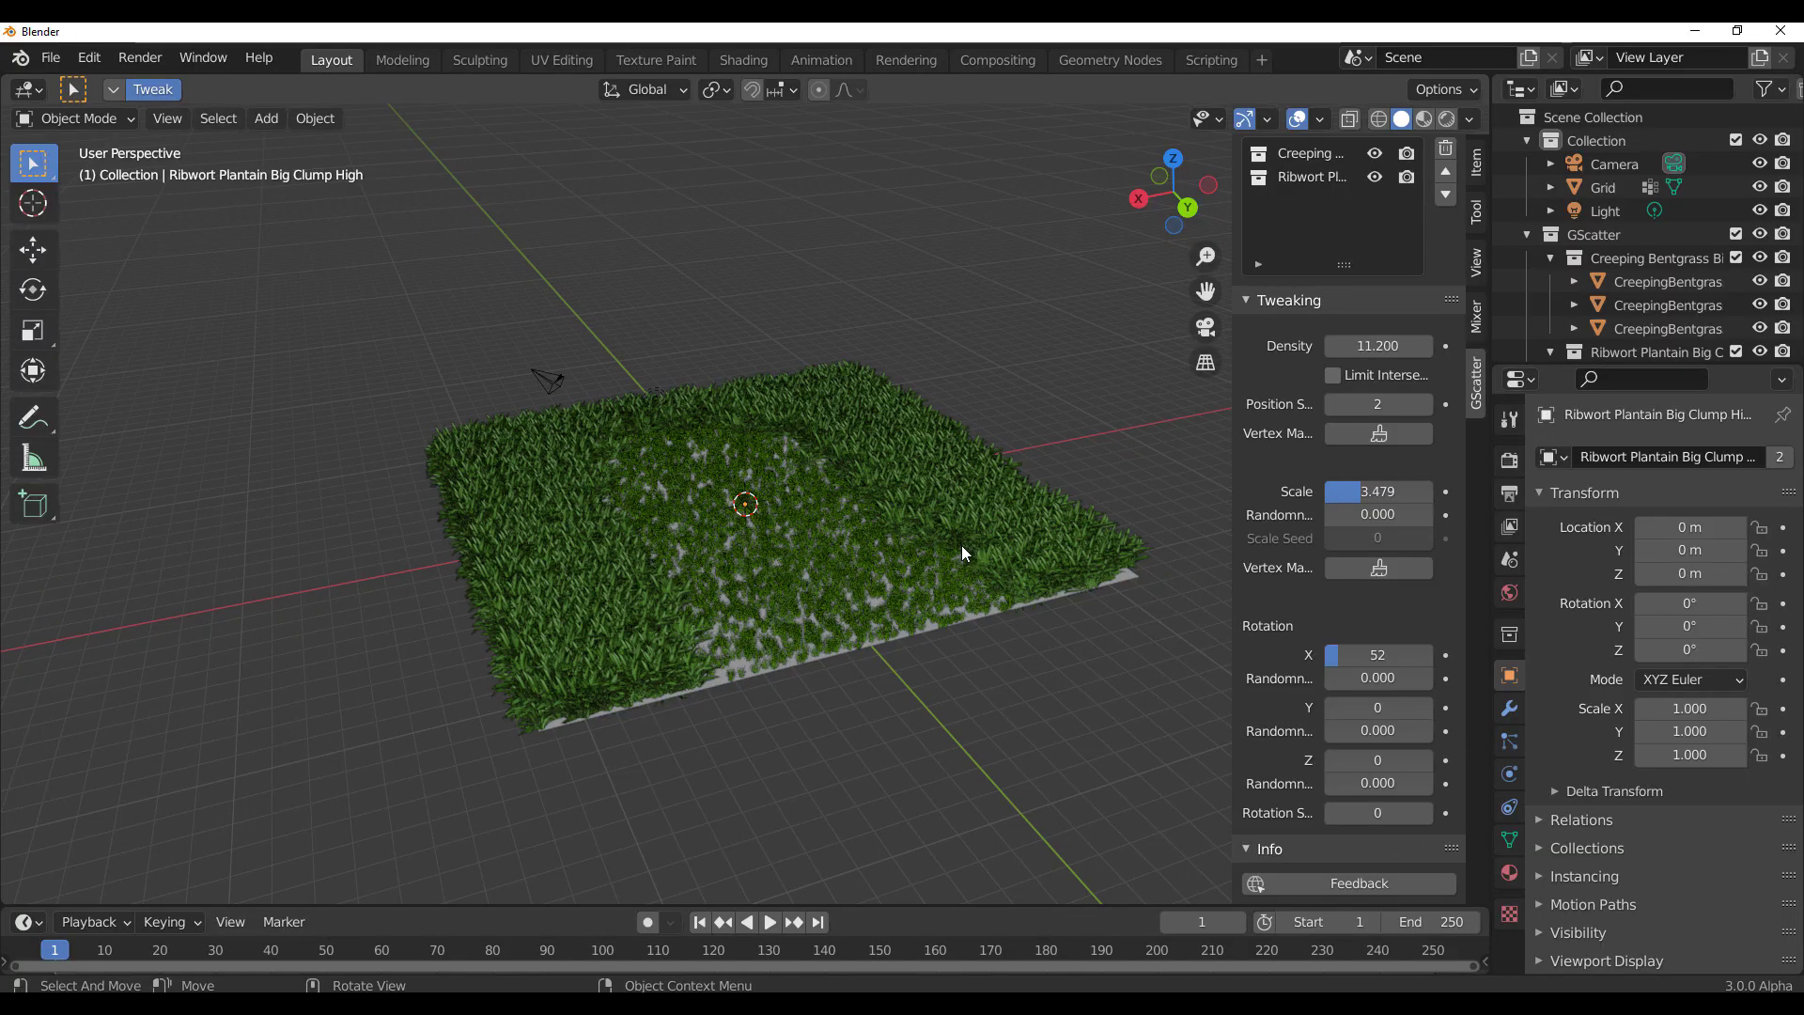
scroll(816, 549, up, 10)
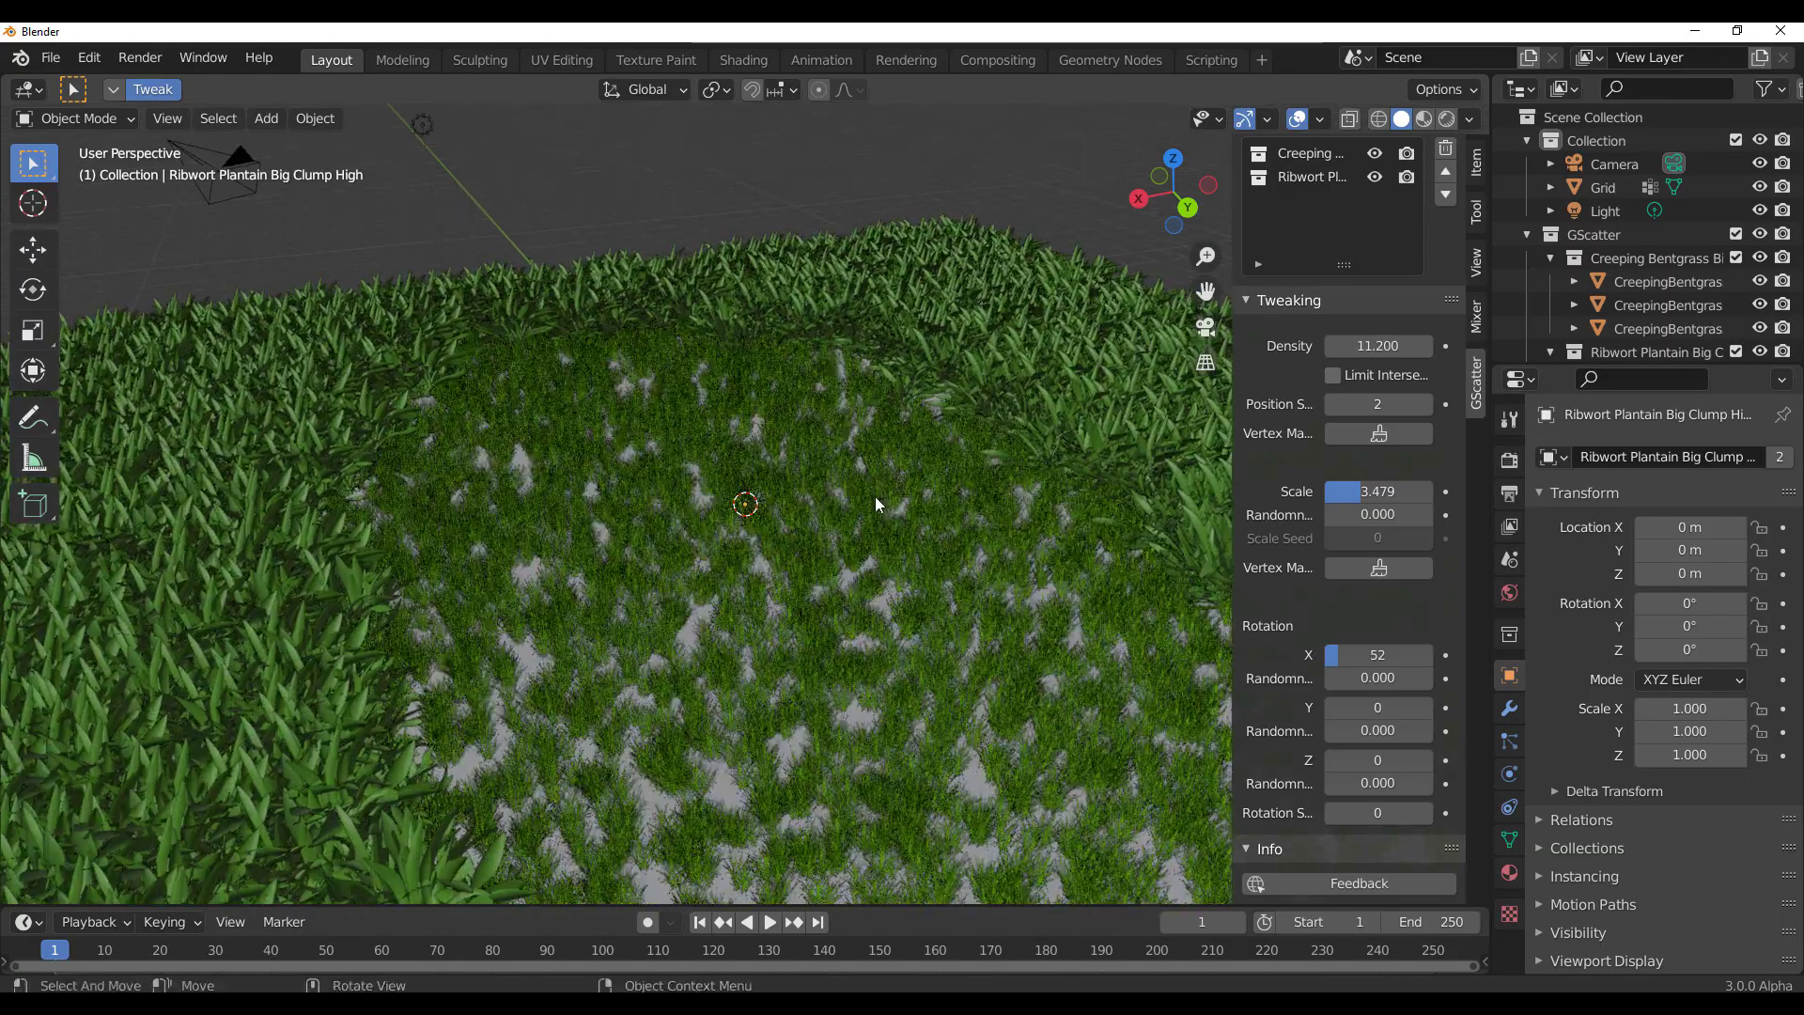
scroll(854, 419, down, 8)
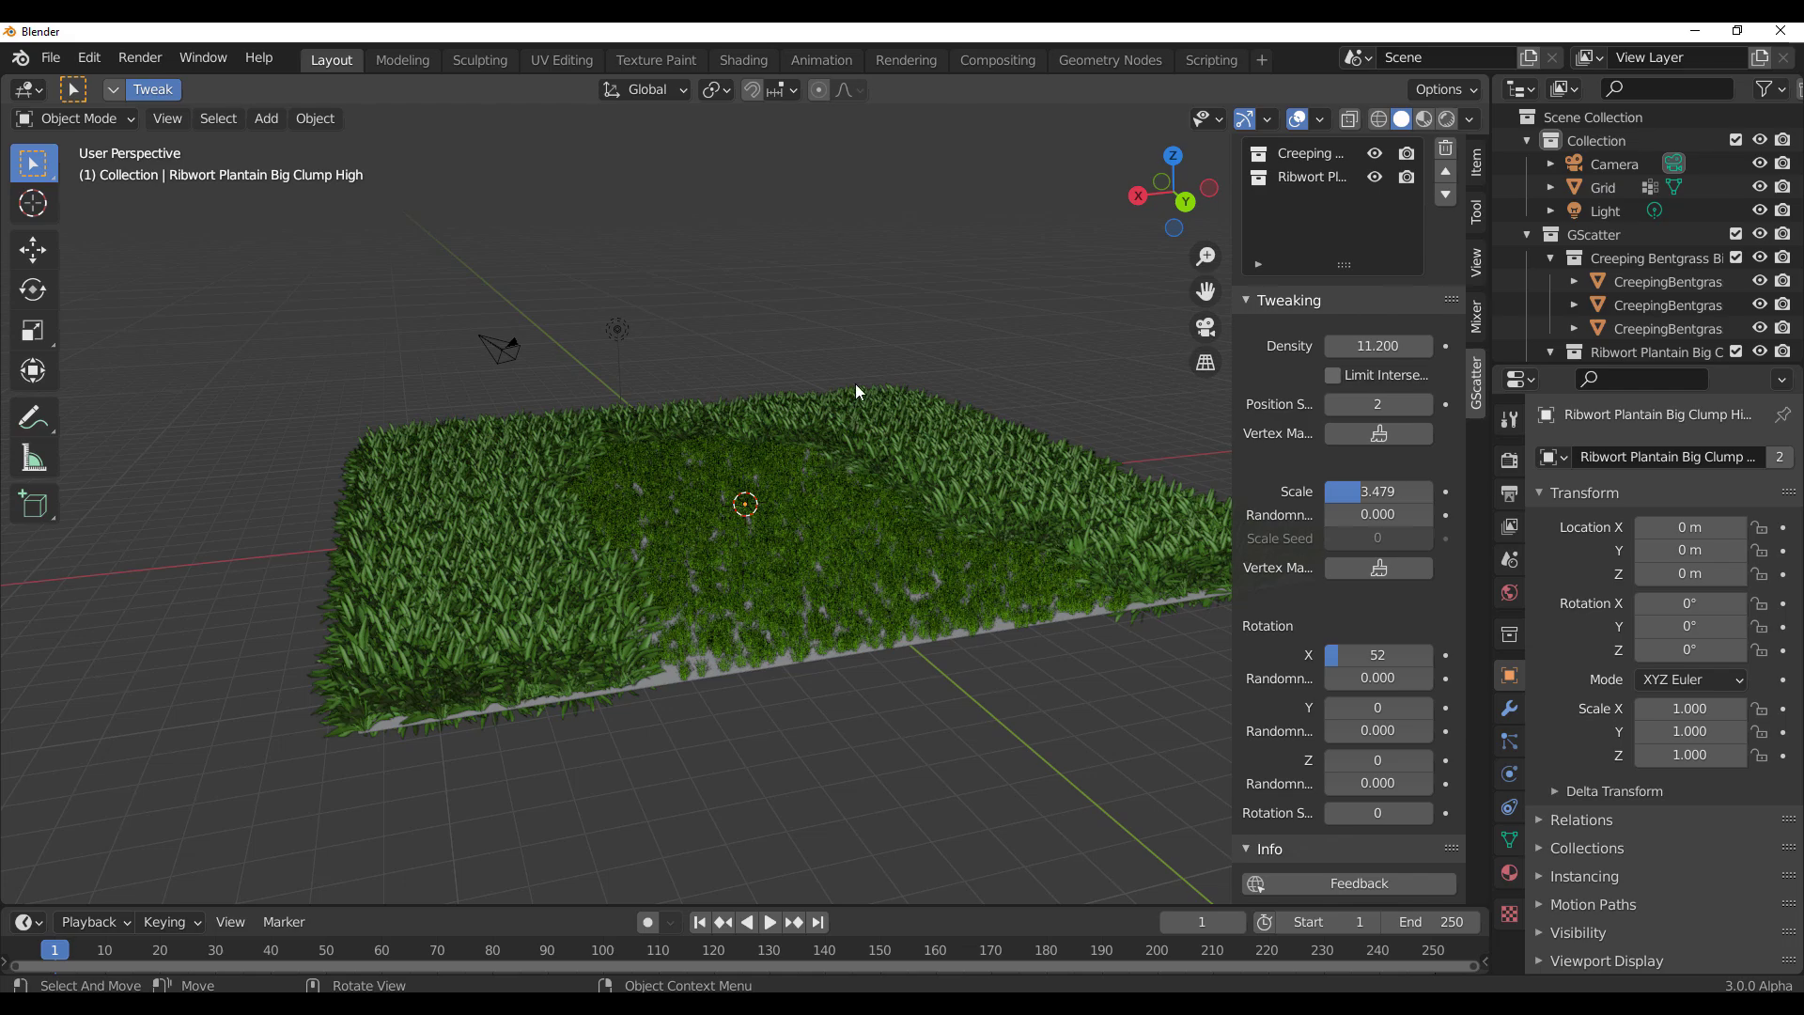
middle_drag(836, 404, 556, 480)
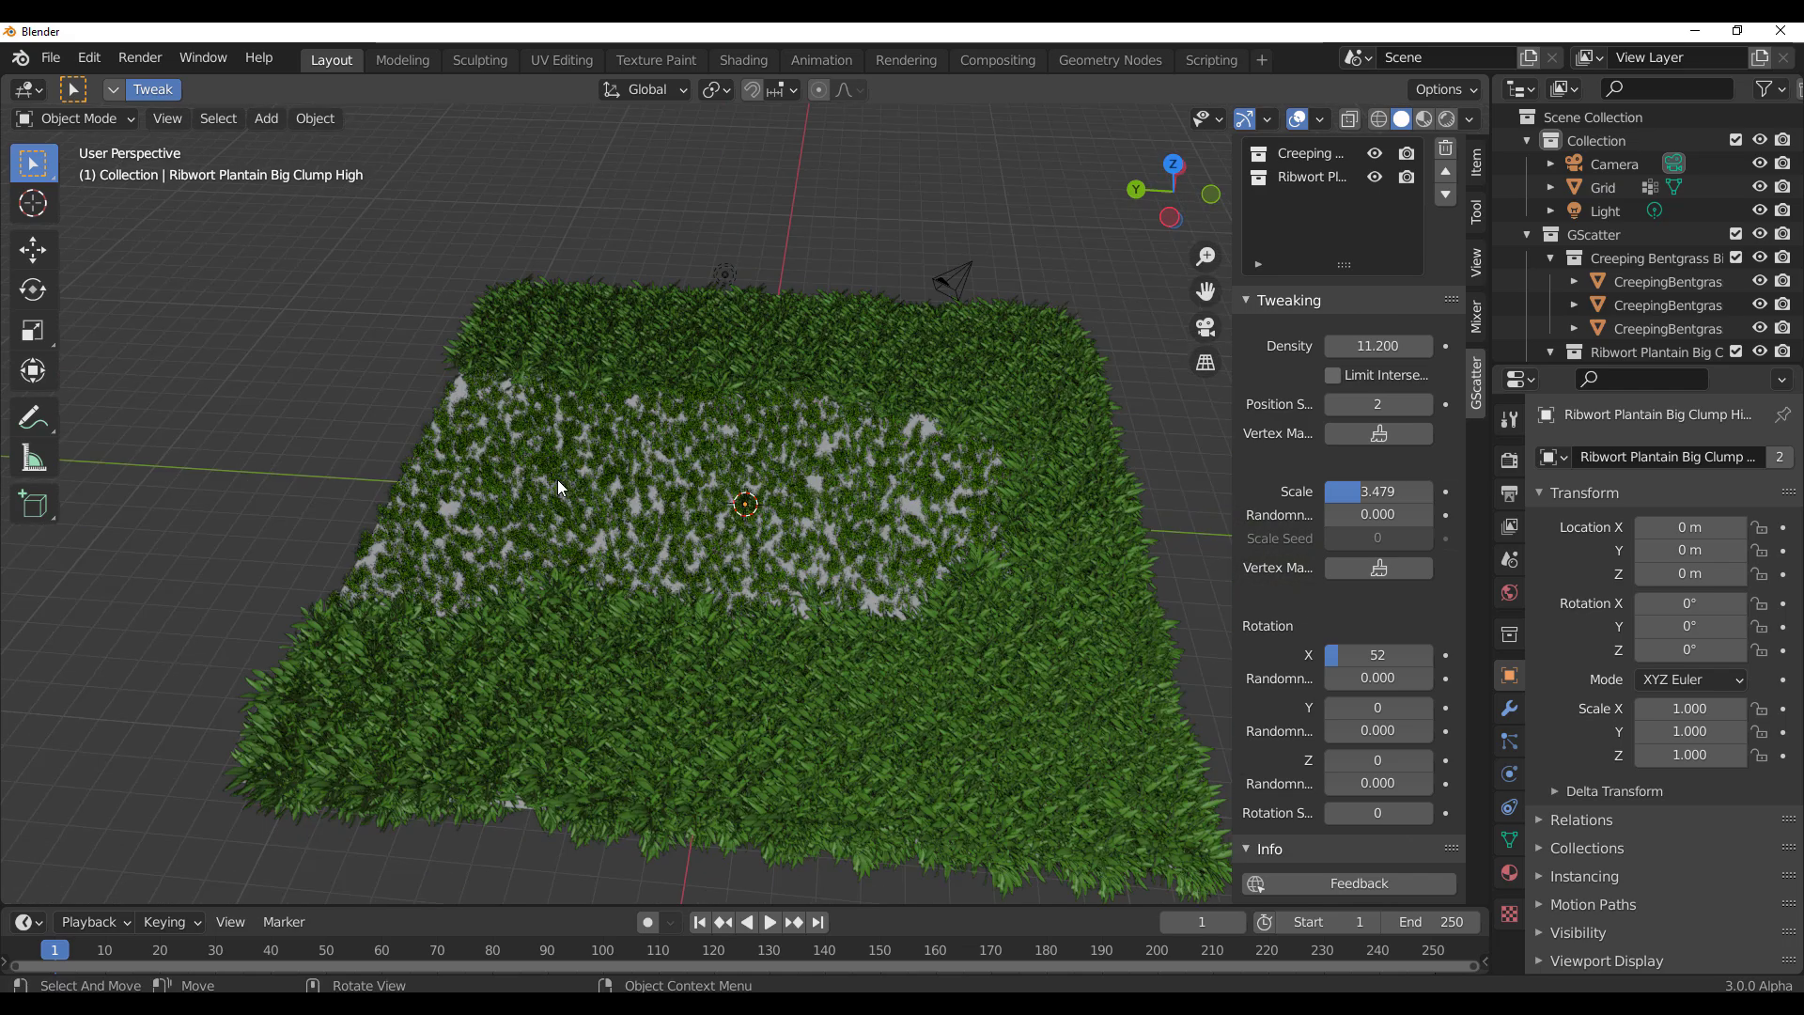
scroll(685, 509, down, 5)
middle_drag(685, 509, 855, 509)
Step: Start a new scene without saving the current one and delete its default cube
click(58, 66)
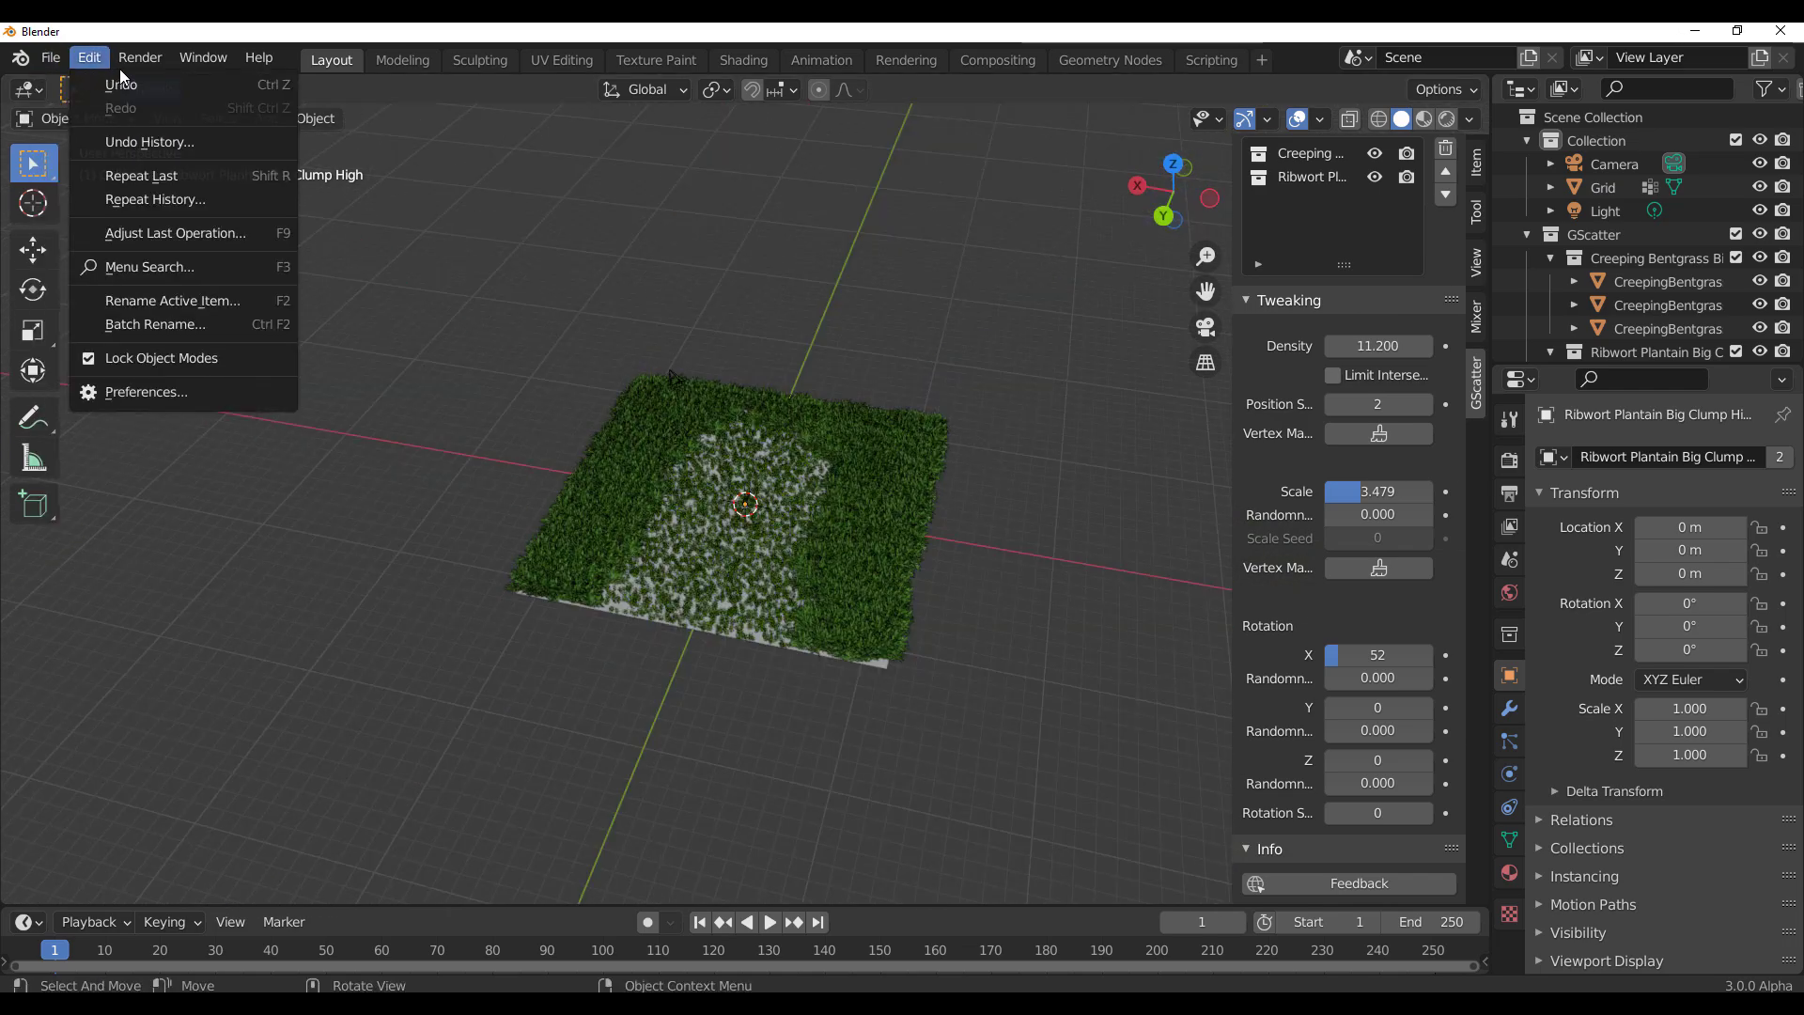
mouse_move(119, 87)
click(357, 94)
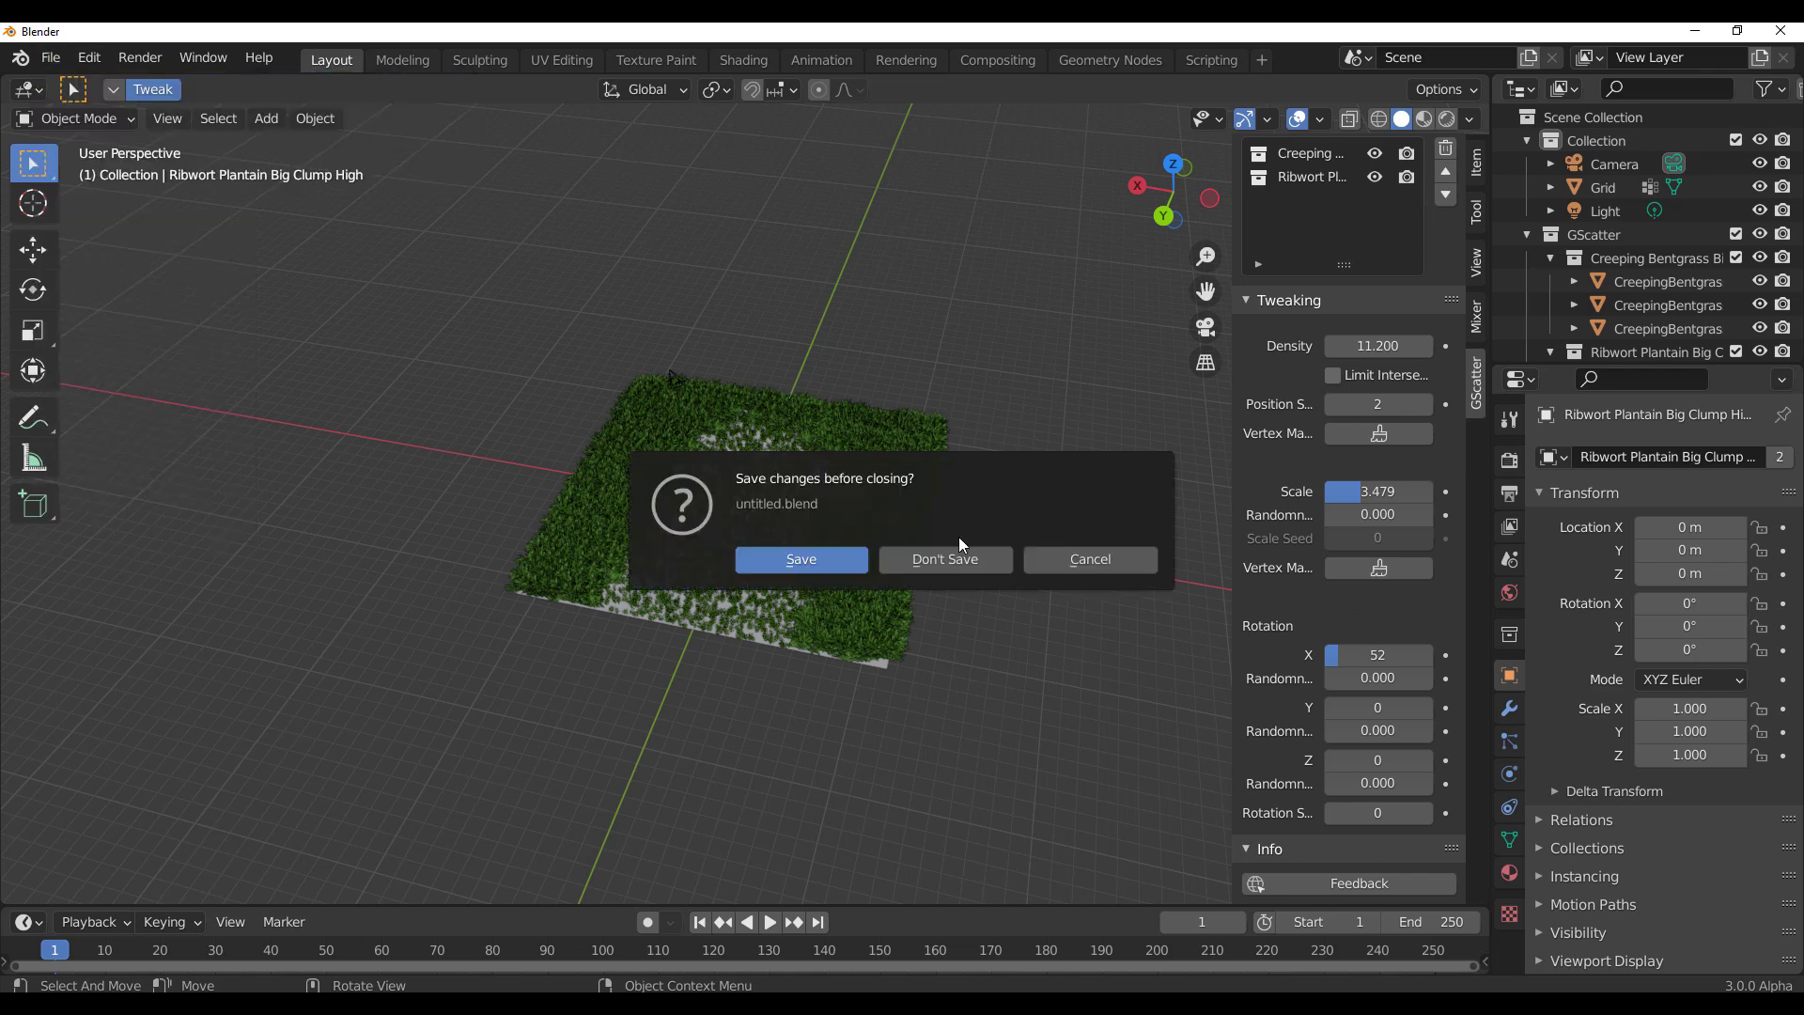
click(944, 556)
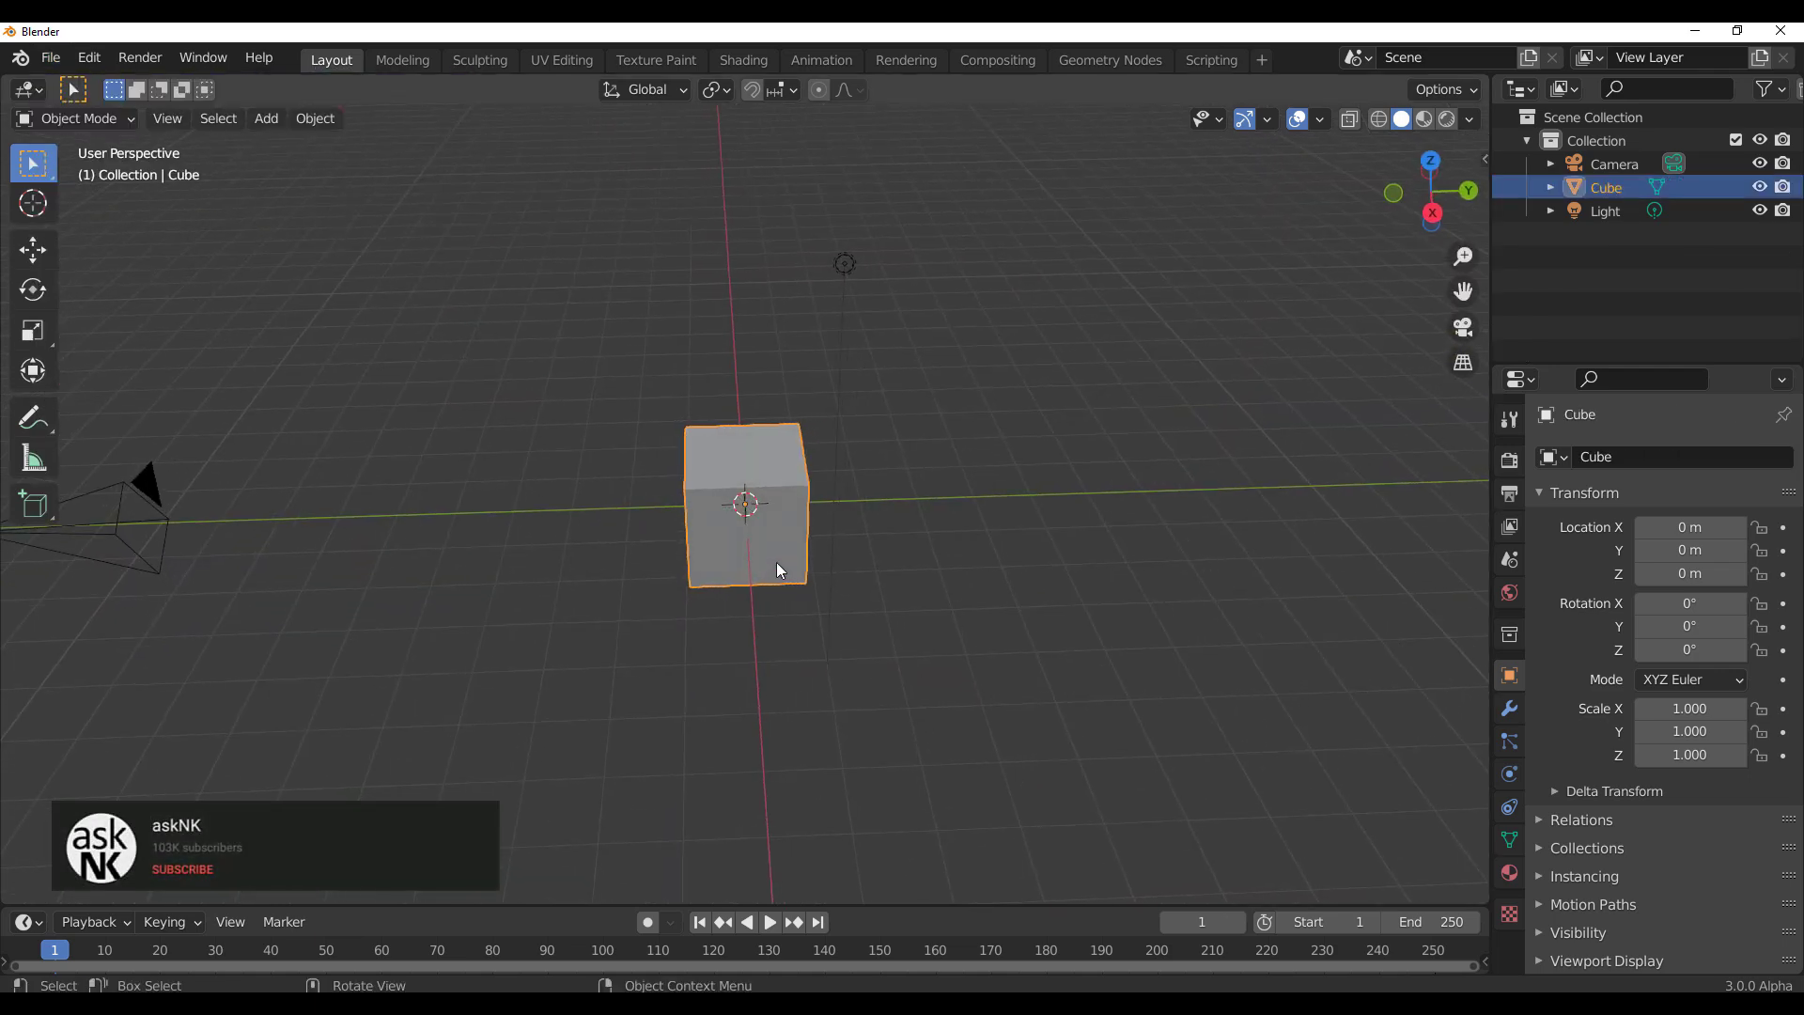
key(Delete)
key(shift+a)
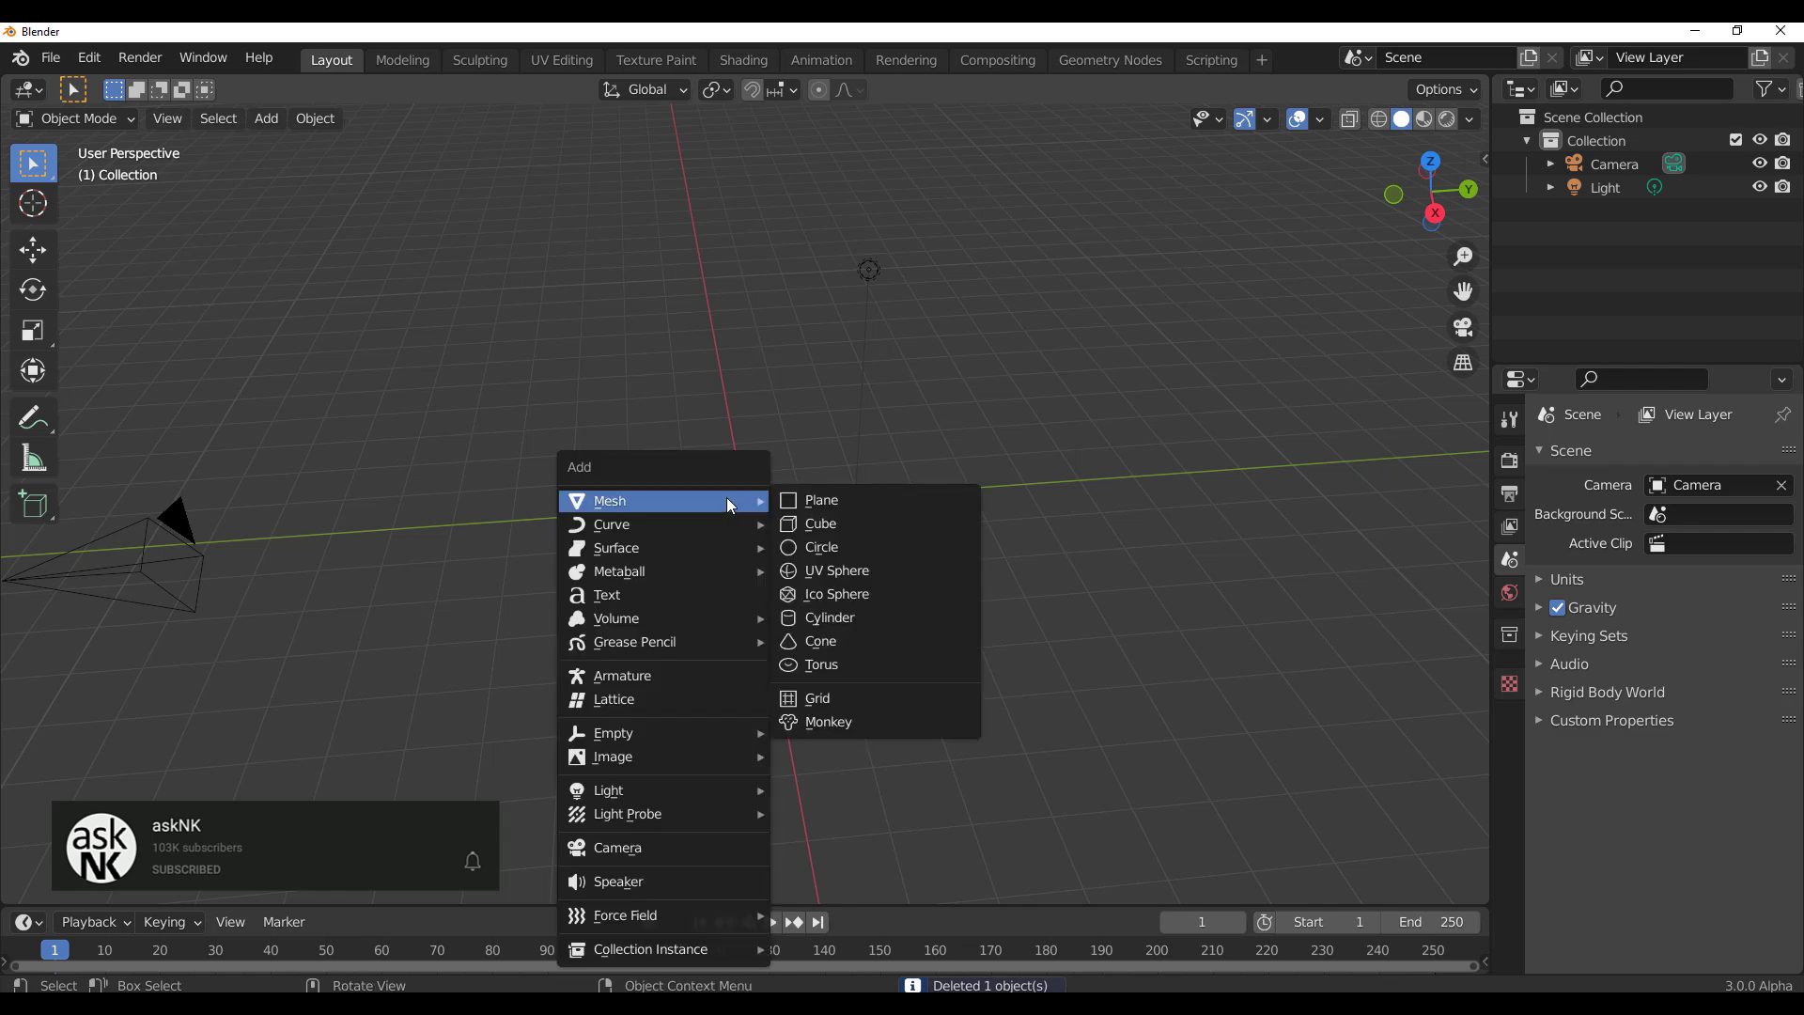
click(827, 504)
key(Delete)
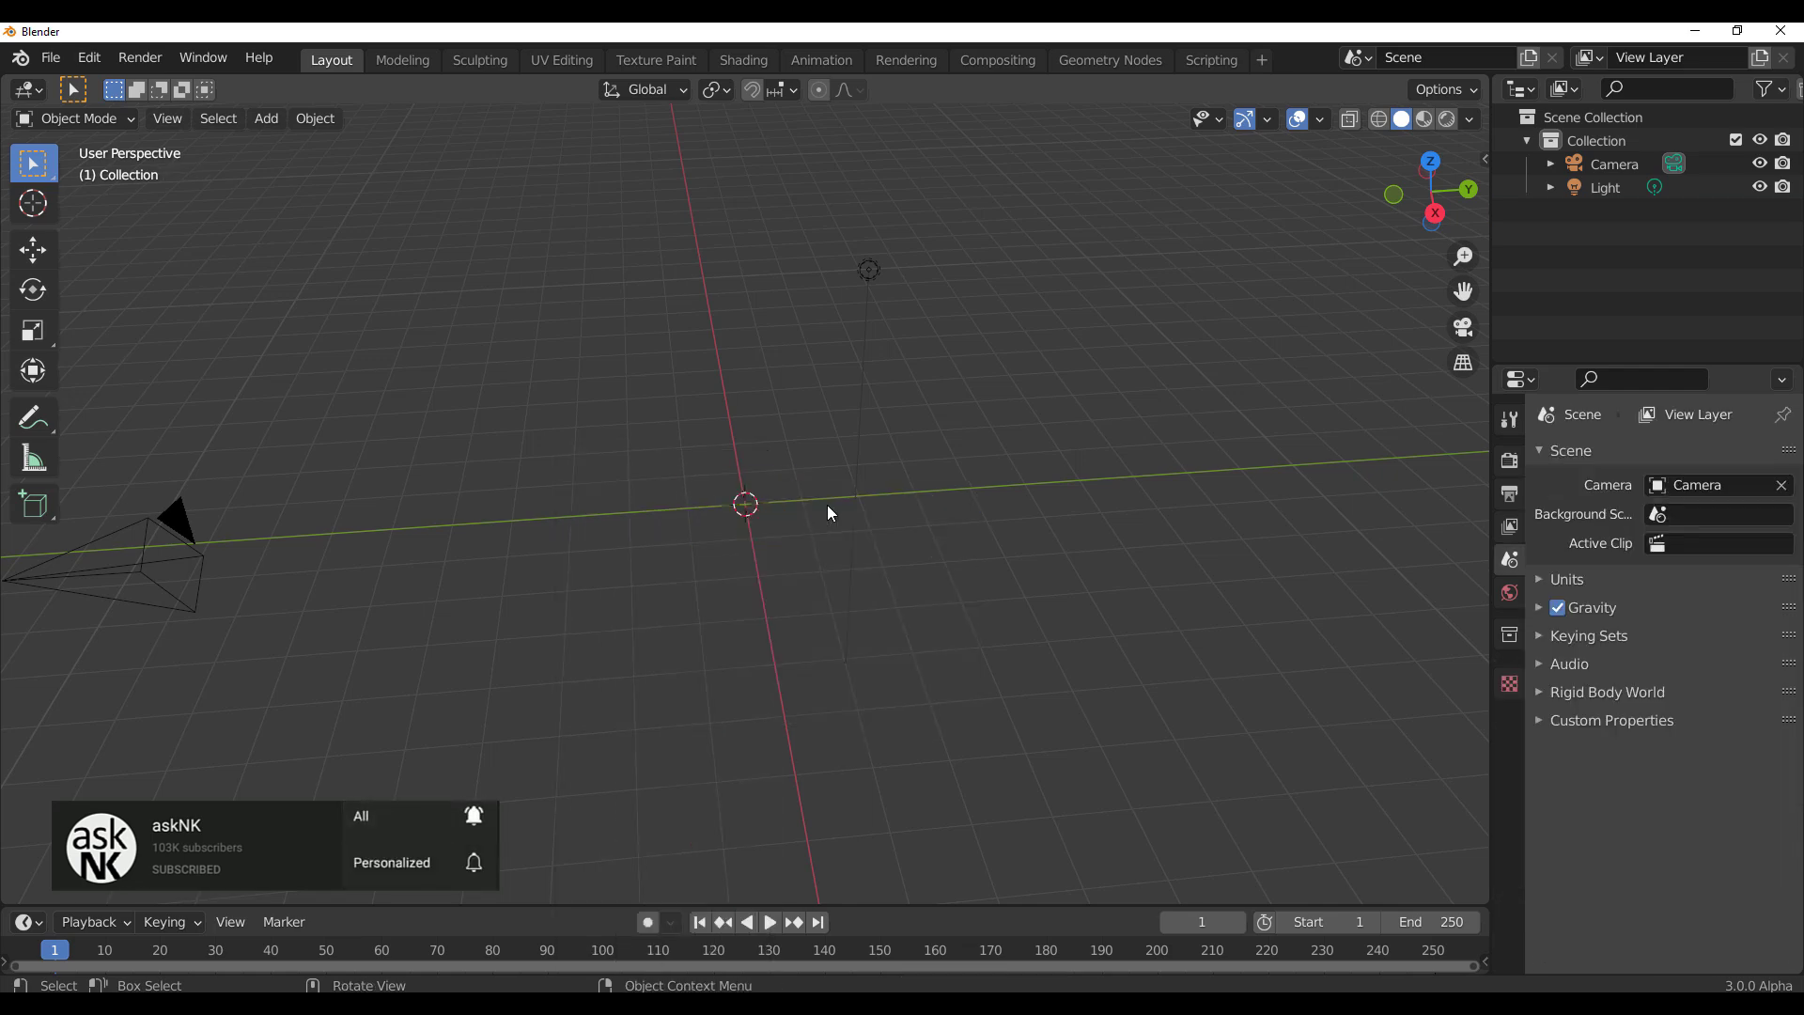
Step: Add a grid mesh at the origin and scale it uniformly to about 13.4
key(shift+a)
click(925, 691)
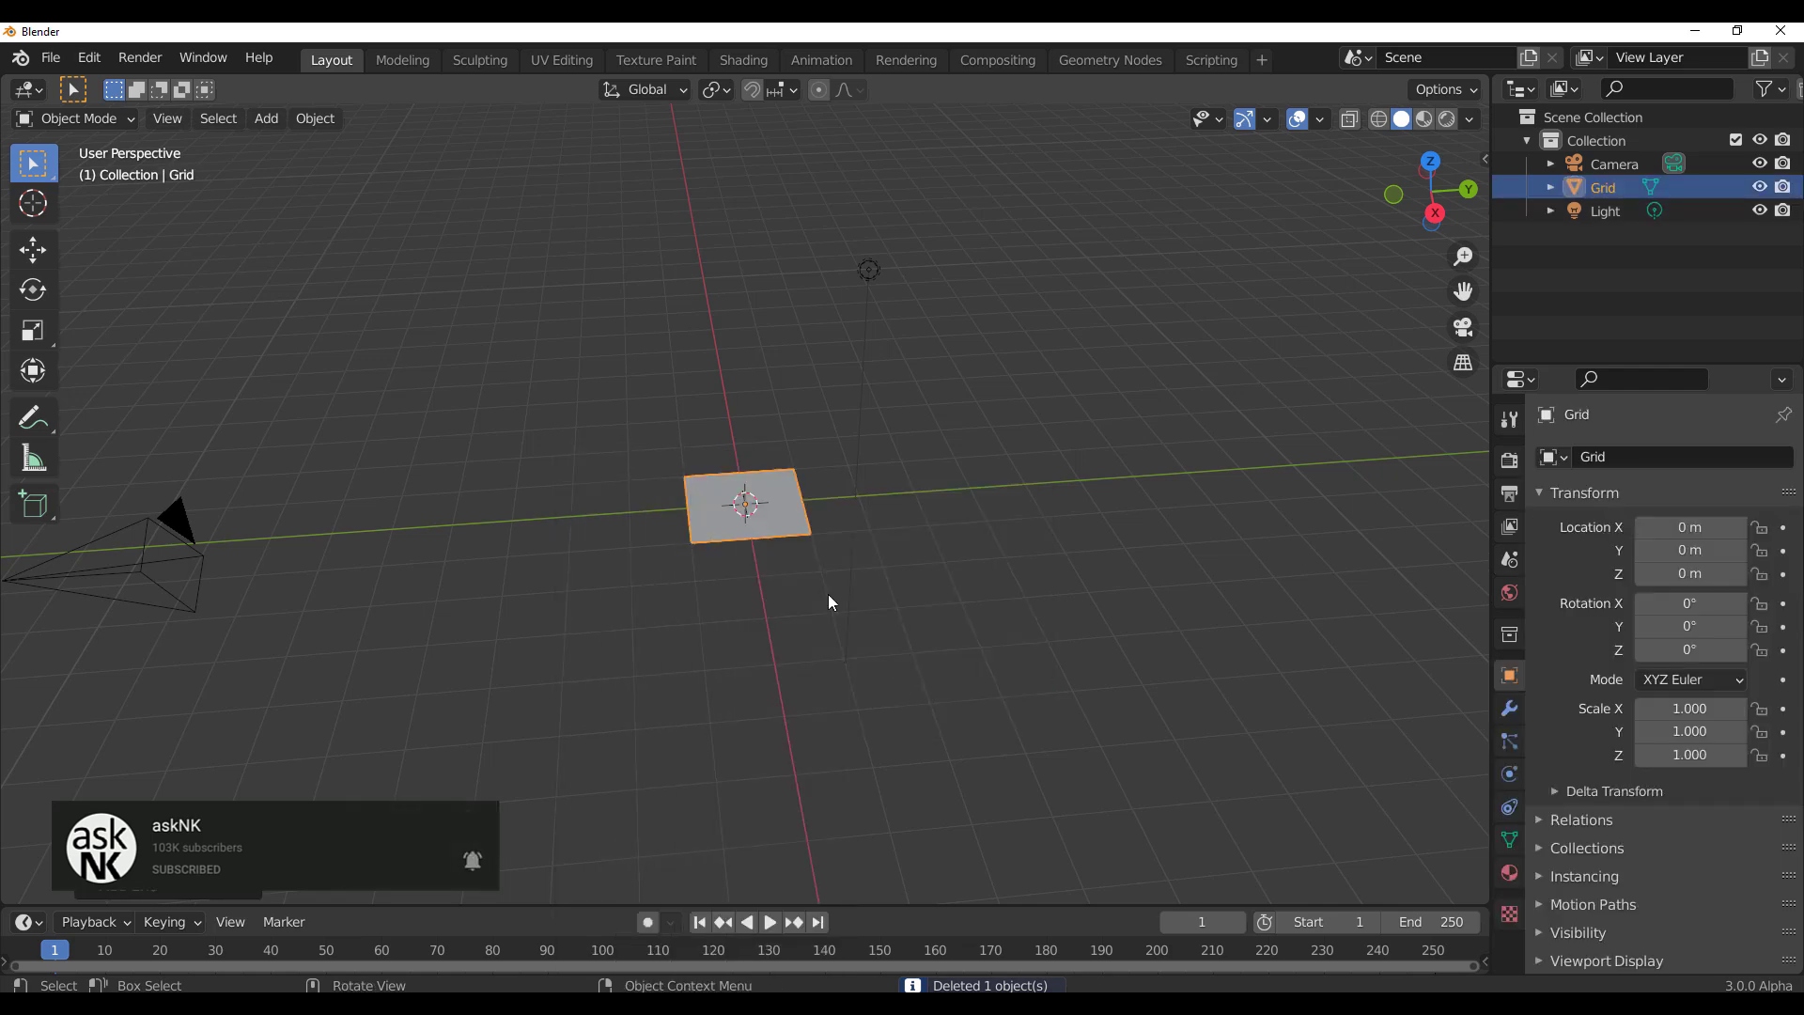
scroll(789, 536, down, 3)
key(s)
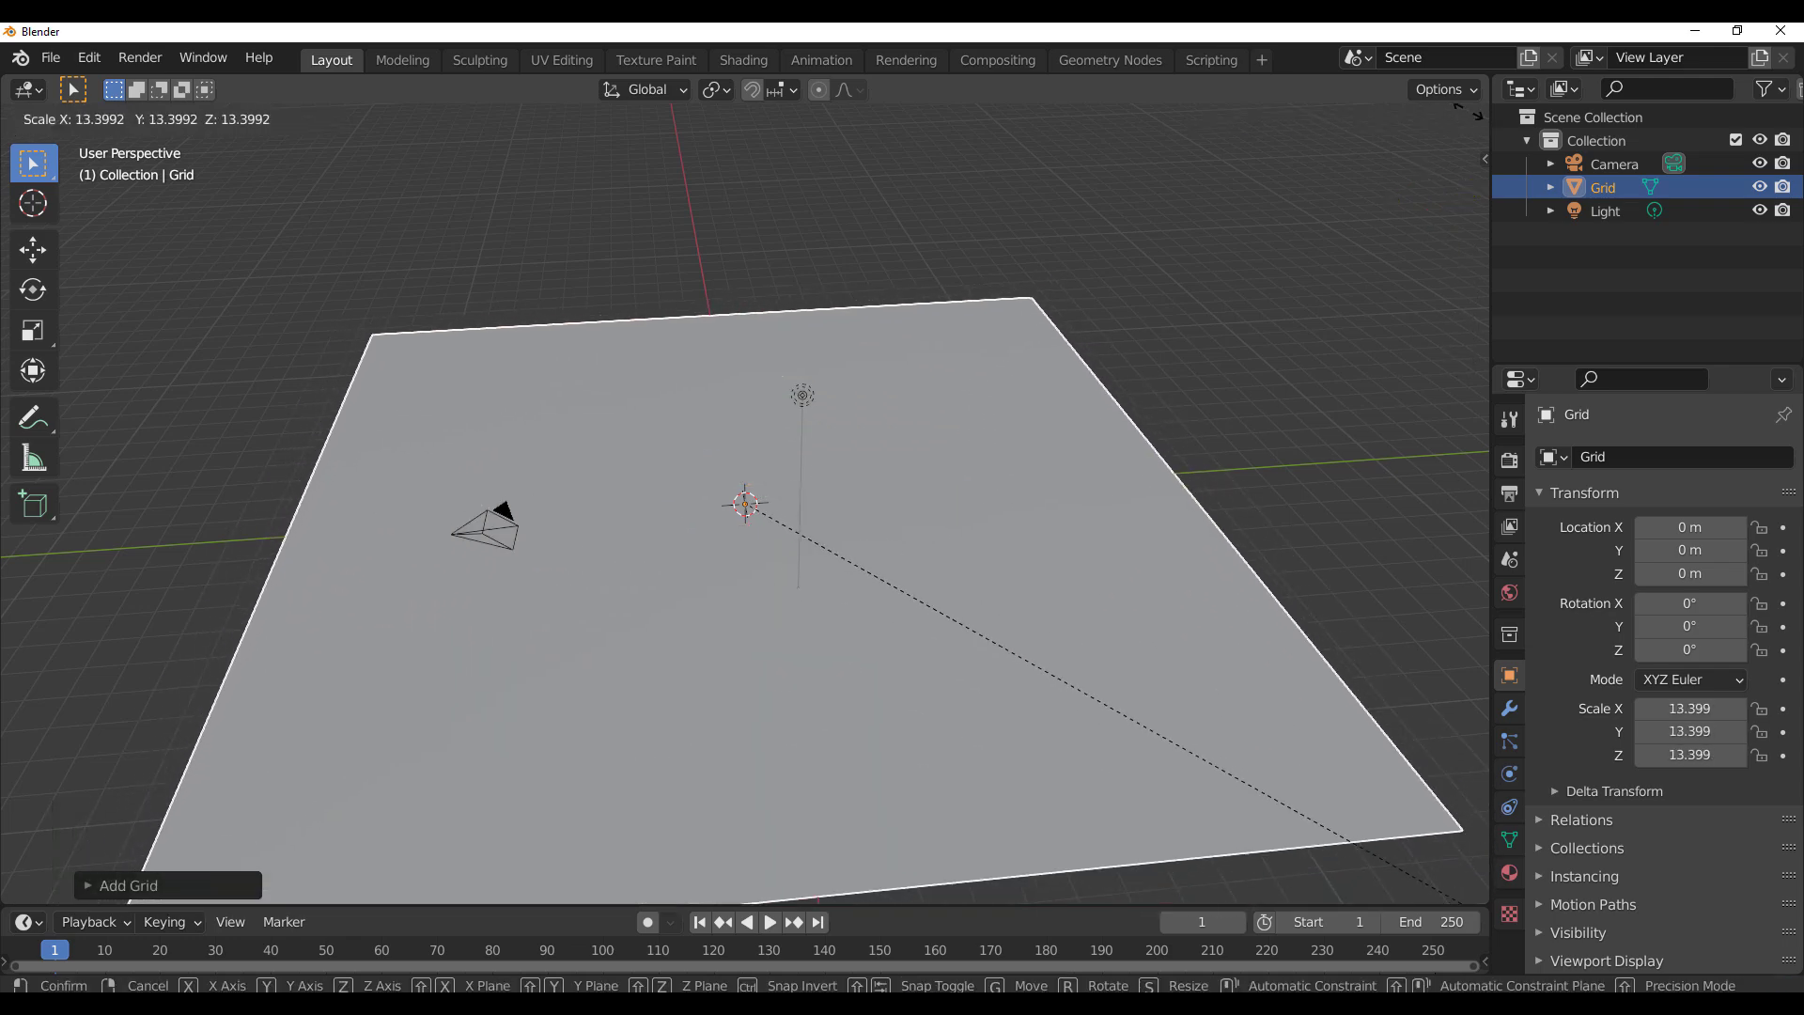
click(1438, 888)
scroll(1025, 499, down, 3)
middle_drag(1024, 499, 990, 480)
Step: Set the grid as the GScatter surface and scatter the Creeping Bentgrass Big asset on it
key(n)
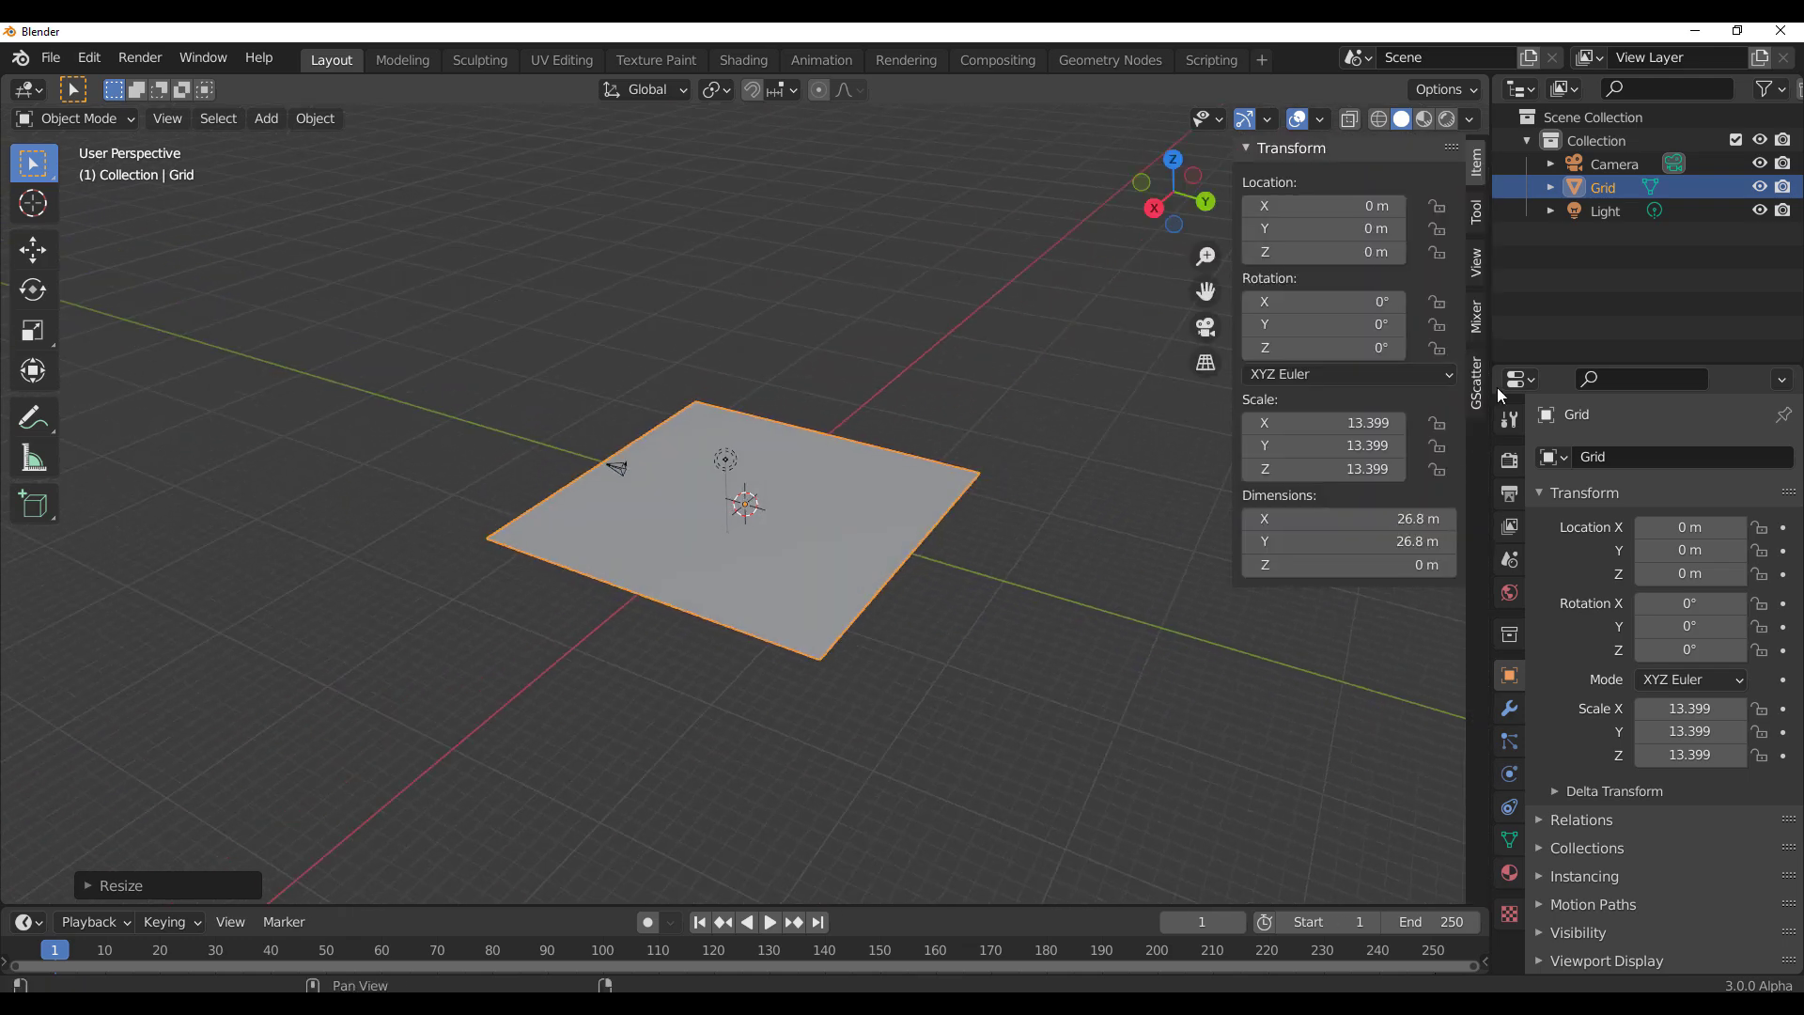
click(1480, 384)
click(1363, 182)
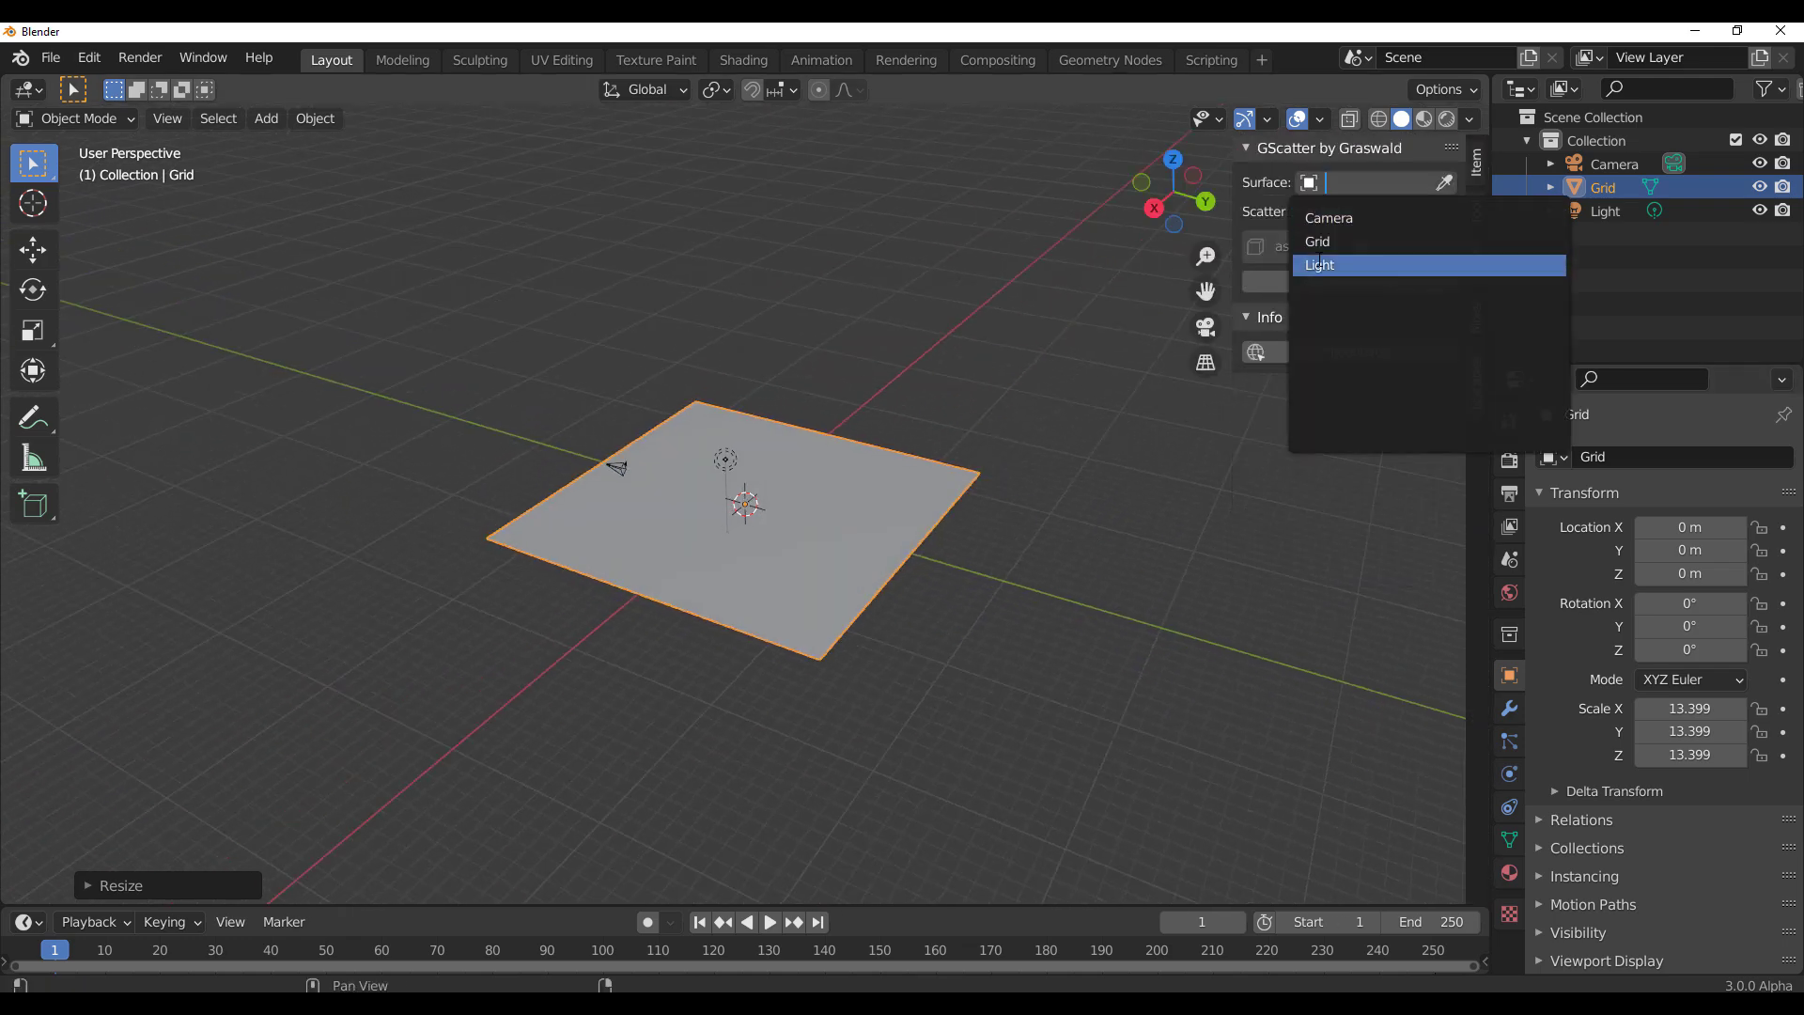
click(1319, 242)
click(1322, 280)
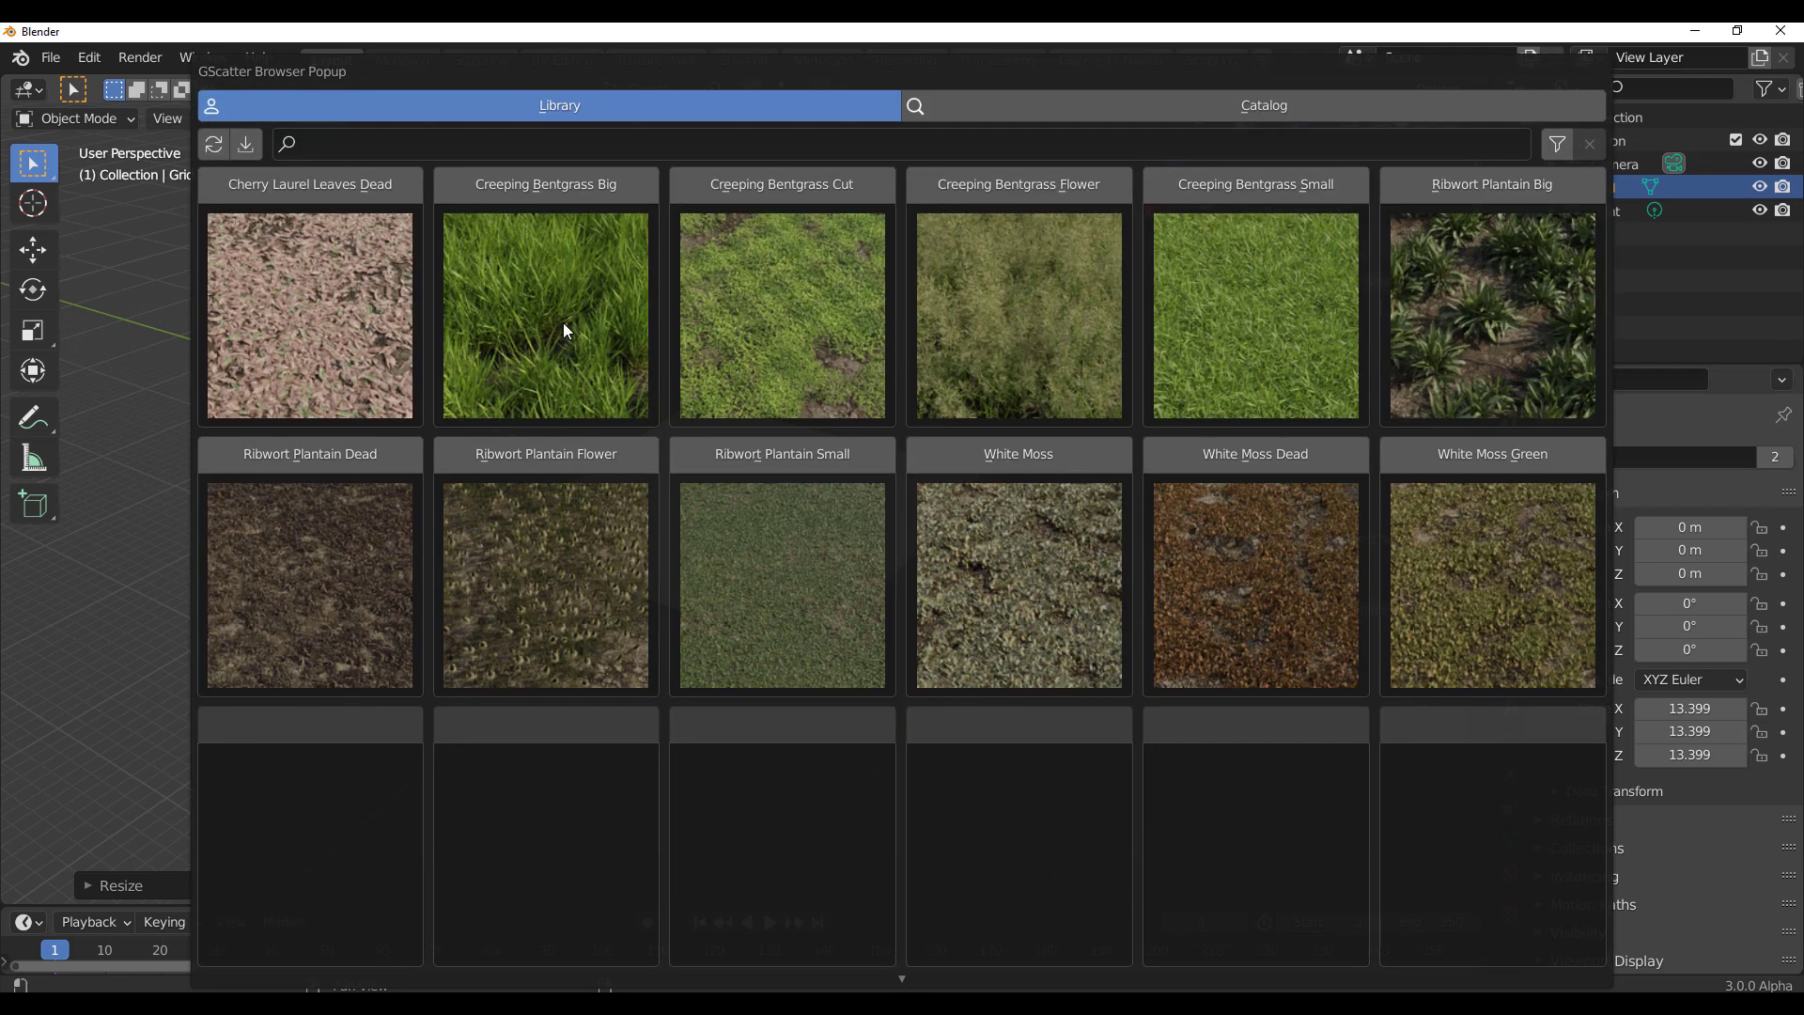
click(538, 188)
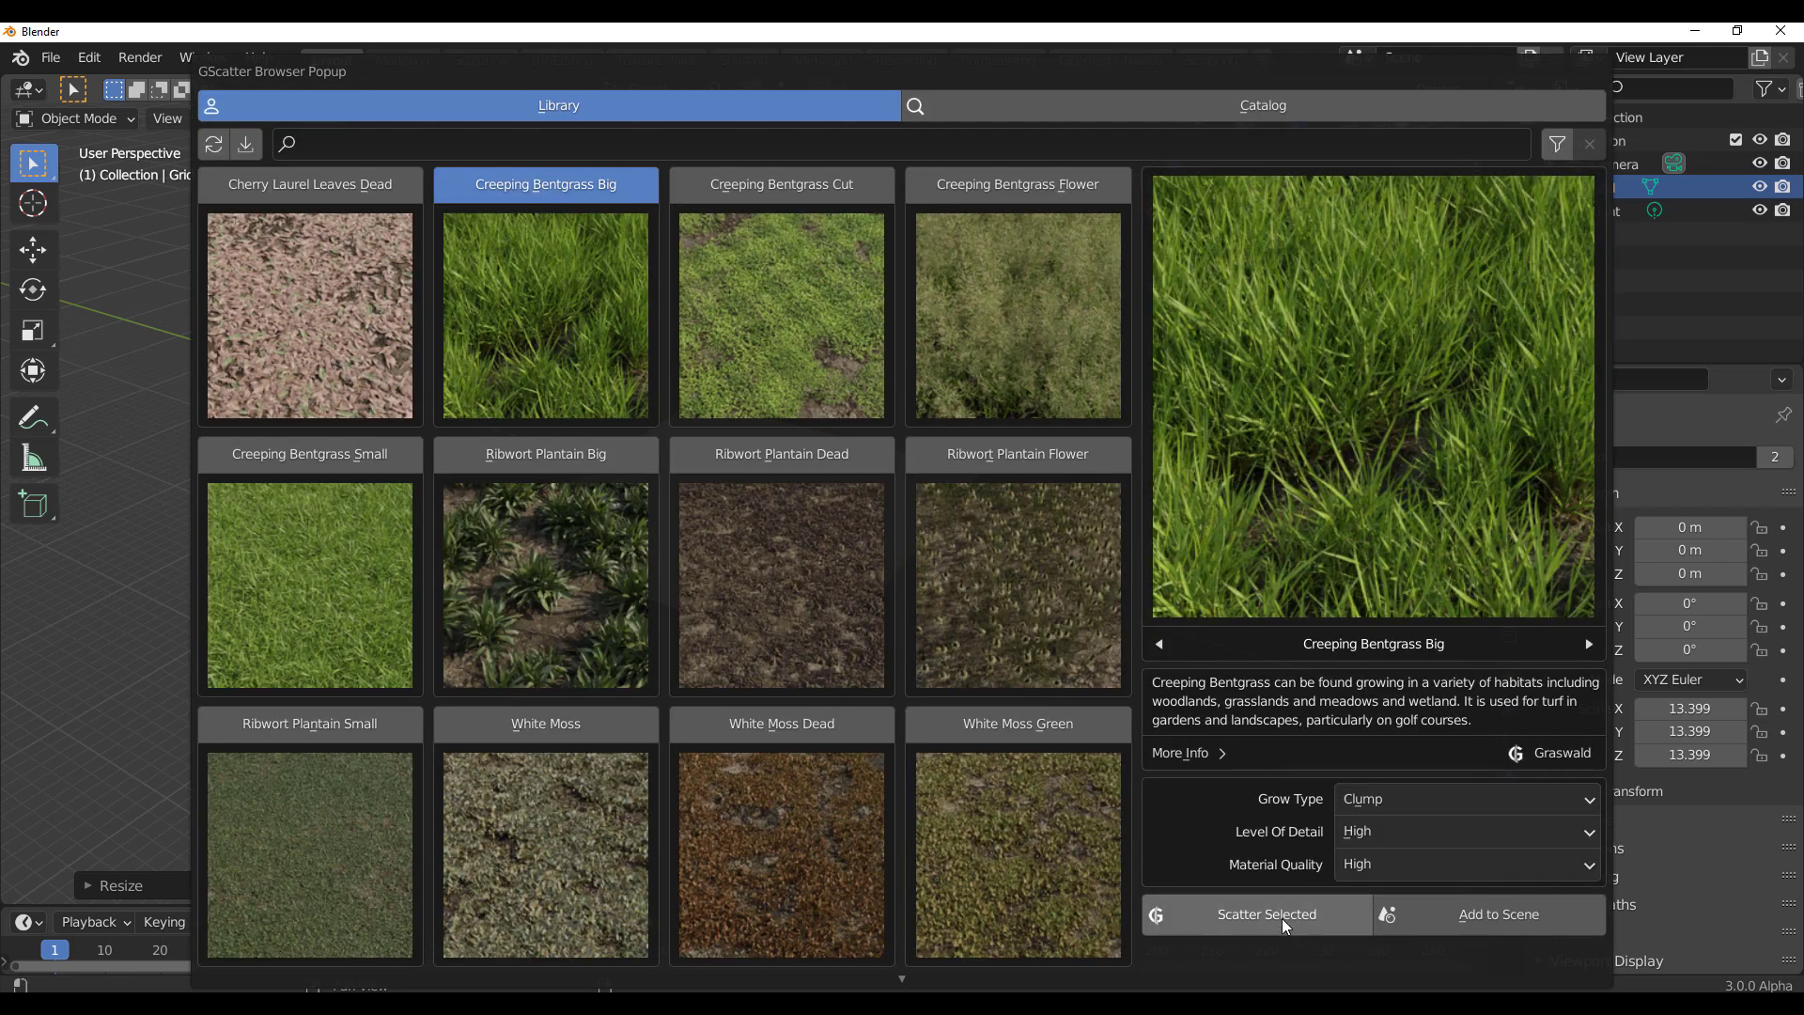
click(1229, 929)
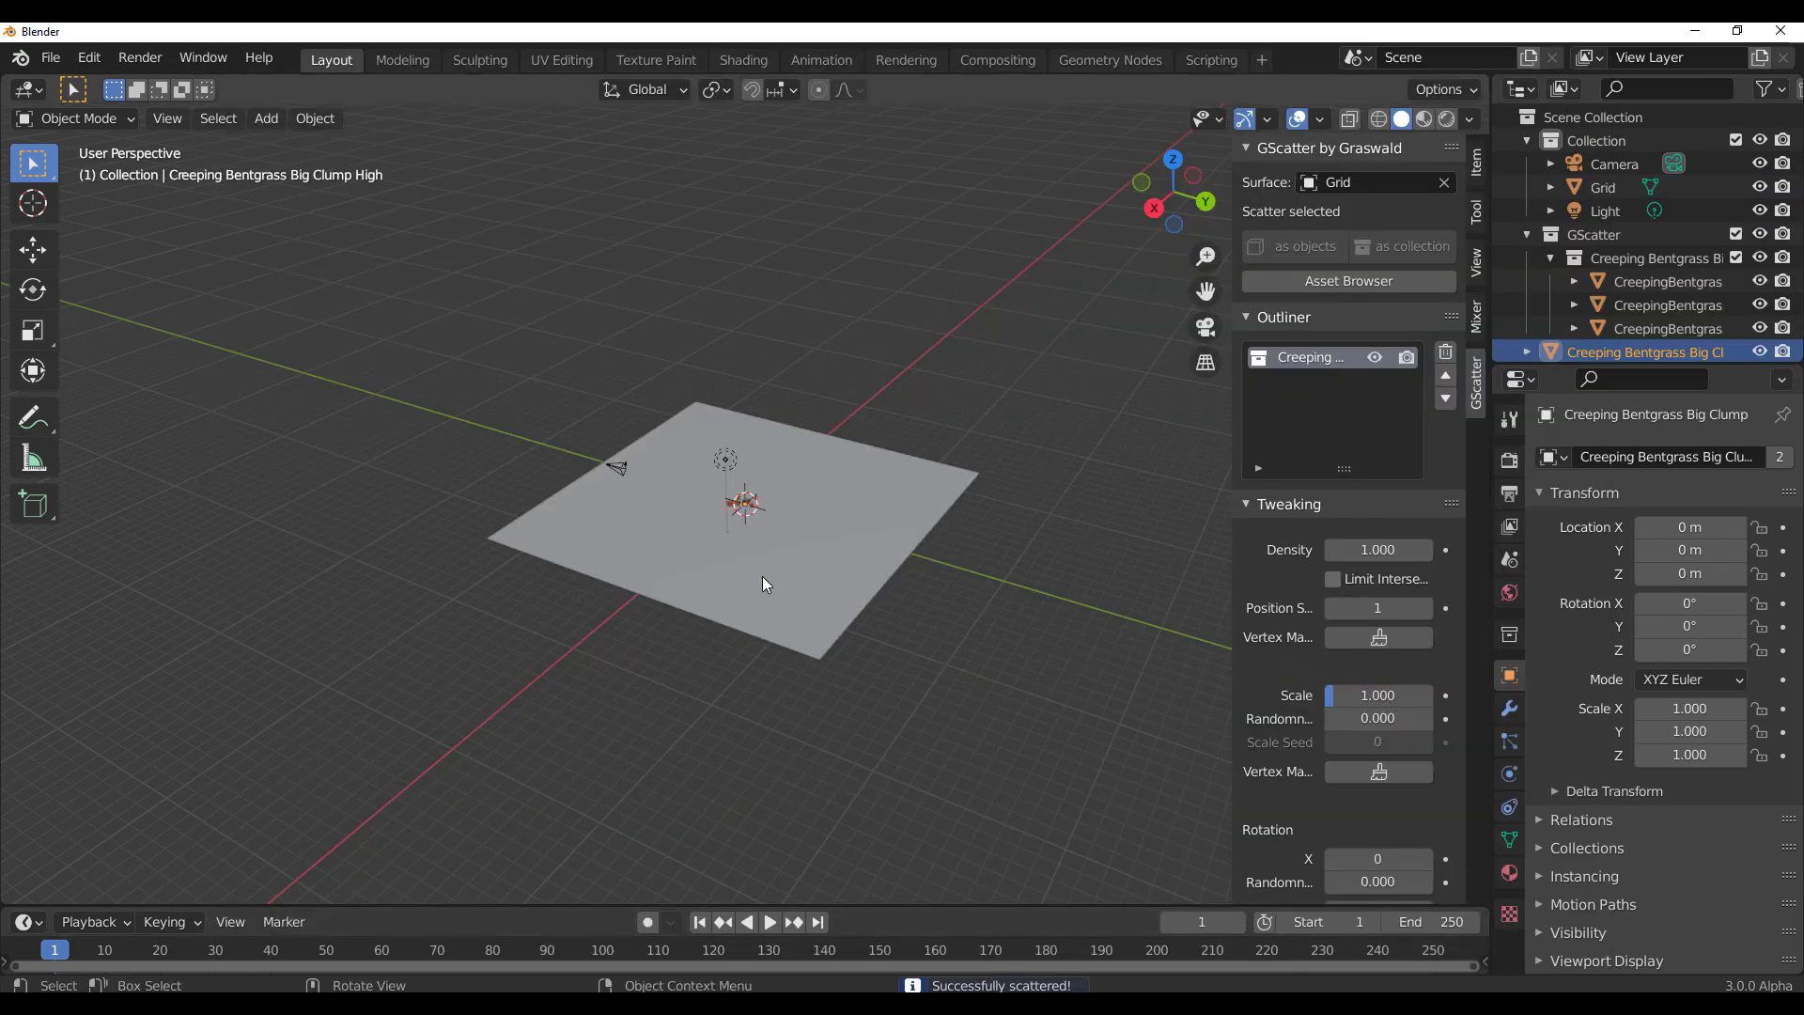
Step: Set the new grass scatter's density to 12.8 and try adjusting its scale
scroll(731, 453, up, 12)
middle_drag(810, 510, 753, 502)
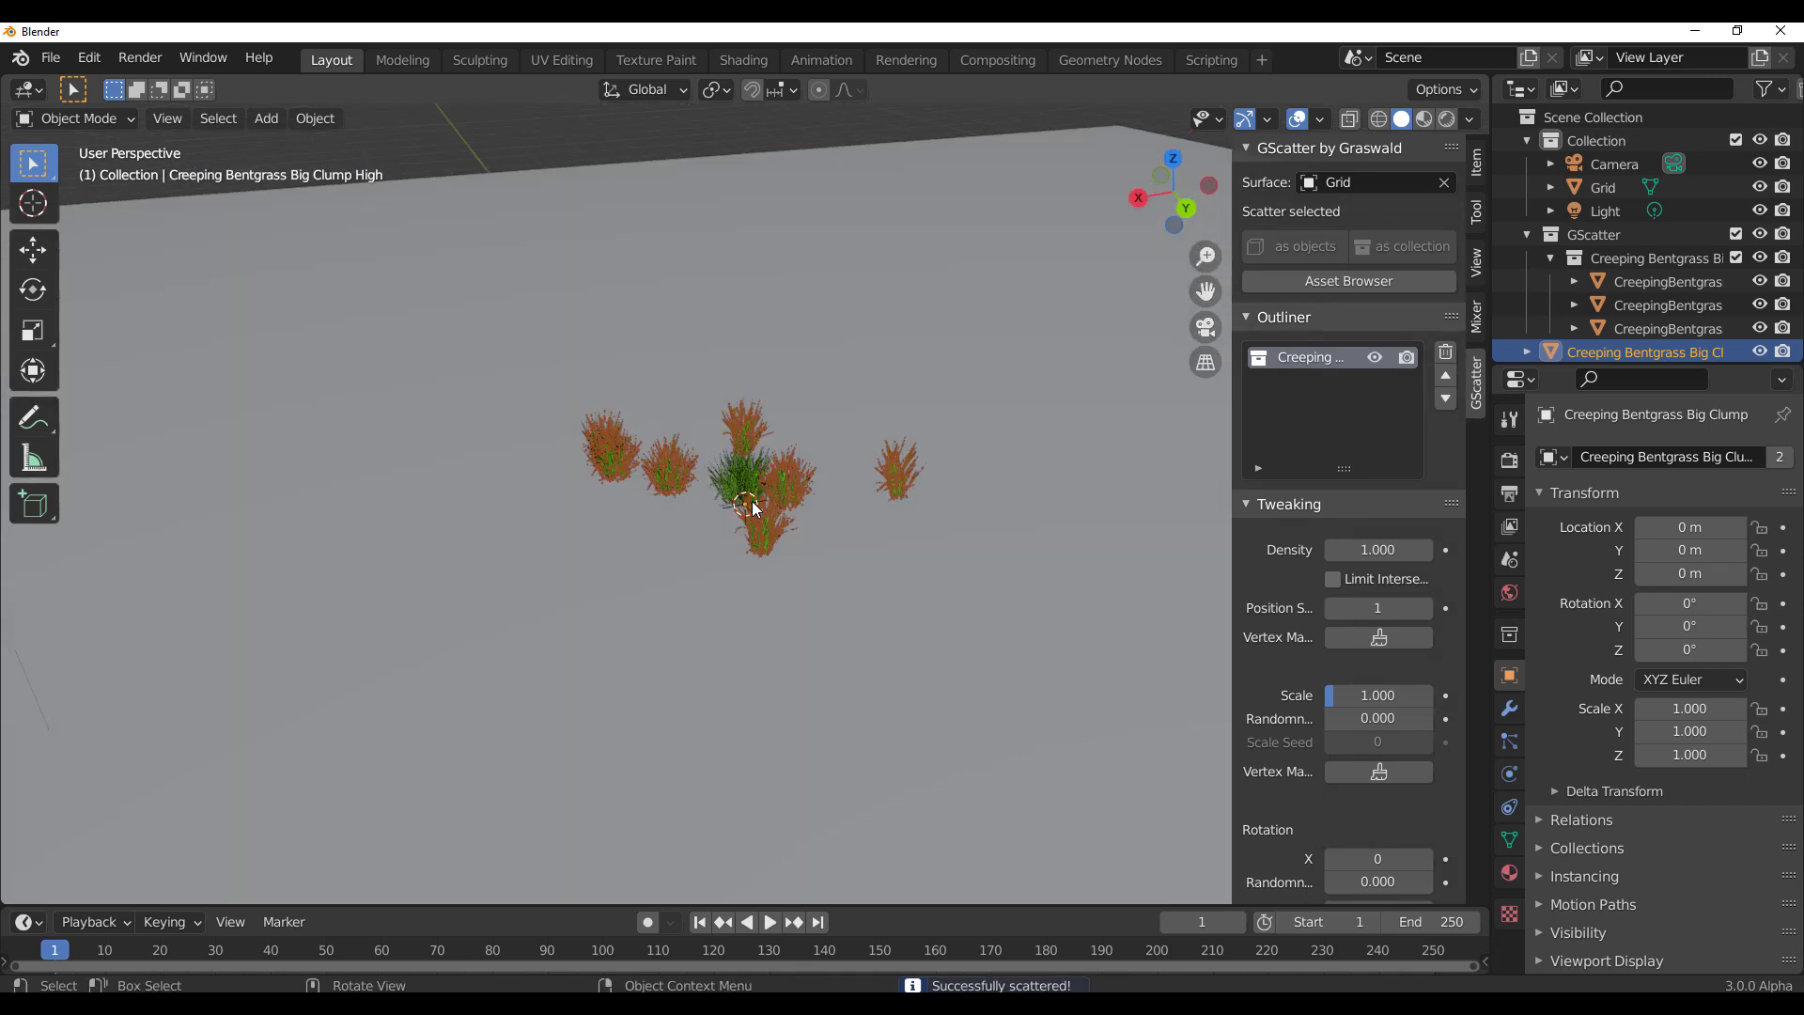
drag(1377, 550, 1410, 550)
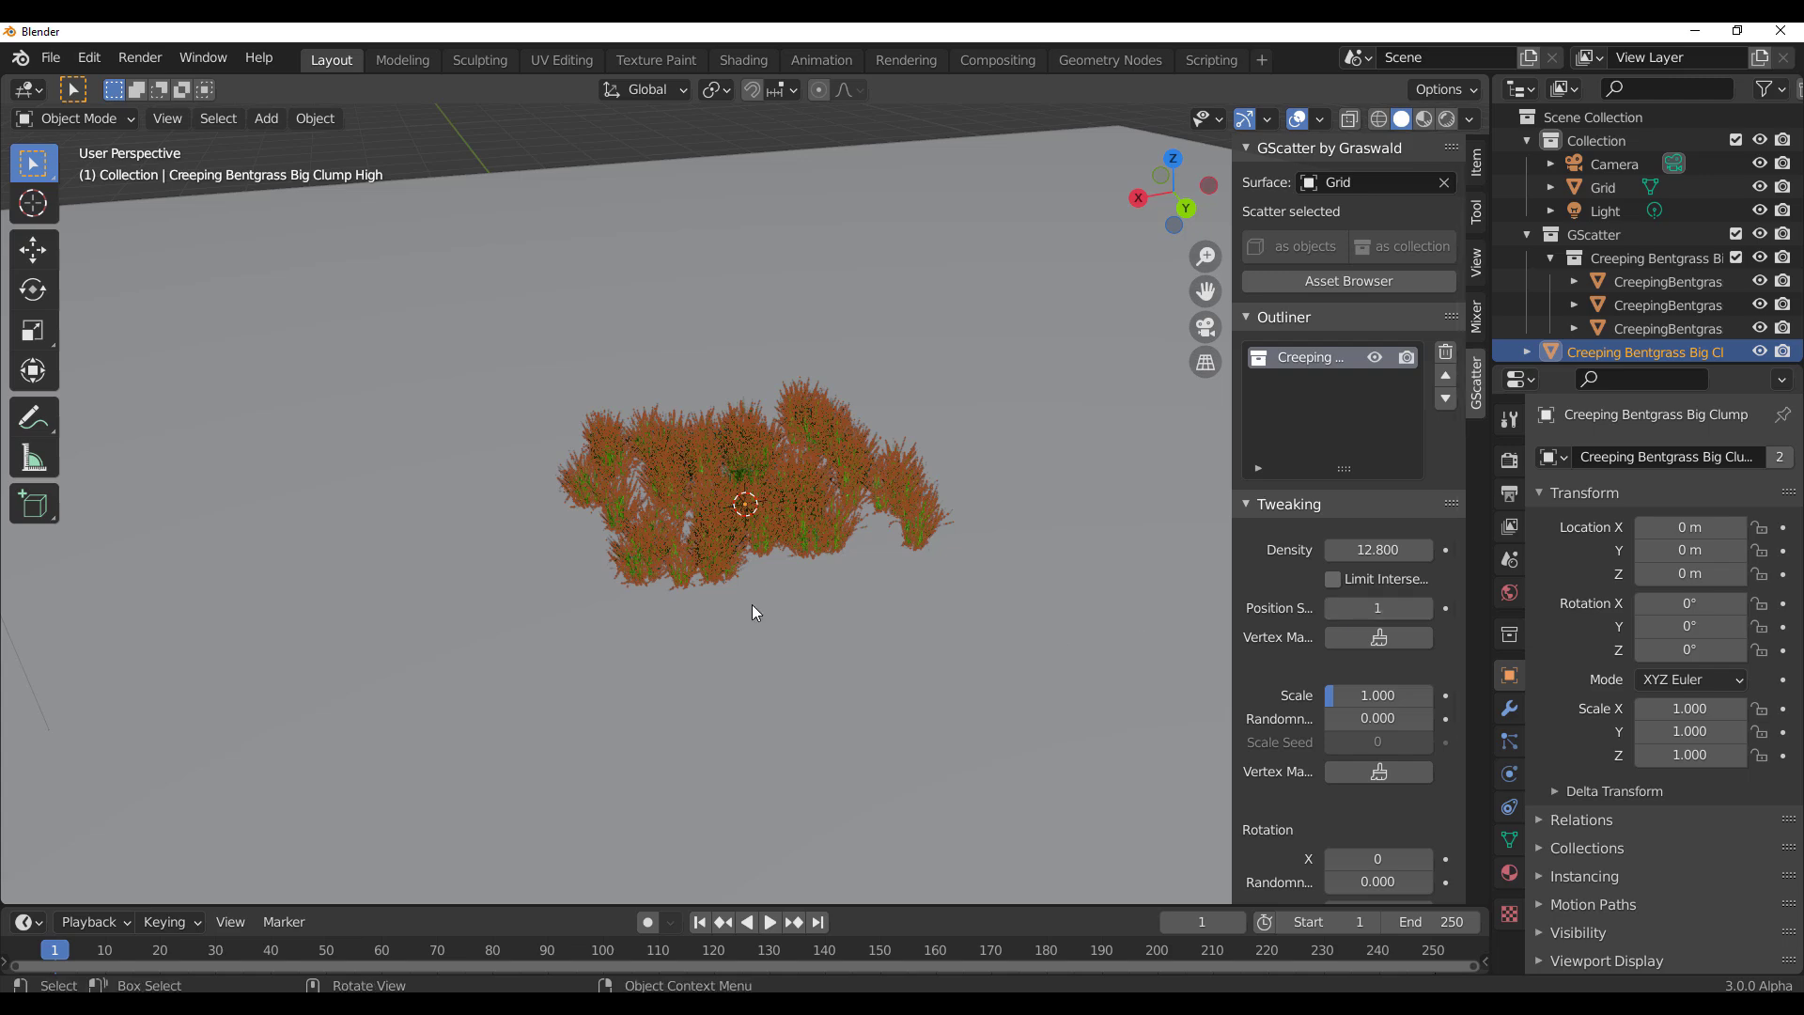
scroll(751, 611, down, 8)
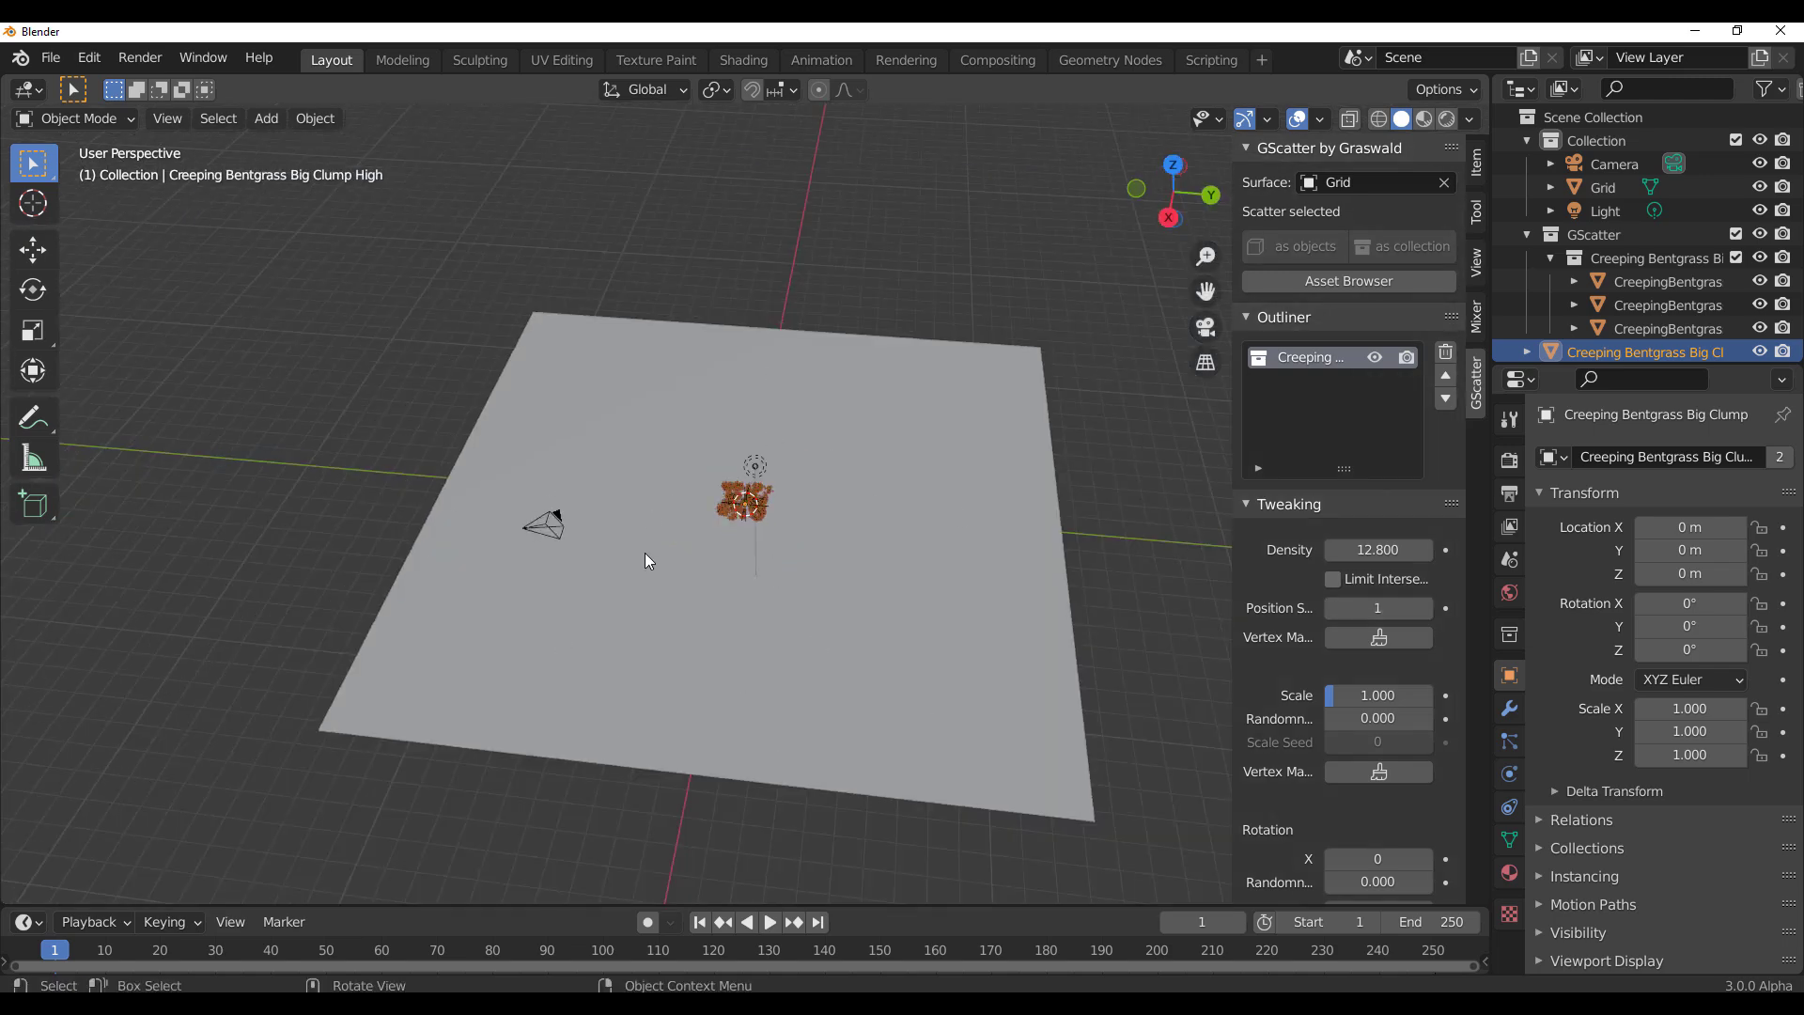
mouse_move(1357, 697)
mouse_down()
mouse_move(1447, 696)
mouse_move(1329, 696)
mouse_up()
Step: Open the Geometry Nodes workspace and examine the GScatter node tree from Group Input through to Join Geometry
click(1079, 64)
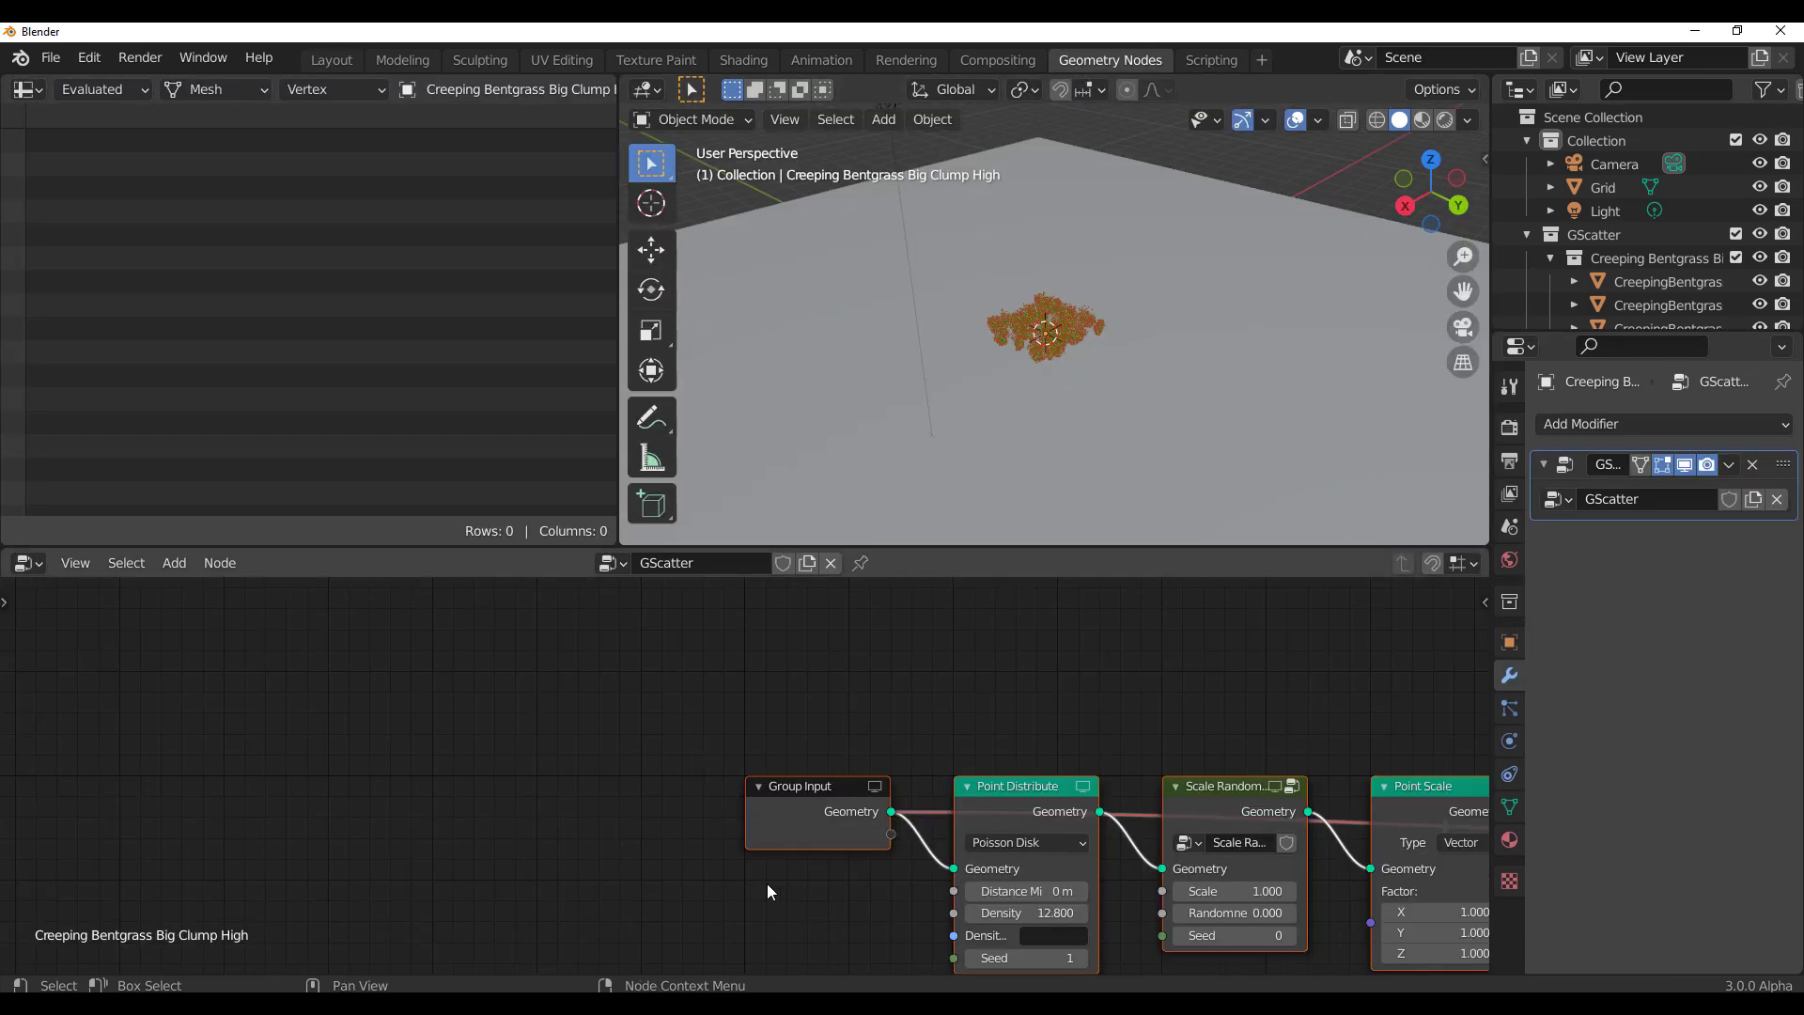
middle_drag(768, 885, 442, 731)
middle_drag(1069, 863, 679, 810)
click(810, 896)
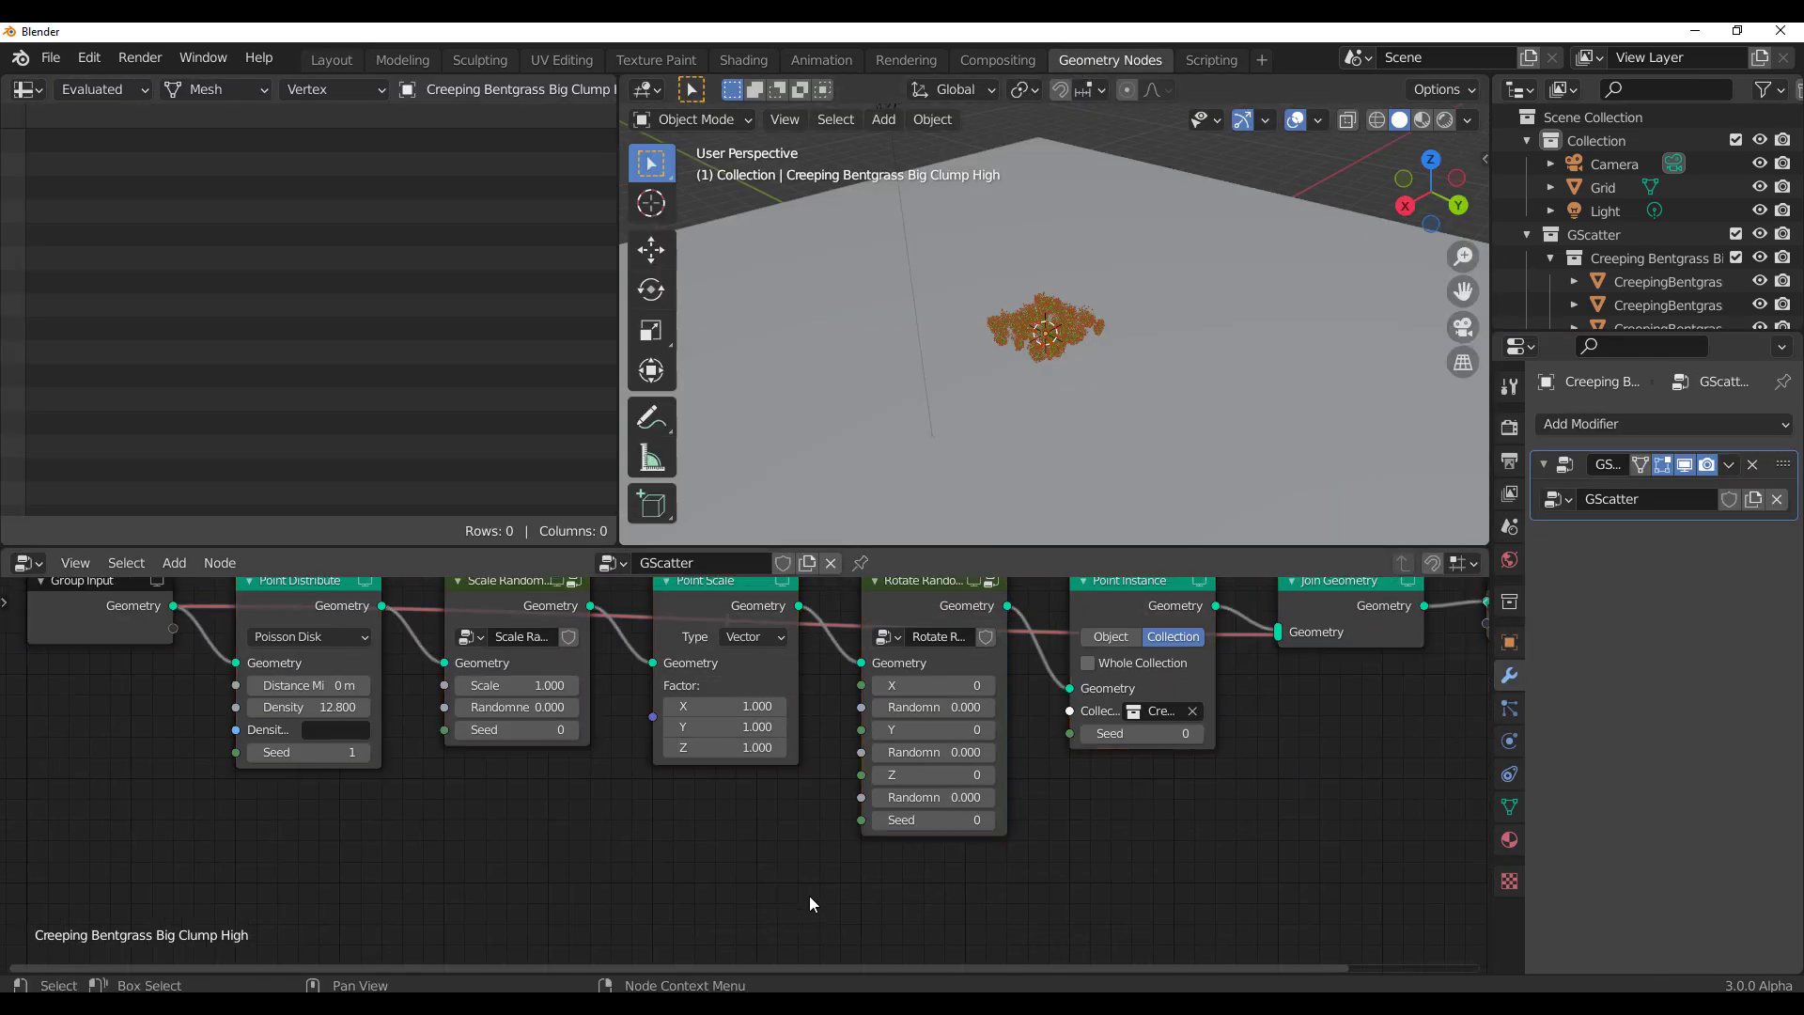
Step: Move the Point Scale node aside and insert a Transform node between the Scale Randomize and Point Scale nodes
scroll(811, 904, down, 3)
middle_drag(810, 897, 906, 963)
drag(797, 713, 851, 833)
key(shift+a)
click(619, 631)
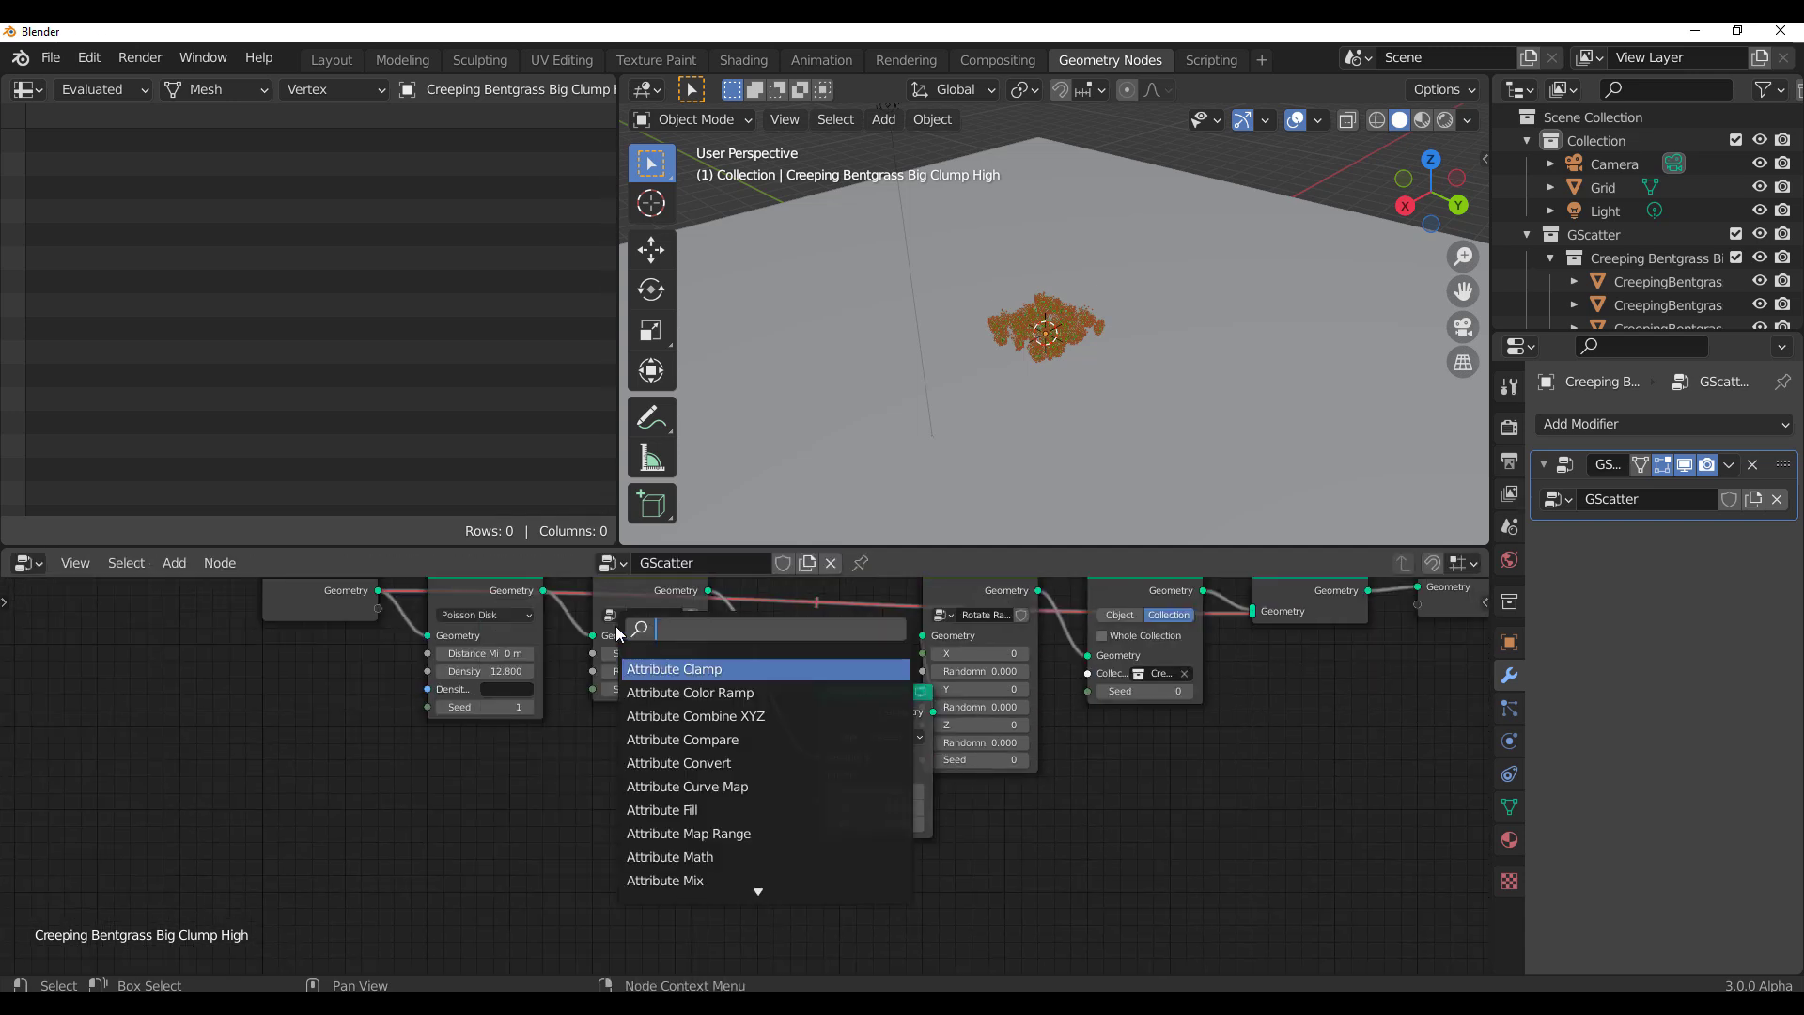
text(trans)
key(Return)
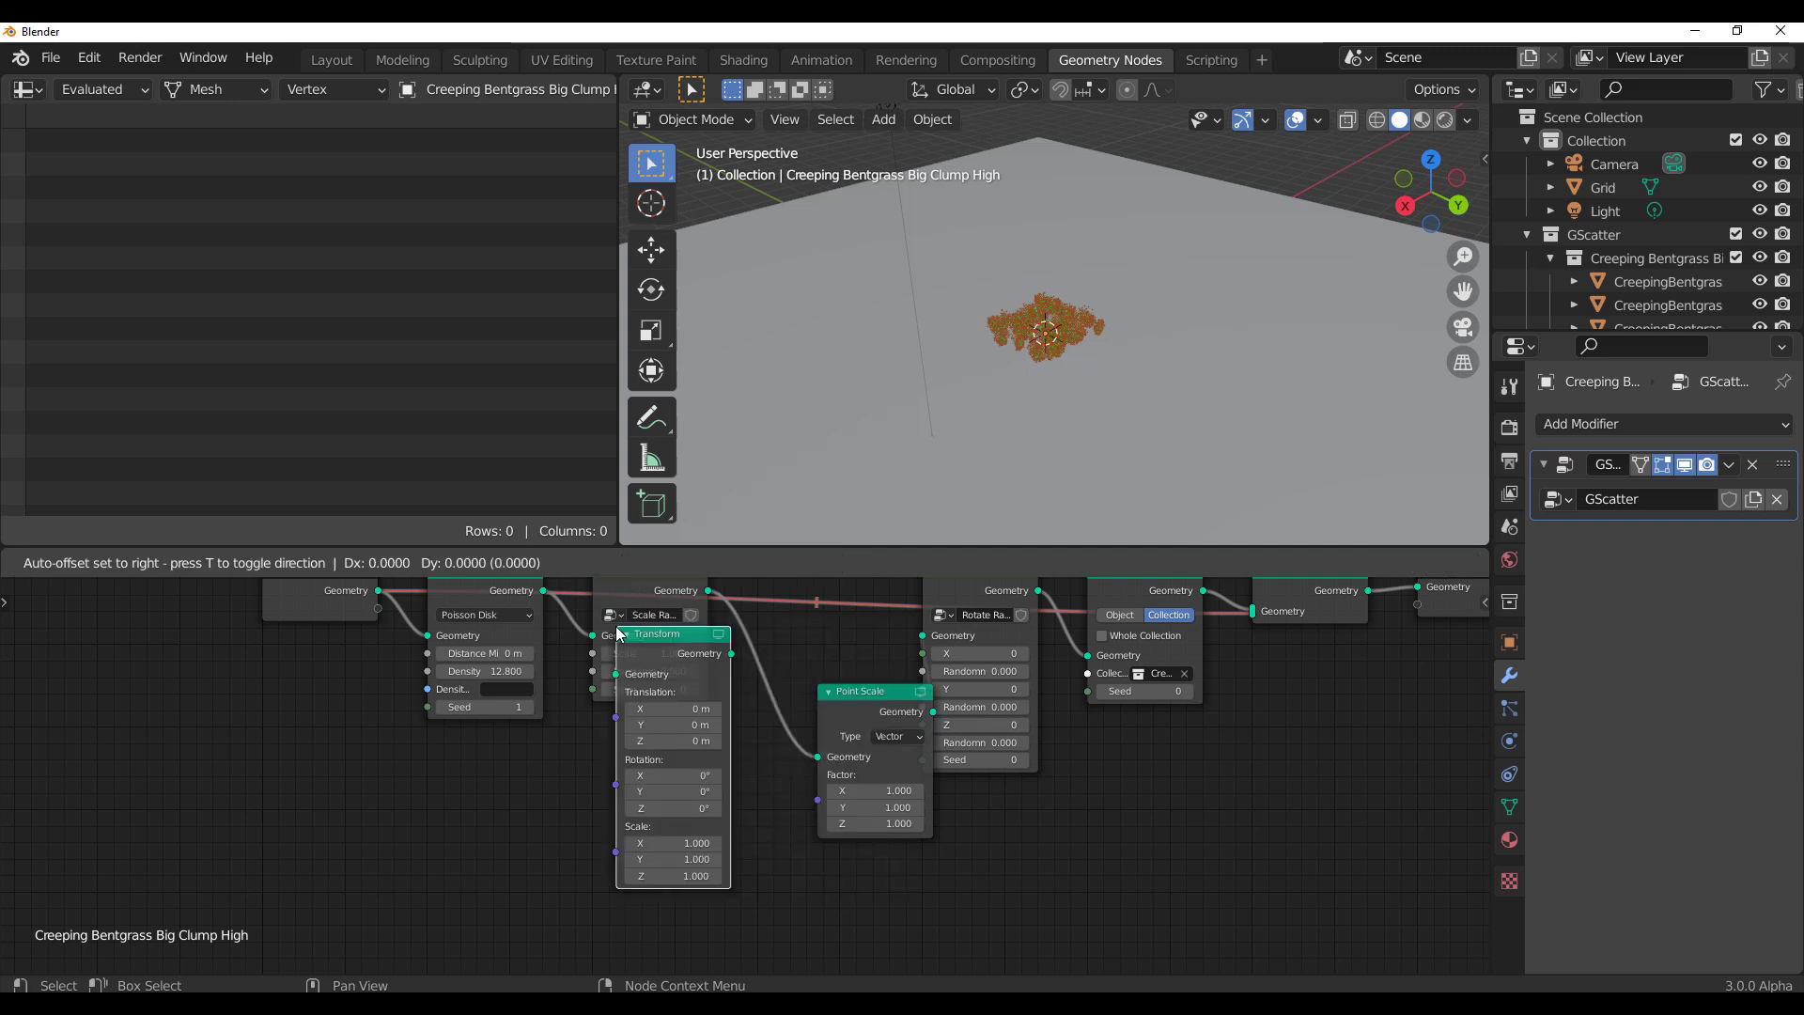
click(778, 639)
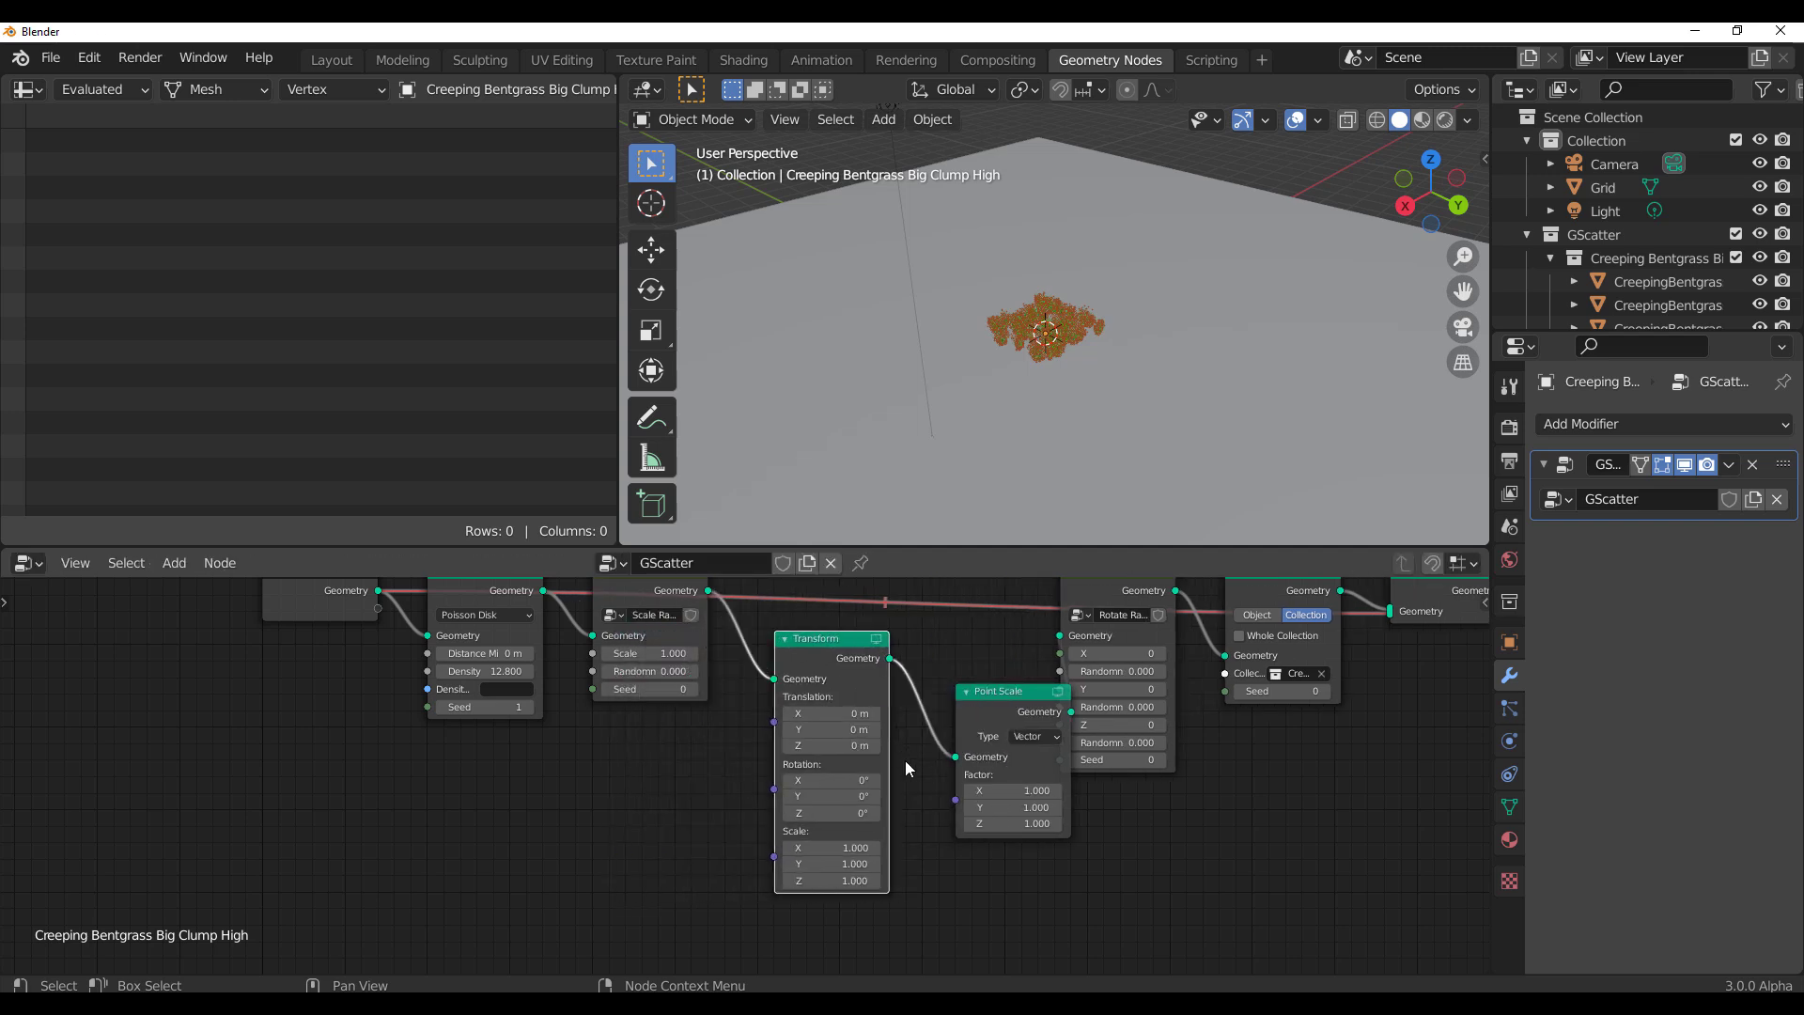
Step: Try changing the Transform node's X scale and undo the change
middle_drag(942, 880, 926, 777)
scroll(930, 775, up, 4)
drag(832, 734, 951, 734)
key(ctrl+z)
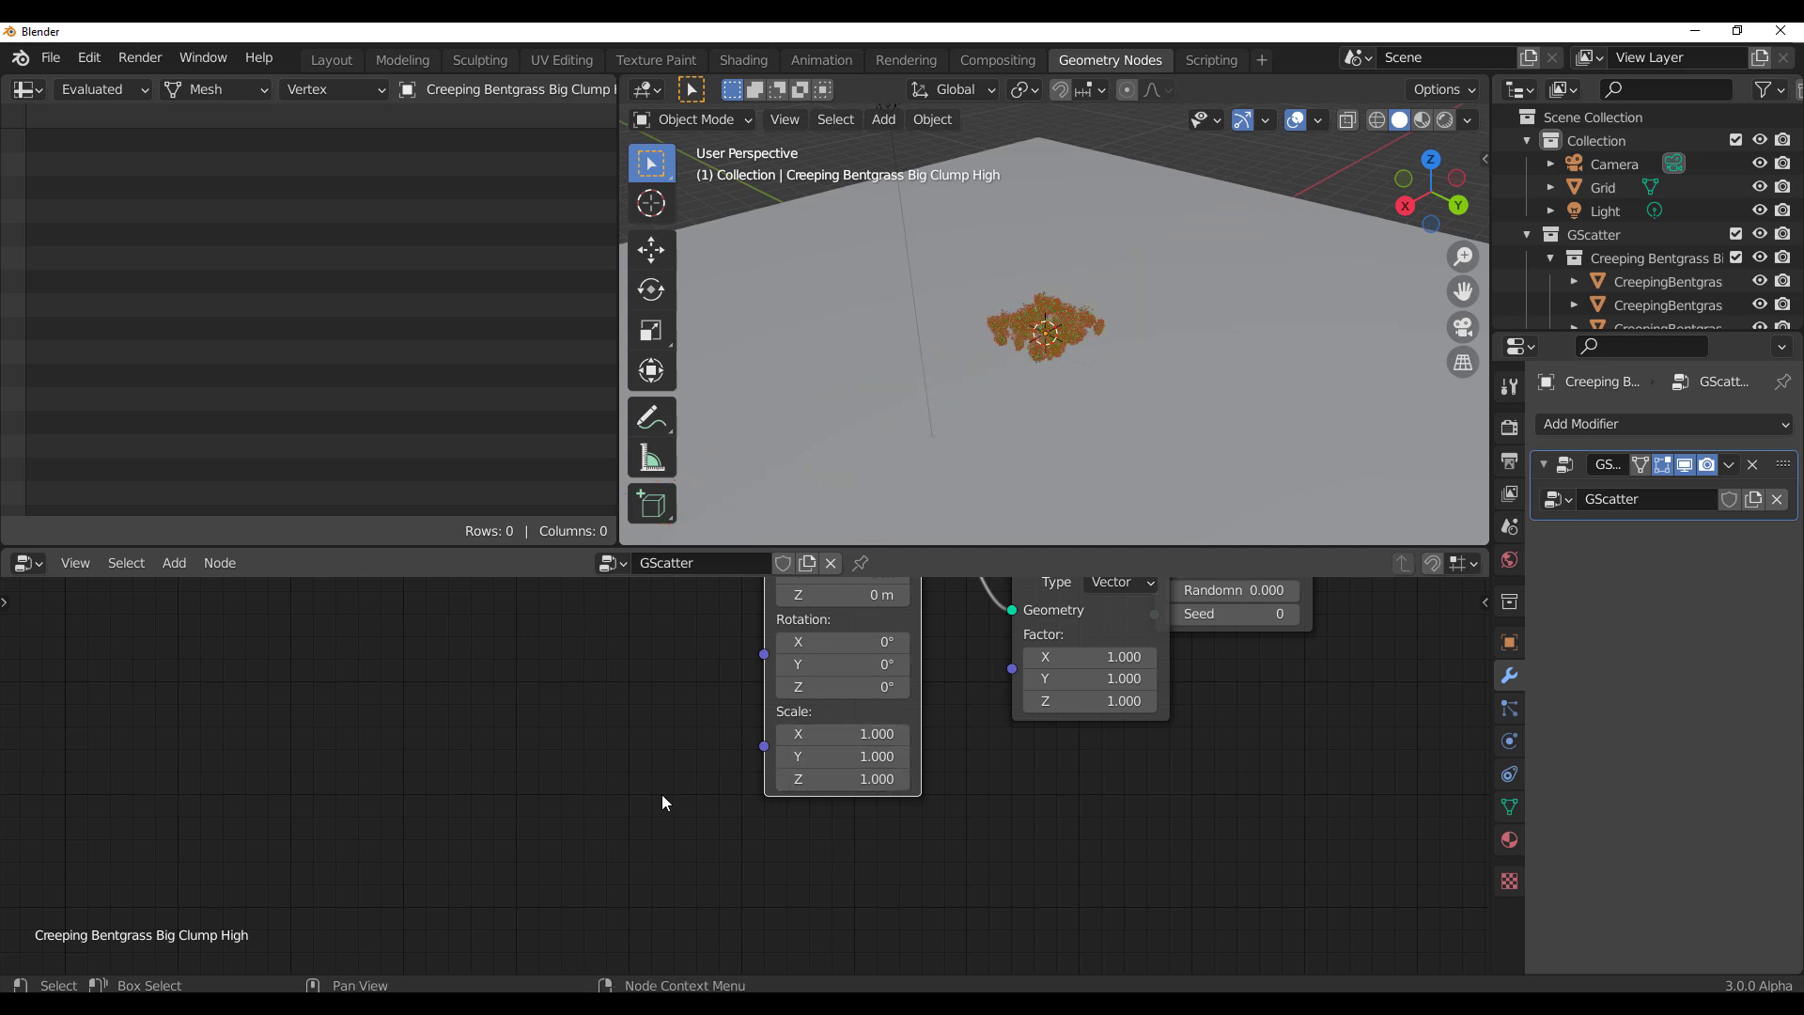
Step: Add an Object Info node beside the Transform node
scroll(1037, 352, down, 7)
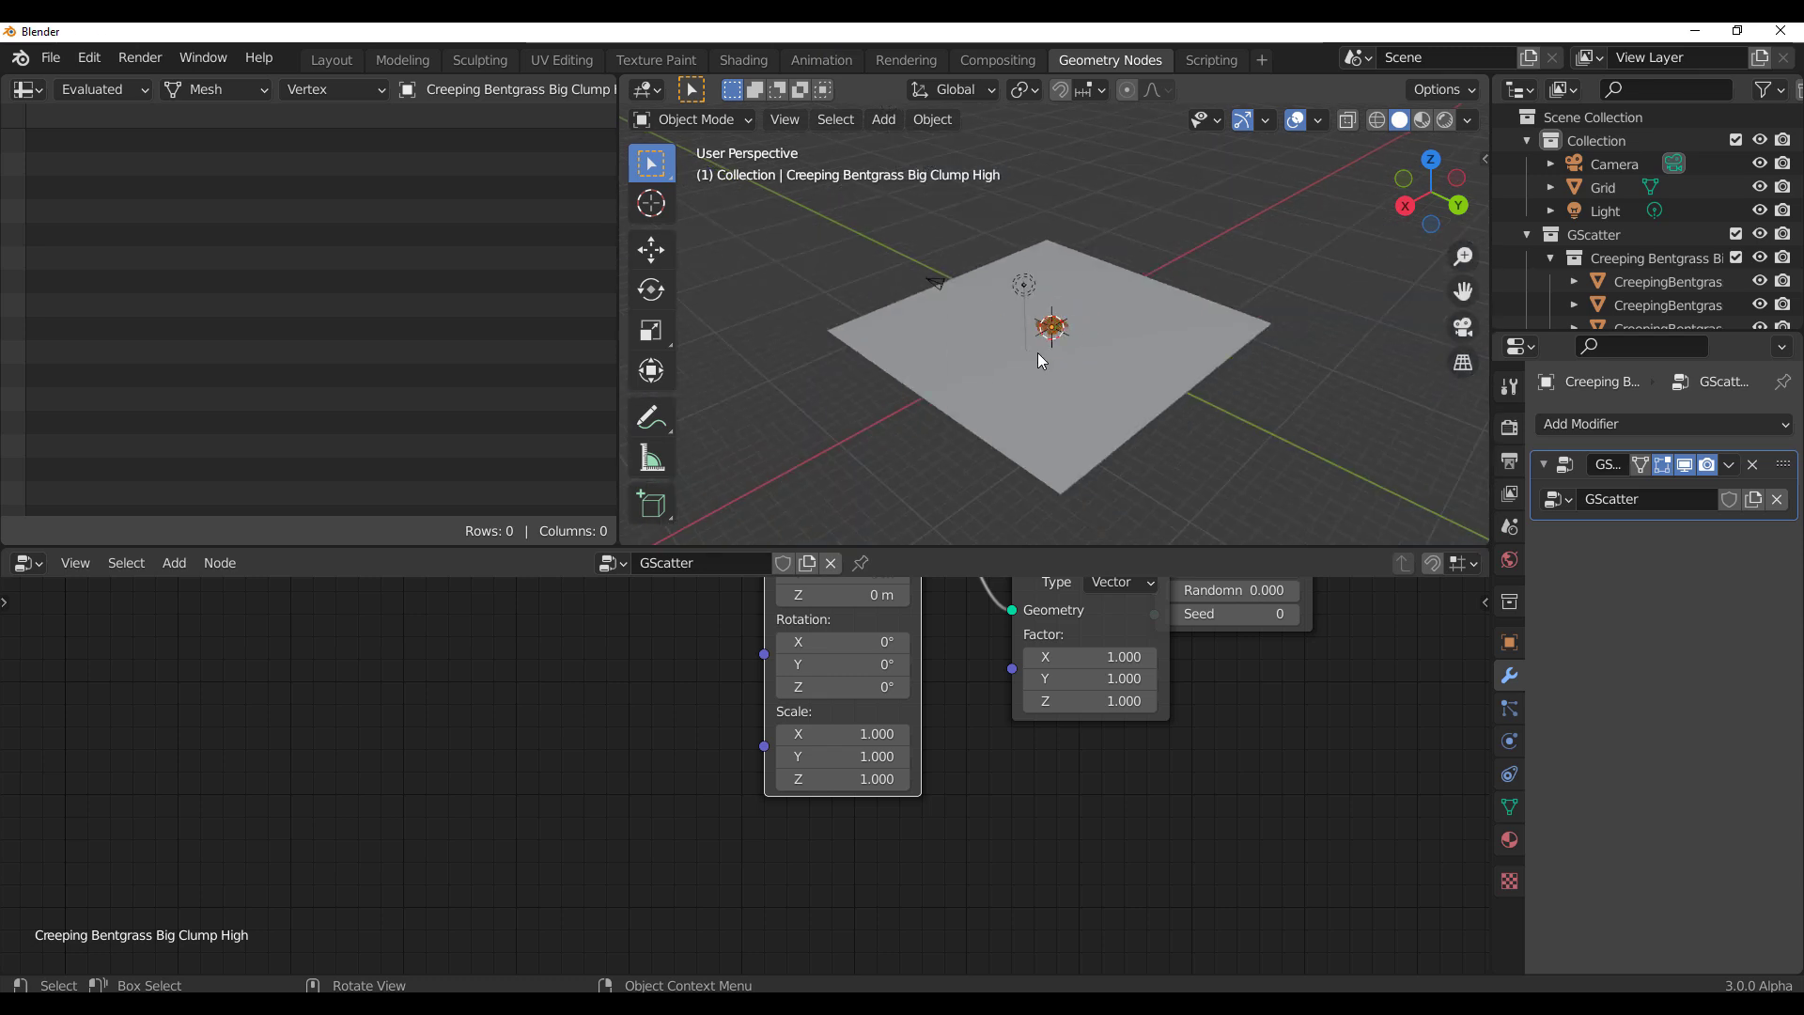
middle_drag(1038, 352, 1023, 408)
scroll(1023, 408, up, 5)
middle_drag(607, 788, 671, 815)
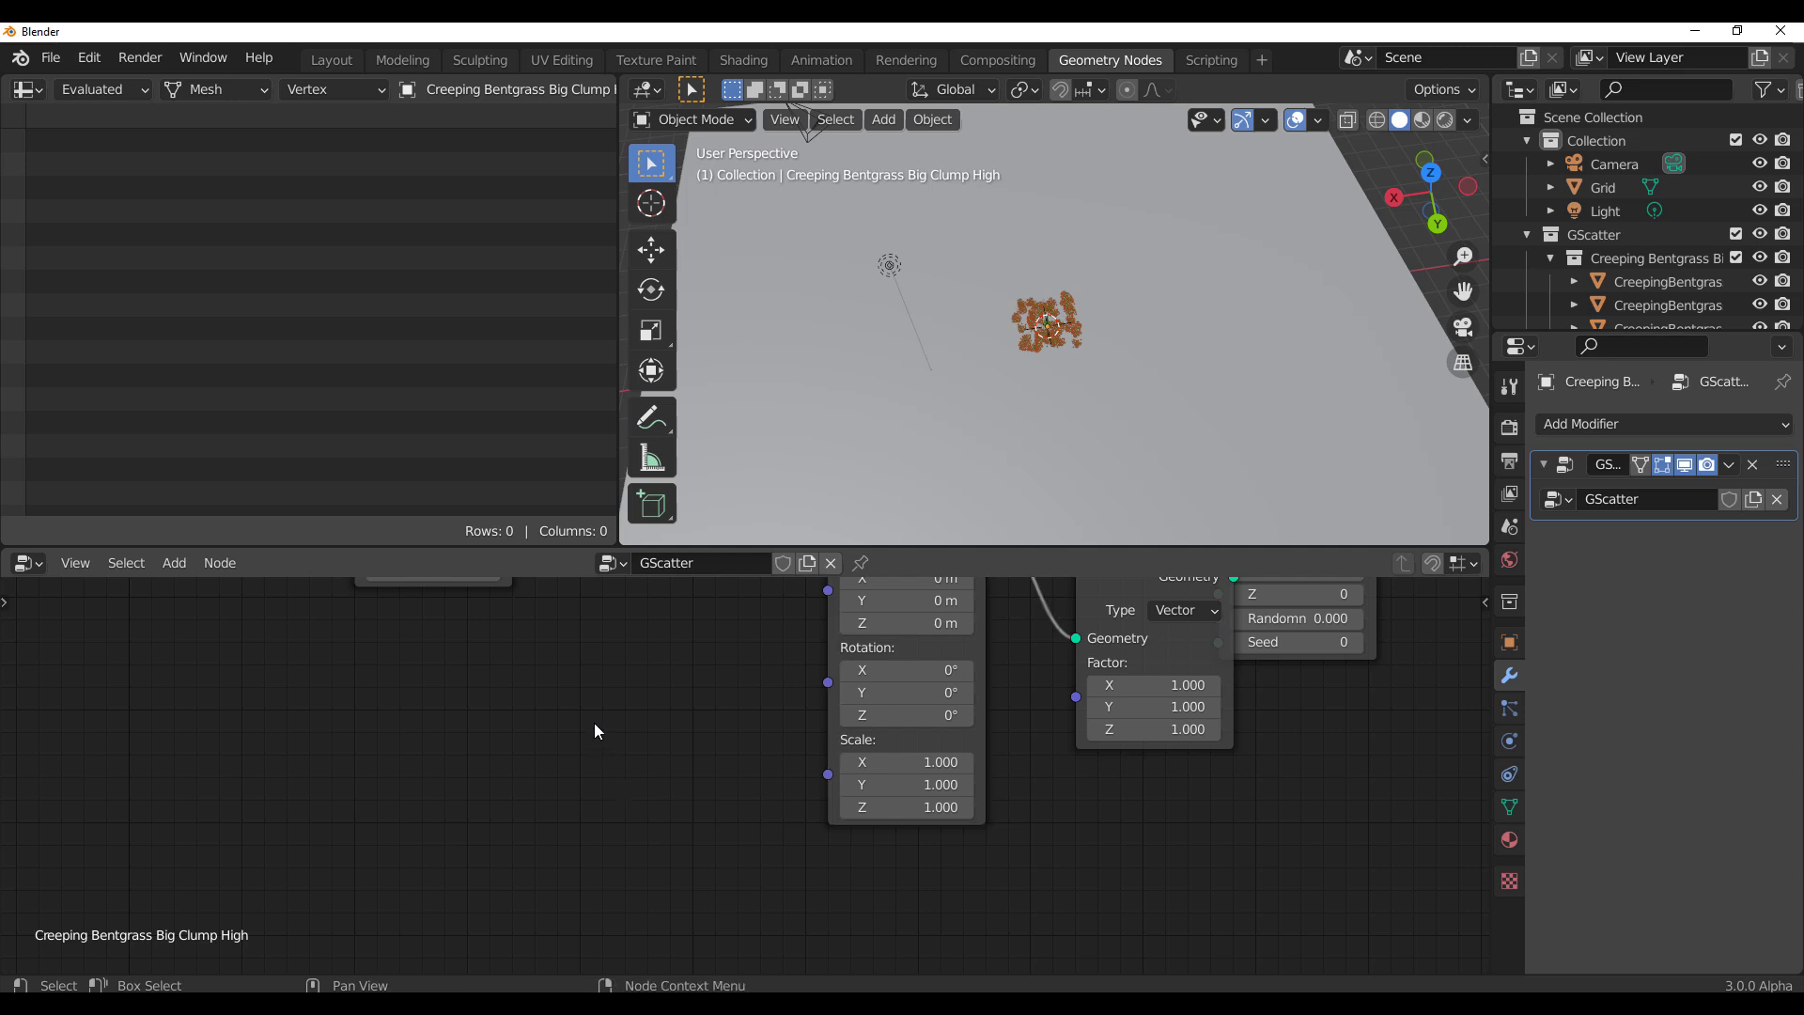
key(shift+a)
click(533, 632)
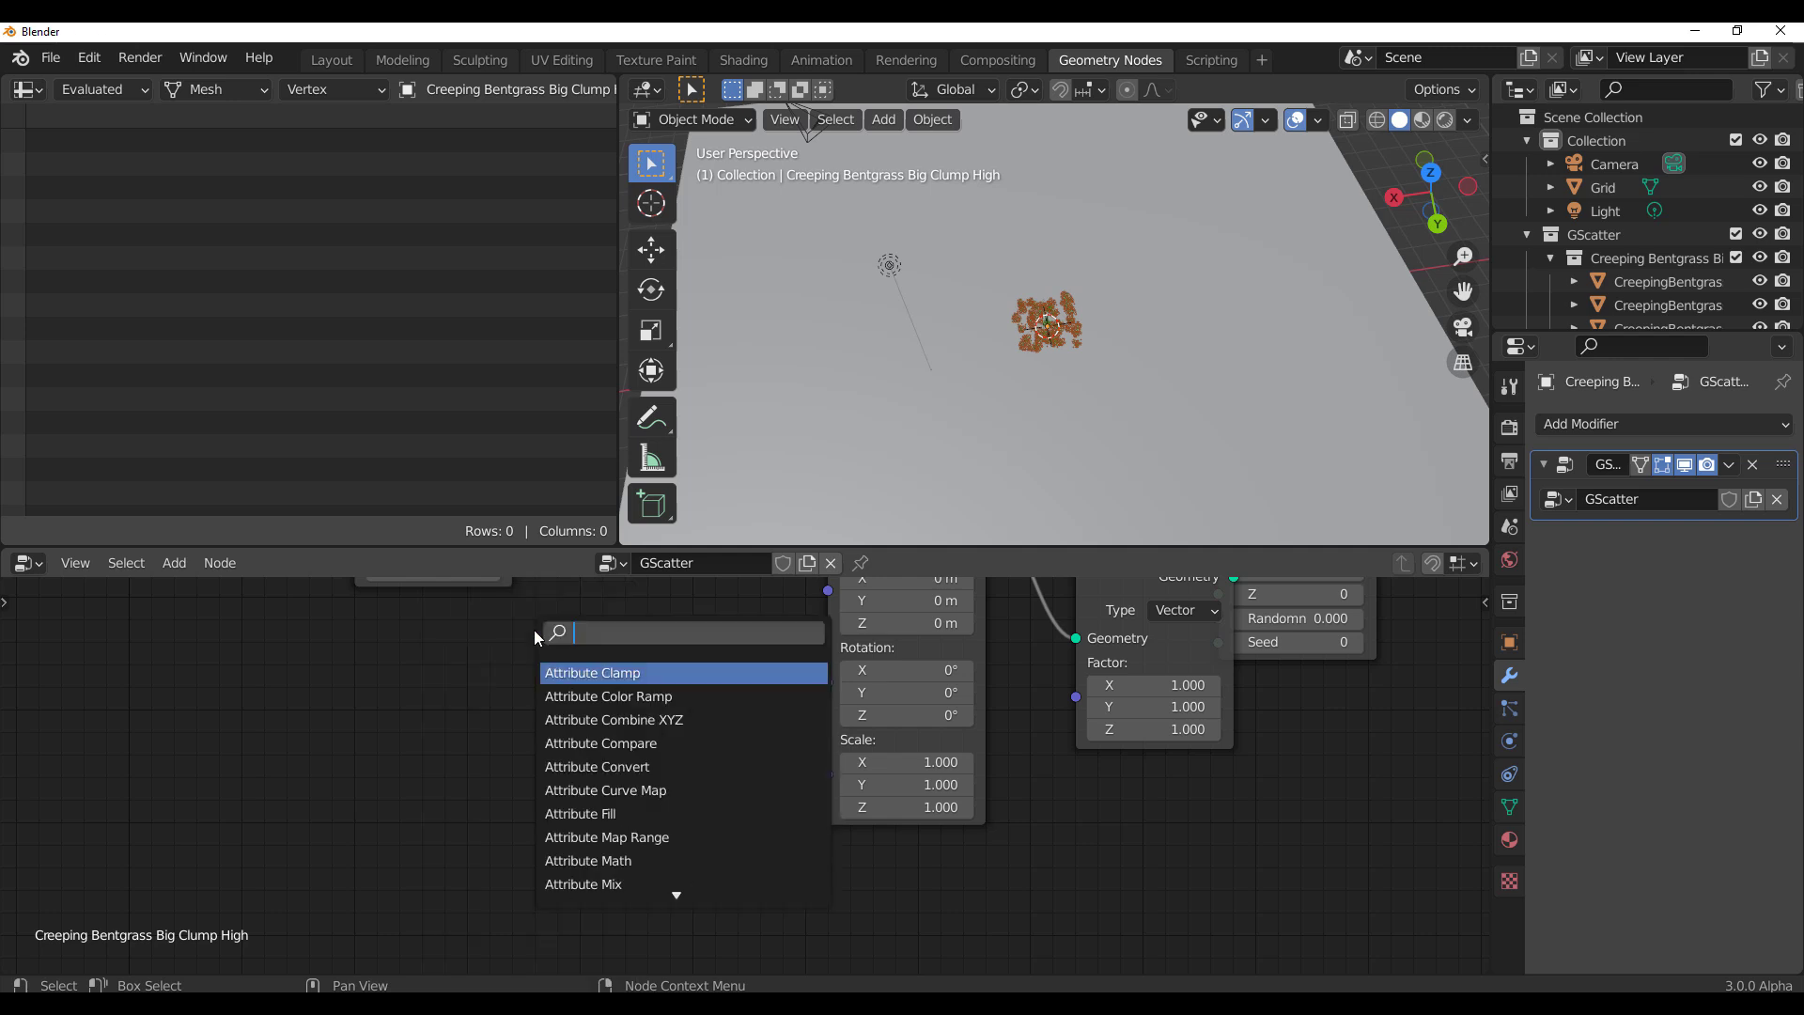
text(obj info)
key(Return)
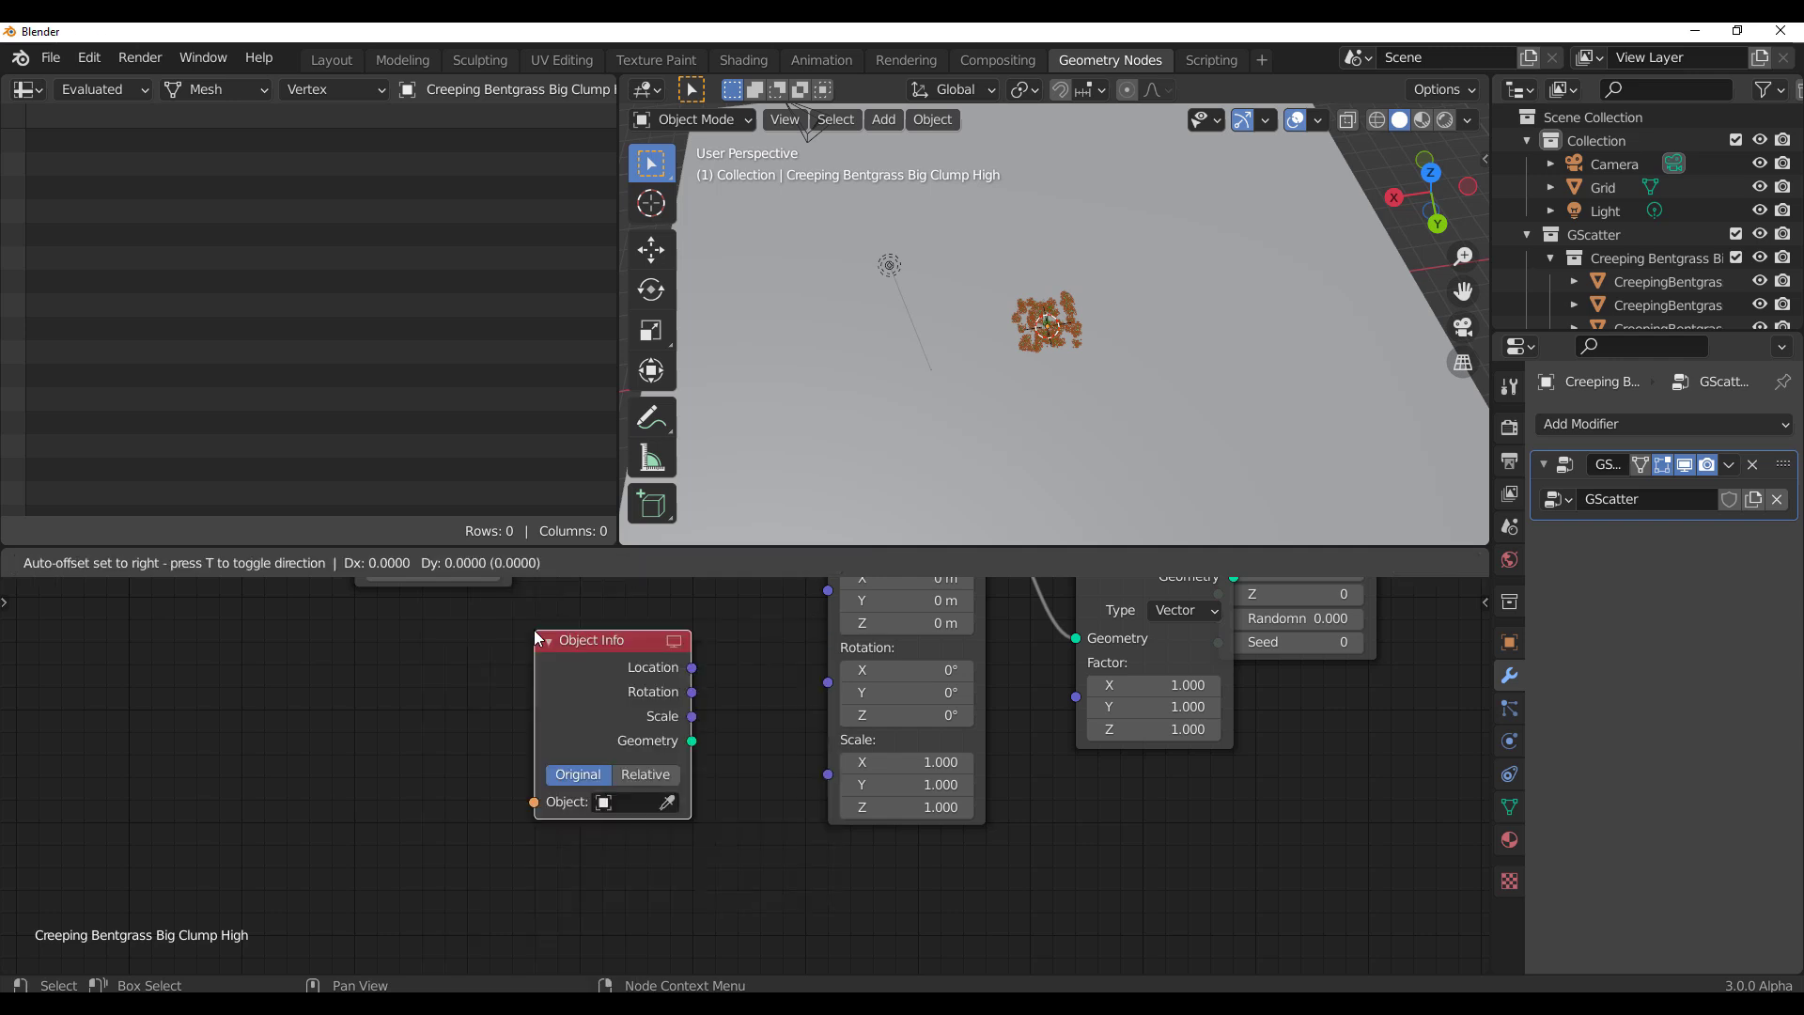
click(537, 638)
Step: Set Grid as the Object Info node's object and link its Scale output to the Transform node's Scale input
click(625, 802)
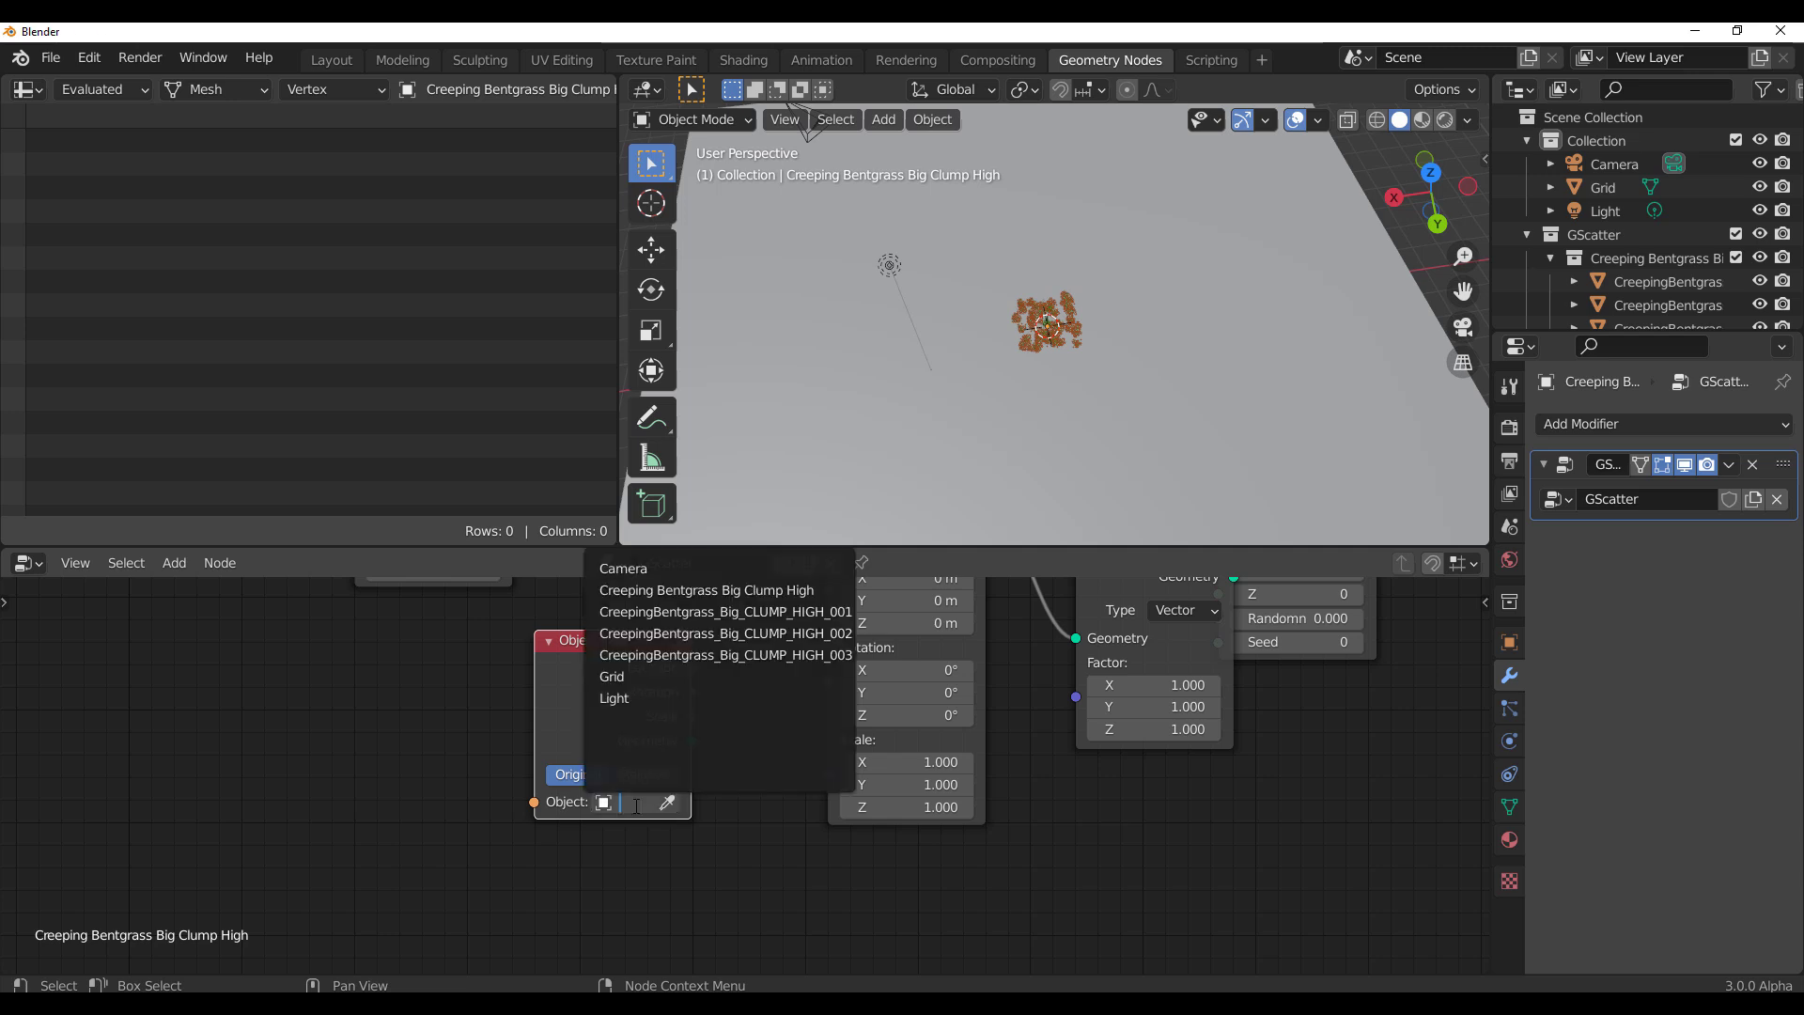
click(643, 677)
drag(693, 717, 831, 776)
middle_drag(1029, 365, 1095, 385)
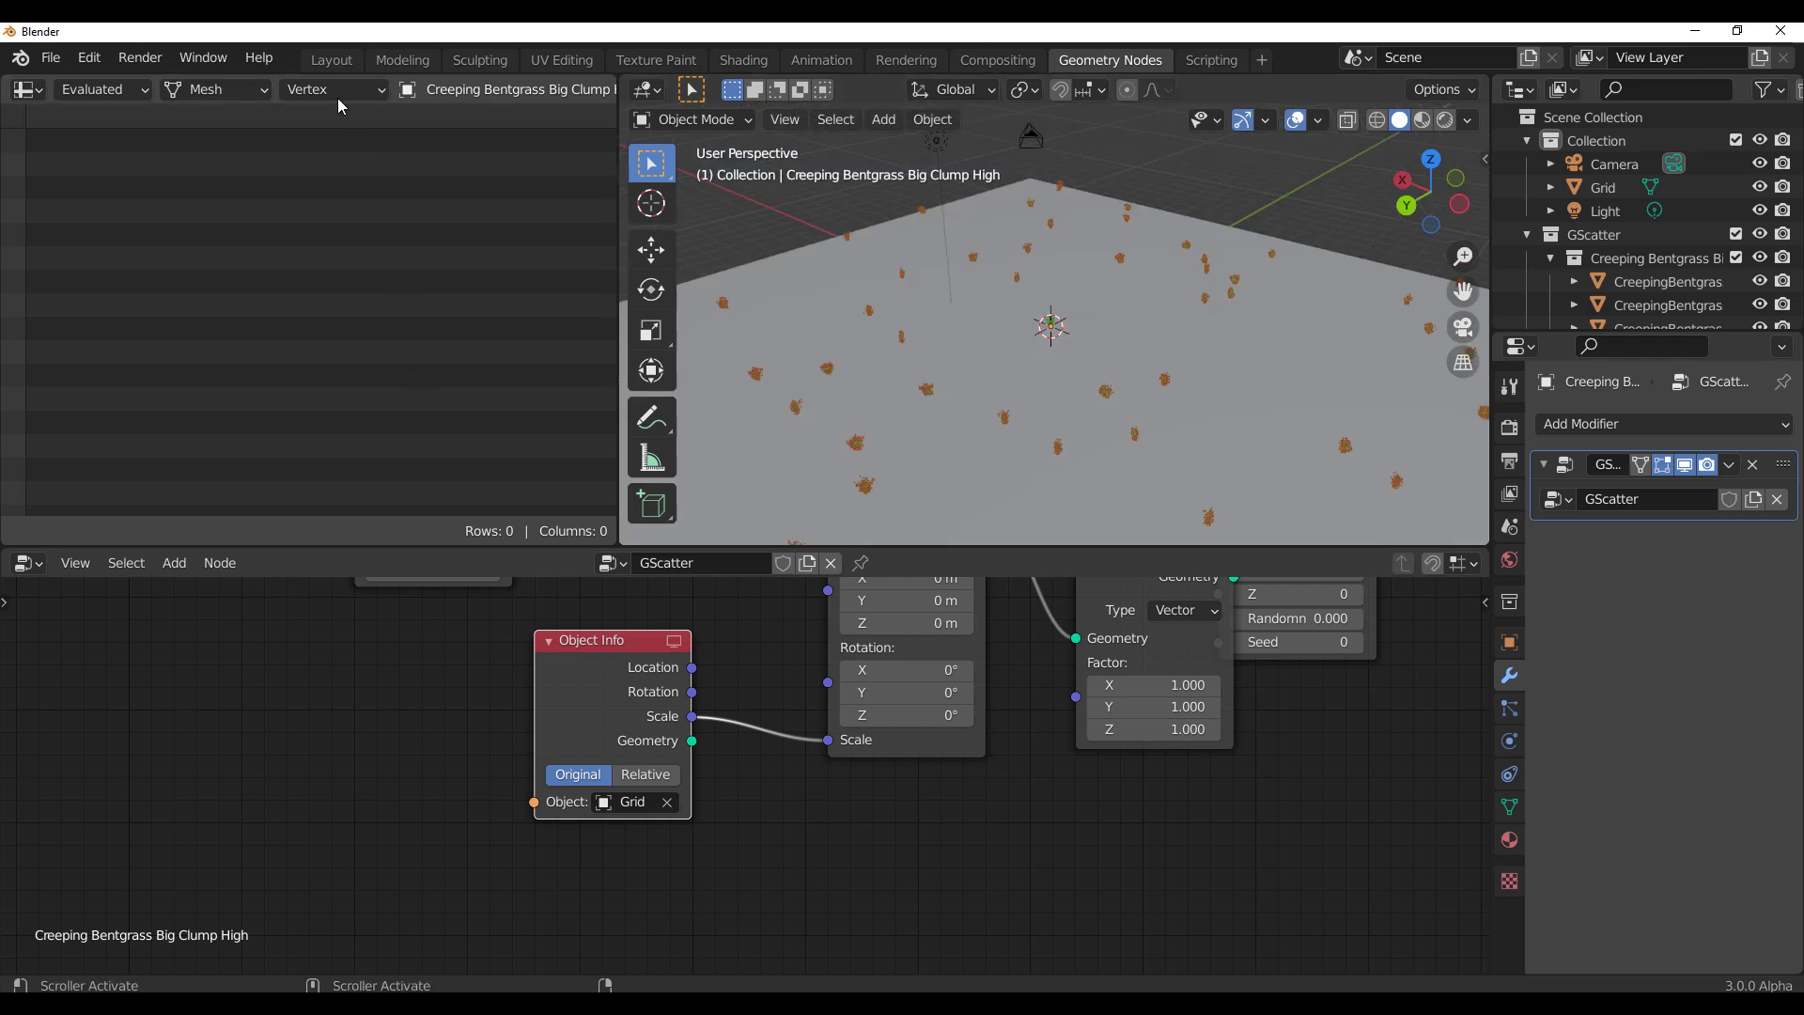
Step: Return to the Layout workspace and set the grass scatter's density to 234 and its scale to about 2.453
click(331, 59)
scroll(775, 470, down, 4)
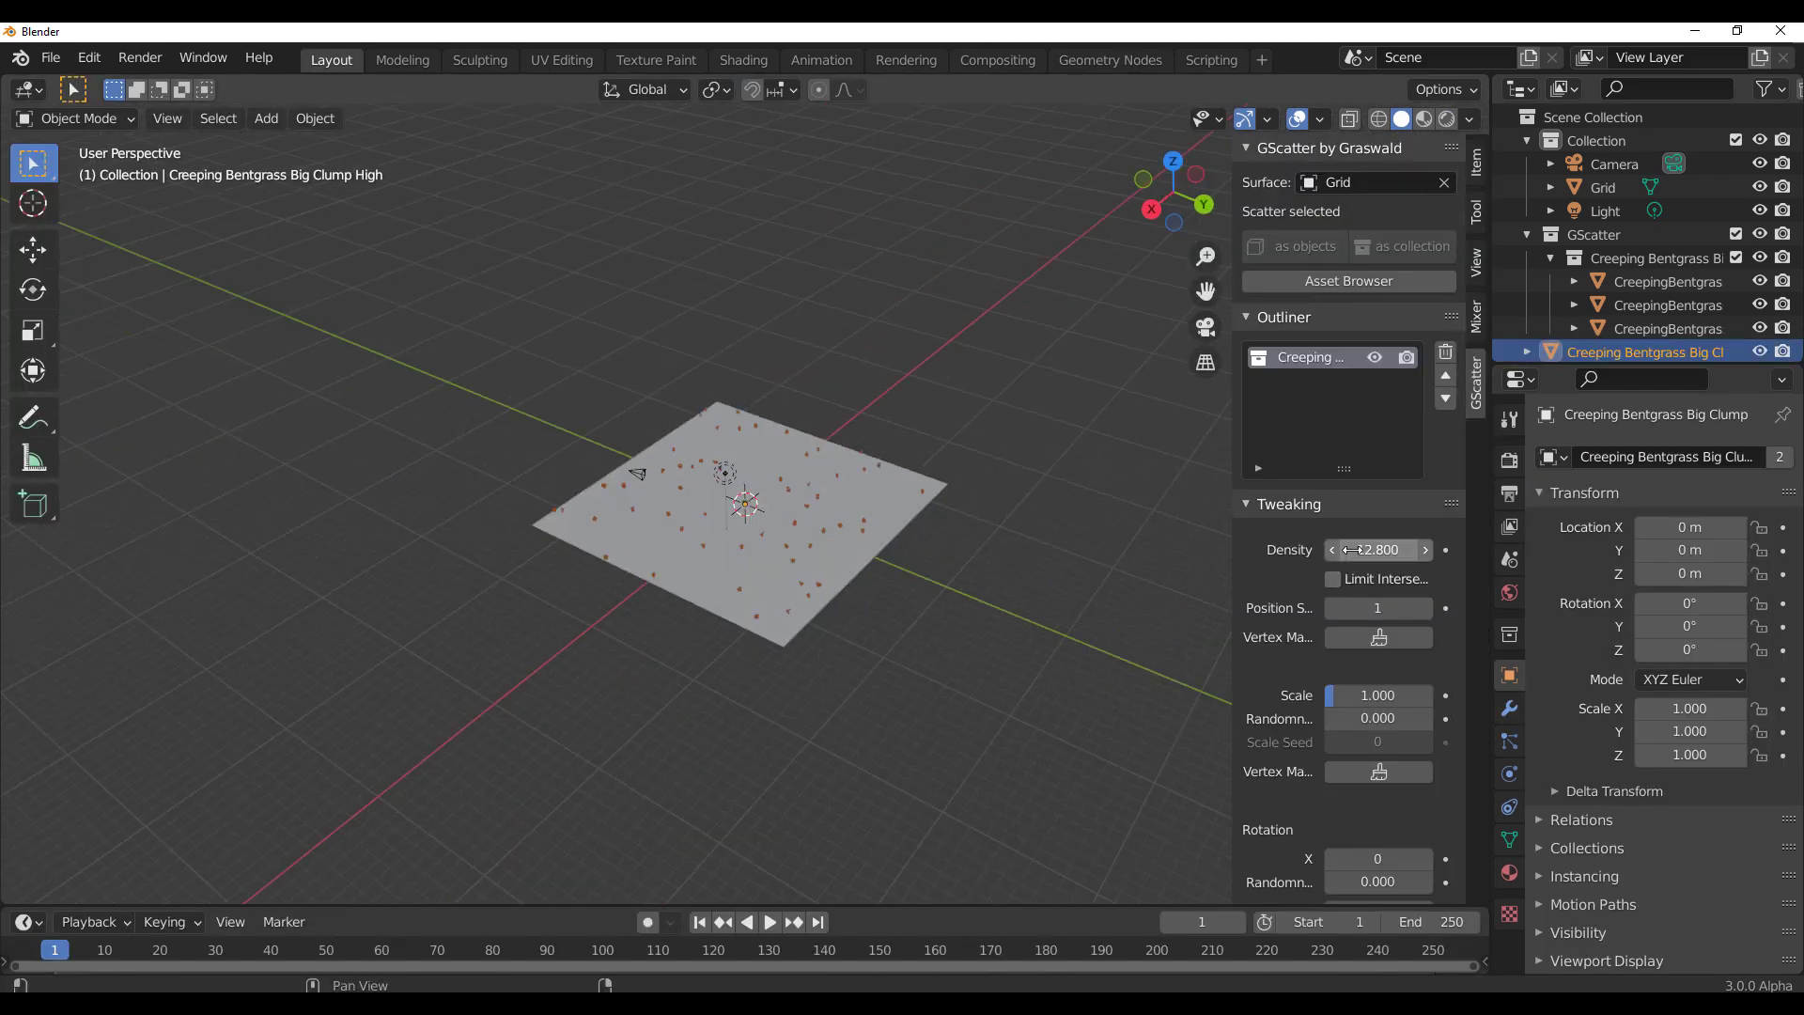
drag(1377, 550, 1352, 585)
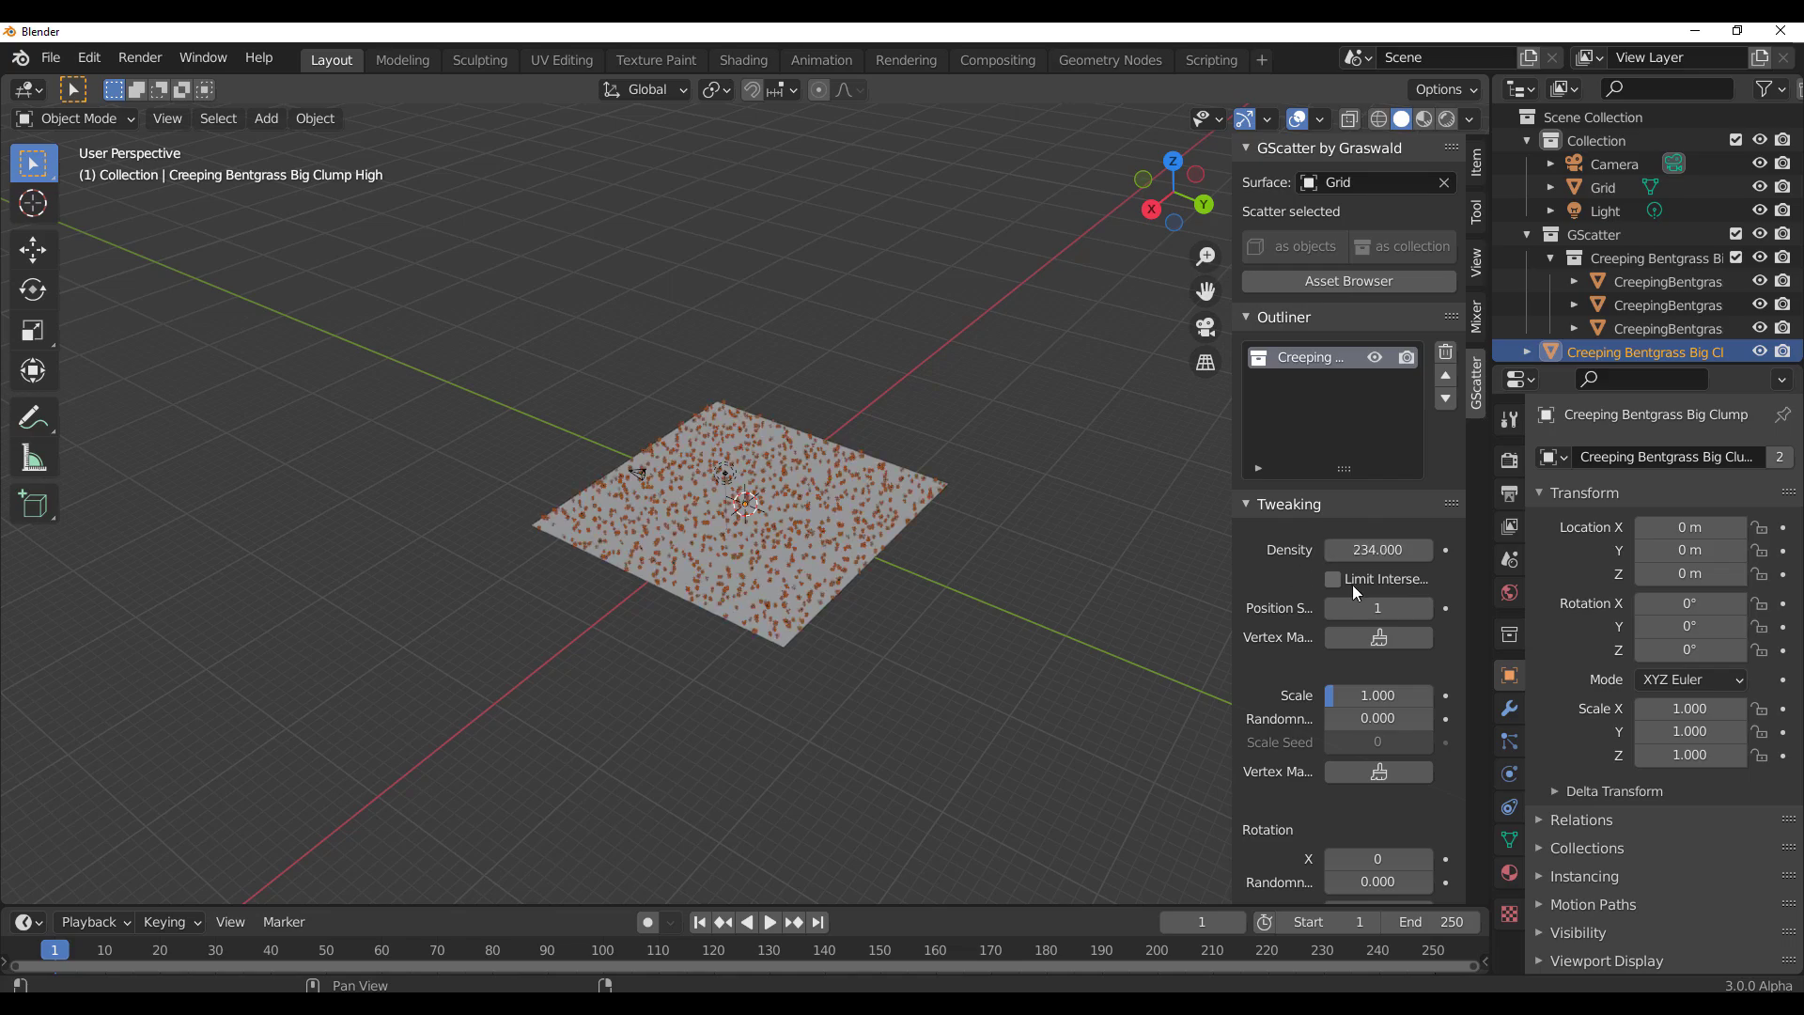
drag(1355, 695, 1371, 695)
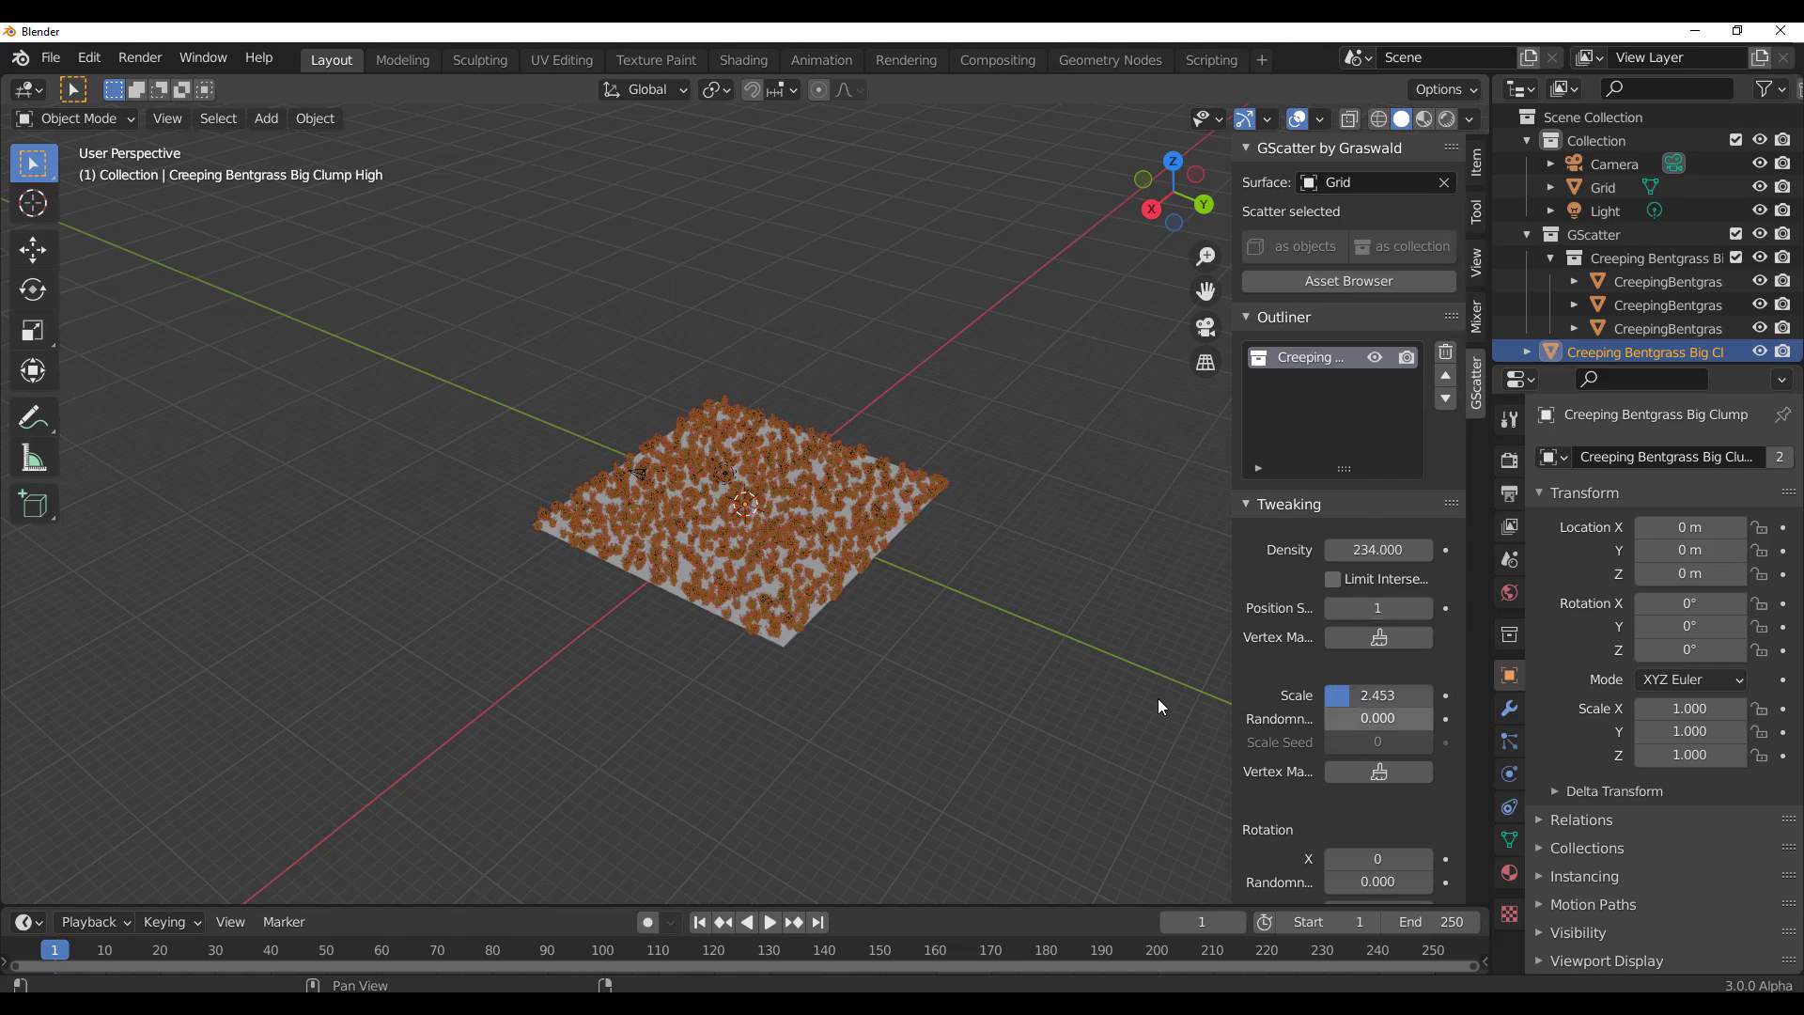
Step: Start painting the grass scatter's density vertex mask and paint a full-weight area along one side of the mask surface
scroll(765, 536, up, 5)
mouse_move(765, 535)
middle_down()
mouse_move(924, 489)
mouse_move(926, 578)
middle_up()
click(1378, 642)
middle_drag(757, 602, 902, 703)
scroll(874, 704, up, 5)
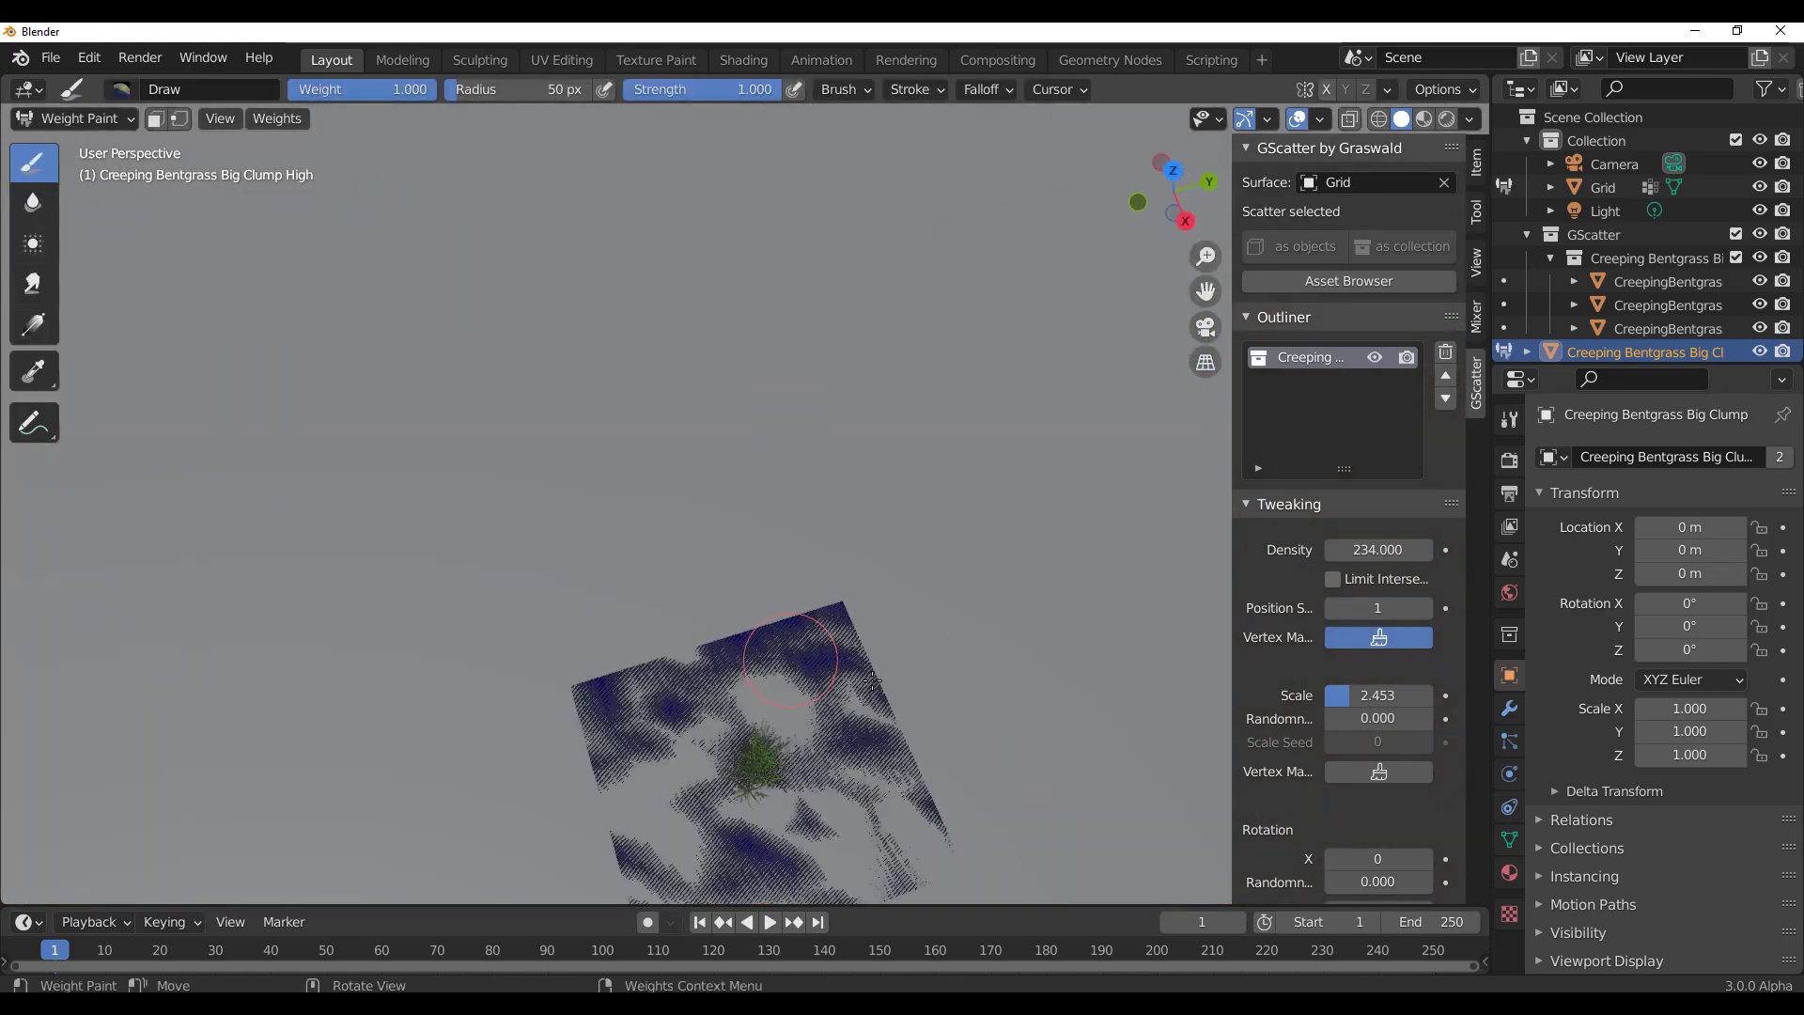
shift+middle_drag(861, 644, 825, 528)
scroll(846, 573, up, 3)
middle_drag(908, 630, 913, 582)
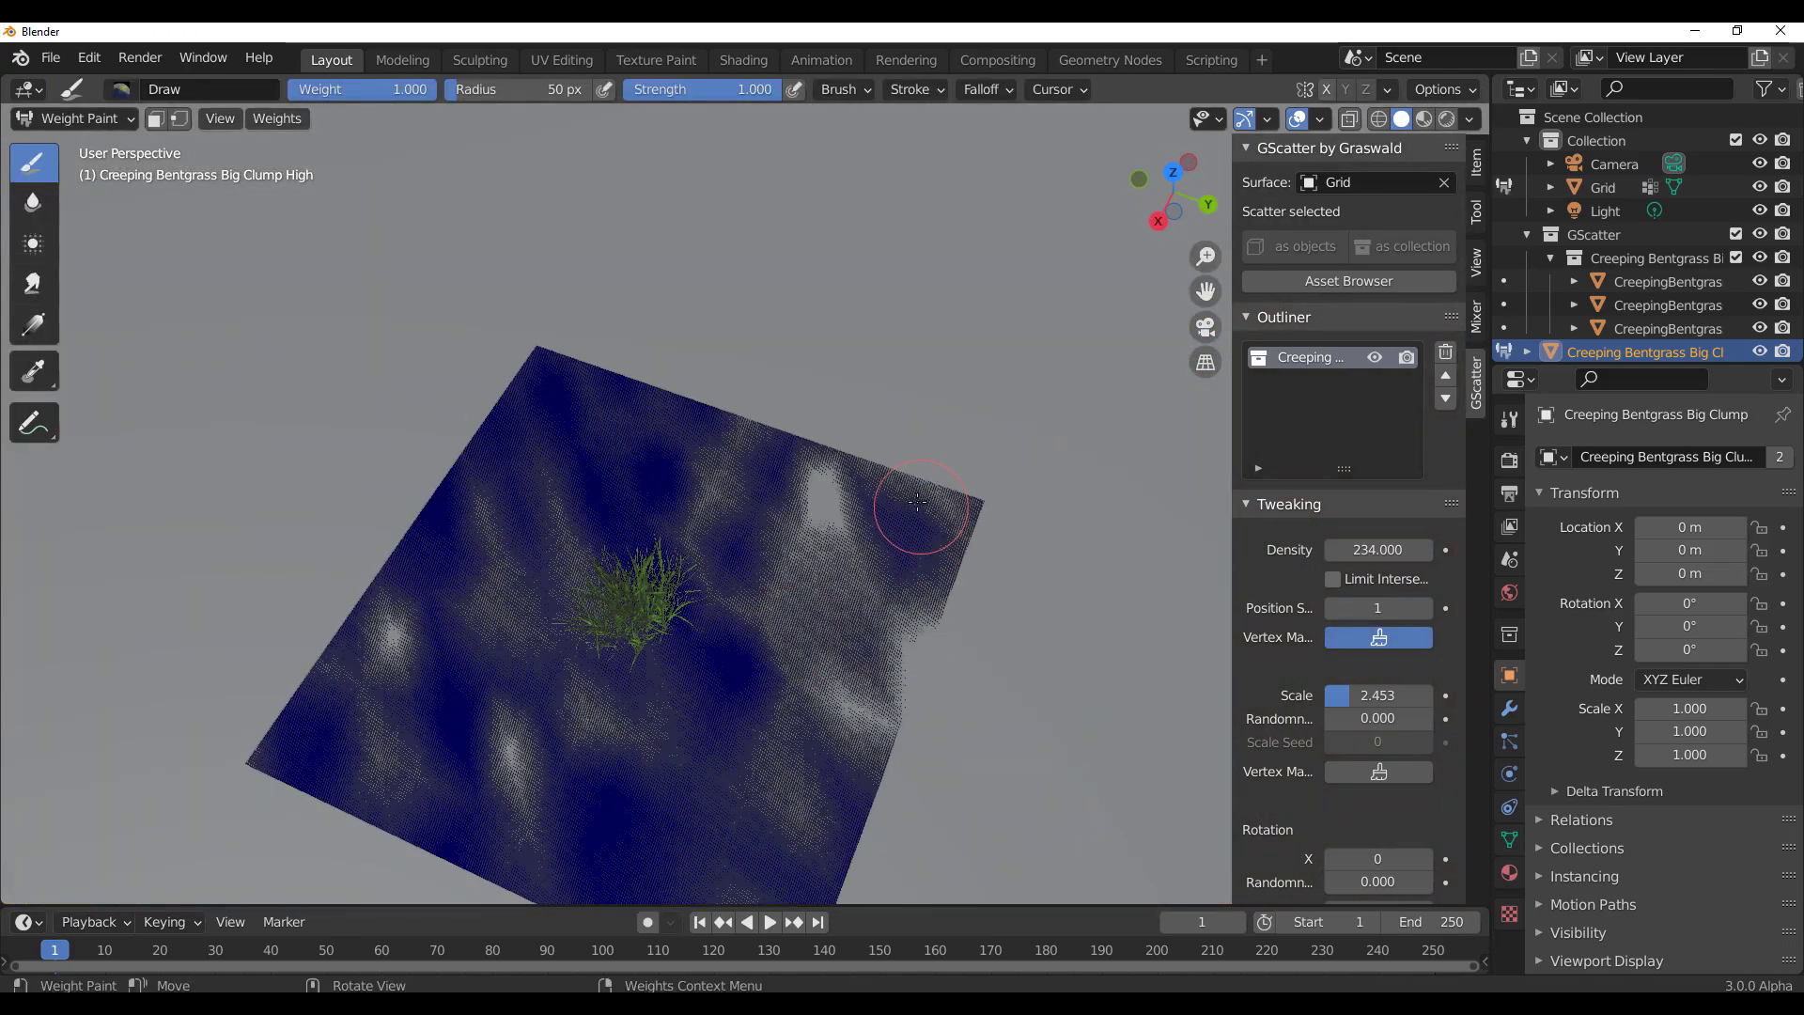
mouse_move(919, 502)
mouse_down()
mouse_move(827, 742)
mouse_move(770, 733)
mouse_move(785, 670)
mouse_up()
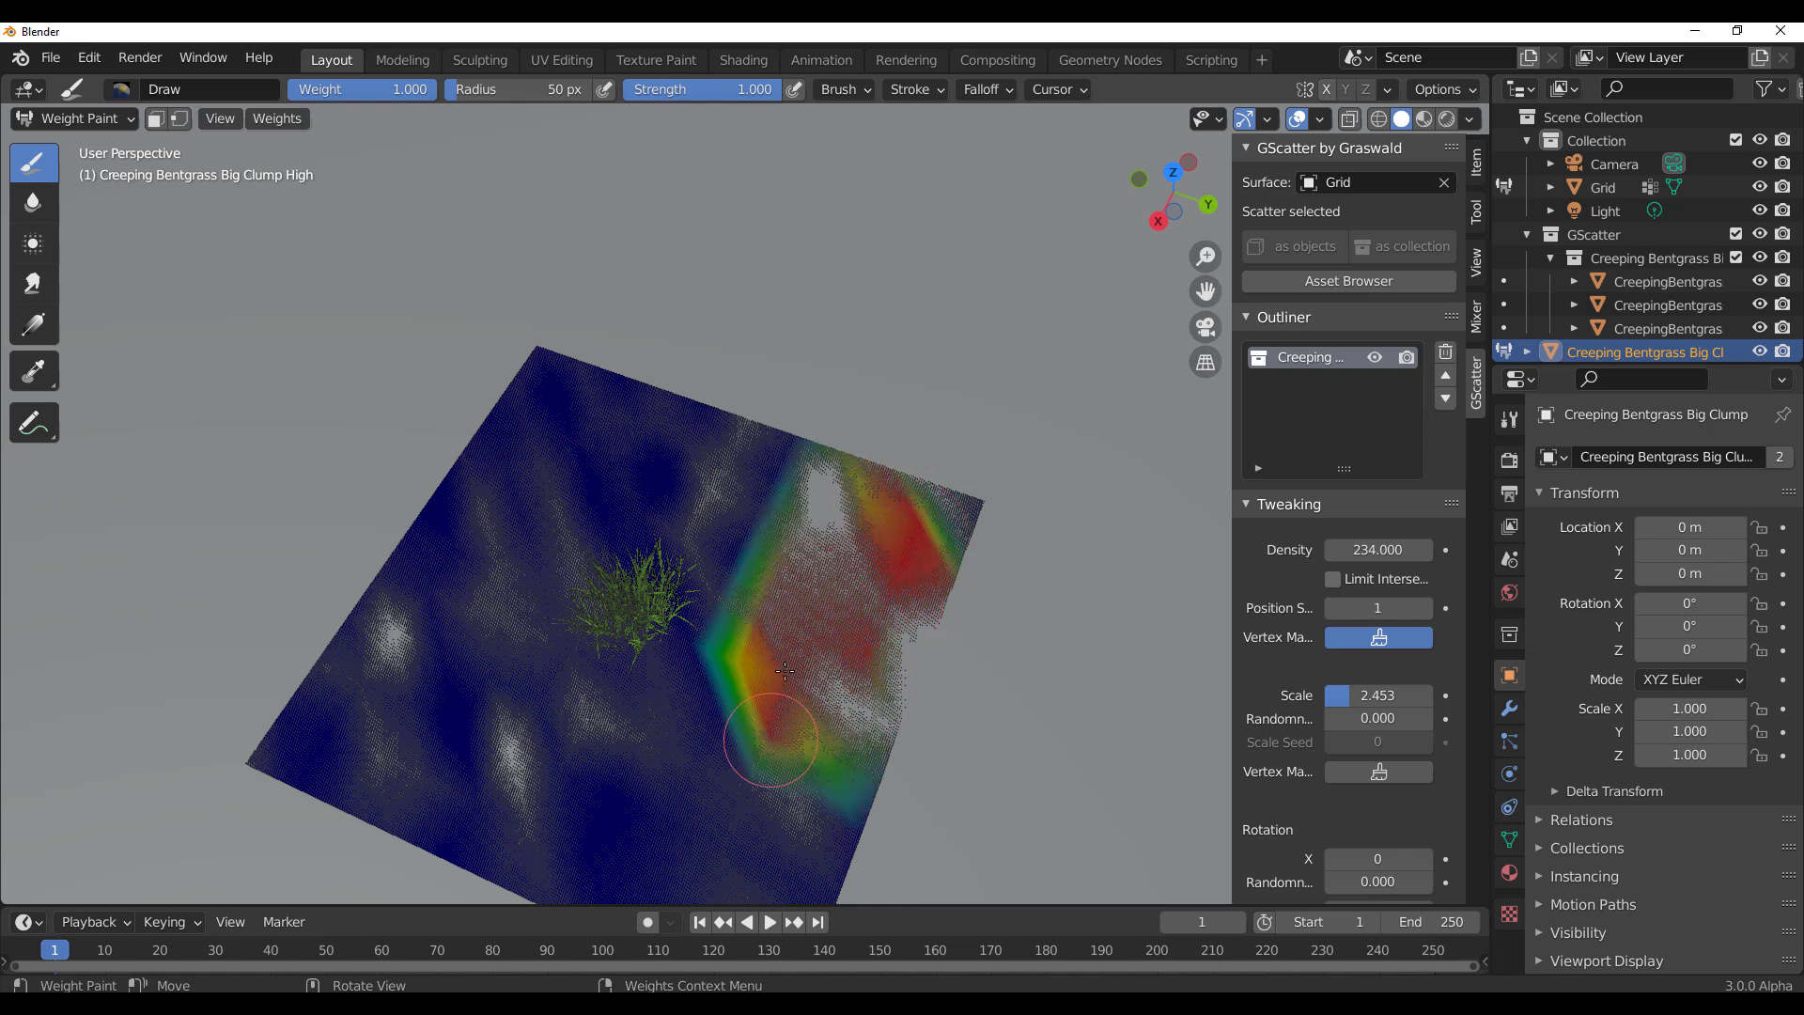
Step: Paint a second full-weight area on the opposite side of the grass density mask and leave mask painting
scroll(784, 670, down, 13)
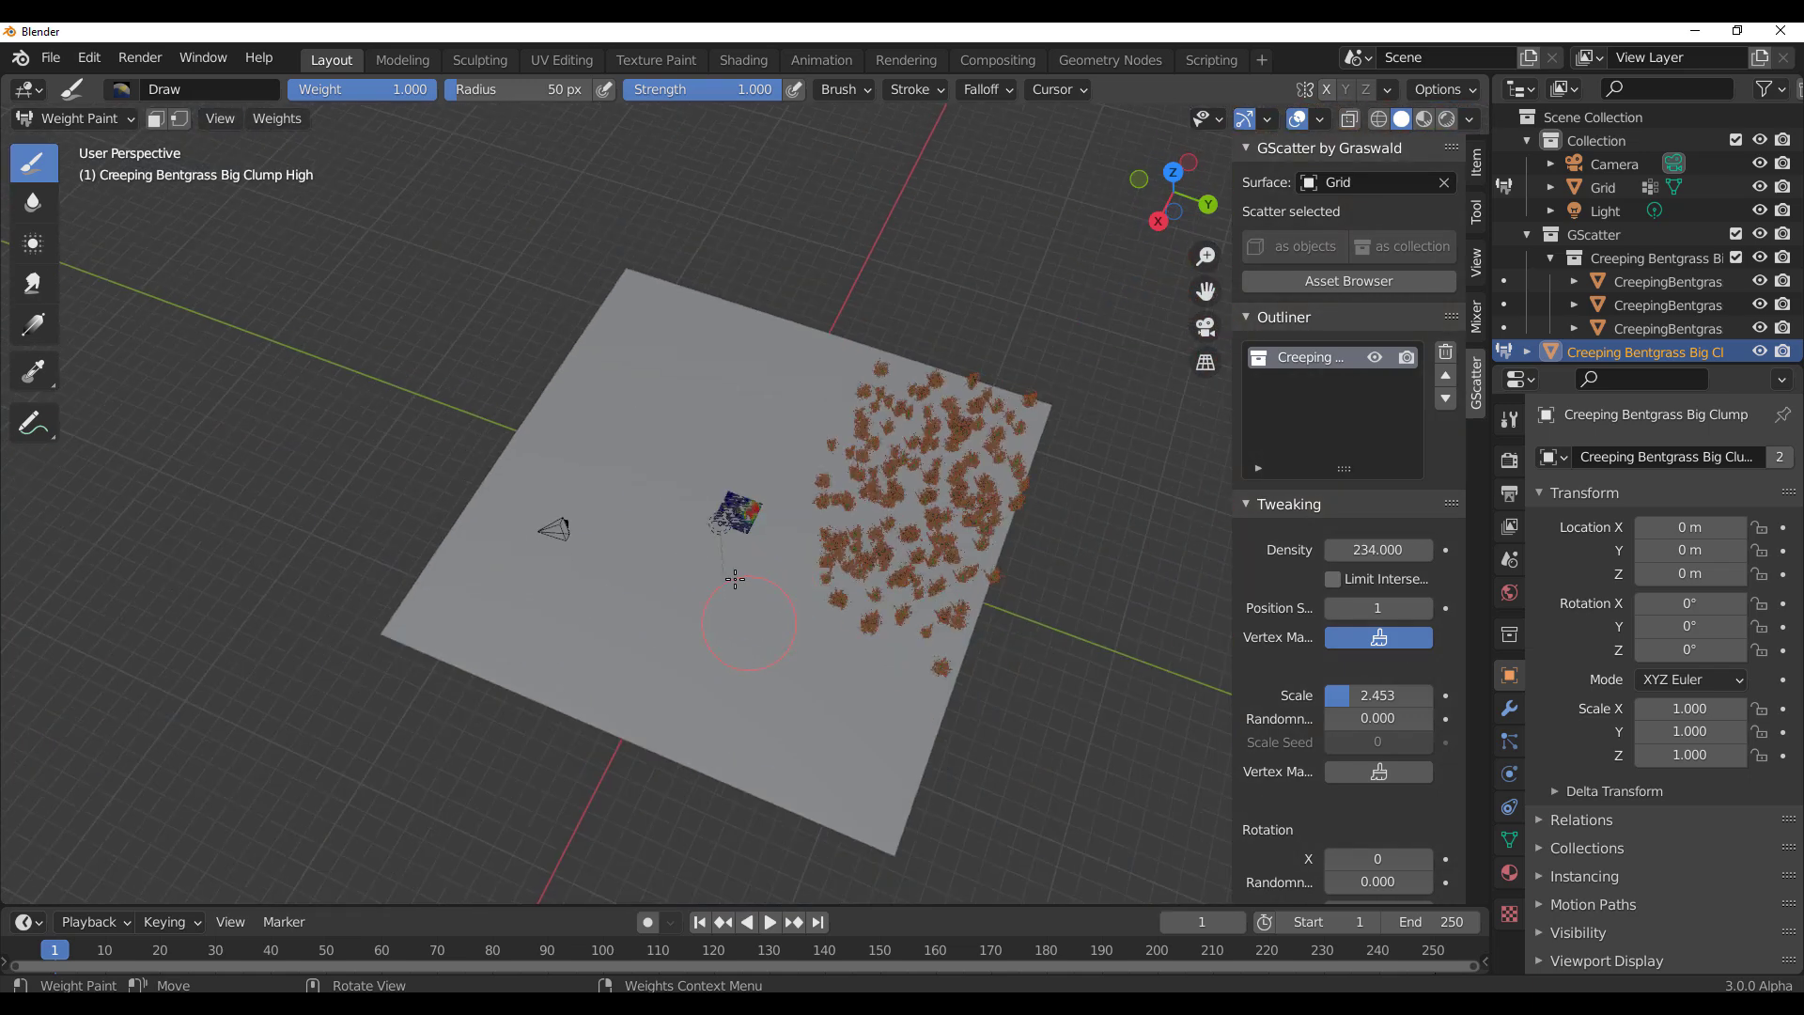
scroll(789, 592, up, 3)
mouse_move(832, 604)
middle_down()
mouse_move(849, 605)
mouse_move(738, 647)
middle_up()
scroll(738, 647, up, 3)
mouse_move(706, 684)
mouse_down()
mouse_move(632, 647)
mouse_move(738, 619)
mouse_up()
scroll(744, 610, down, 1)
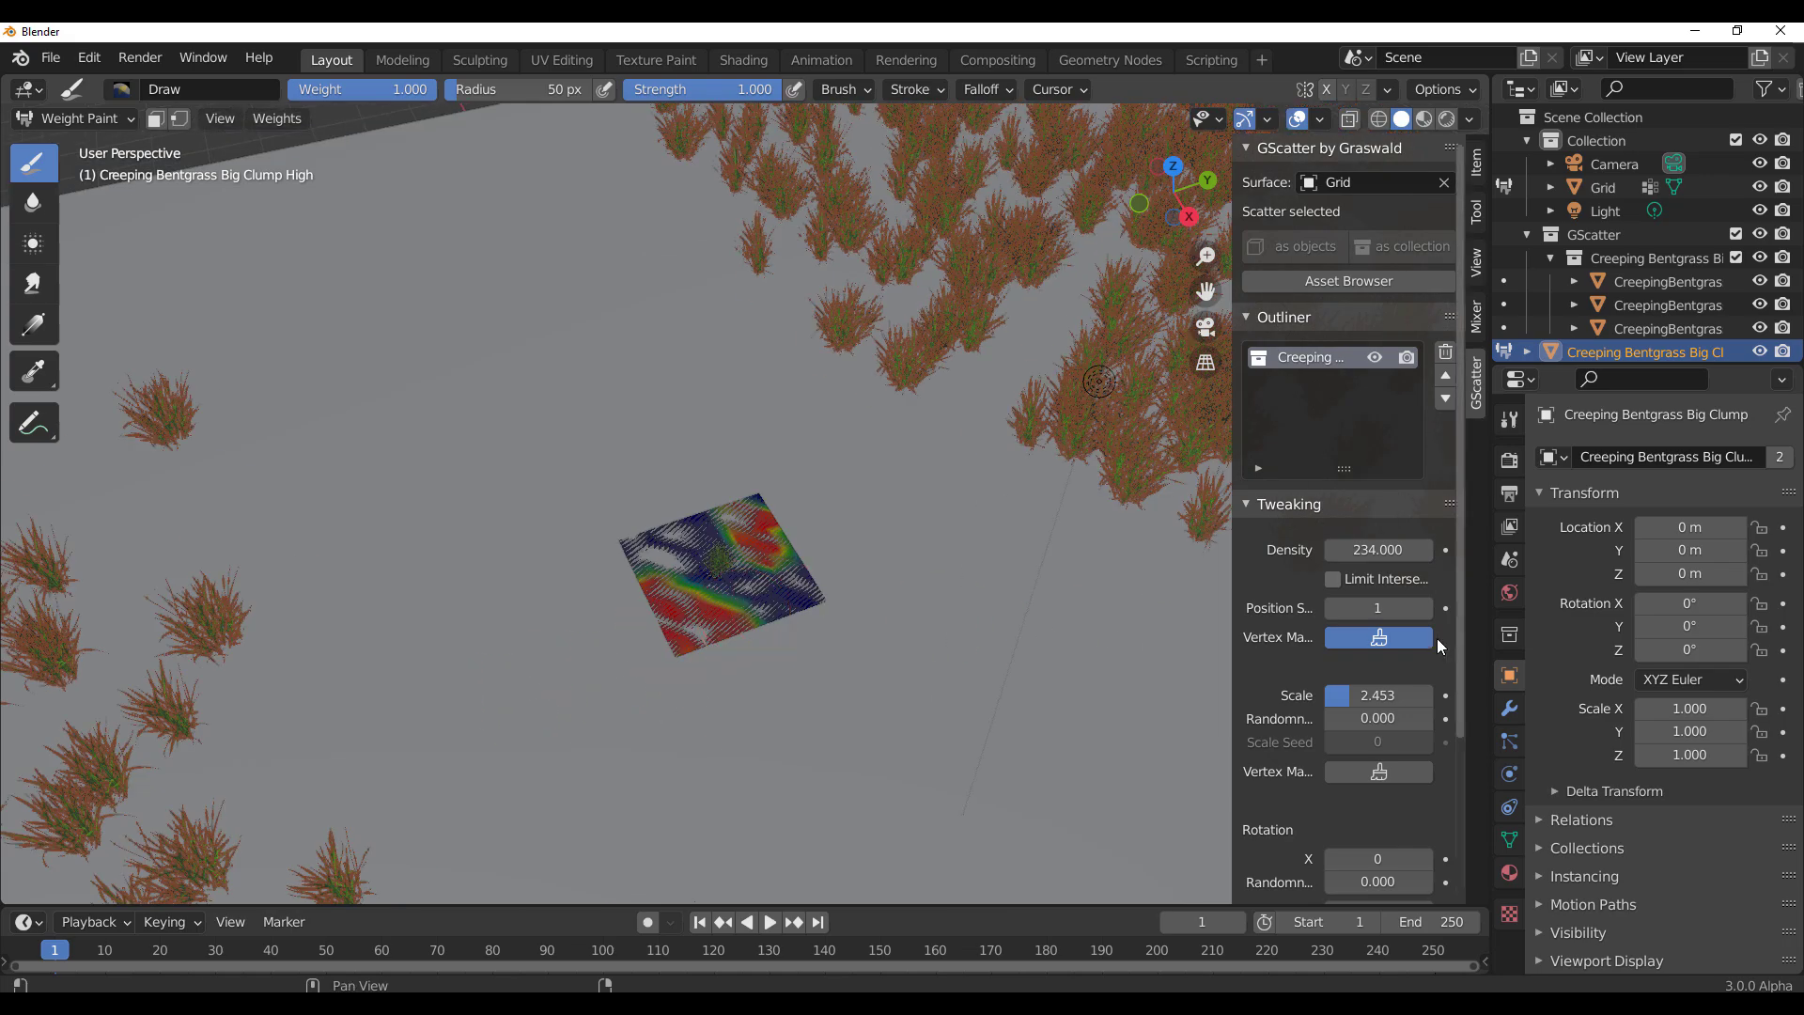
click(1397, 634)
scroll(615, 567, down, 5)
middle_drag(611, 562, 825, 482)
scroll(825, 482, up, 4)
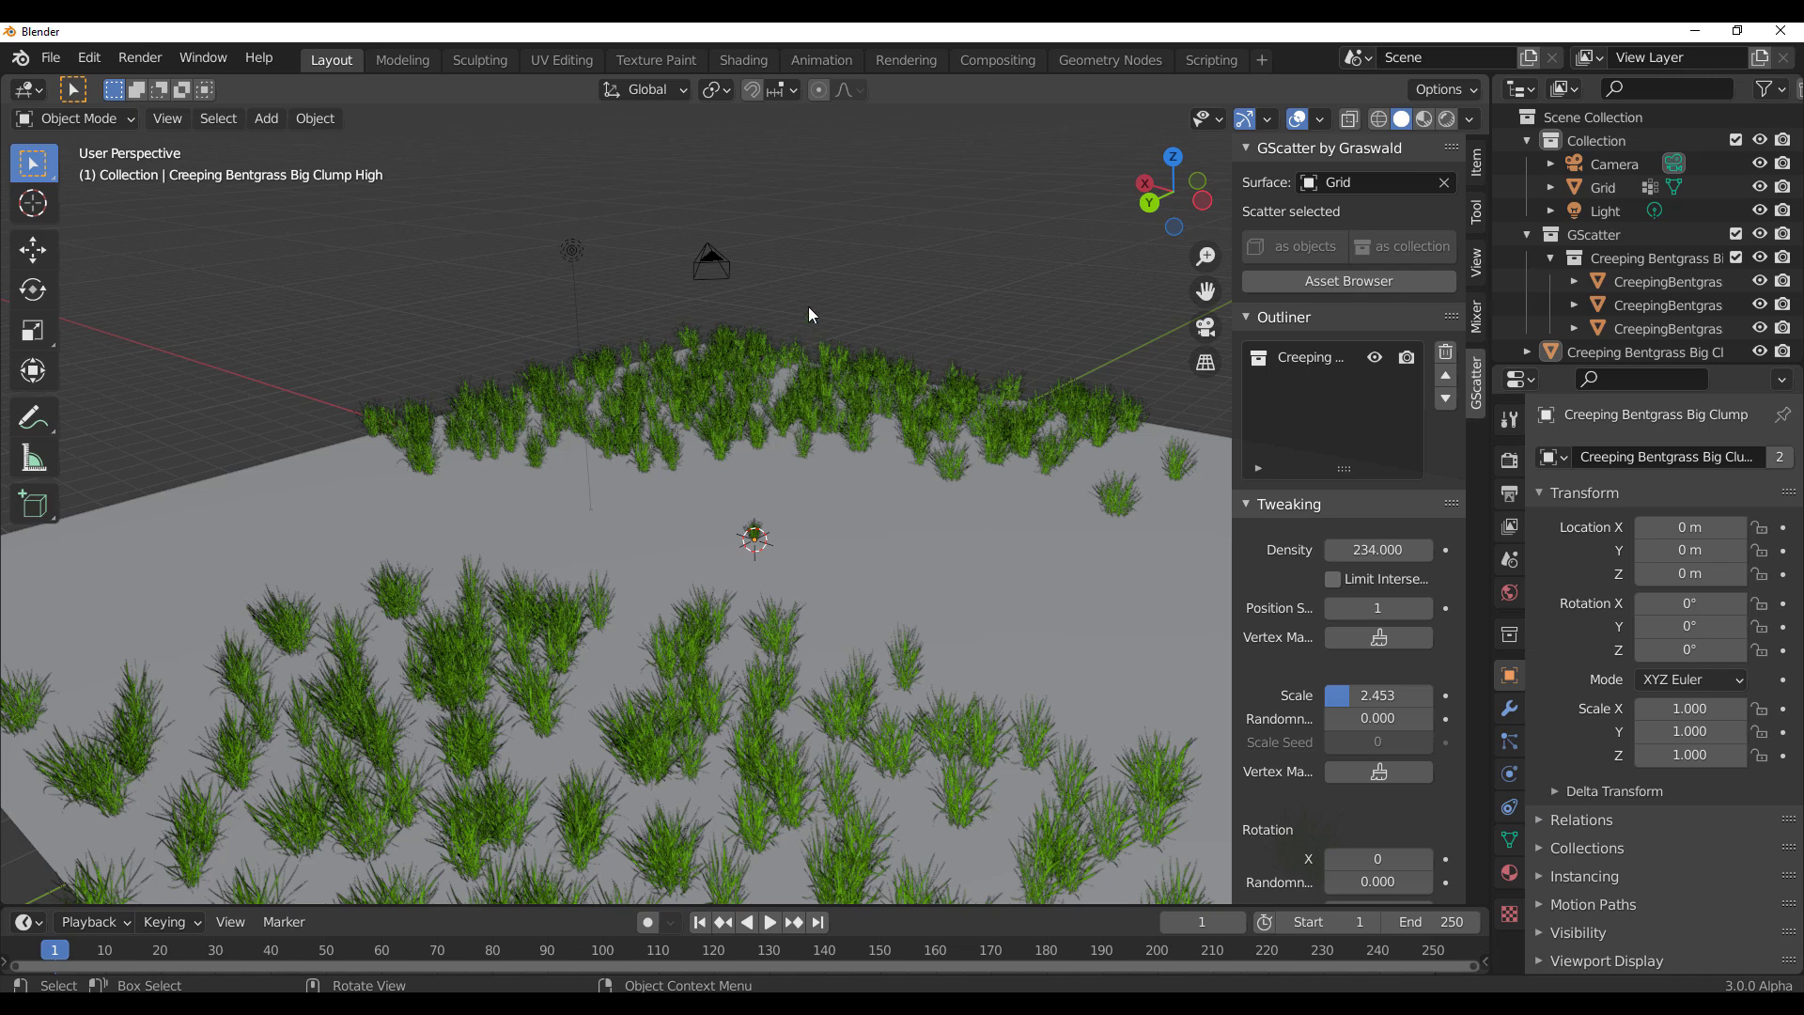
Step: Add a cube mesh and move it above the grid to about X -2.65, Y 0.32, Z 7.07 m
scroll(806, 306, down, 3)
mouse_move(751, 453)
middle_down()
mouse_move(925, 442)
mouse_move(932, 460)
mouse_move(735, 457)
middle_up()
scroll(904, 448, down, 5)
key(shift+a)
mouse_move(735, 457)
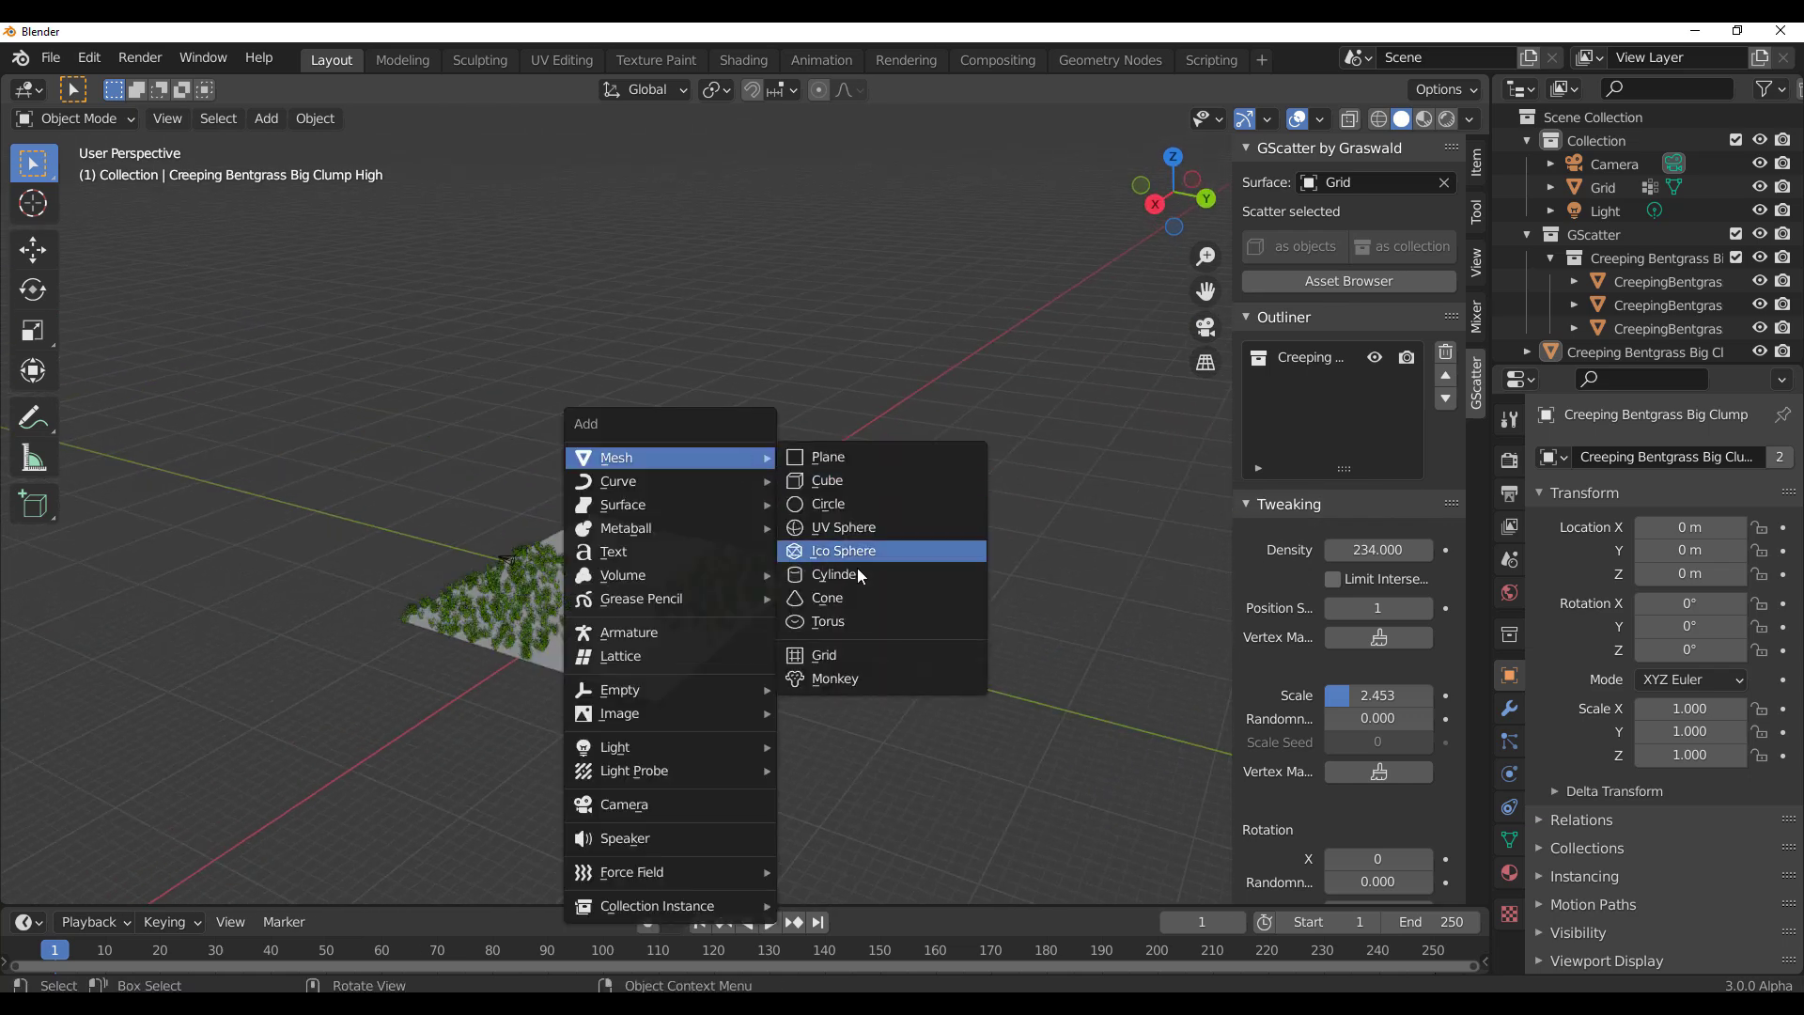
click(832, 480)
scroll(653, 555, up, 4)
middle_drag(624, 560, 709, 613)
key(g)
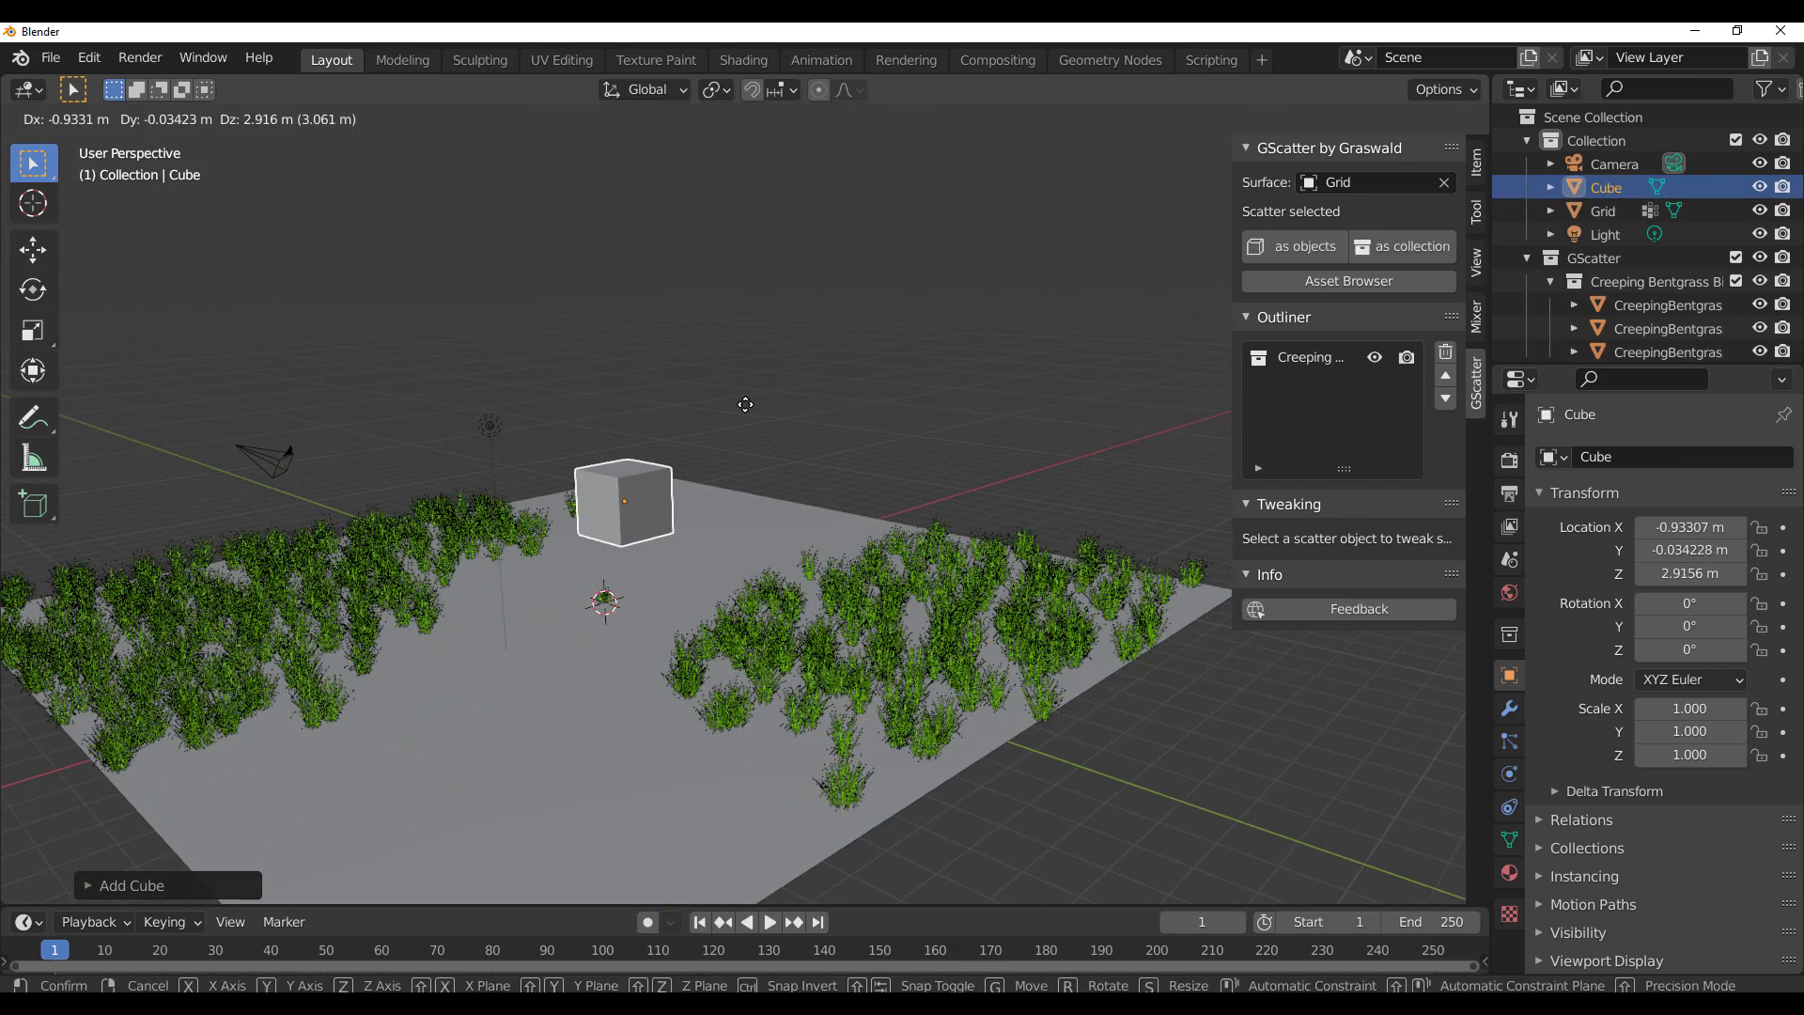
click(773, 368)
Step: Switch the selection tool to Tweak and bevel all of the cube's edges with 6 segments
drag(33, 163, 76, 197)
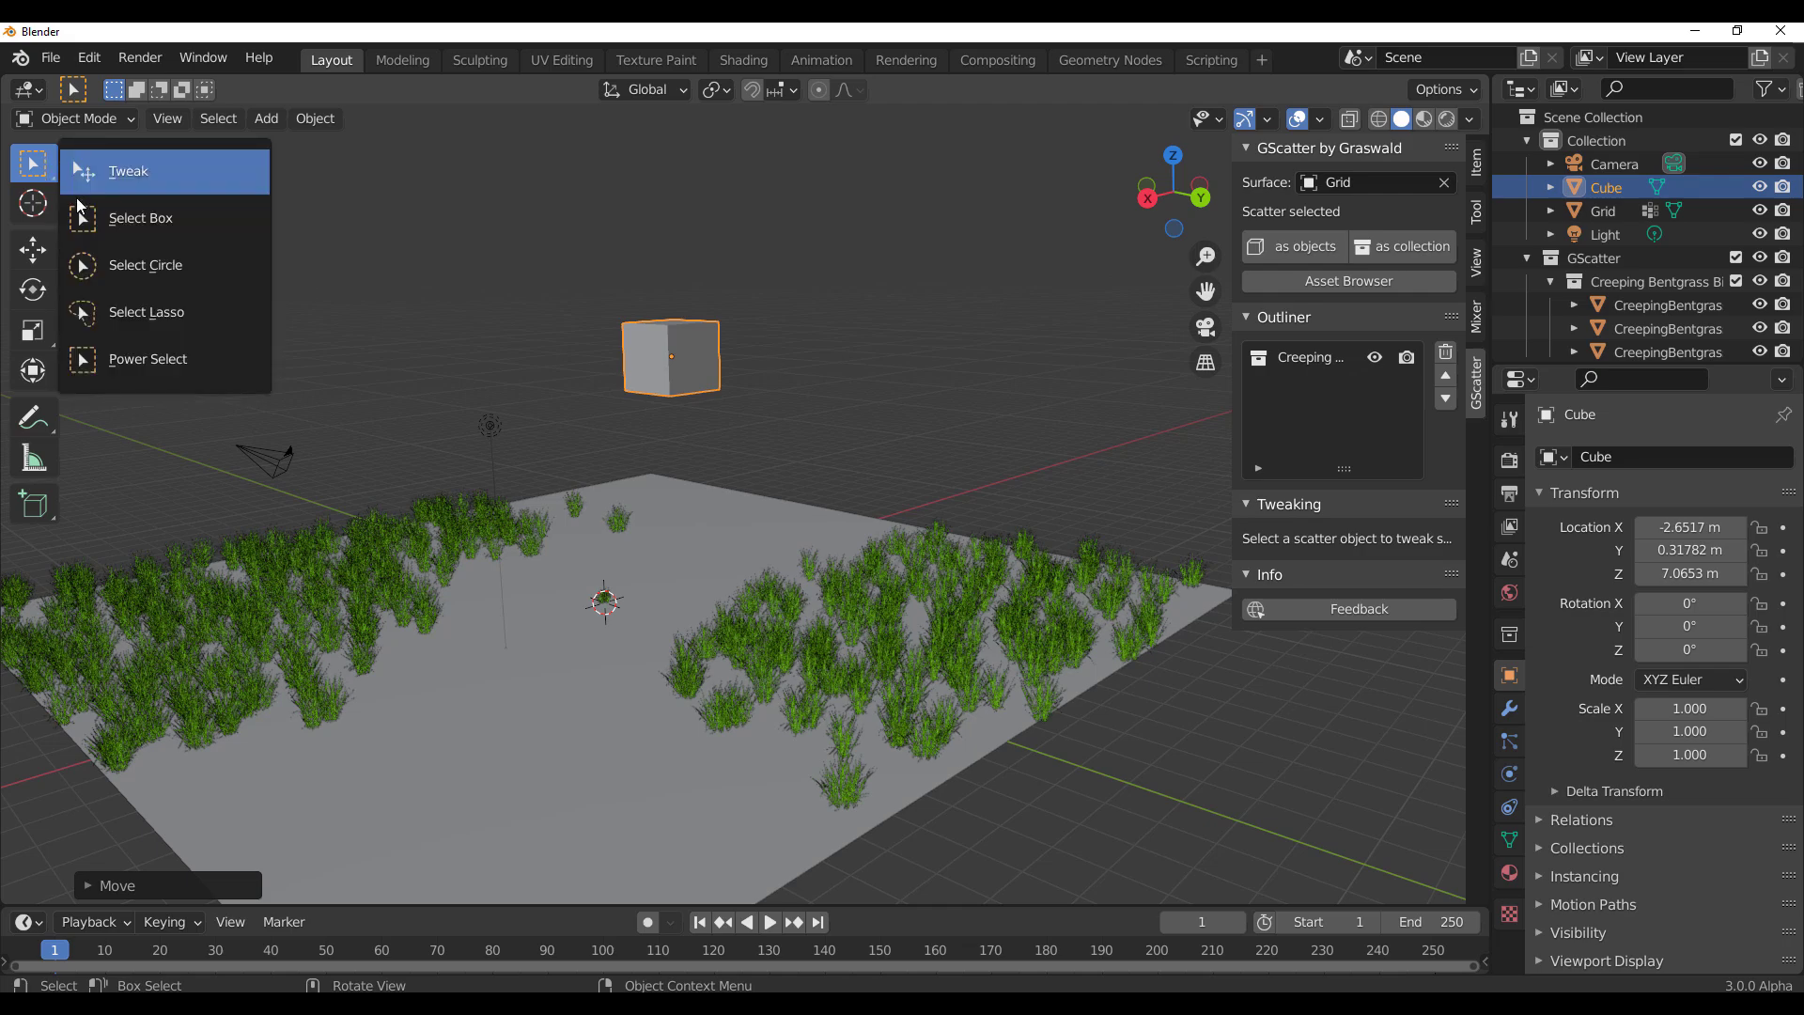
click(148, 357)
key(Tab)
scroll(702, 368, up, 5)
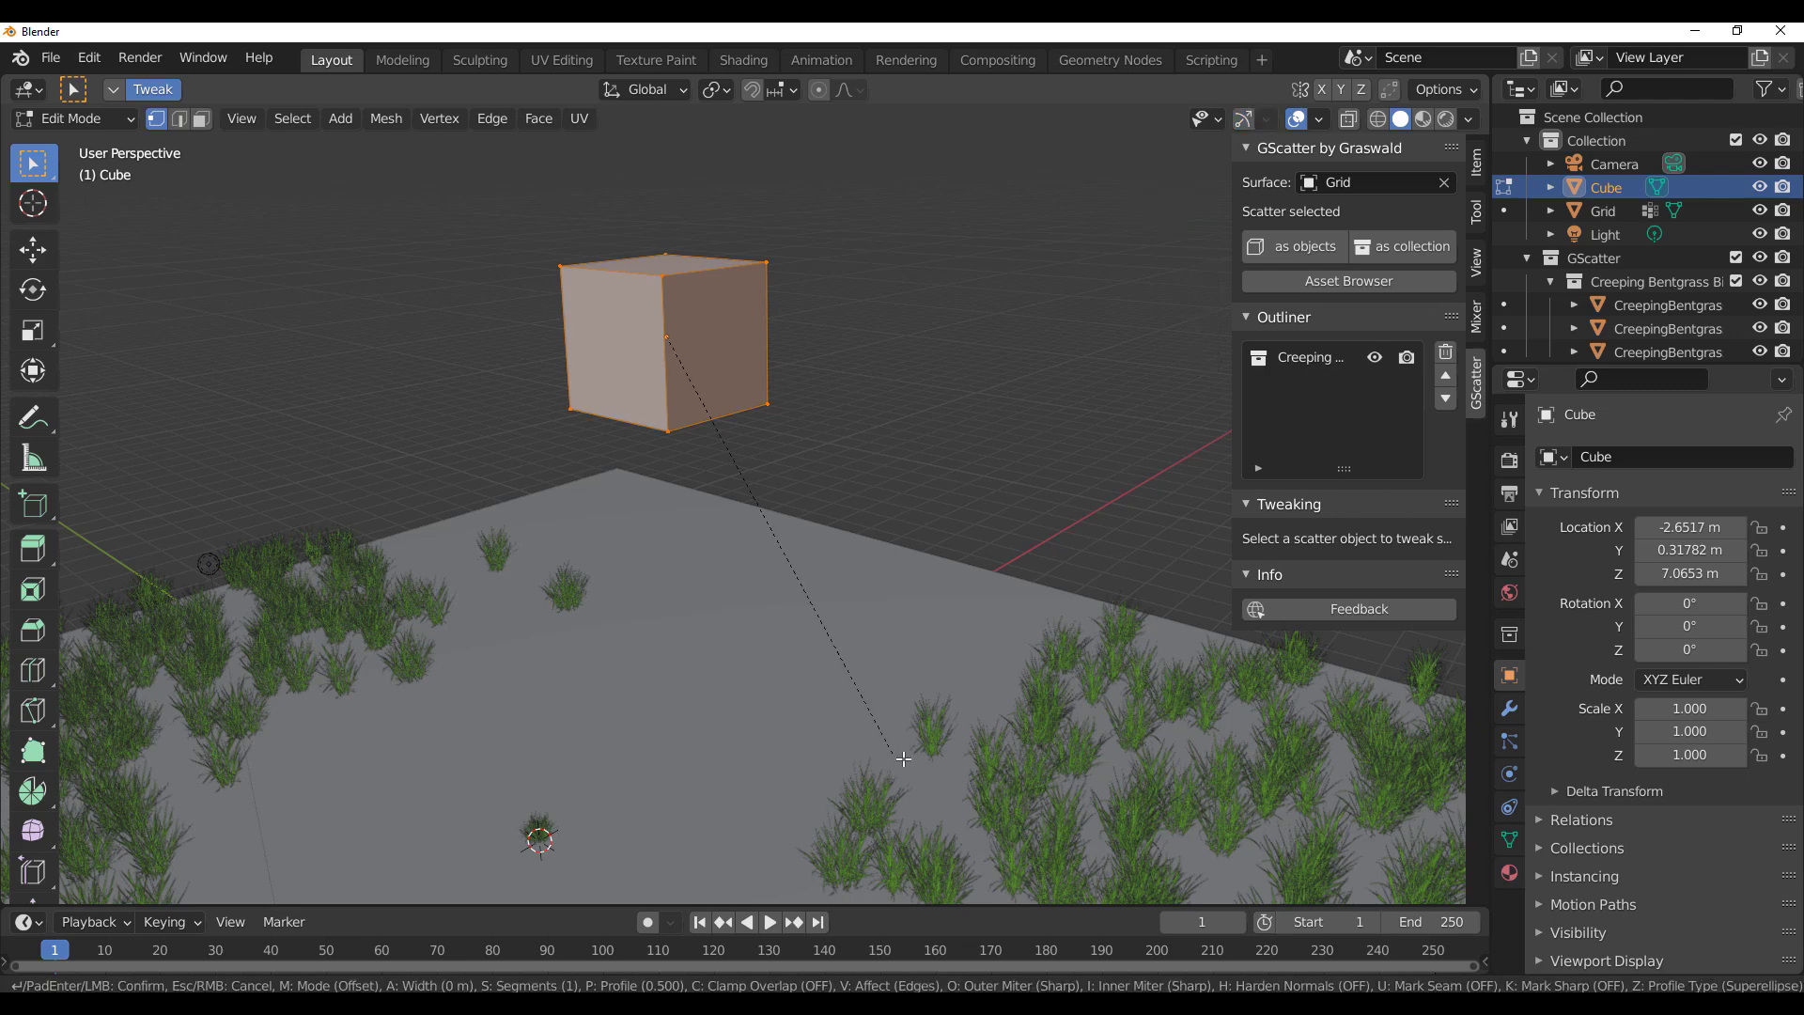
key(ctrl+b)
scroll(917, 768, up, 6)
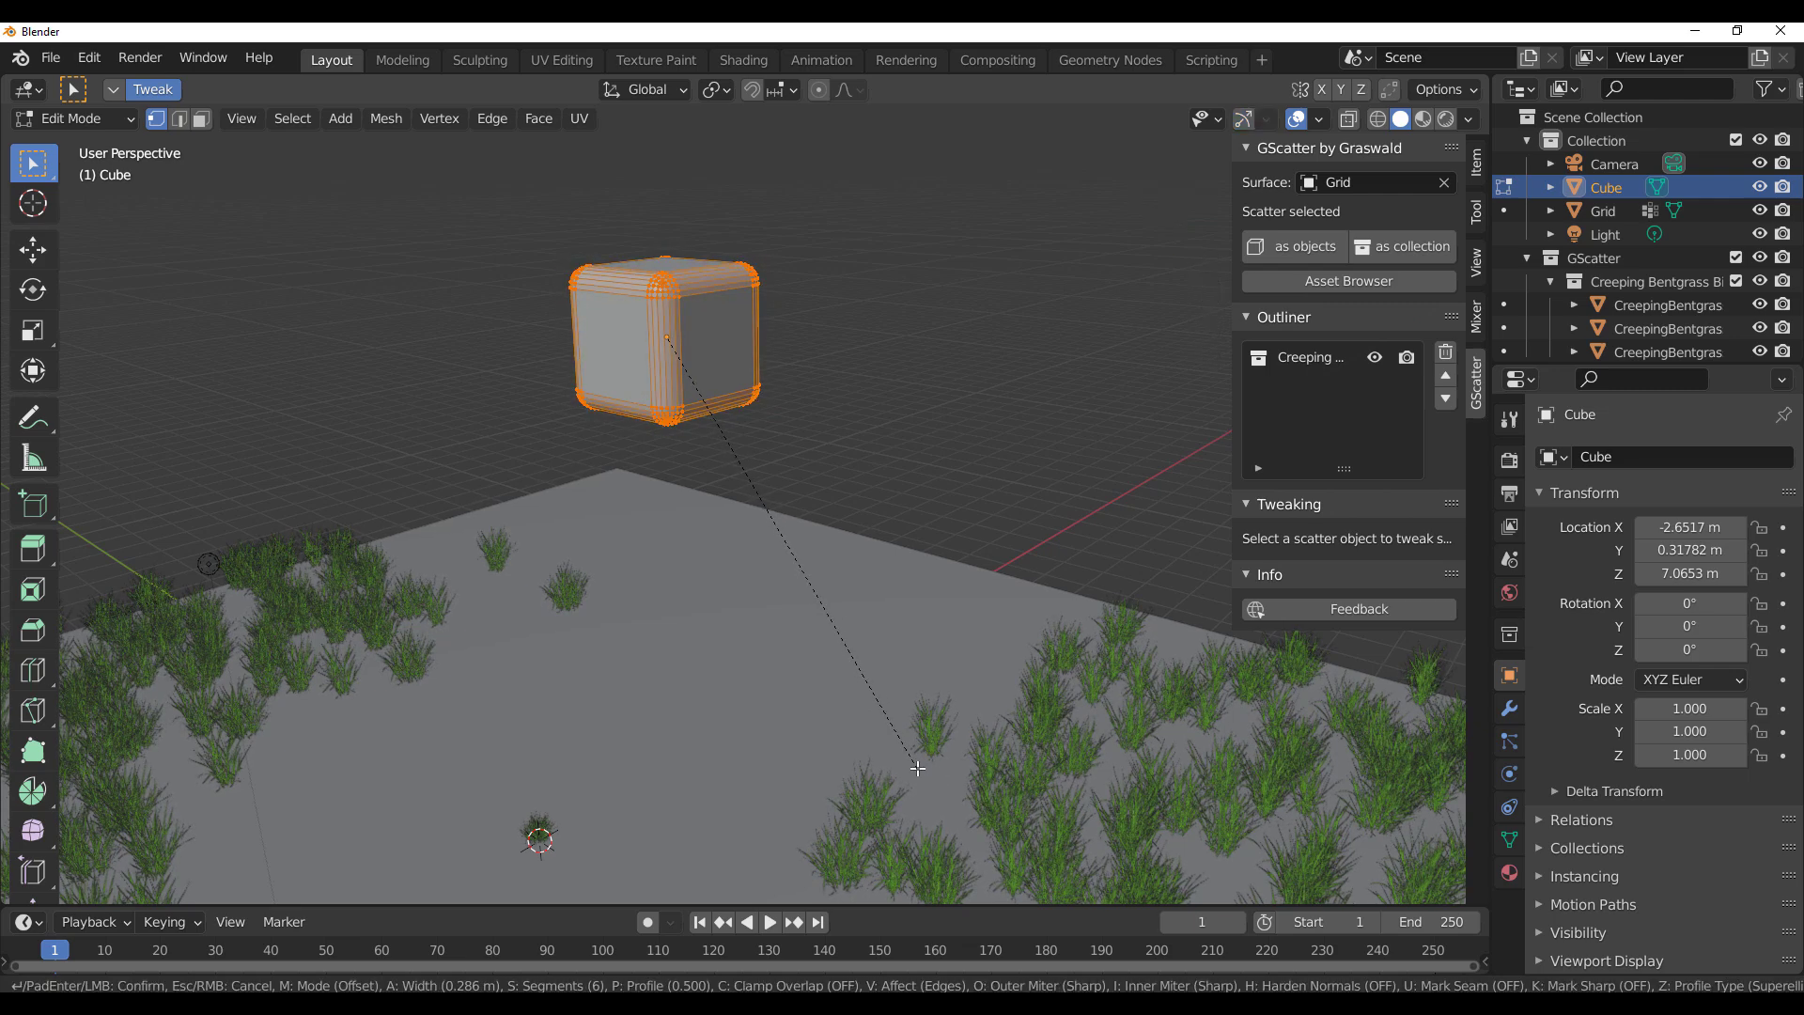
click(891, 726)
key(Tab)
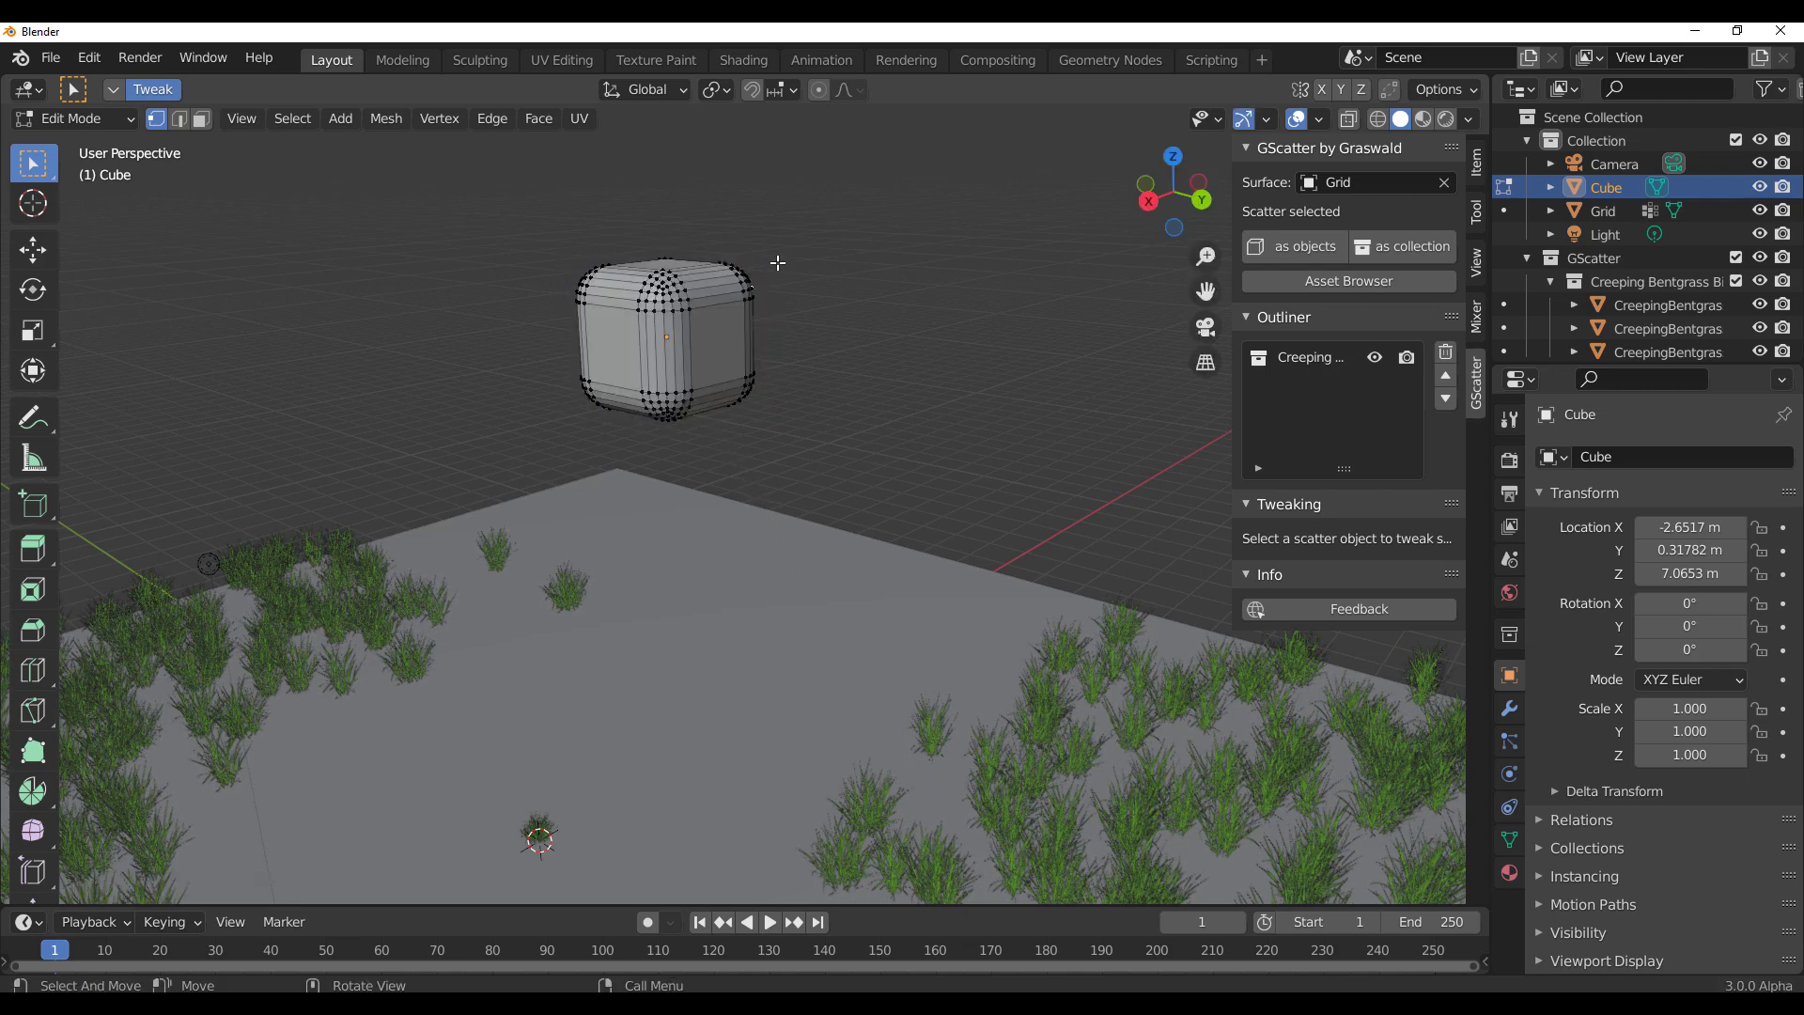
Step: Shade the cube smooth and scale it uniformly to about 0.28
middle_drag(770, 329, 924, 357)
right_click(990, 234)
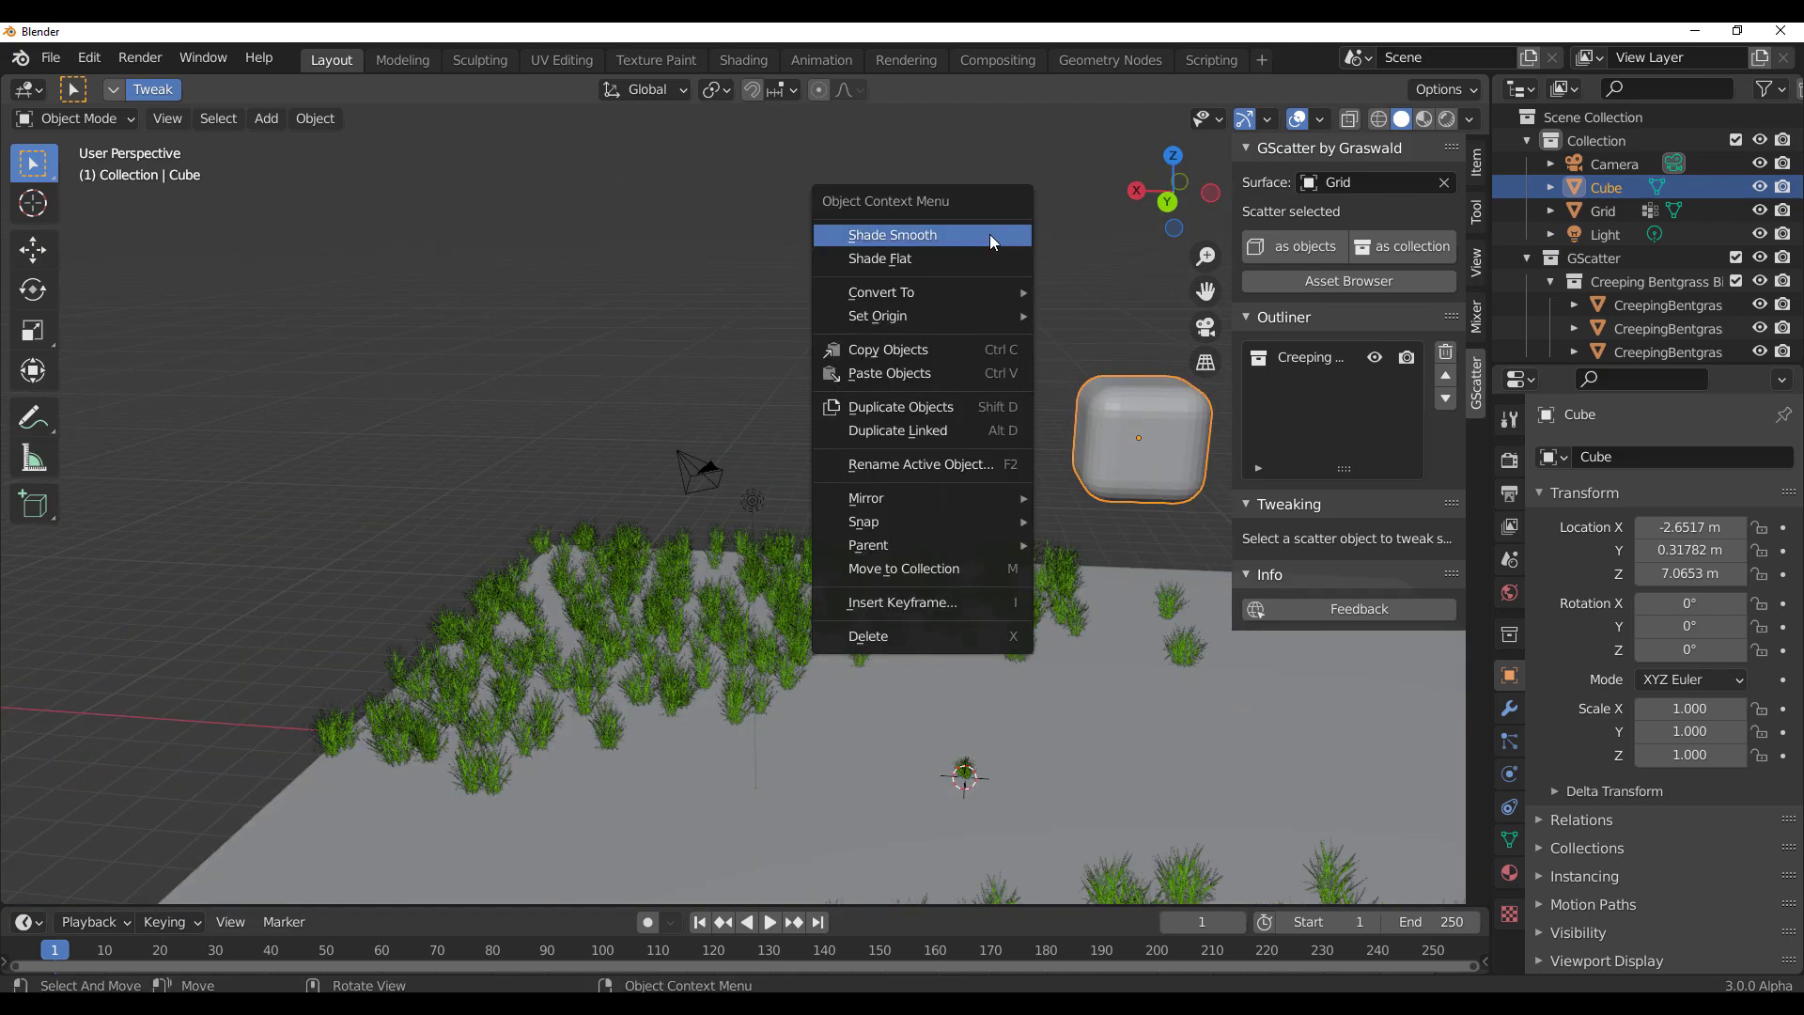
click(990, 234)
middle_drag(990, 234, 707, 280)
scroll(872, 393, down, 4)
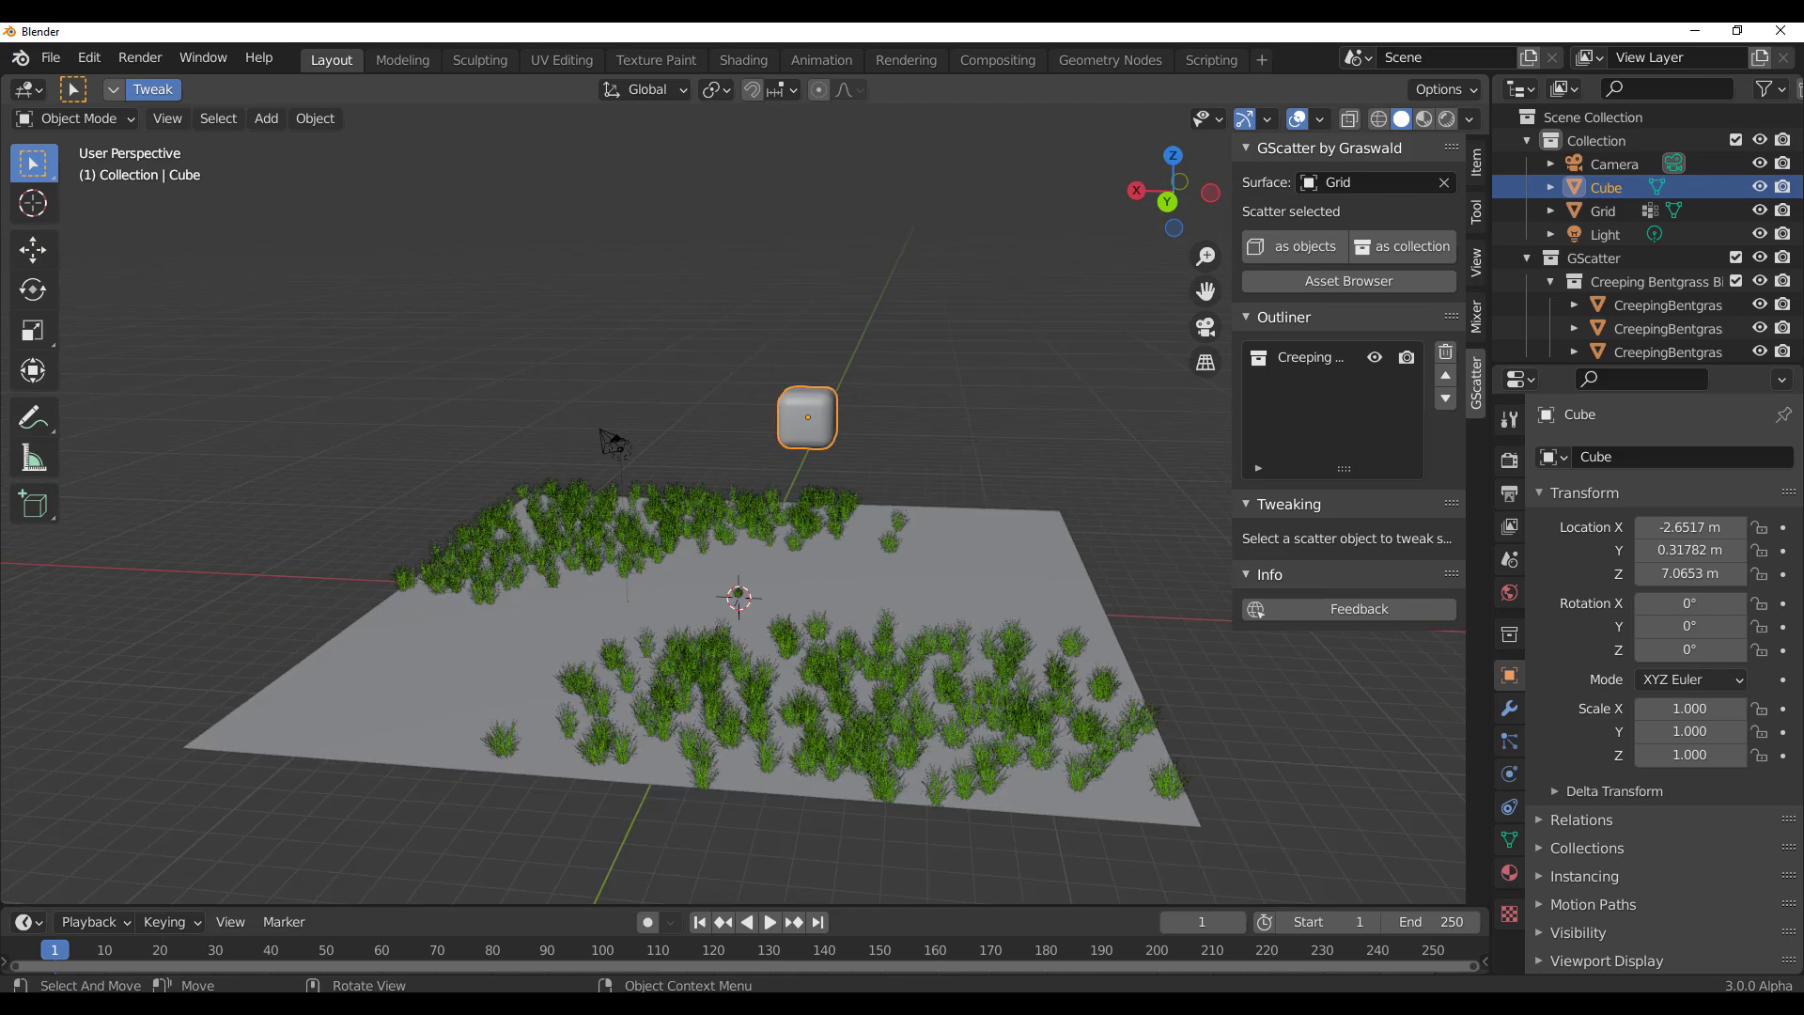
key(s)
click(849, 395)
Step: Scatter the selected cube on the grid as objects and set the cube scatter's scale to about 0.231
middle_drag(945, 435, 1048, 470)
scroll(740, 530, up, 3)
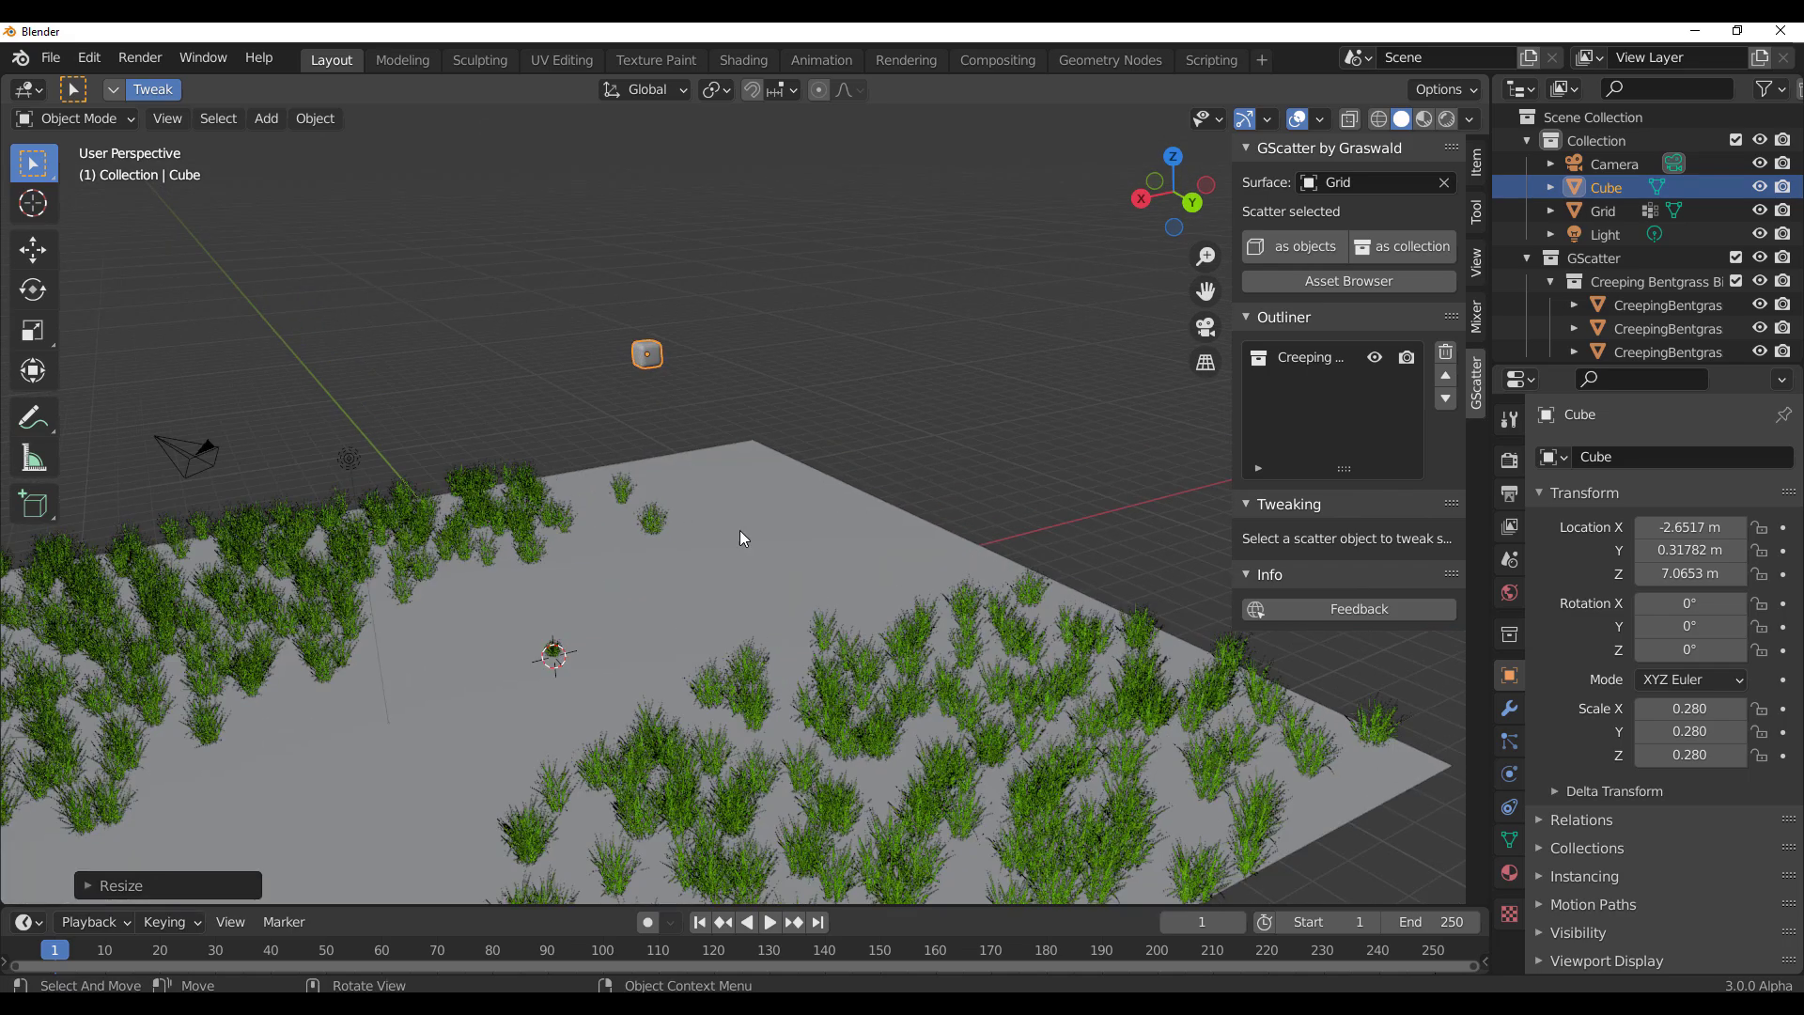
shift+middle_drag(740, 537, 1181, 356)
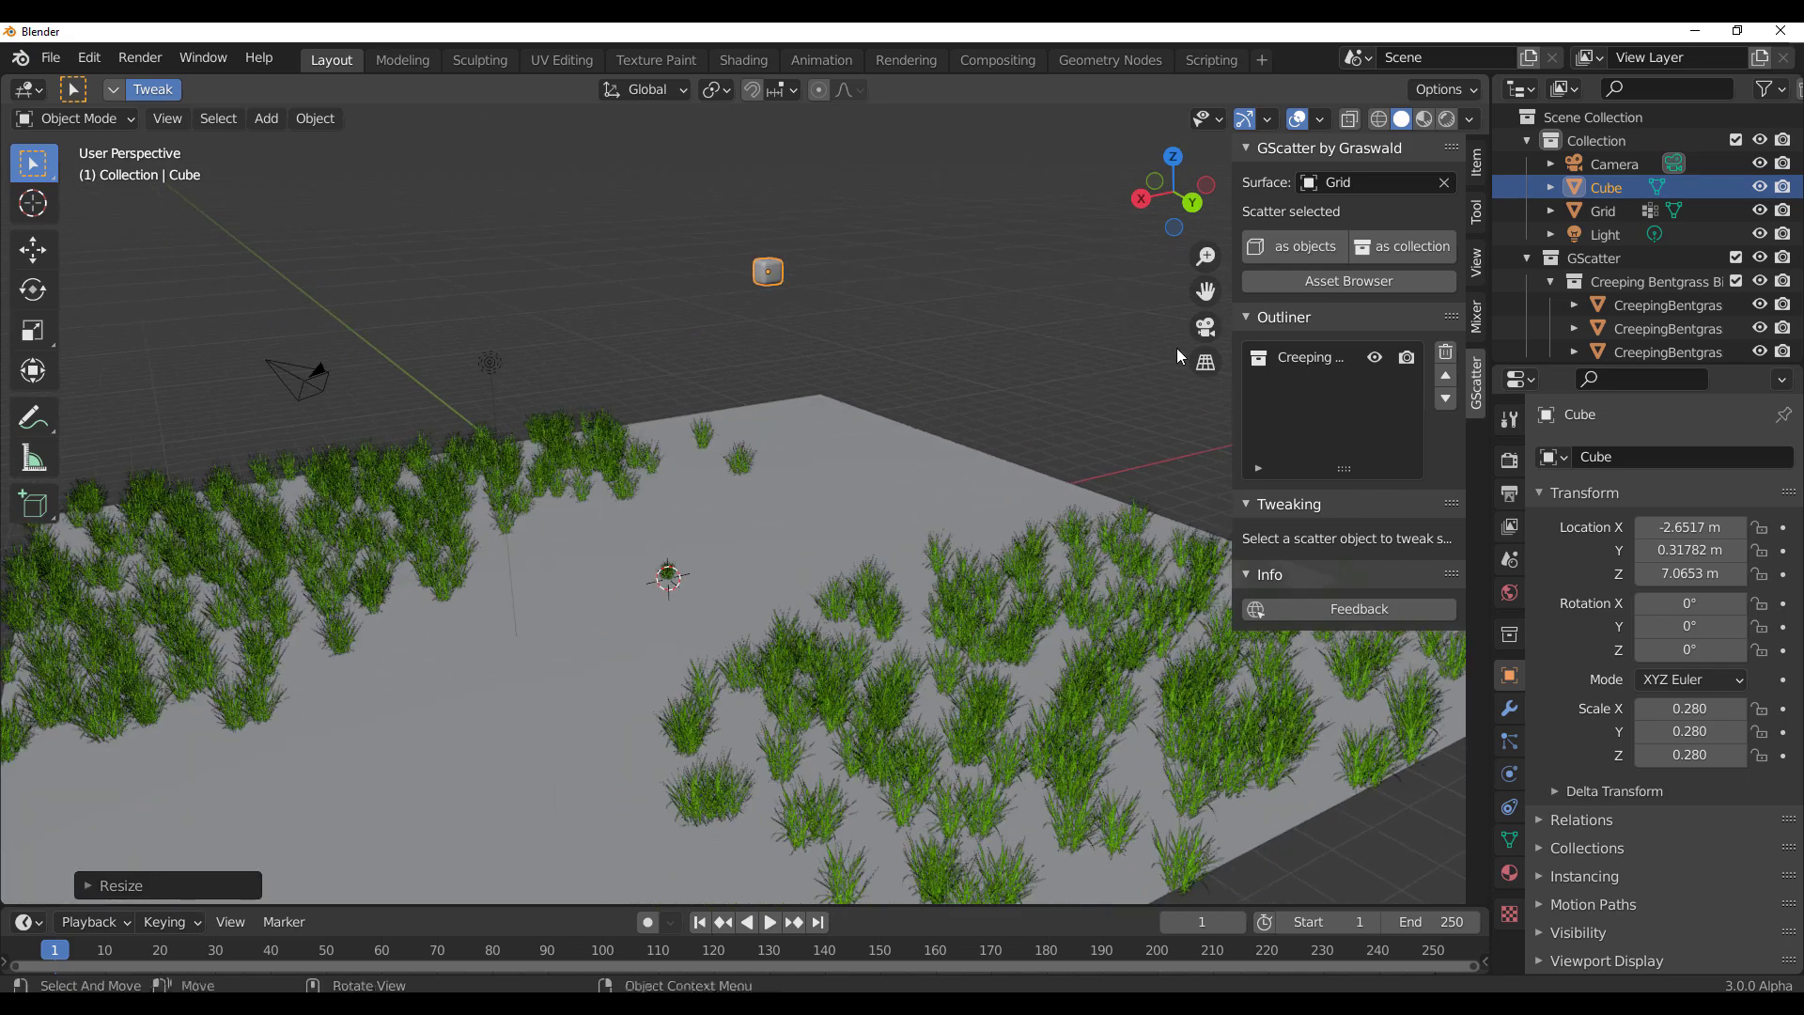
click(1278, 248)
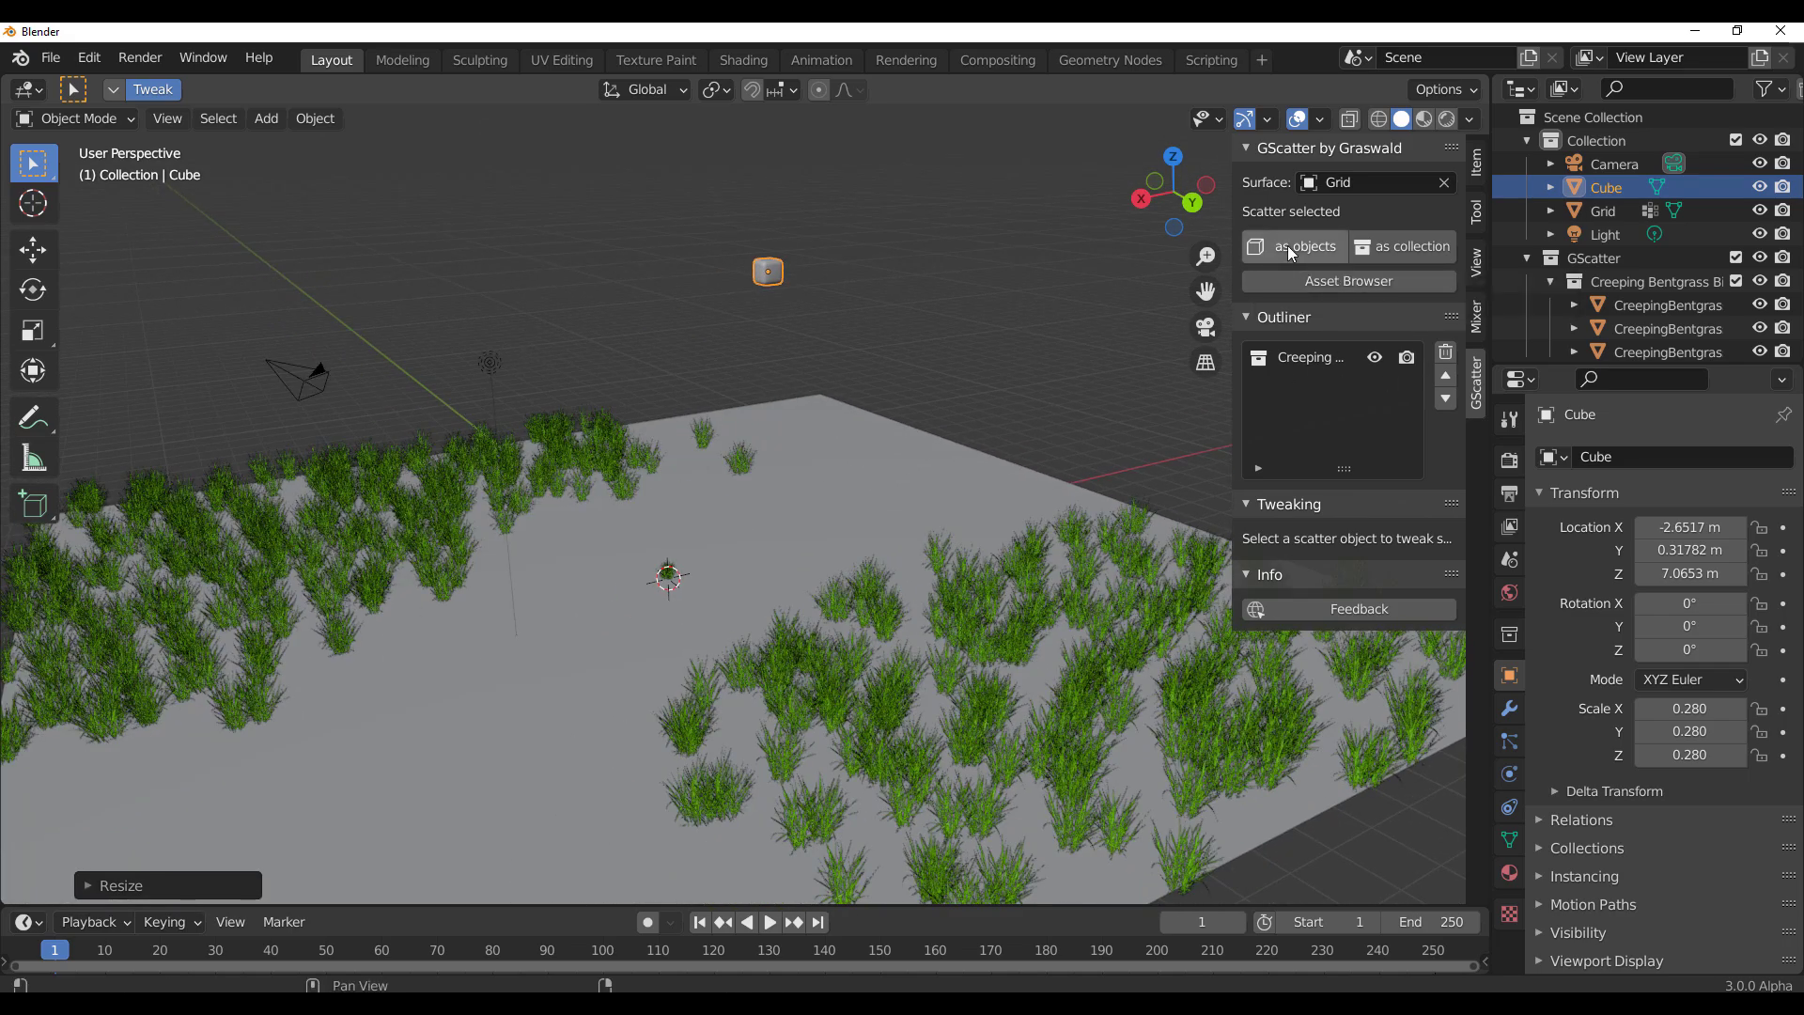
middle_drag(667, 588, 677, 446)
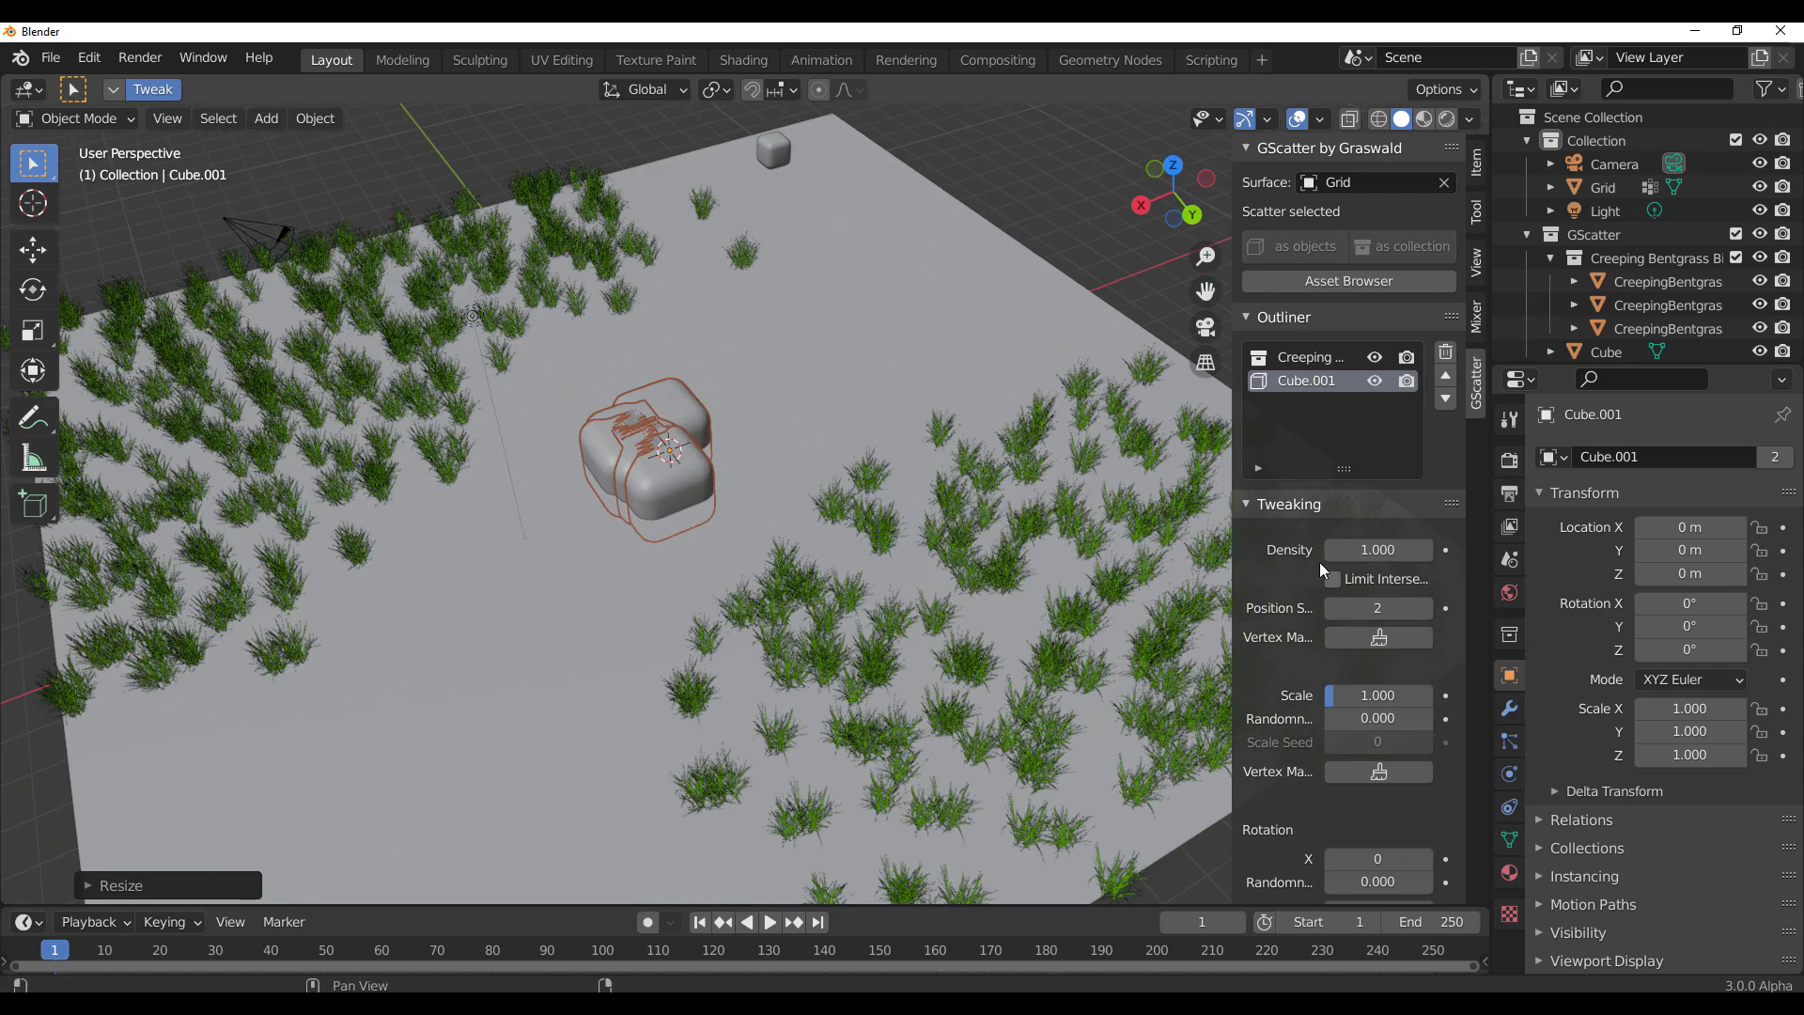
drag(1378, 696, 1335, 695)
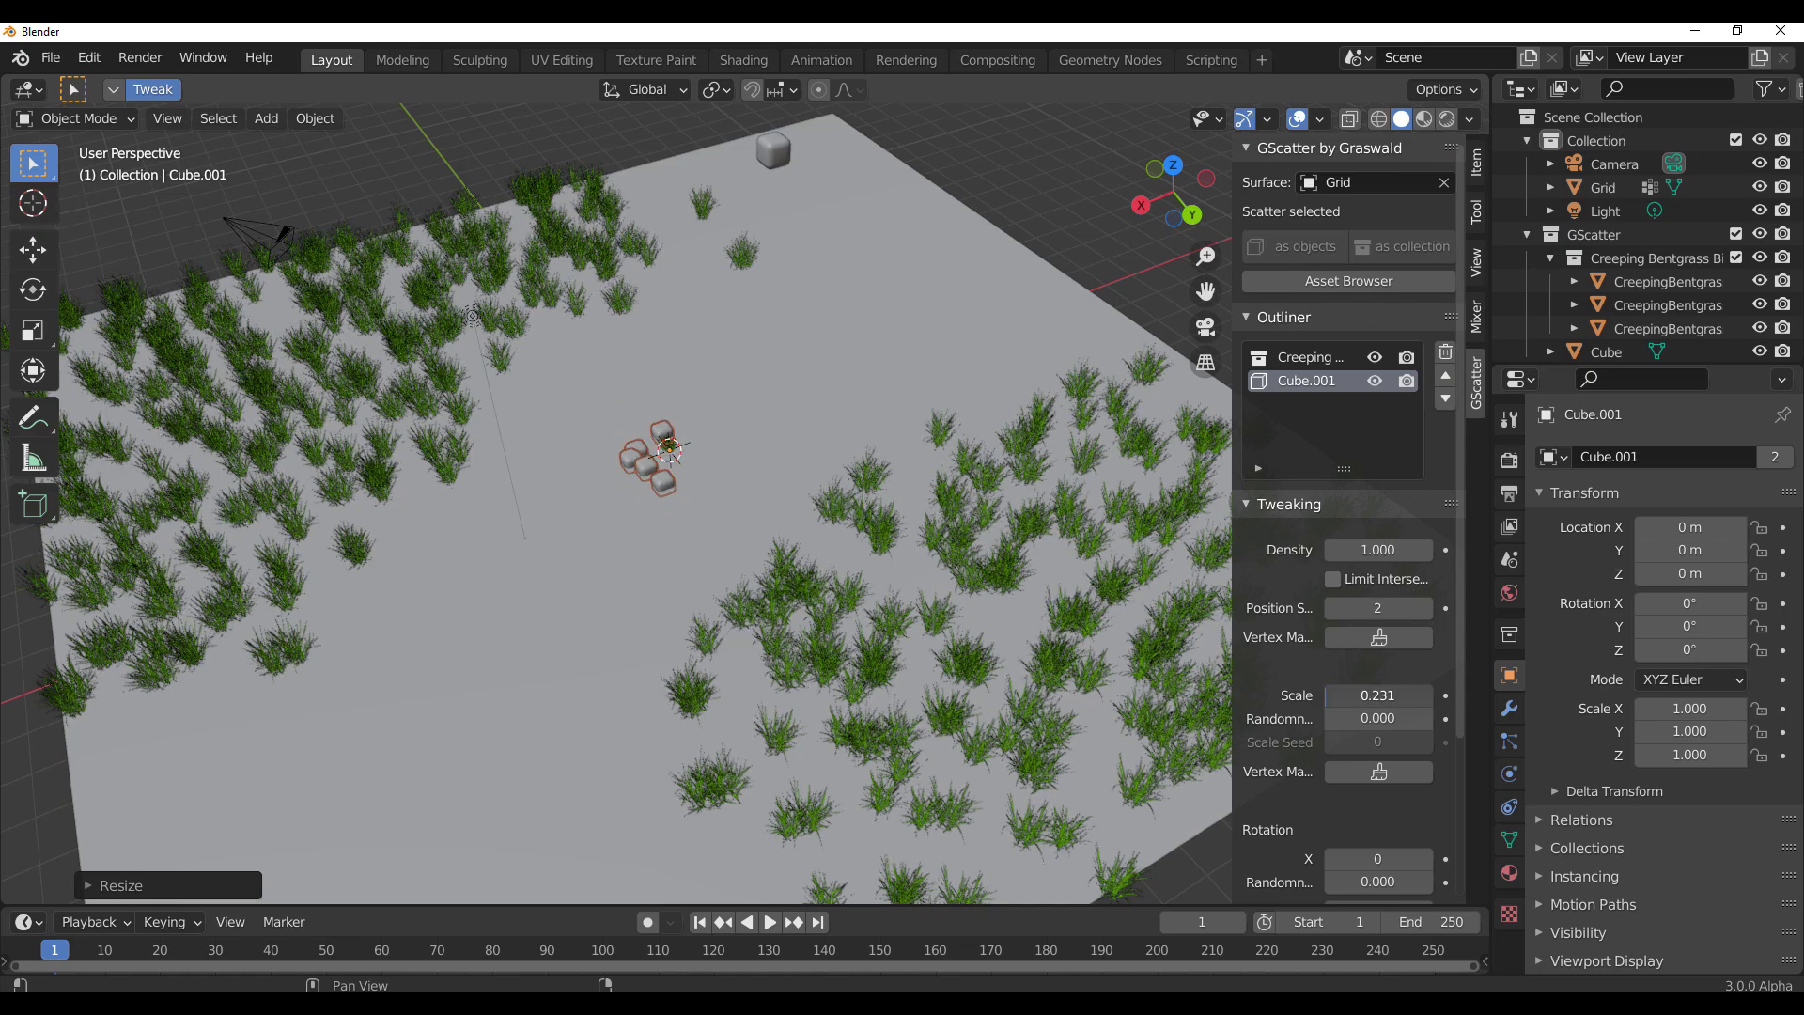
Step: Start painting the cube scatter's density vertex mask and paint a full-weight diagonal band across the mask surface
click(1359, 639)
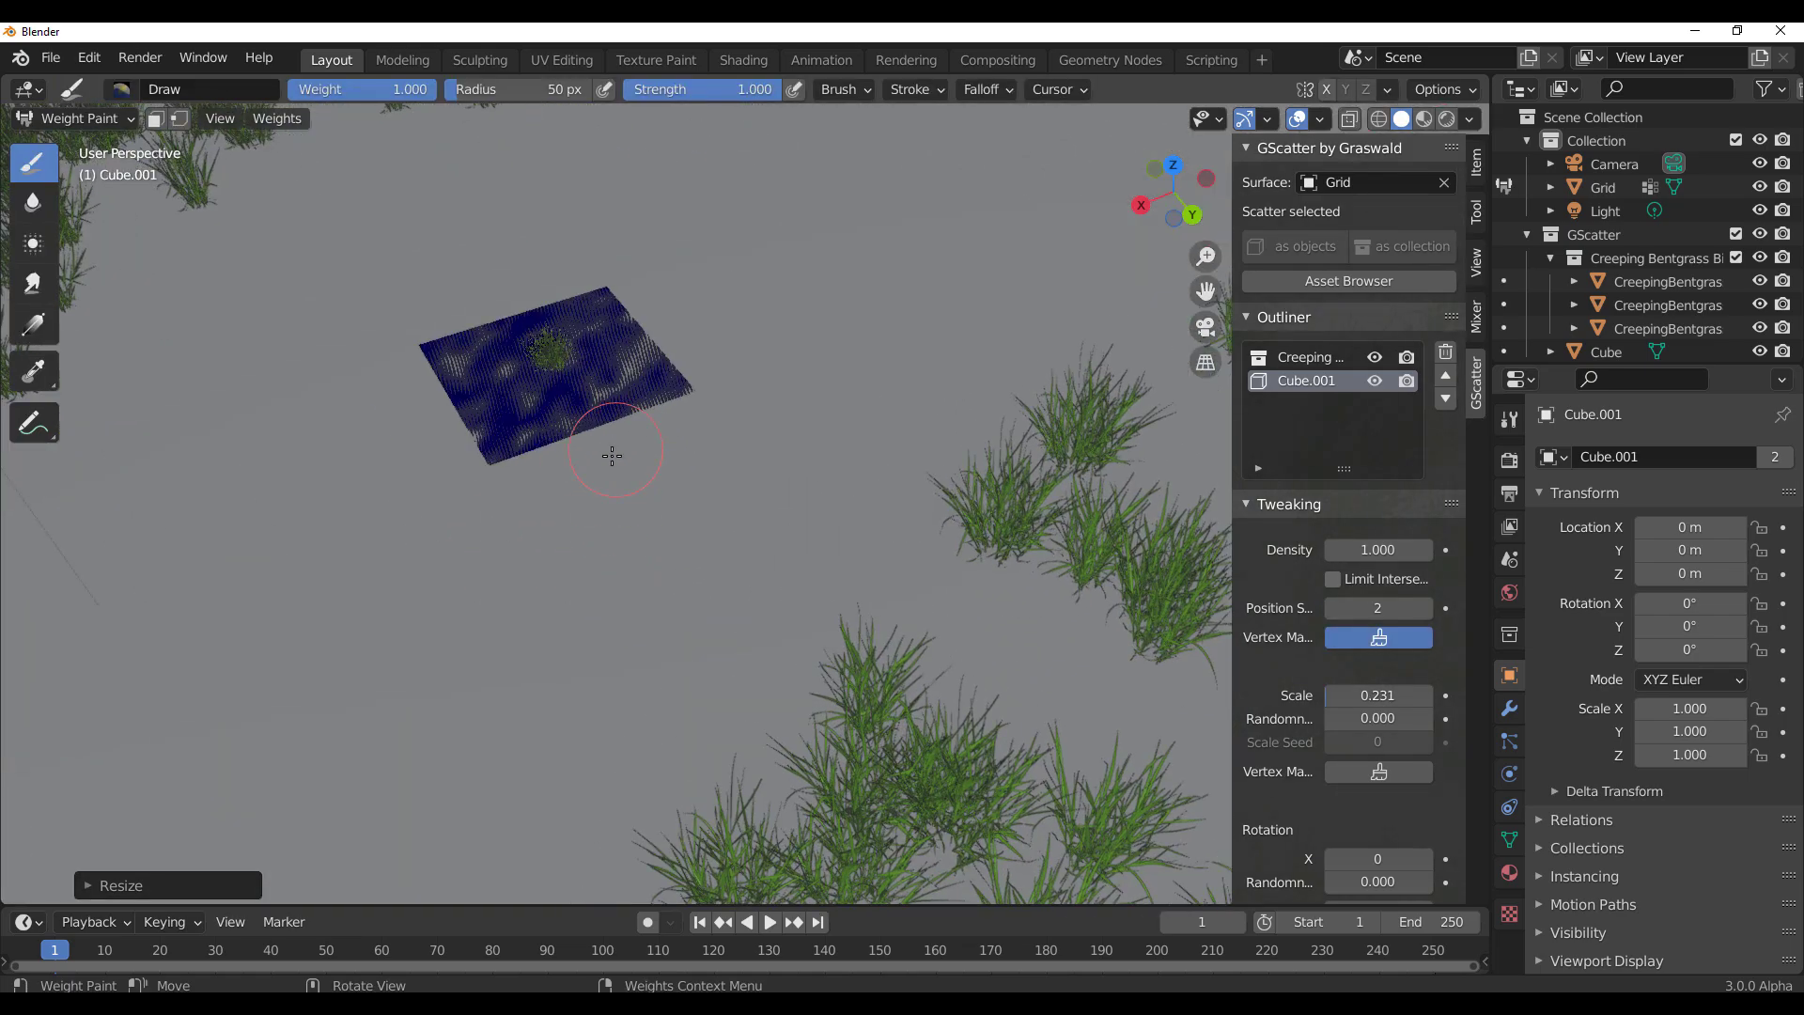
scroll(997, 618, up, 1)
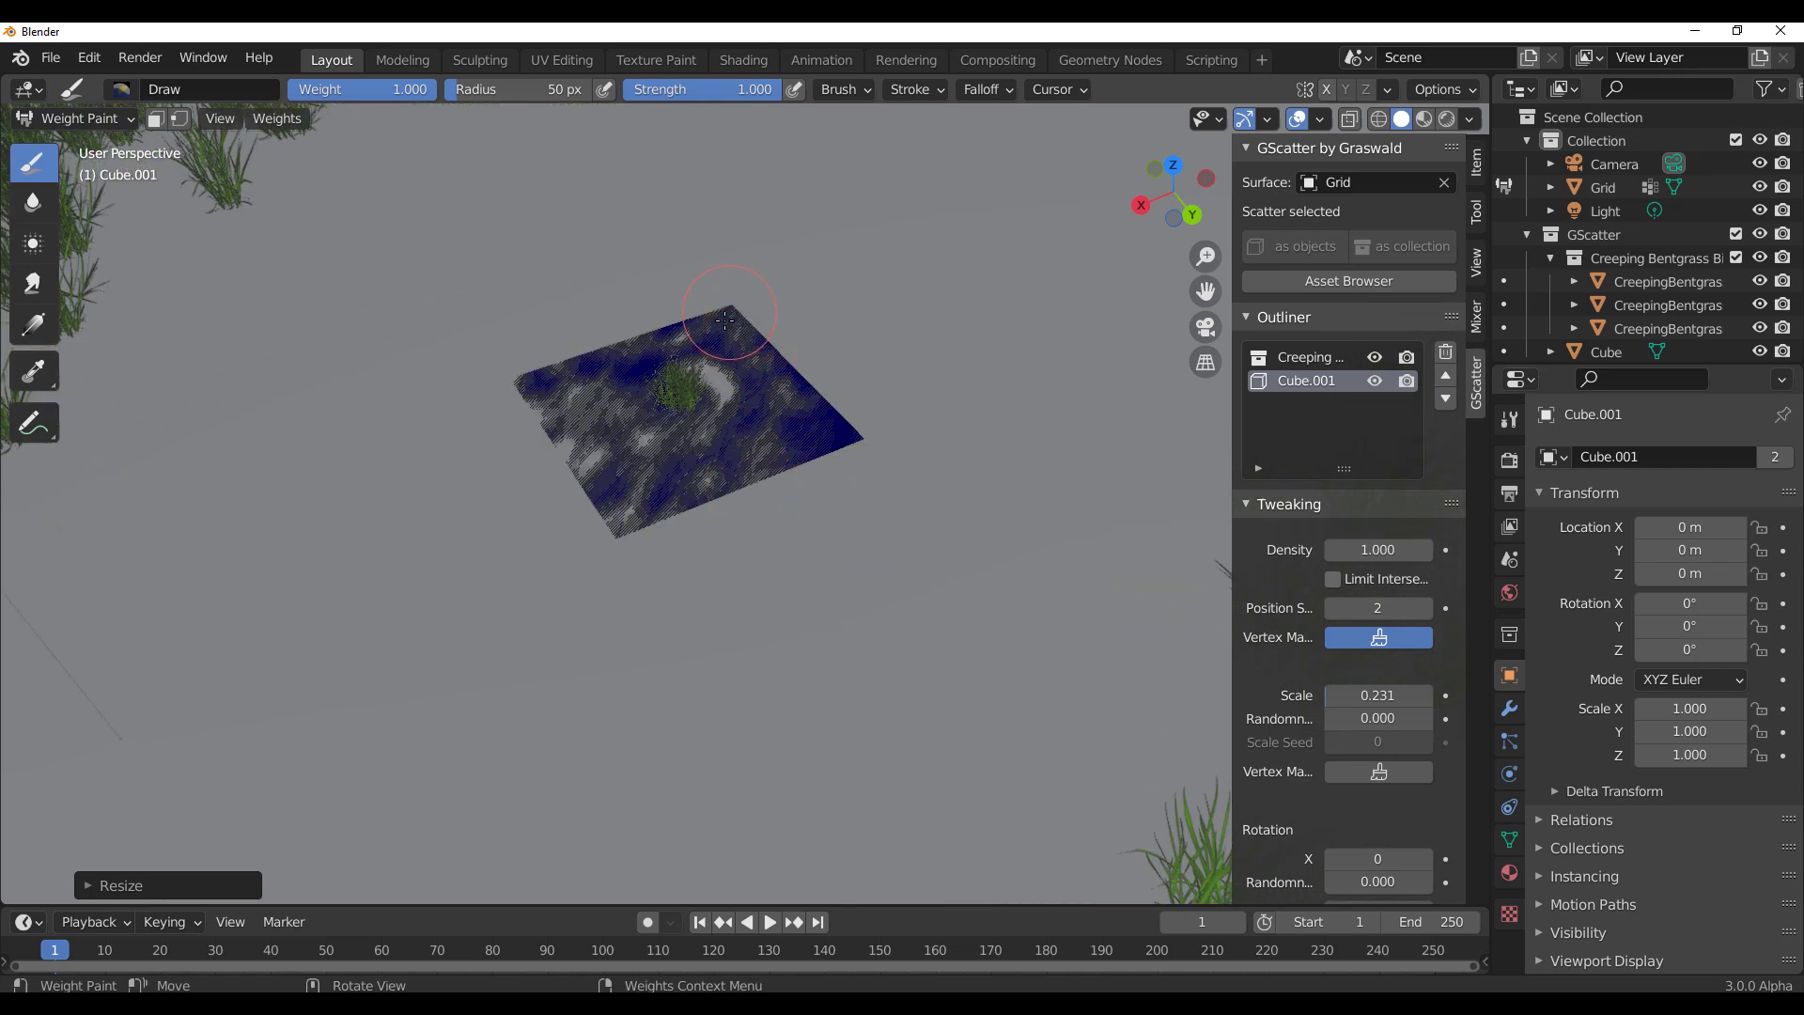
drag(725, 320, 593, 558)
scroll(597, 524, down, 2)
scroll(598, 525, down, 11)
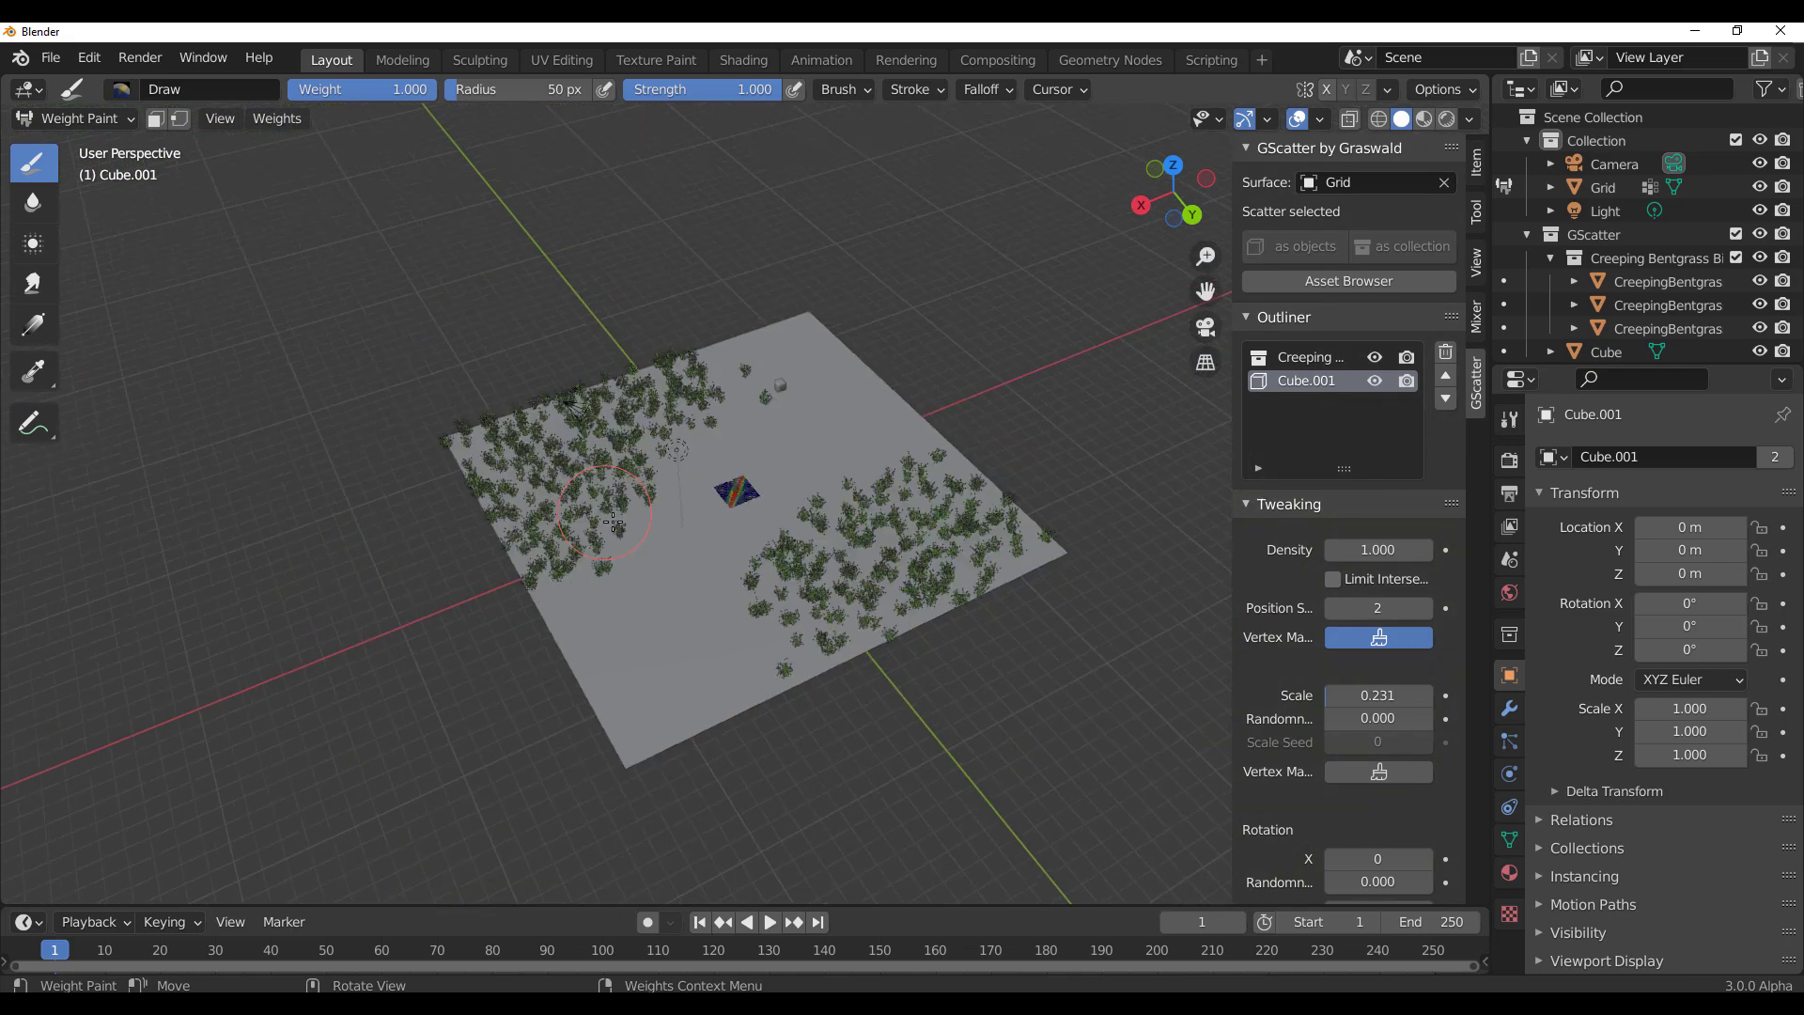
Step: Finish painting the density mask, set the cube scatter's density to about 28.3 and leave the cube scatter selected
scroll(597, 525, up, 4)
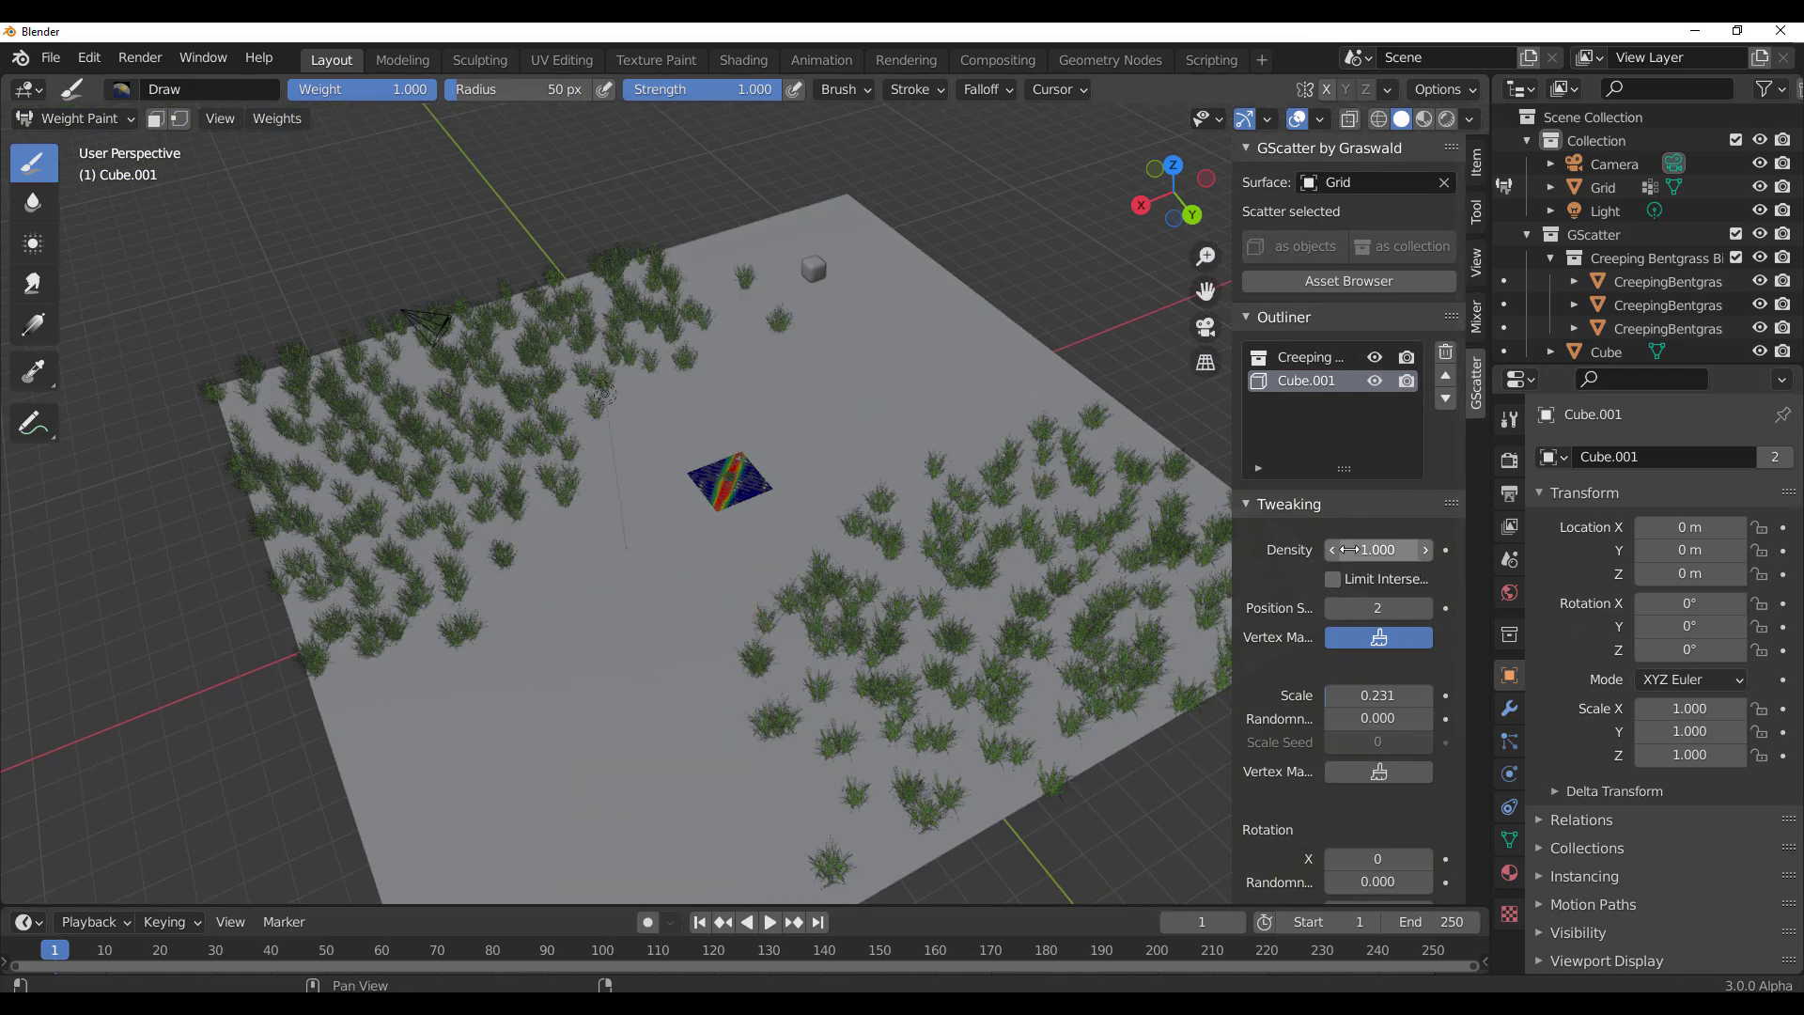
click(1365, 643)
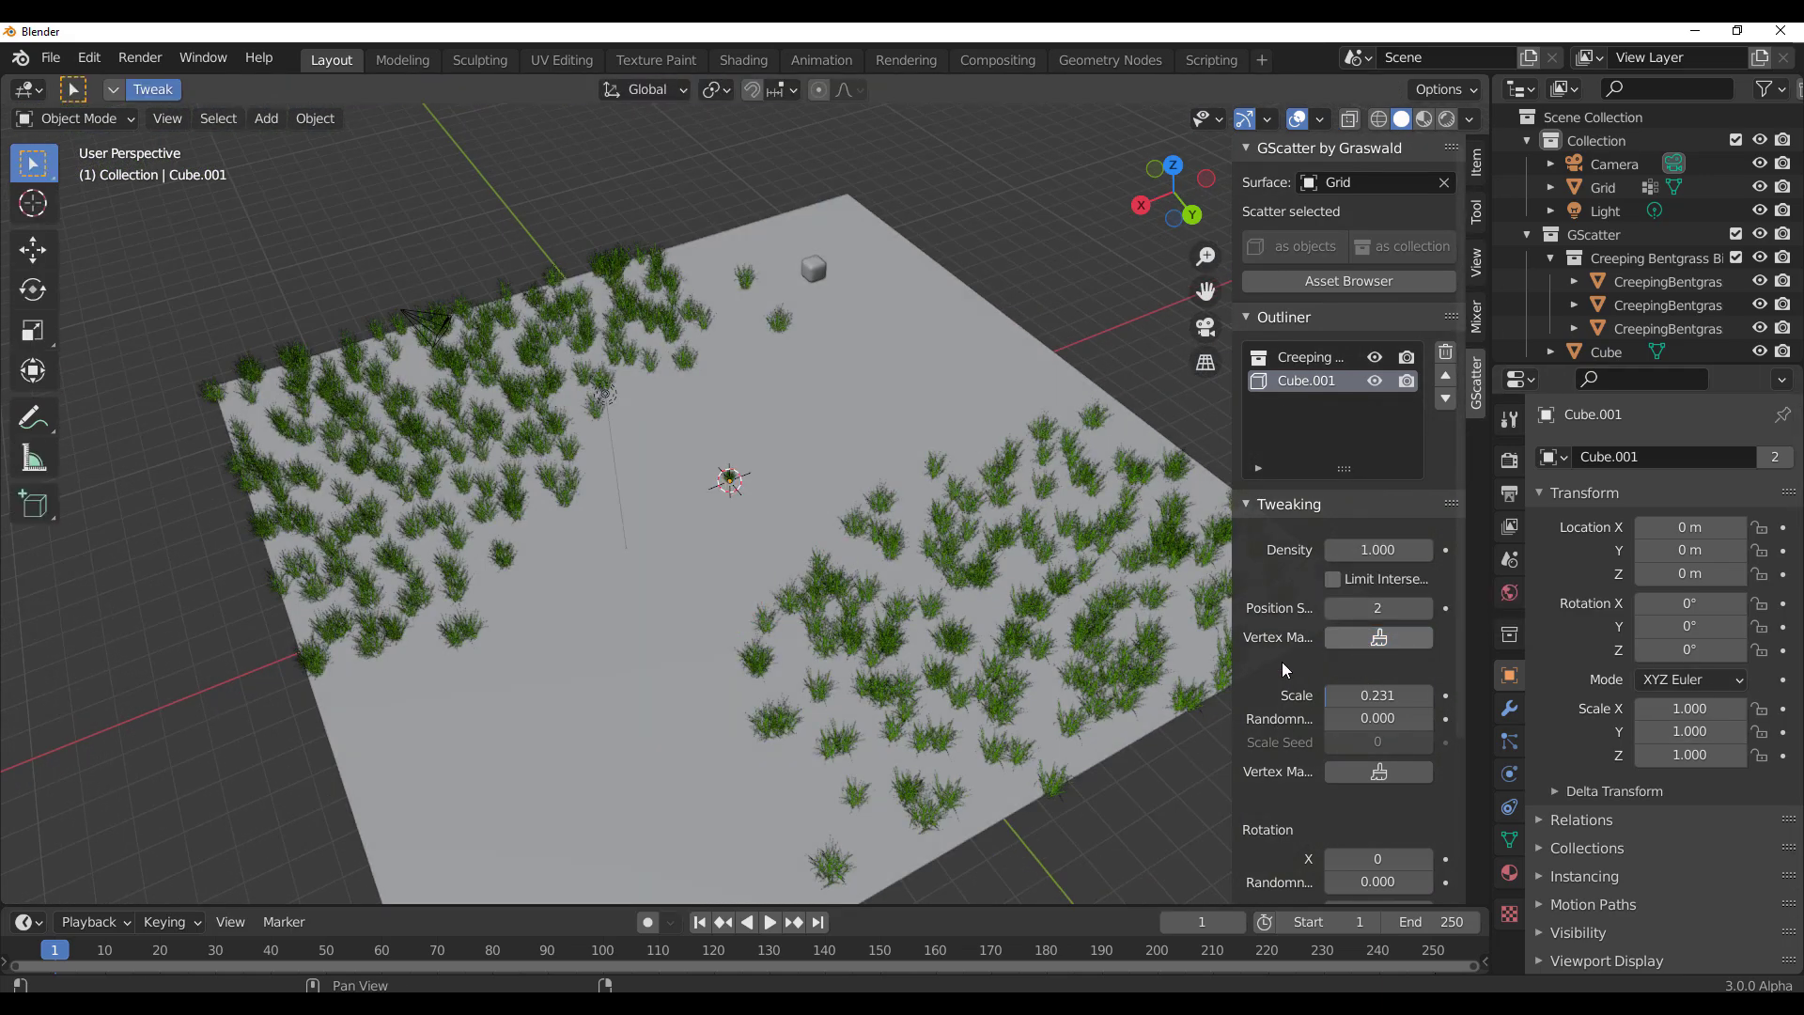
drag(1353, 550, 1504, 550)
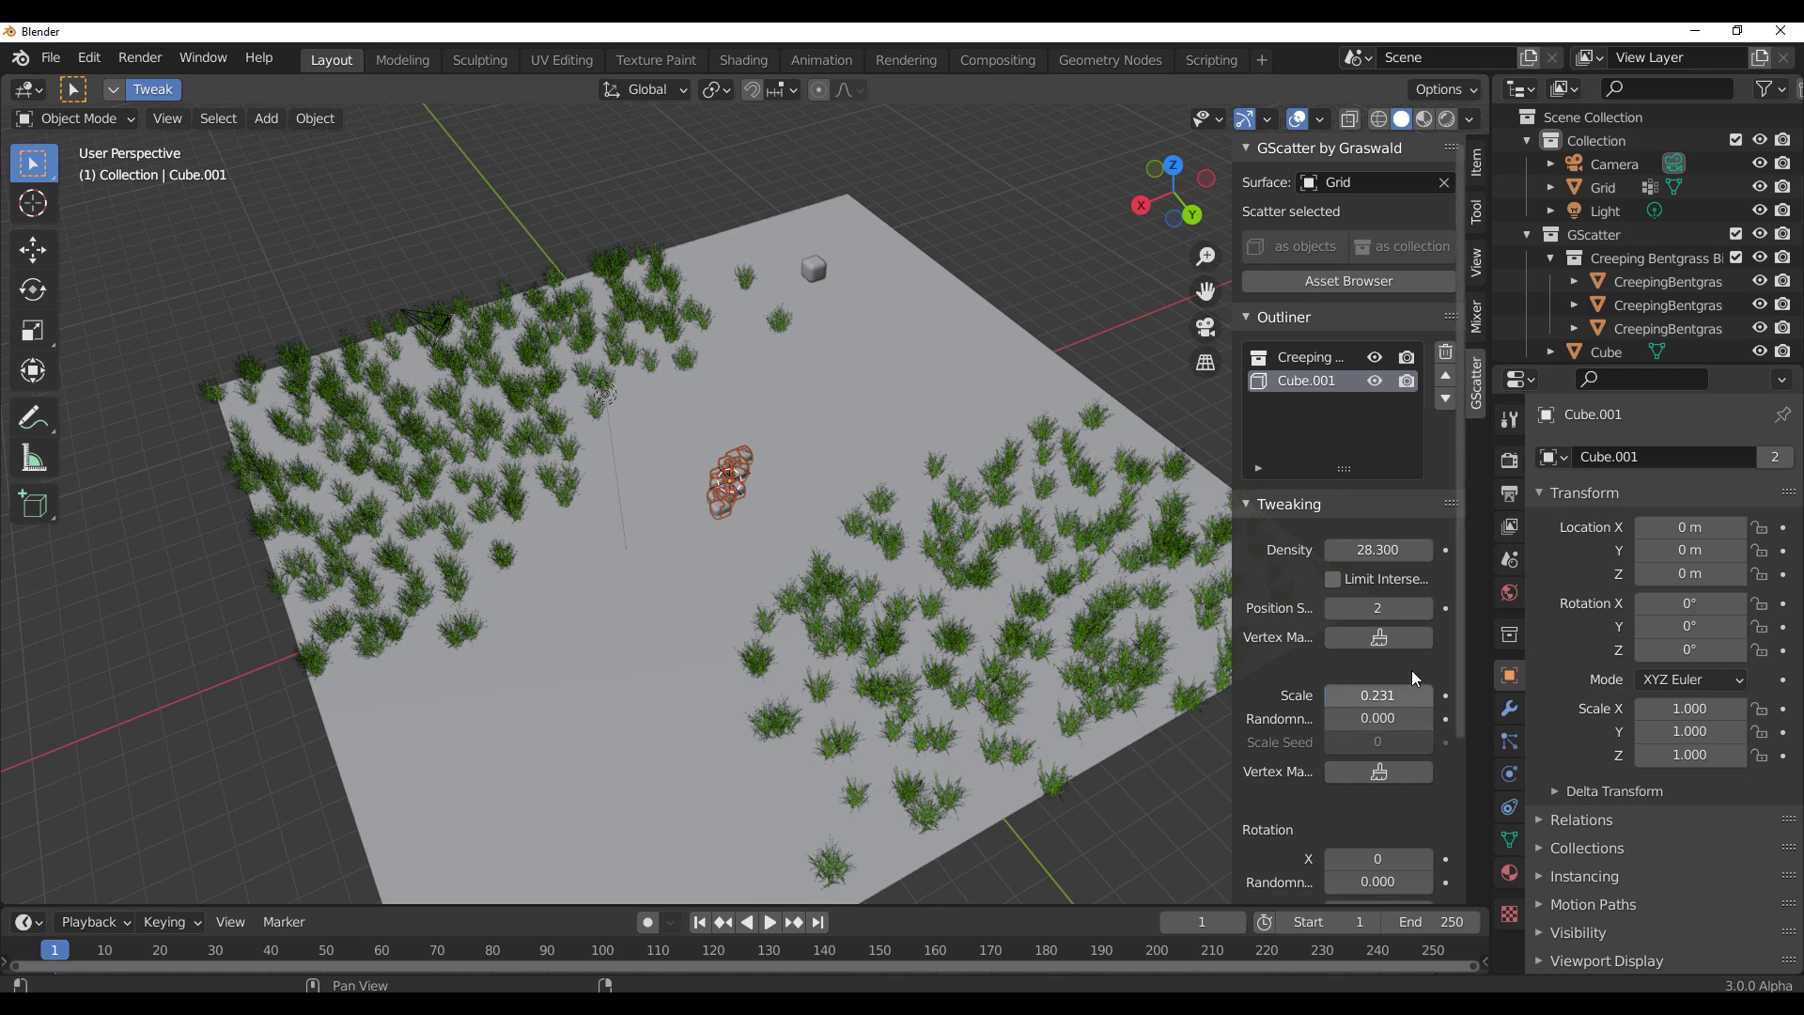
mouse_move(1381, 696)
mouse_down()
mouse_move(1447, 695)
mouse_move(1372, 696)
mouse_up()
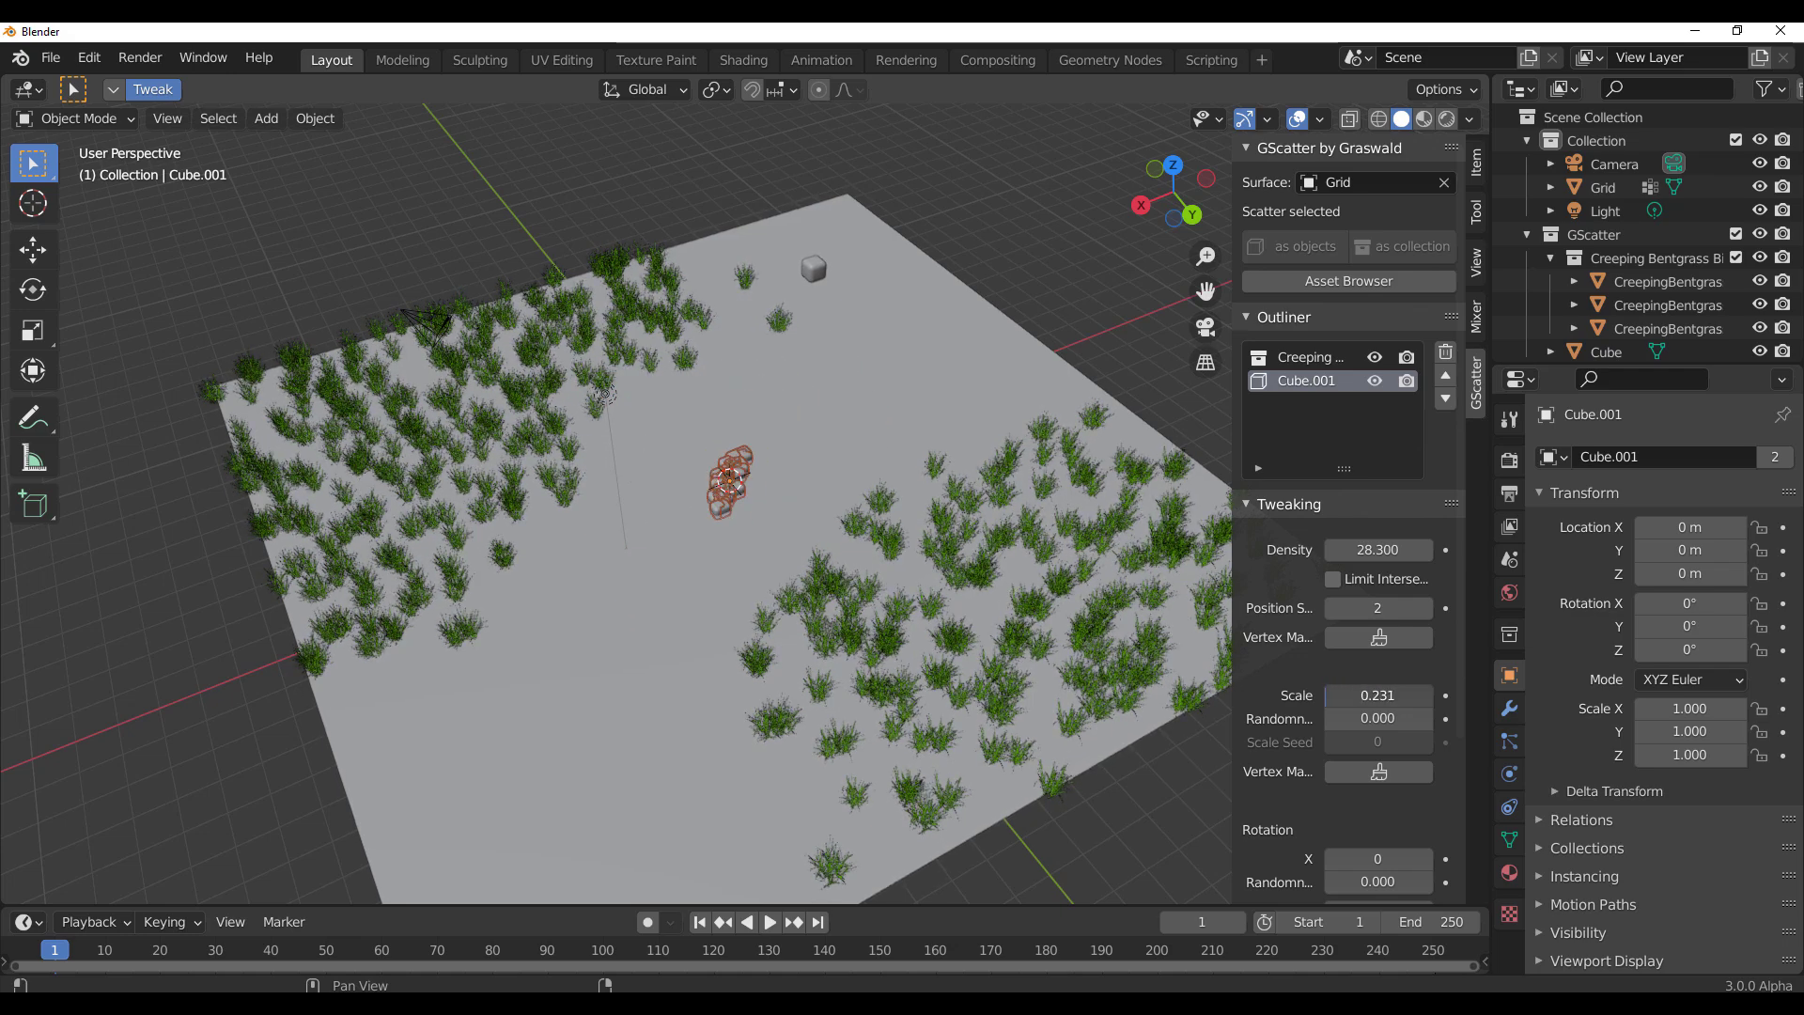
click(1314, 352)
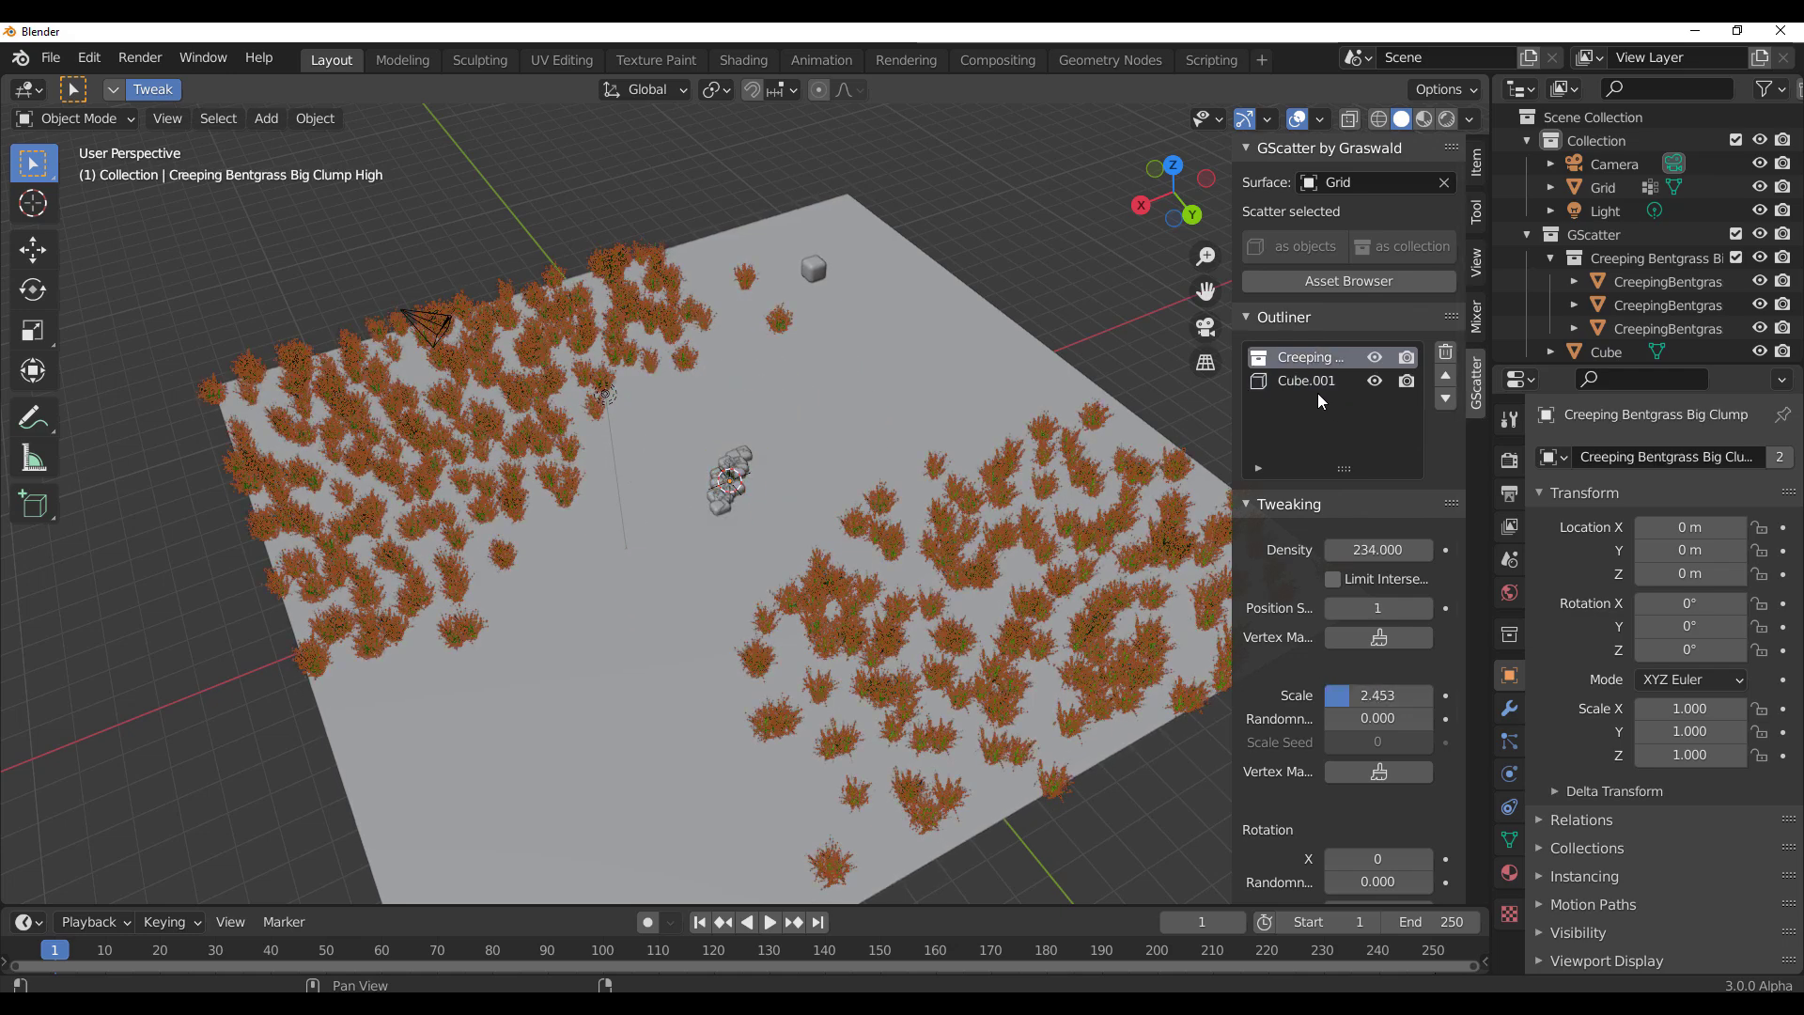
click(1309, 384)
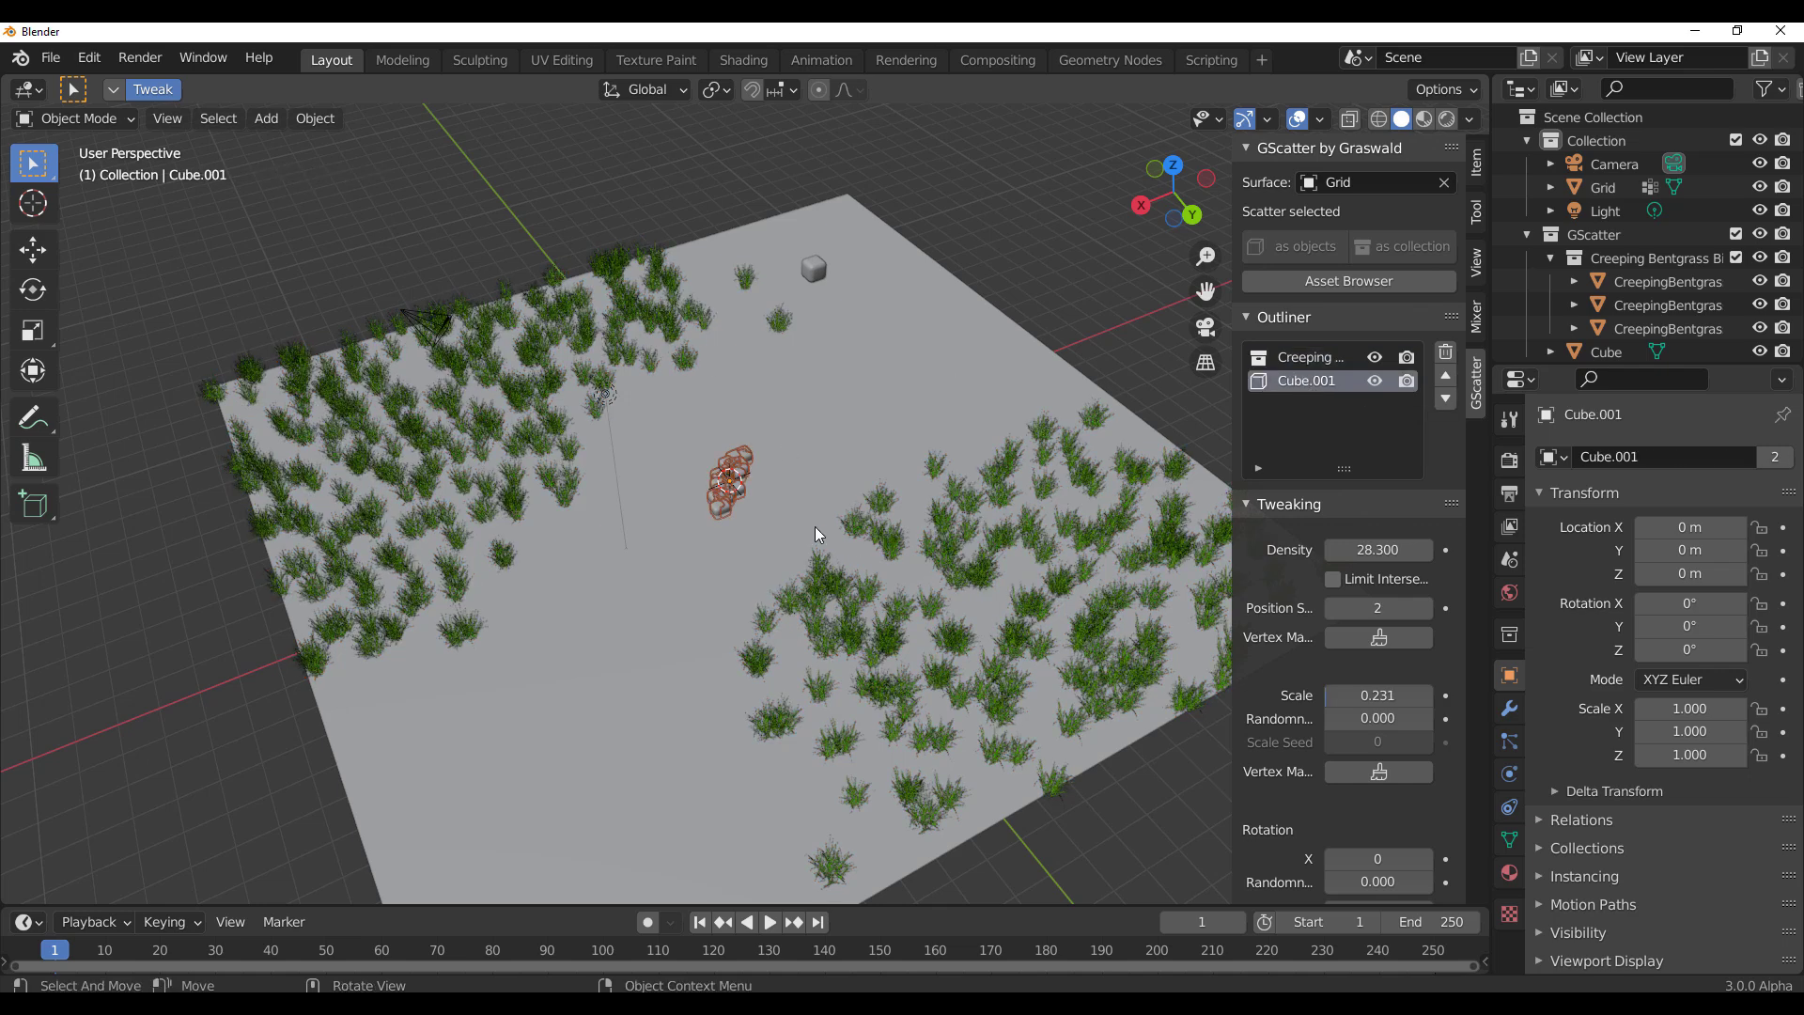
Step: Open the cube scatter's node tree in the Geometry Nodes workspace and move the Point Scale node below the node row
click(1098, 64)
key(Home)
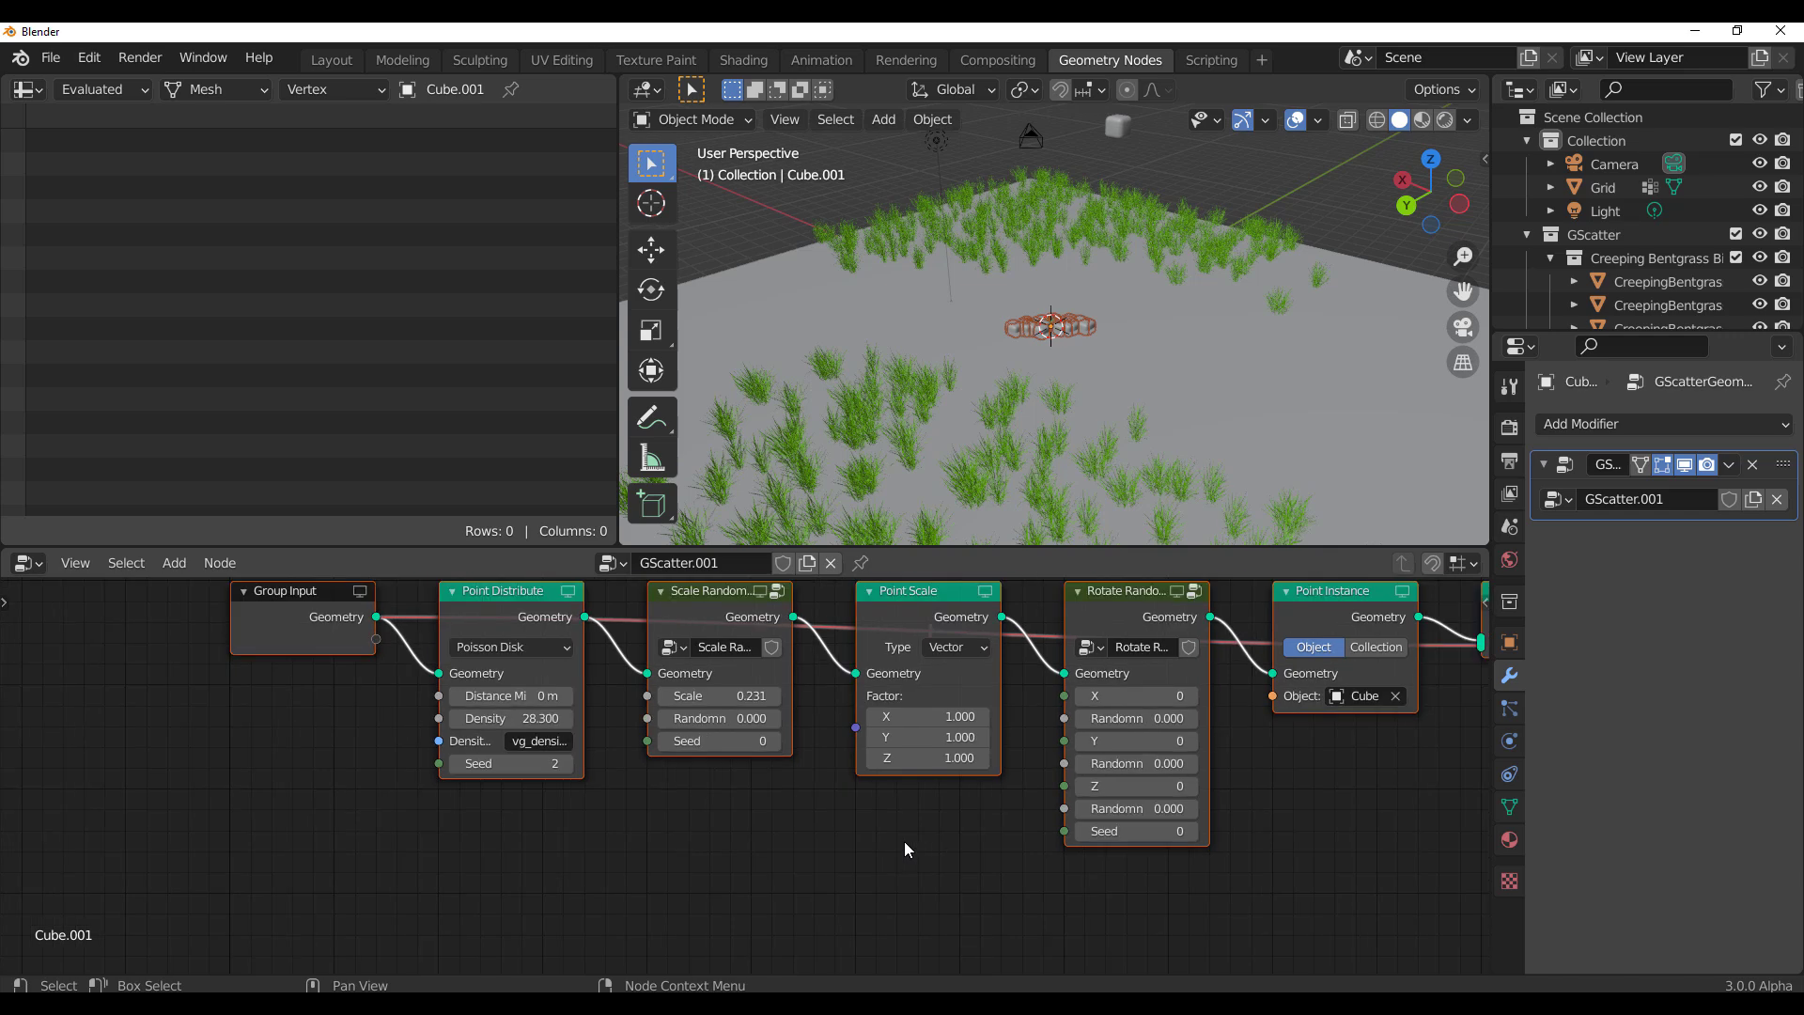
drag(879, 647, 979, 846)
click(903, 899)
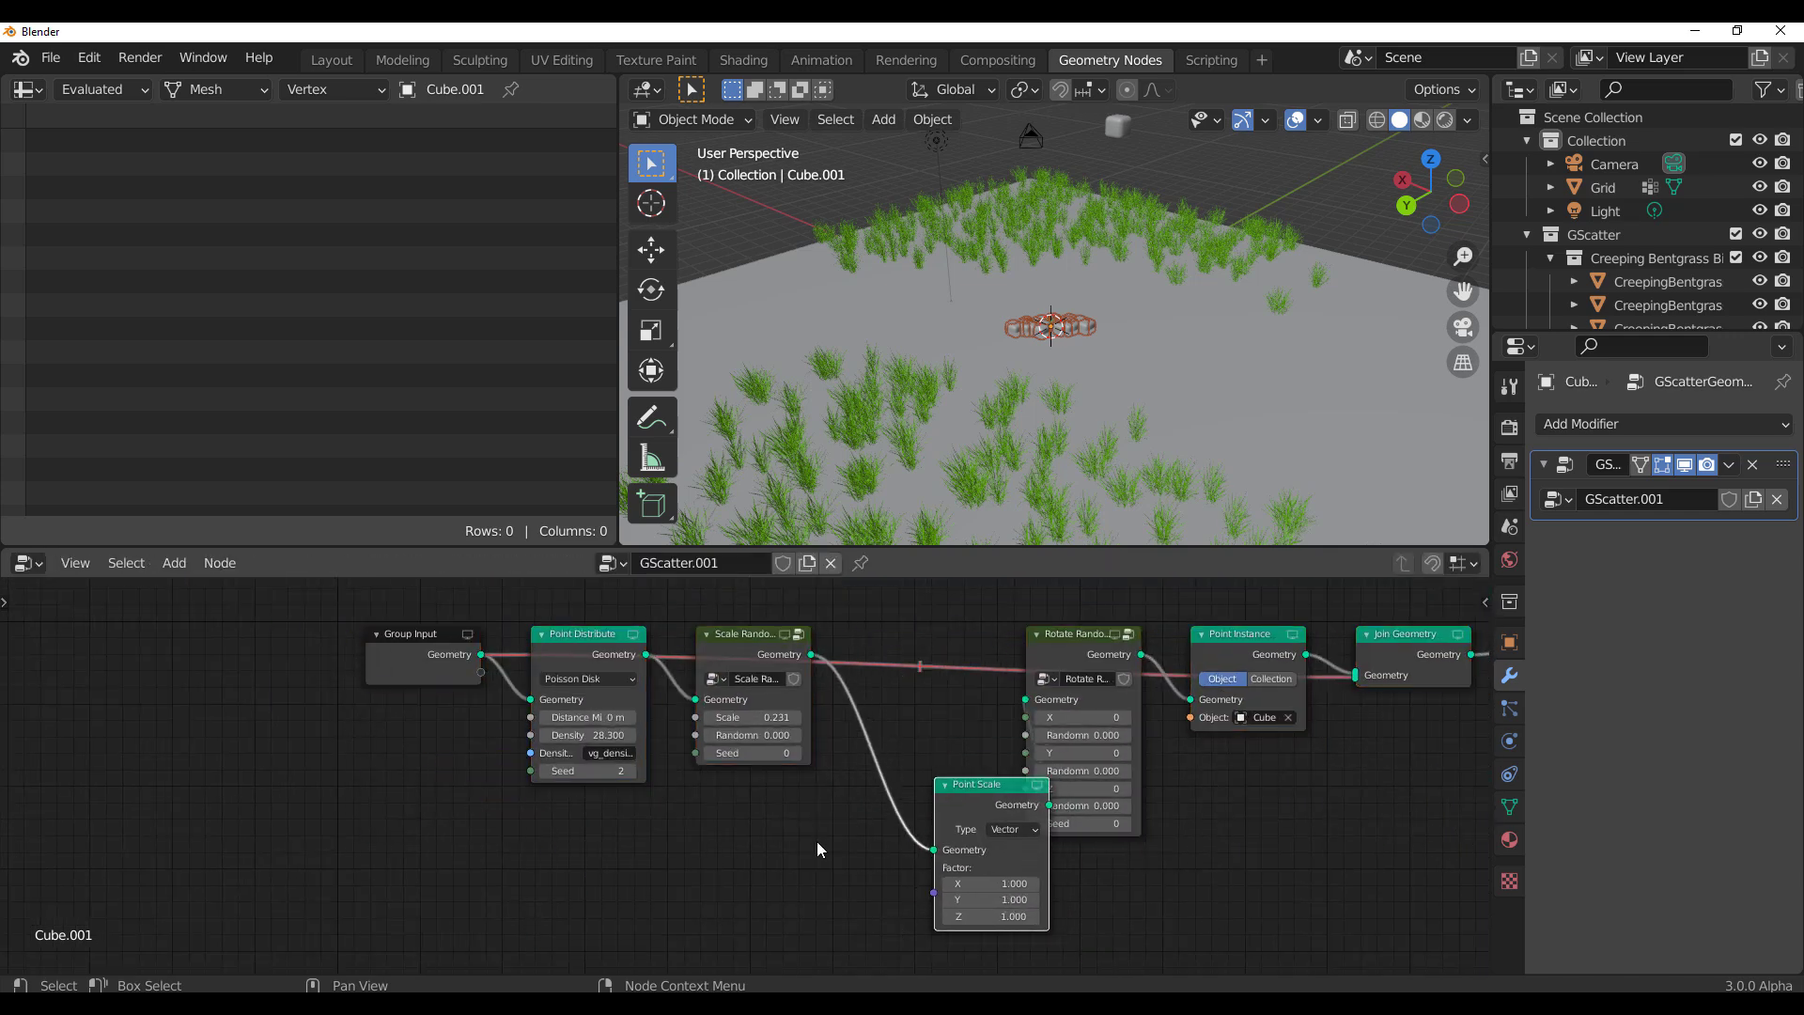
middle_drag(789, 888, 795, 789)
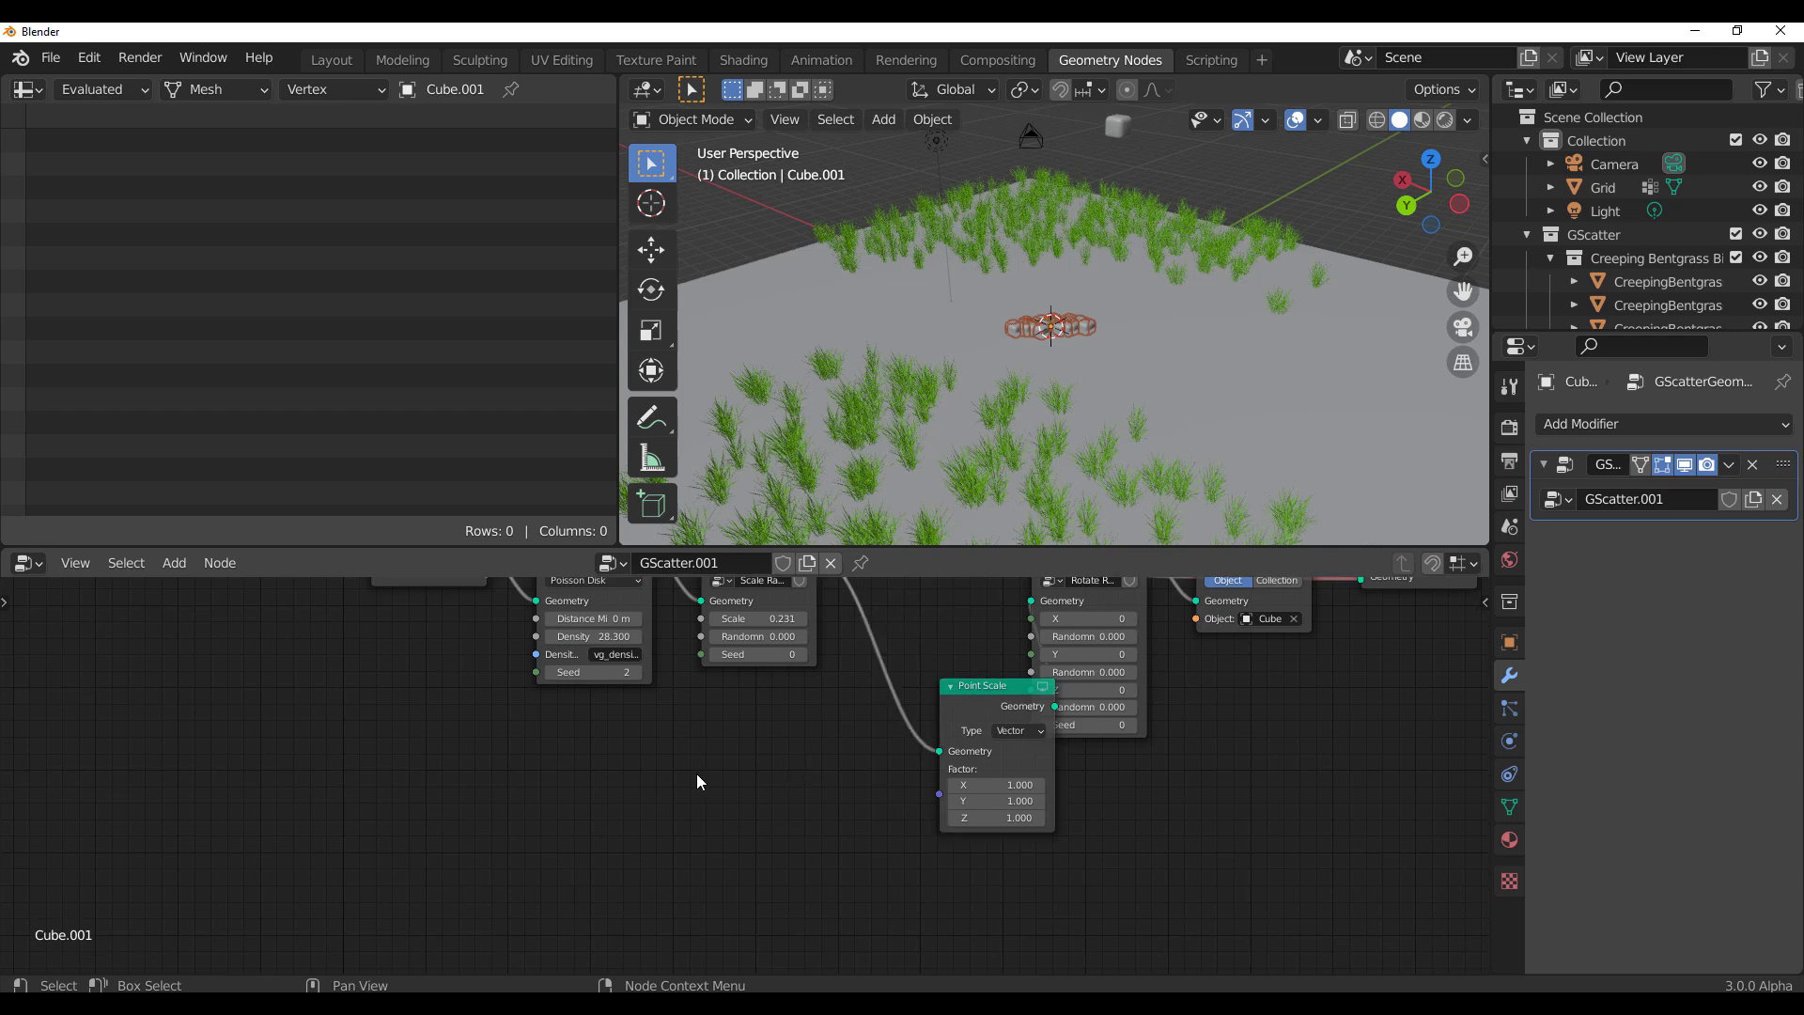
Step: Add a Transform node on the link between the scale randomization group and the Point Scale node
key(shift+a)
click(664, 601)
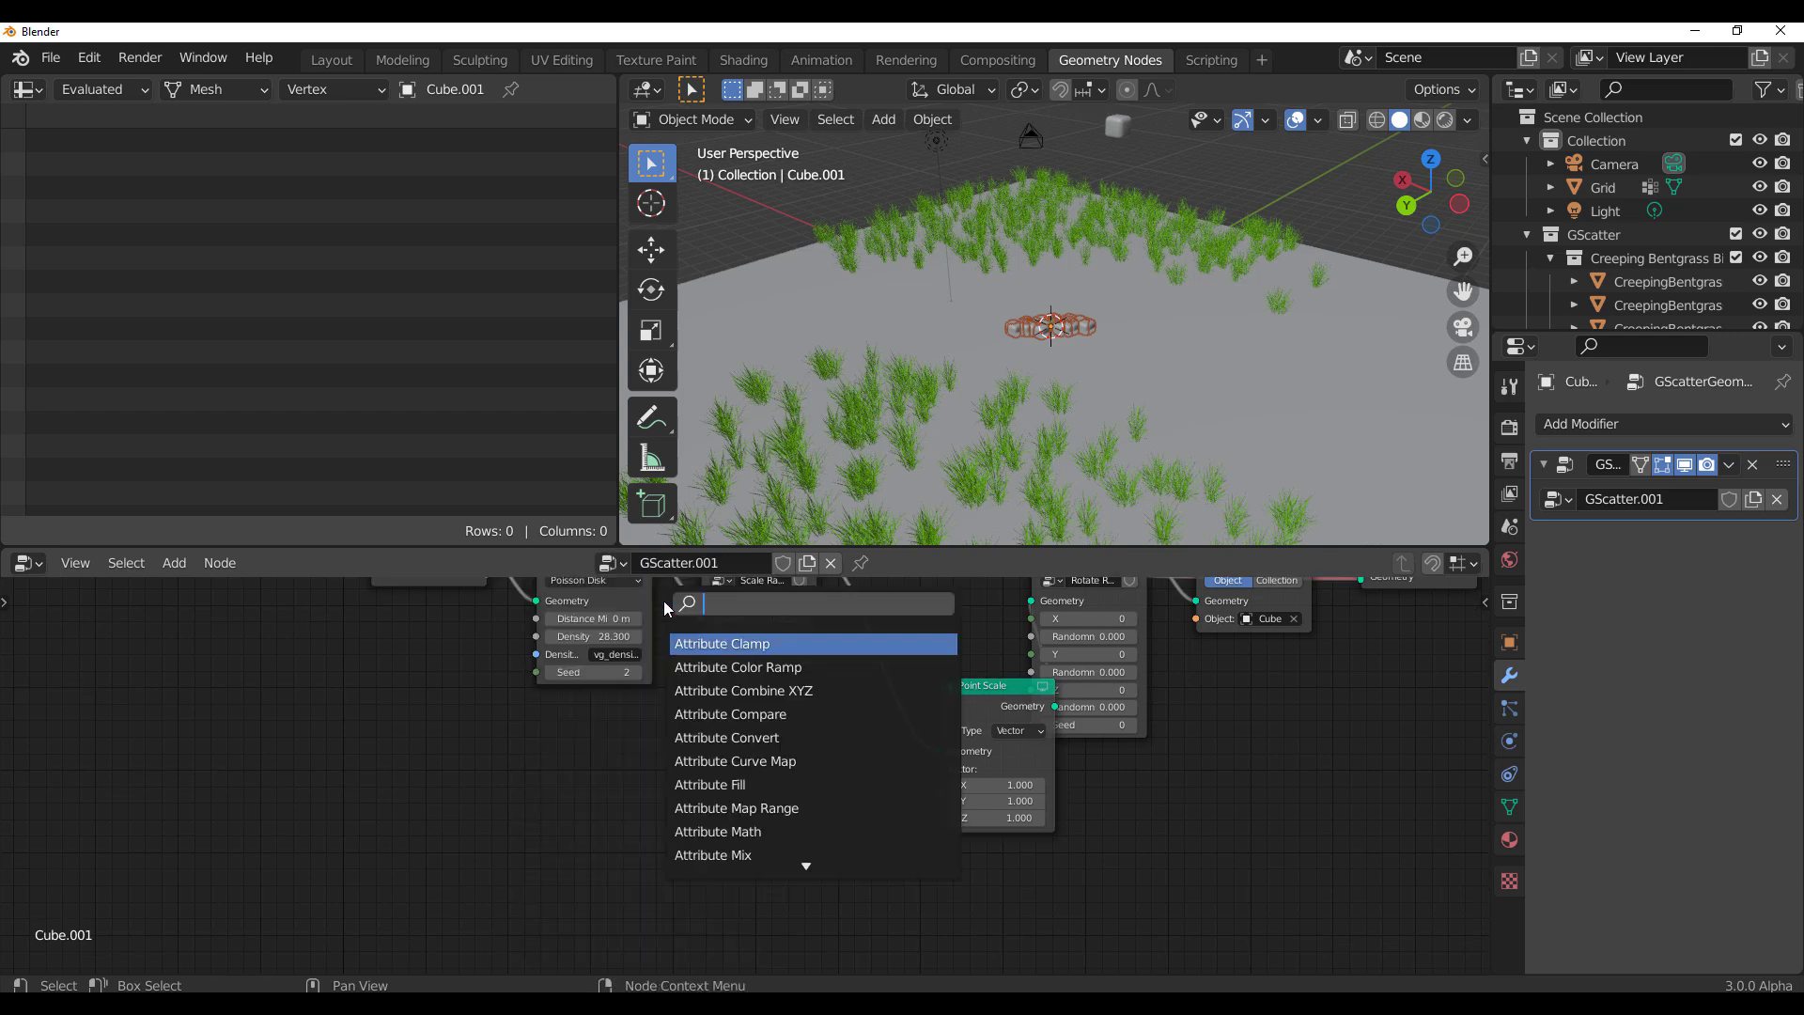
key(Return)
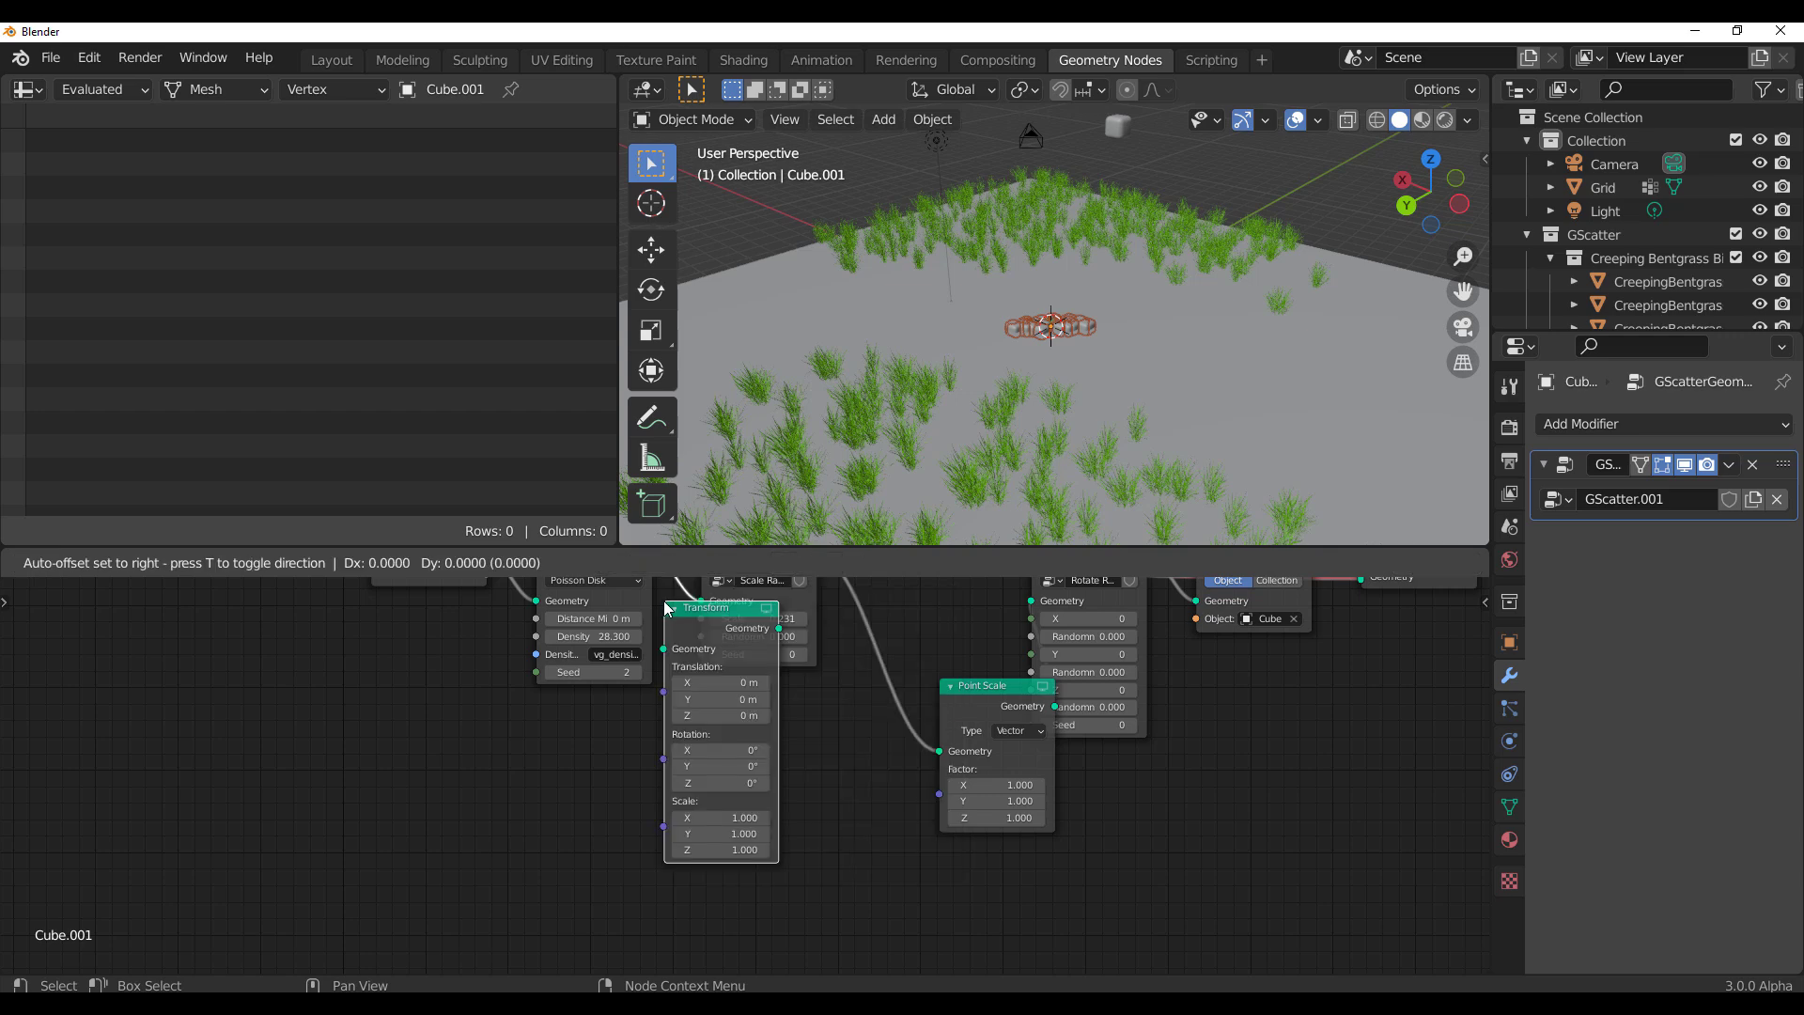
click(893, 672)
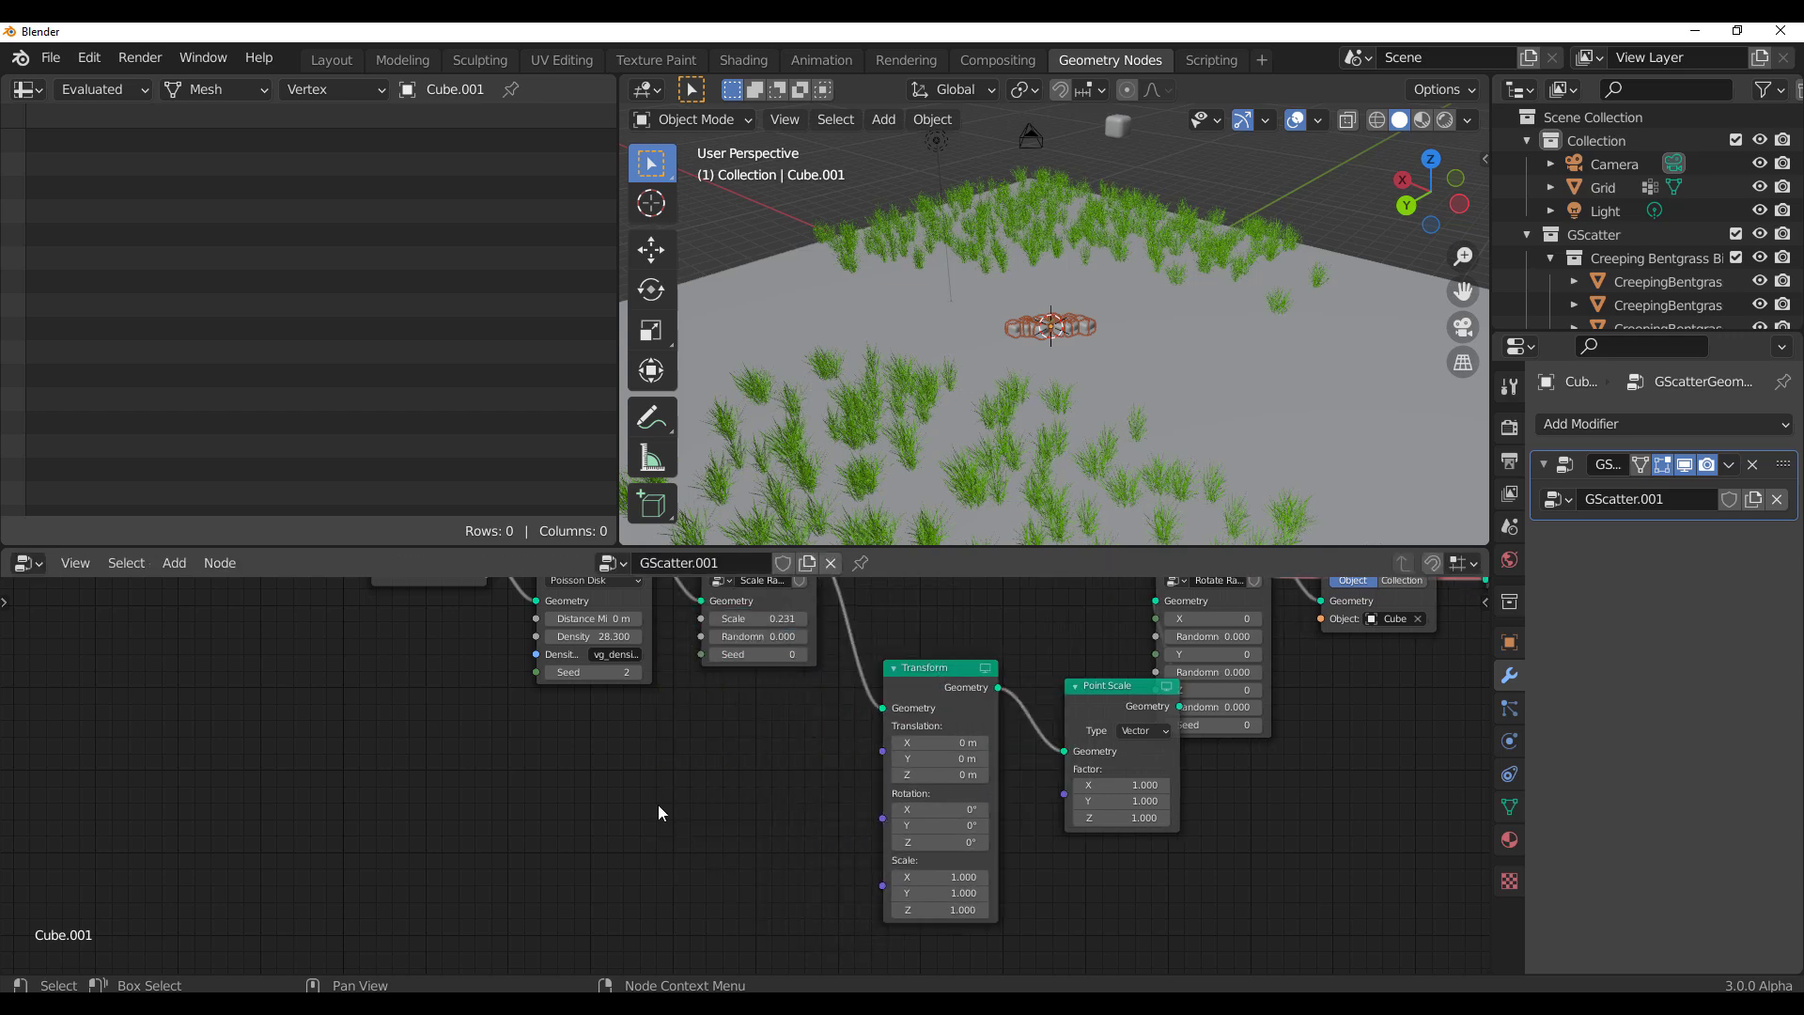
Step: Add an Object Info node for the Grid object and connect its Scale output to the Transform node's Scale
key(shift+a)
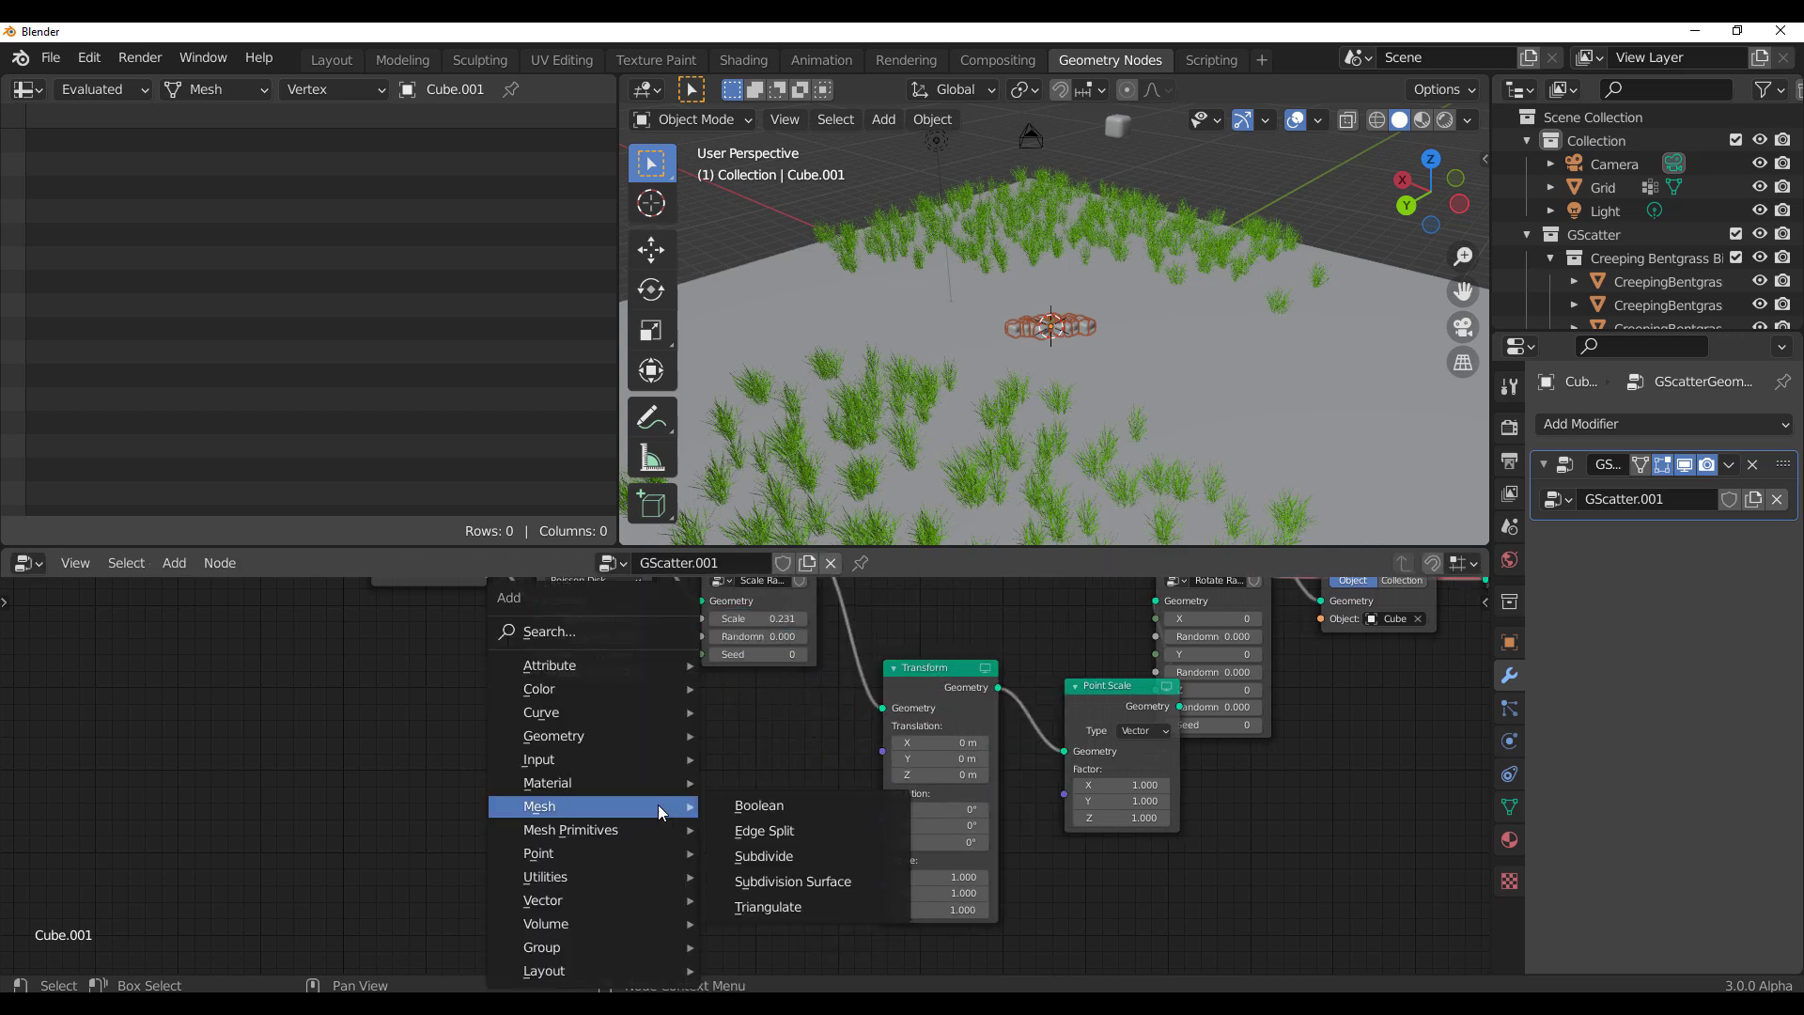
click(602, 632)
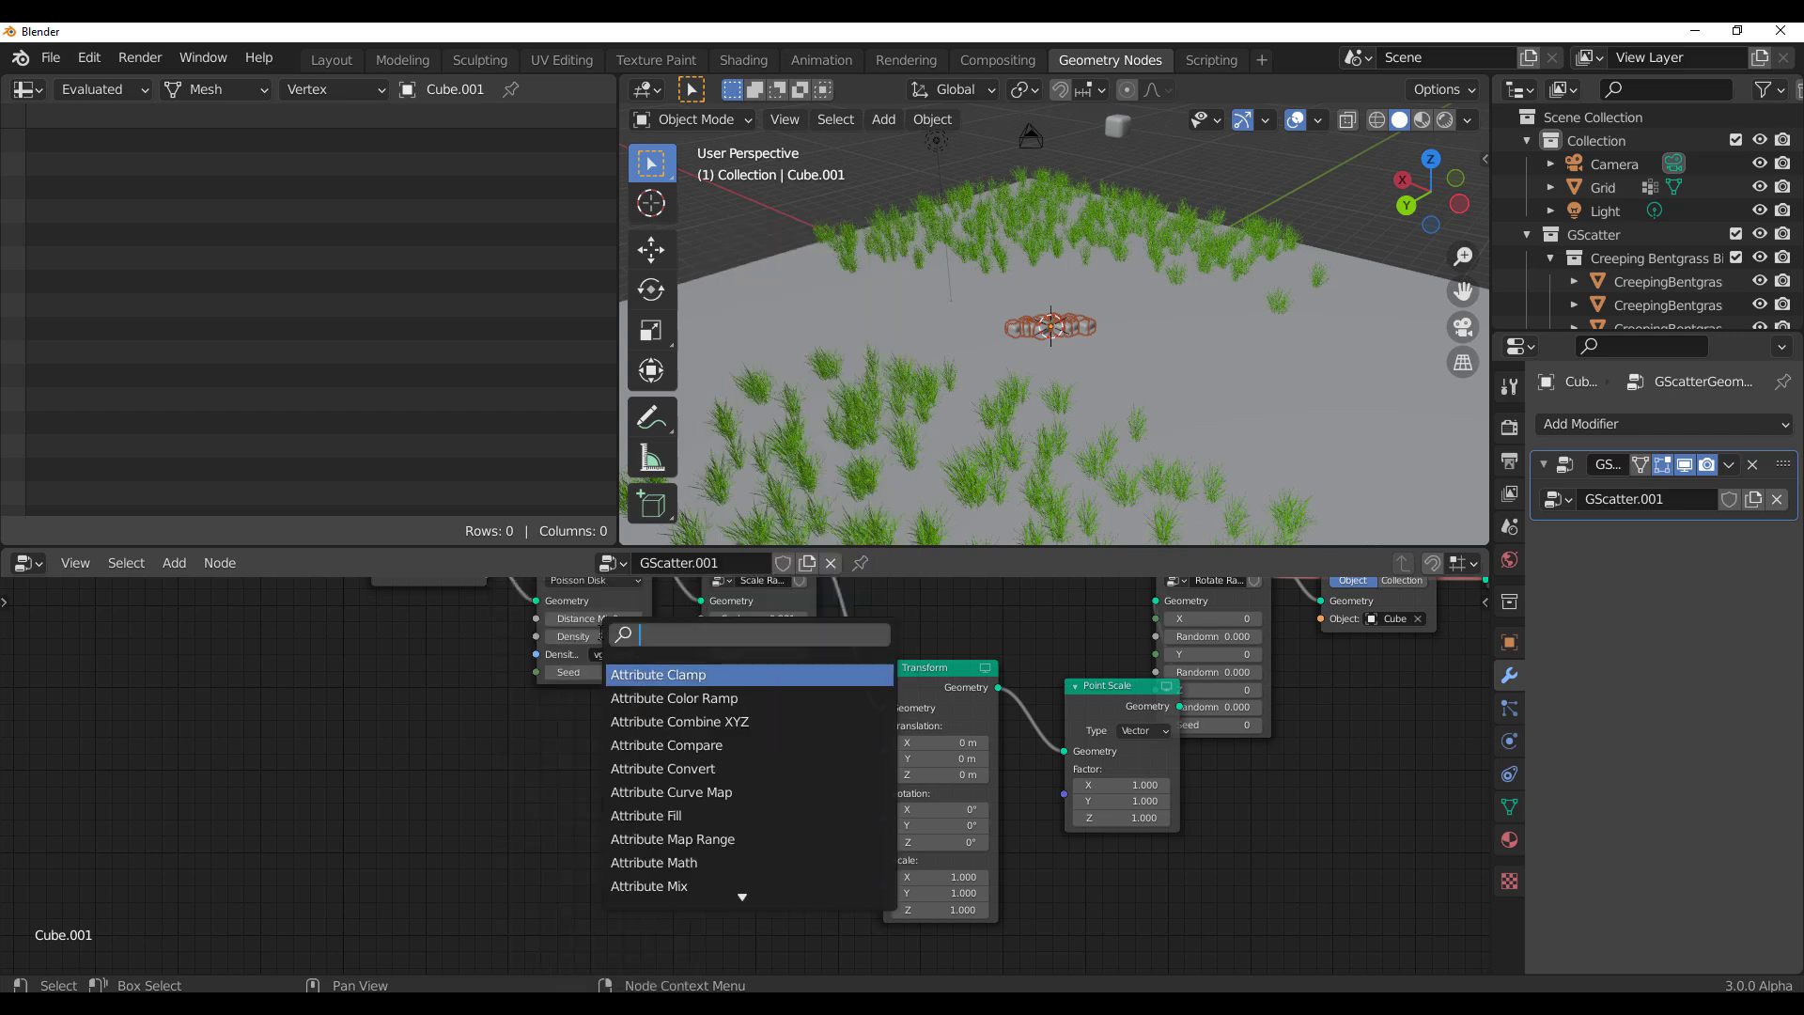
text(obj)
key(Return)
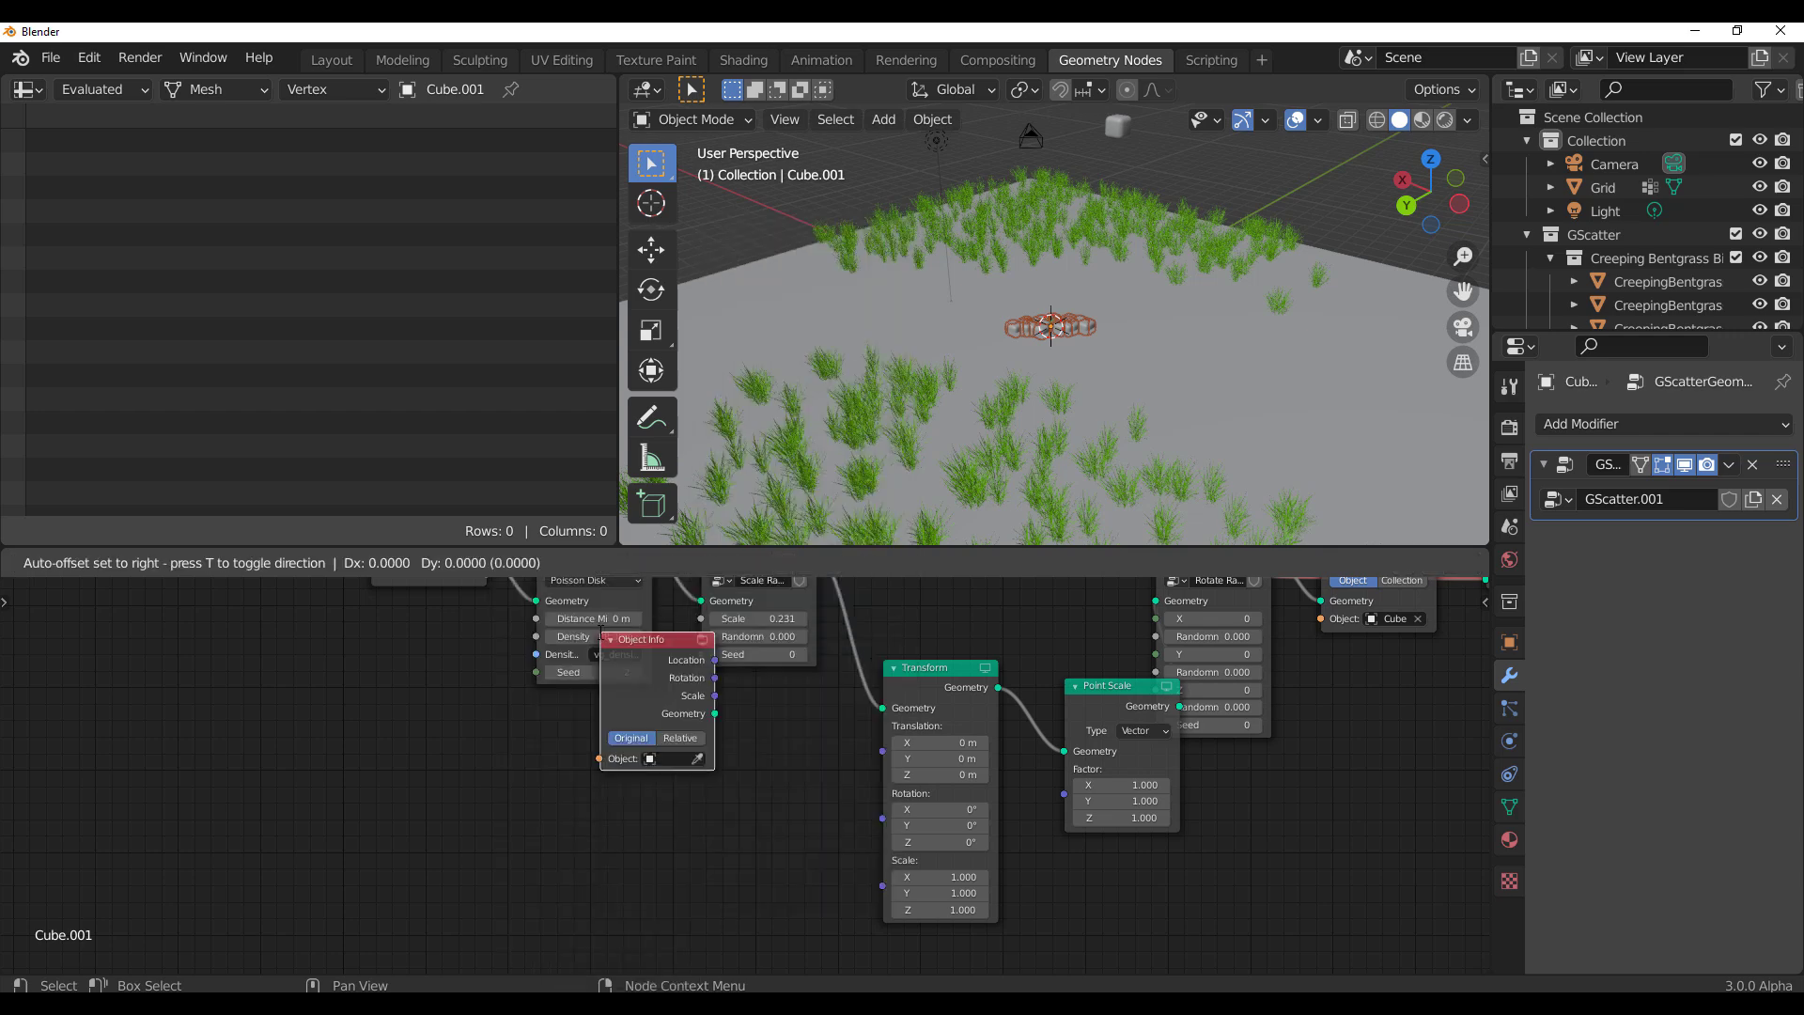
click(759, 846)
middle_drag(760, 846, 714, 780)
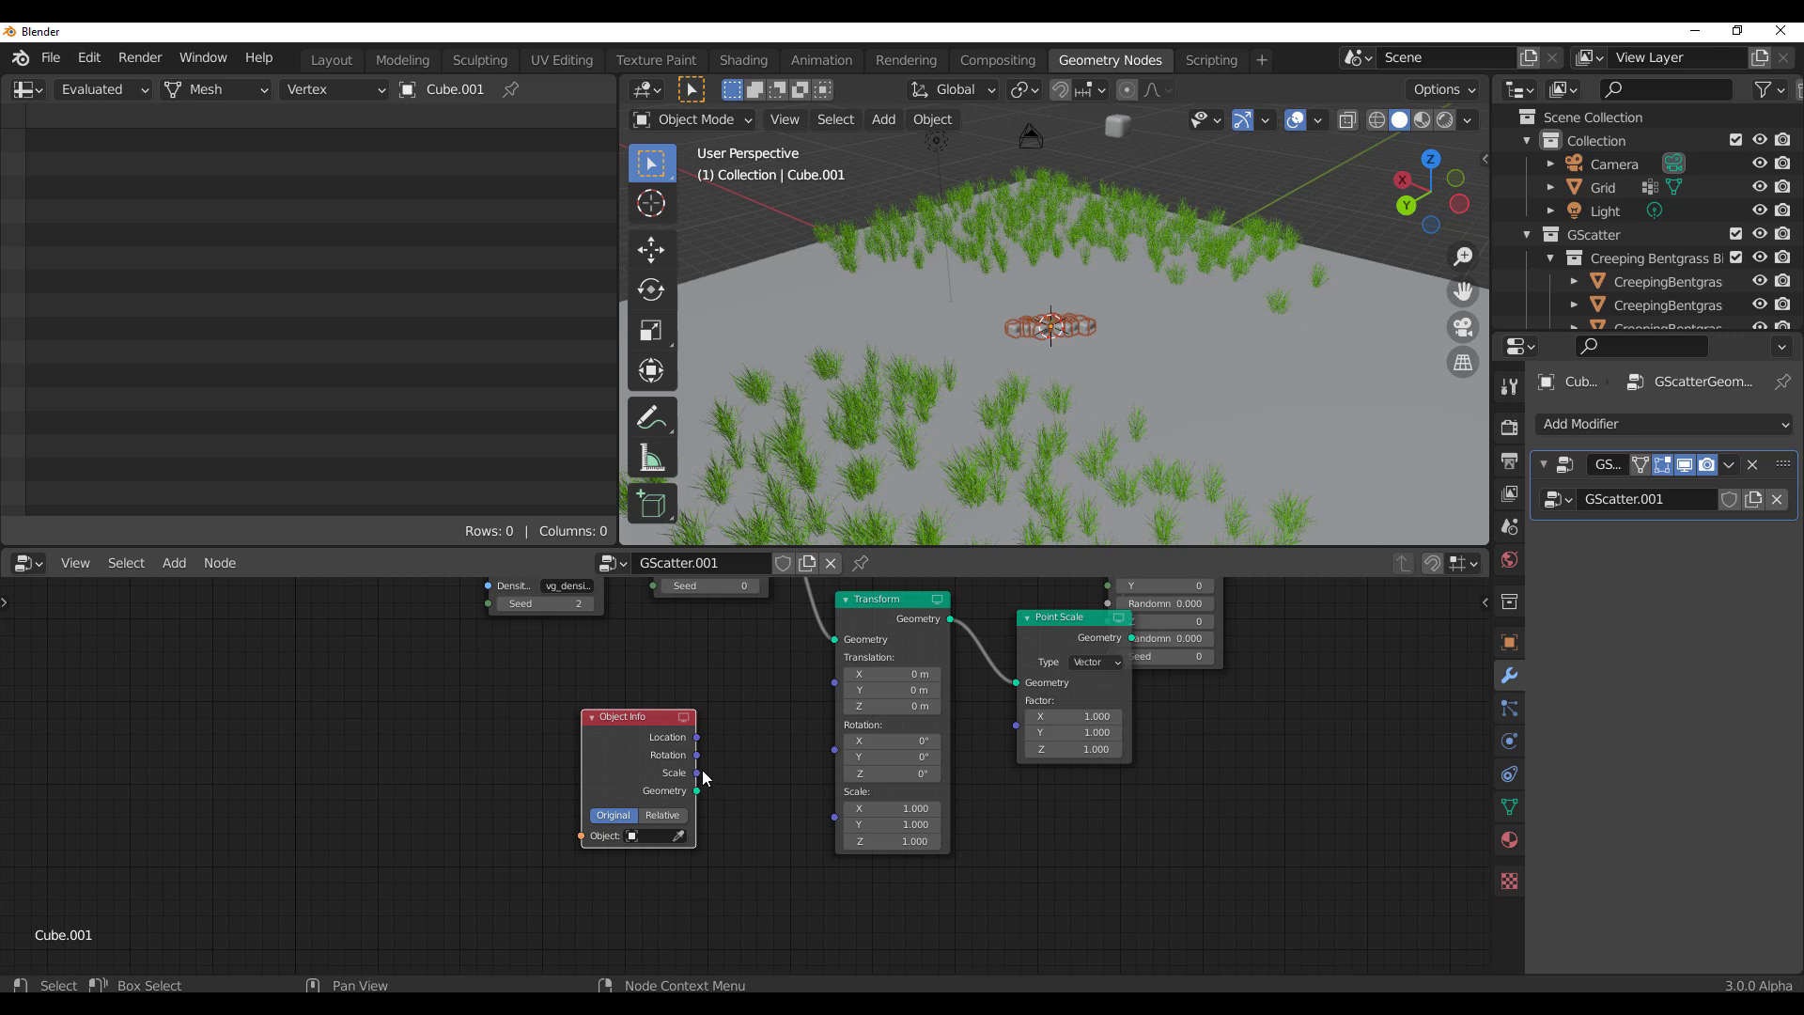
click(733, 802)
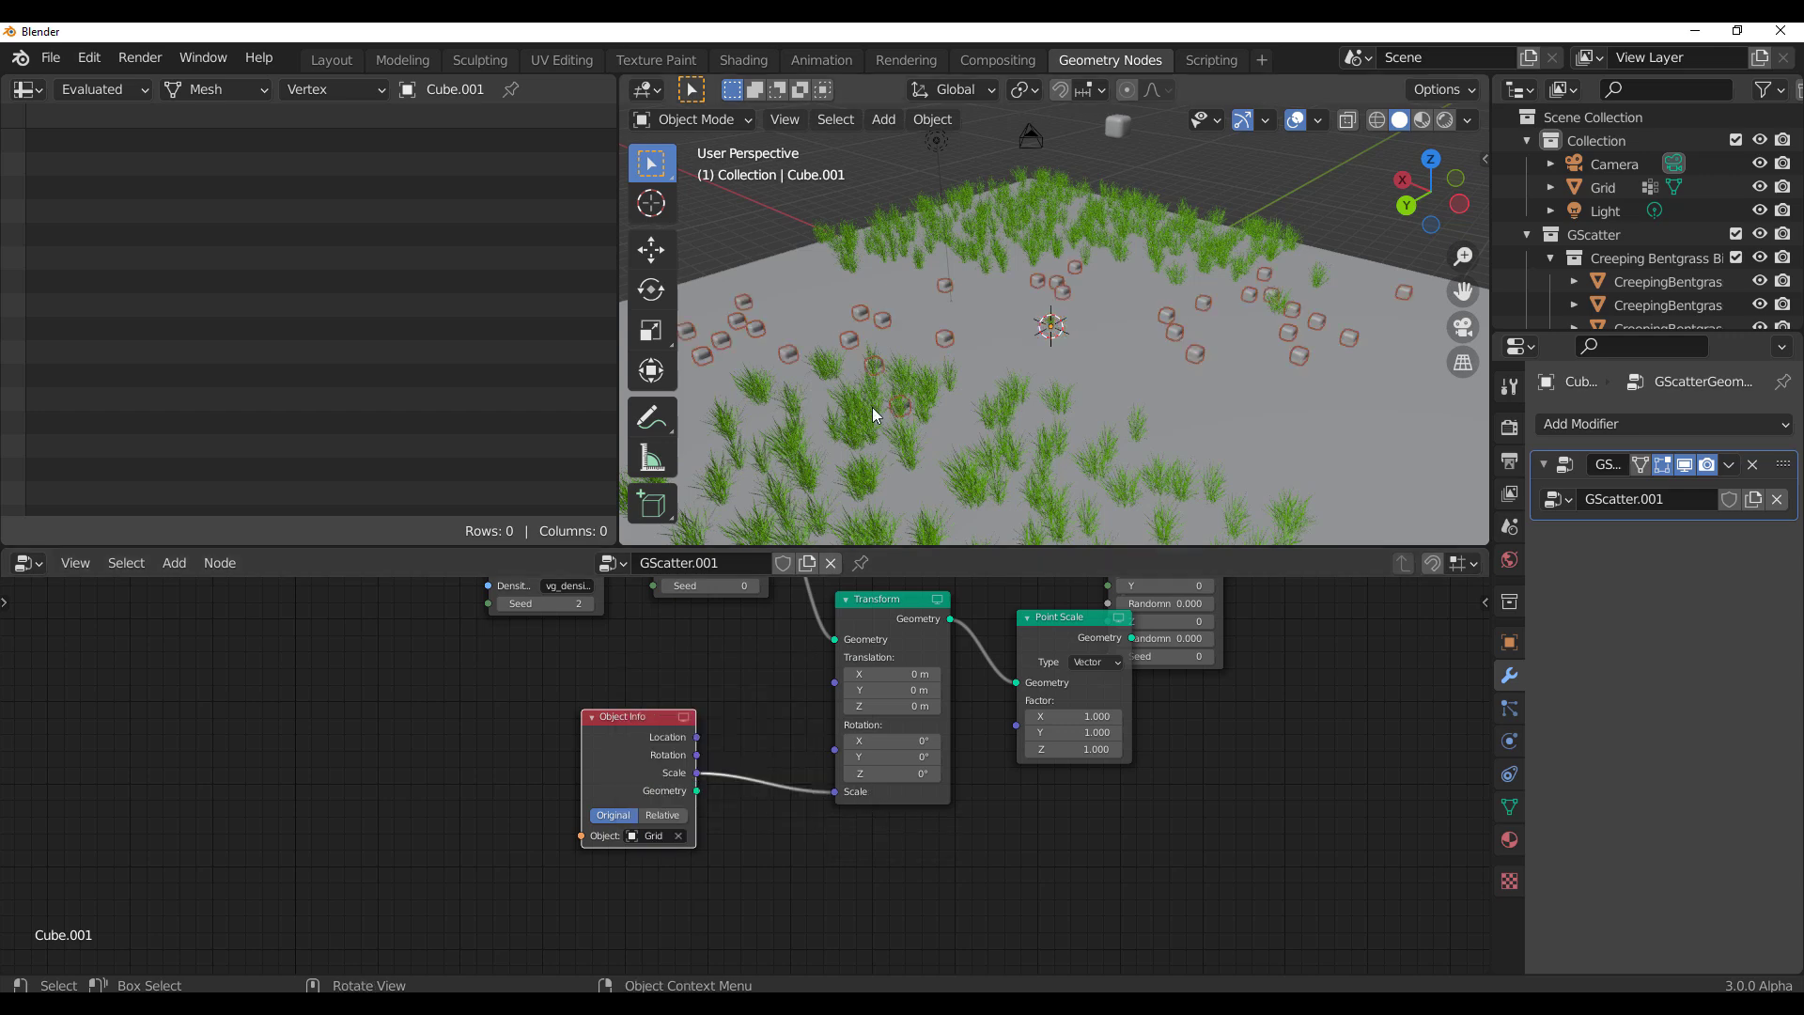
Step: Return to the Layout workspace and set the cube scatter's density to about 174.2
middle_drag(884, 376, 1000, 365)
scroll(1046, 362, down, 4)
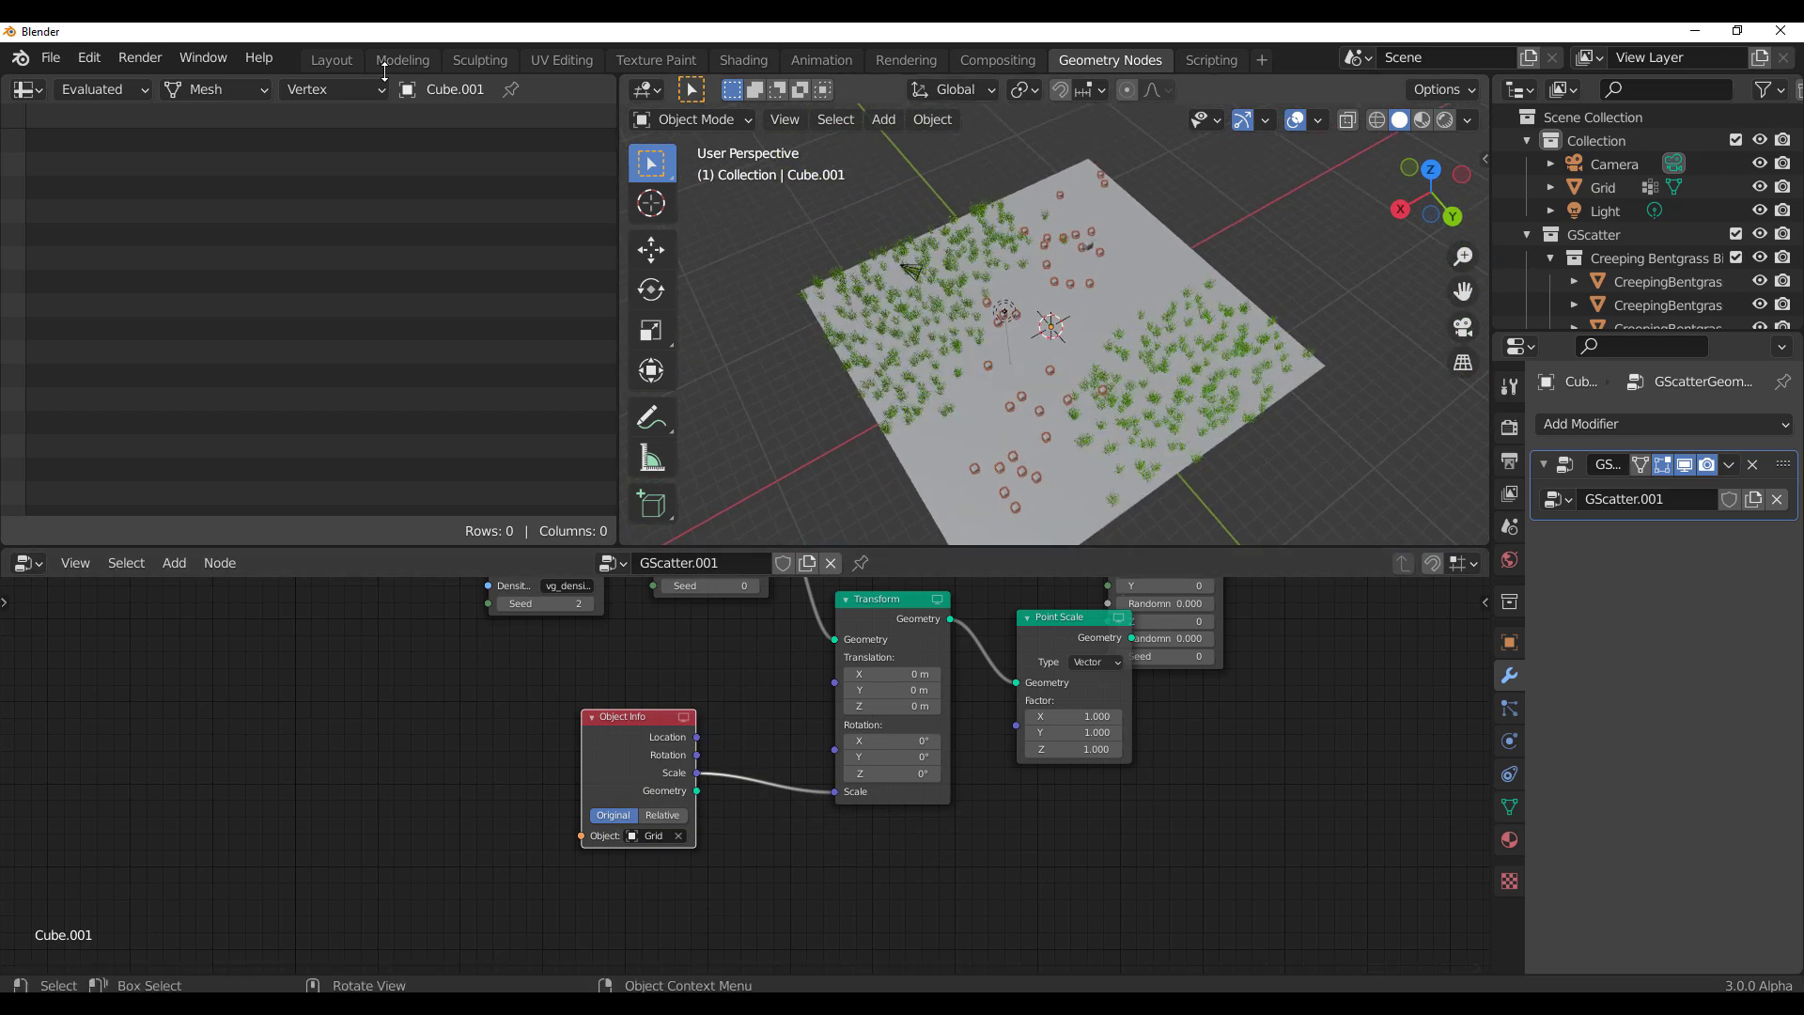
click(333, 61)
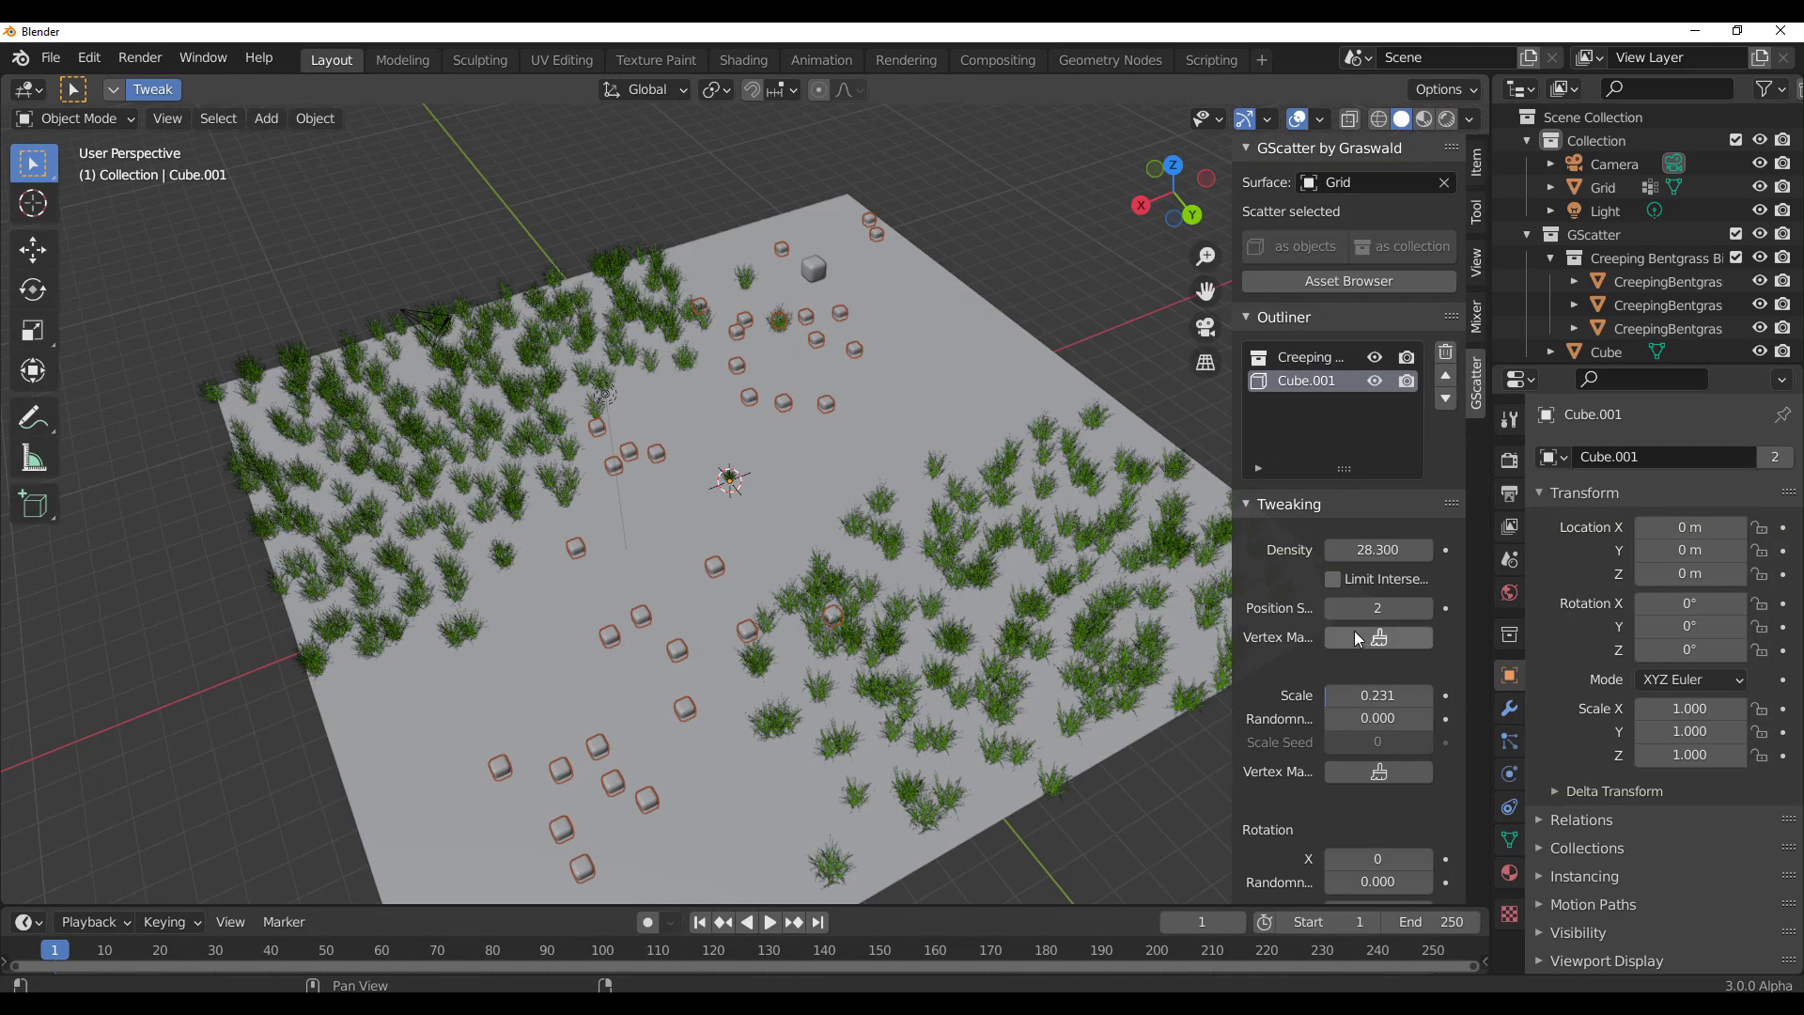
drag(1378, 550, 1466, 549)
scroll(297, 512, down, 5)
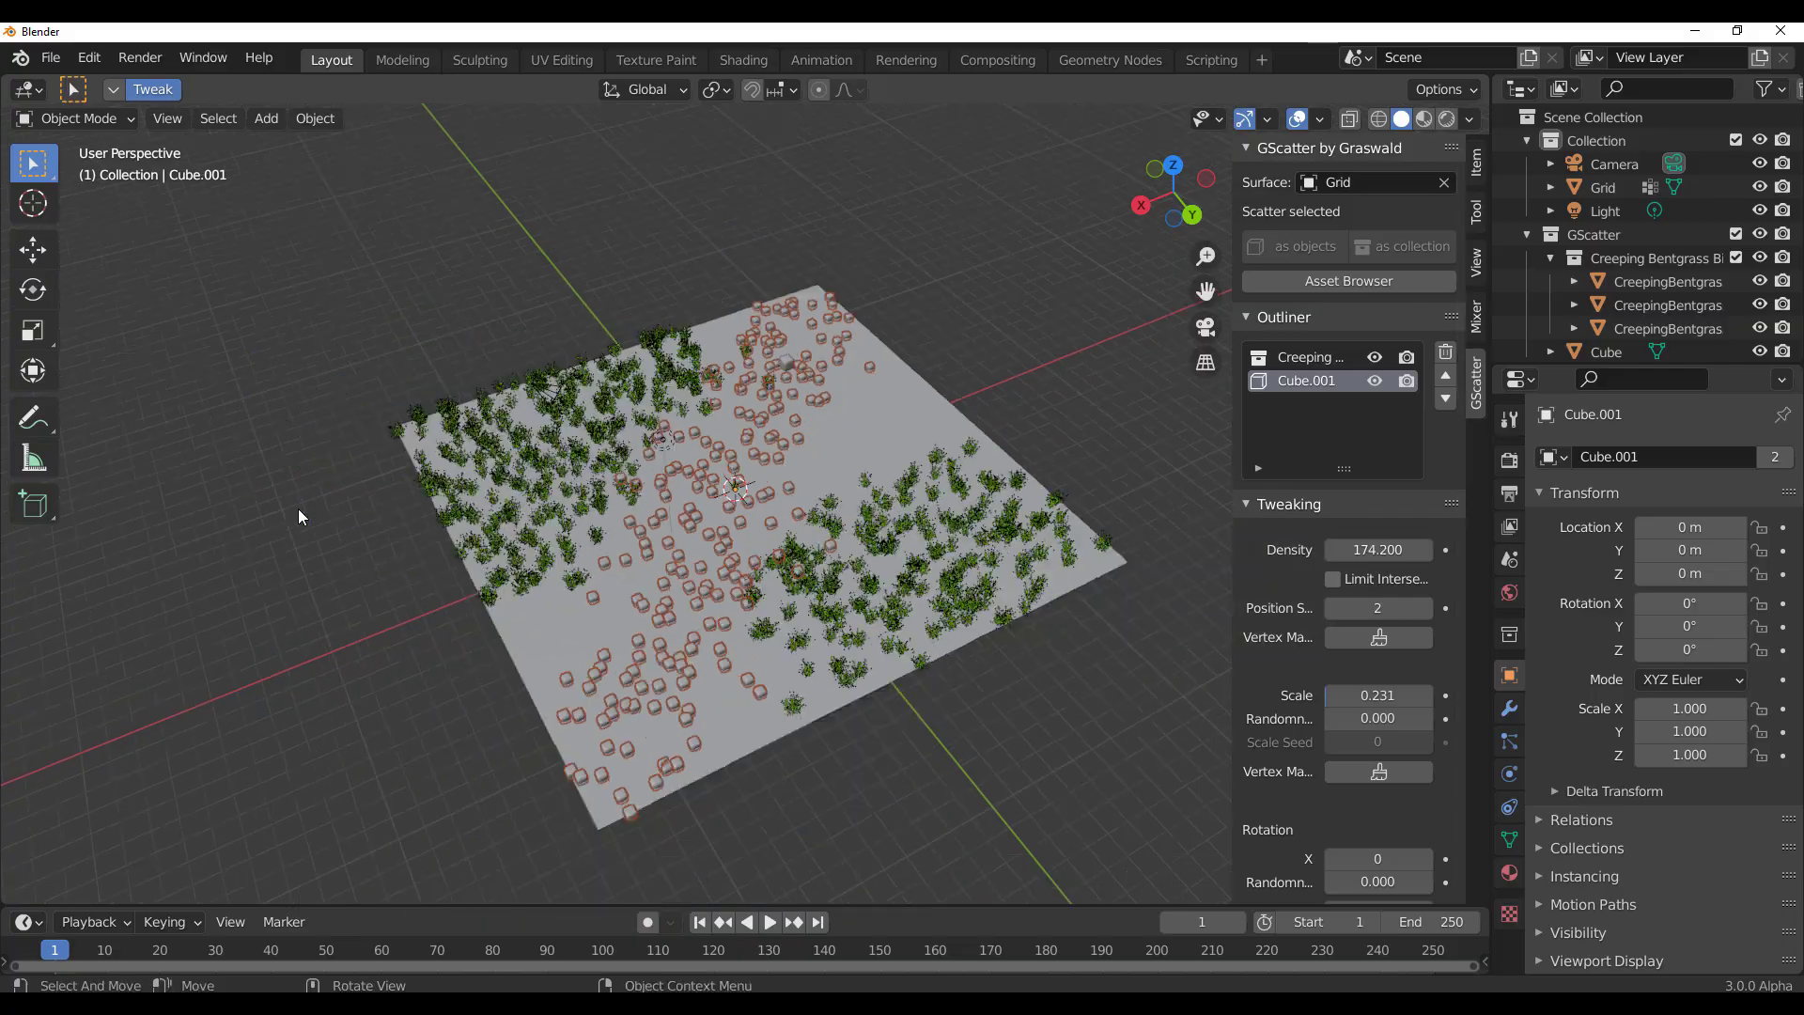
scroll(482, 501, up, 4)
middle_drag(751, 599, 656, 484)
scroll(761, 489, down, 4)
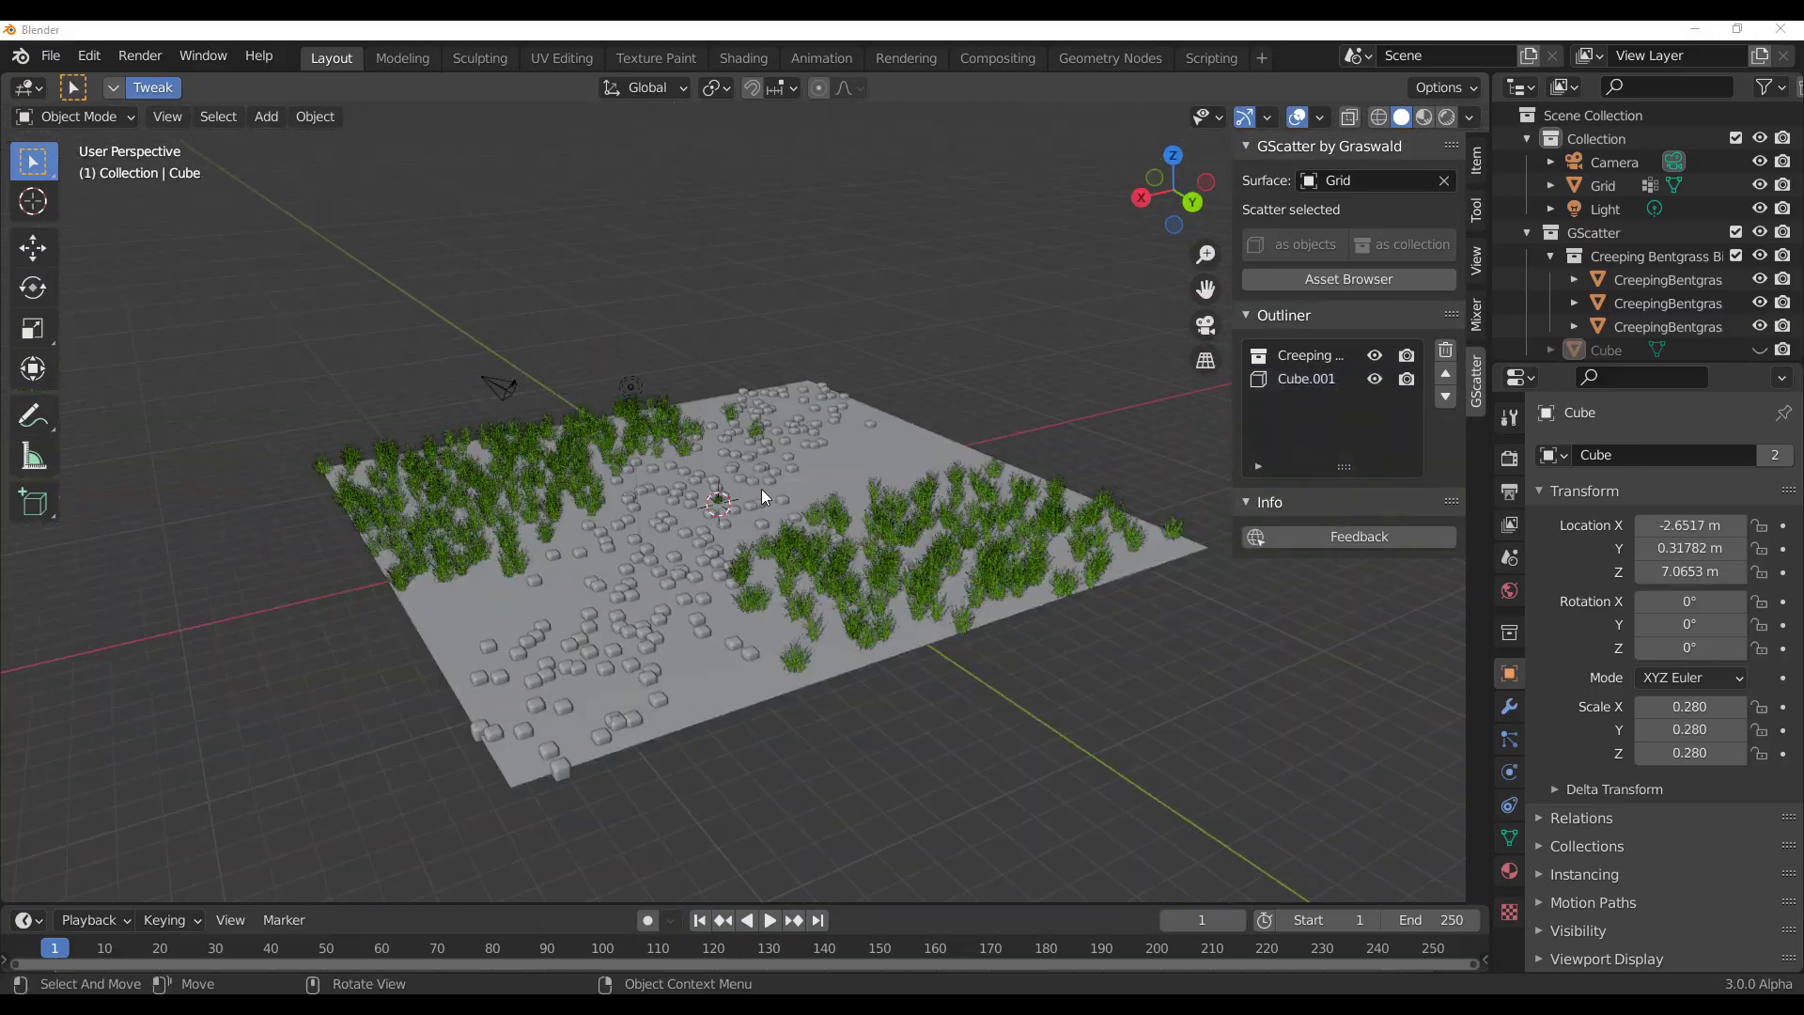
scroll(767, 500, up, 4)
middle_drag(767, 500, 827, 487)
Step: Start a new default scene without saving the current file
click(51, 57)
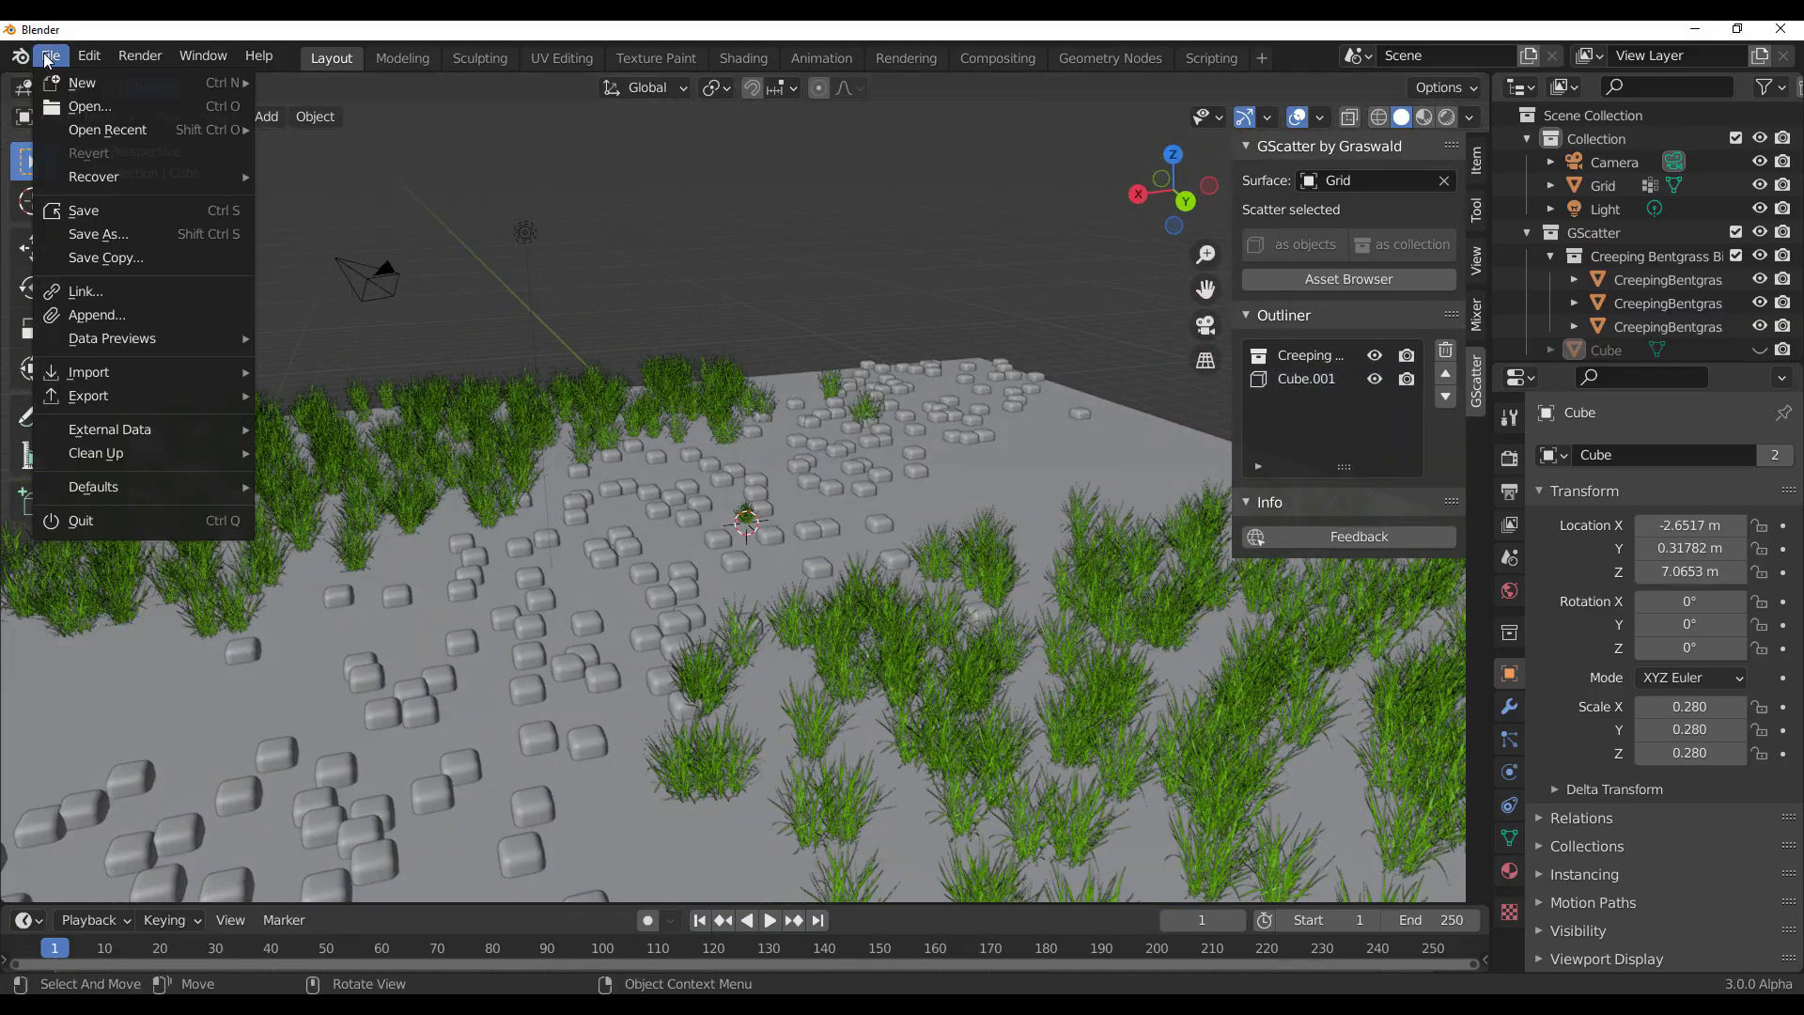
mouse_move(77, 86)
click(301, 85)
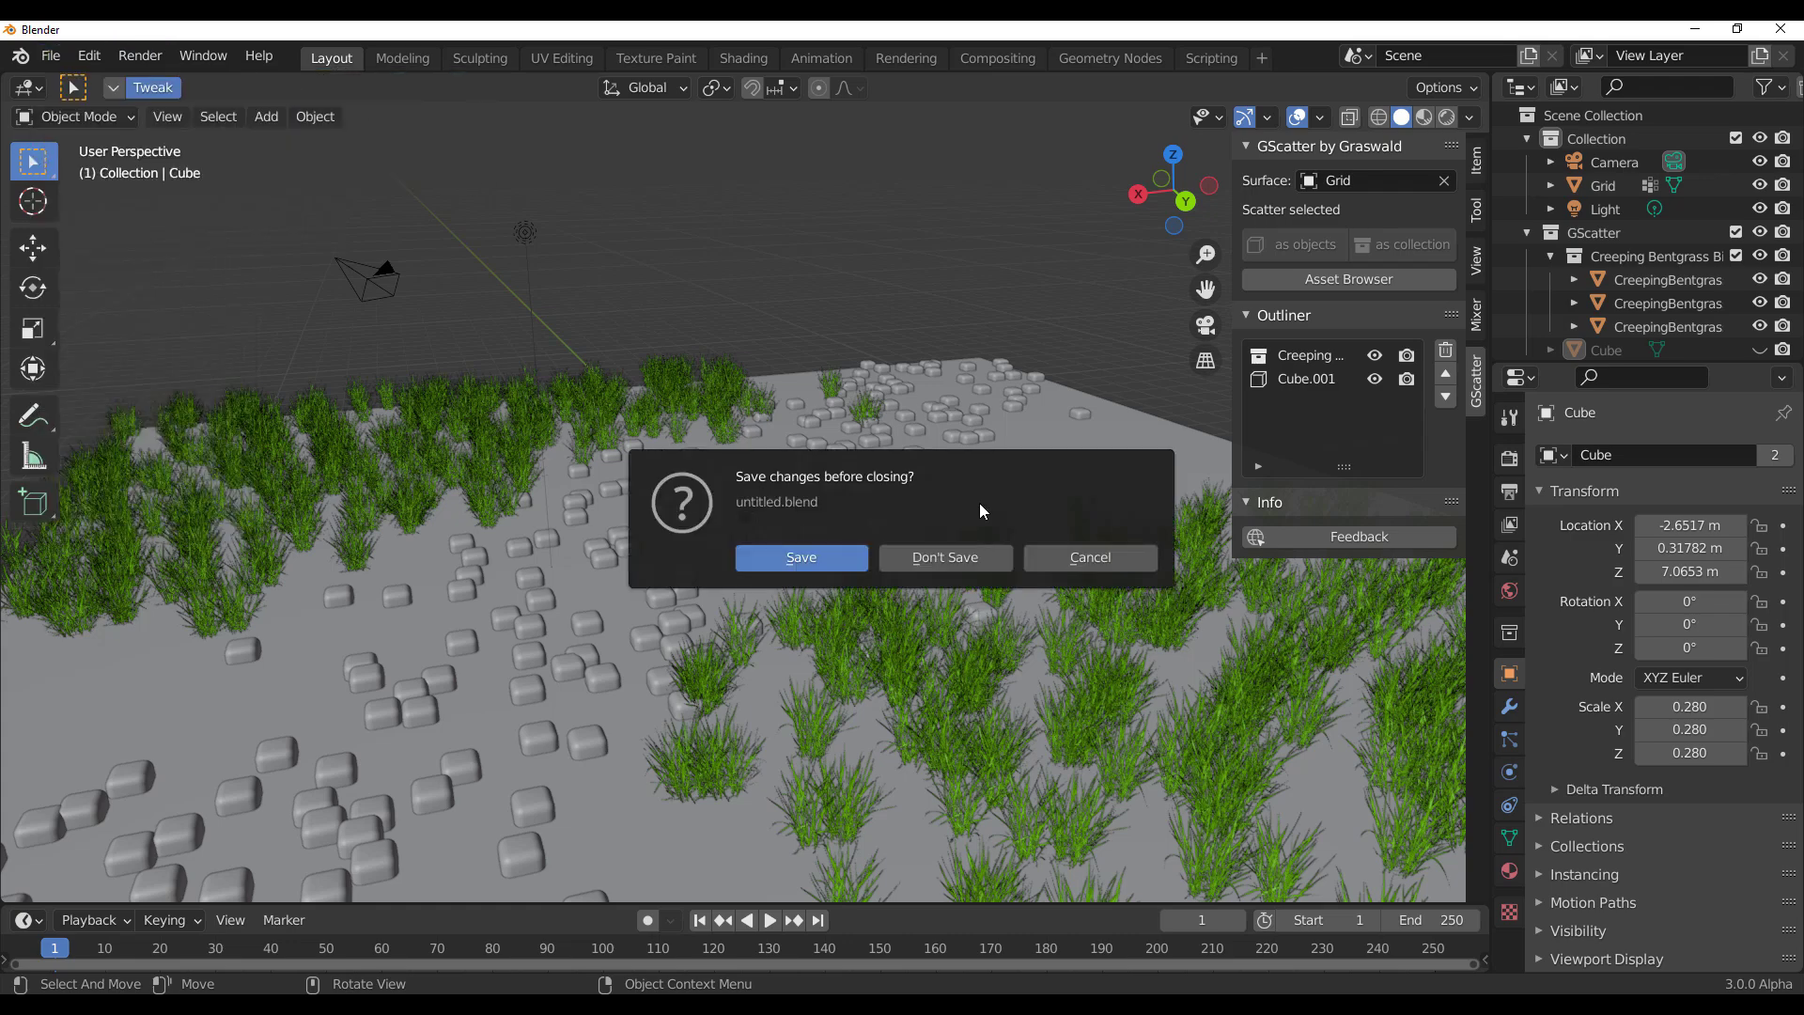
key(d)
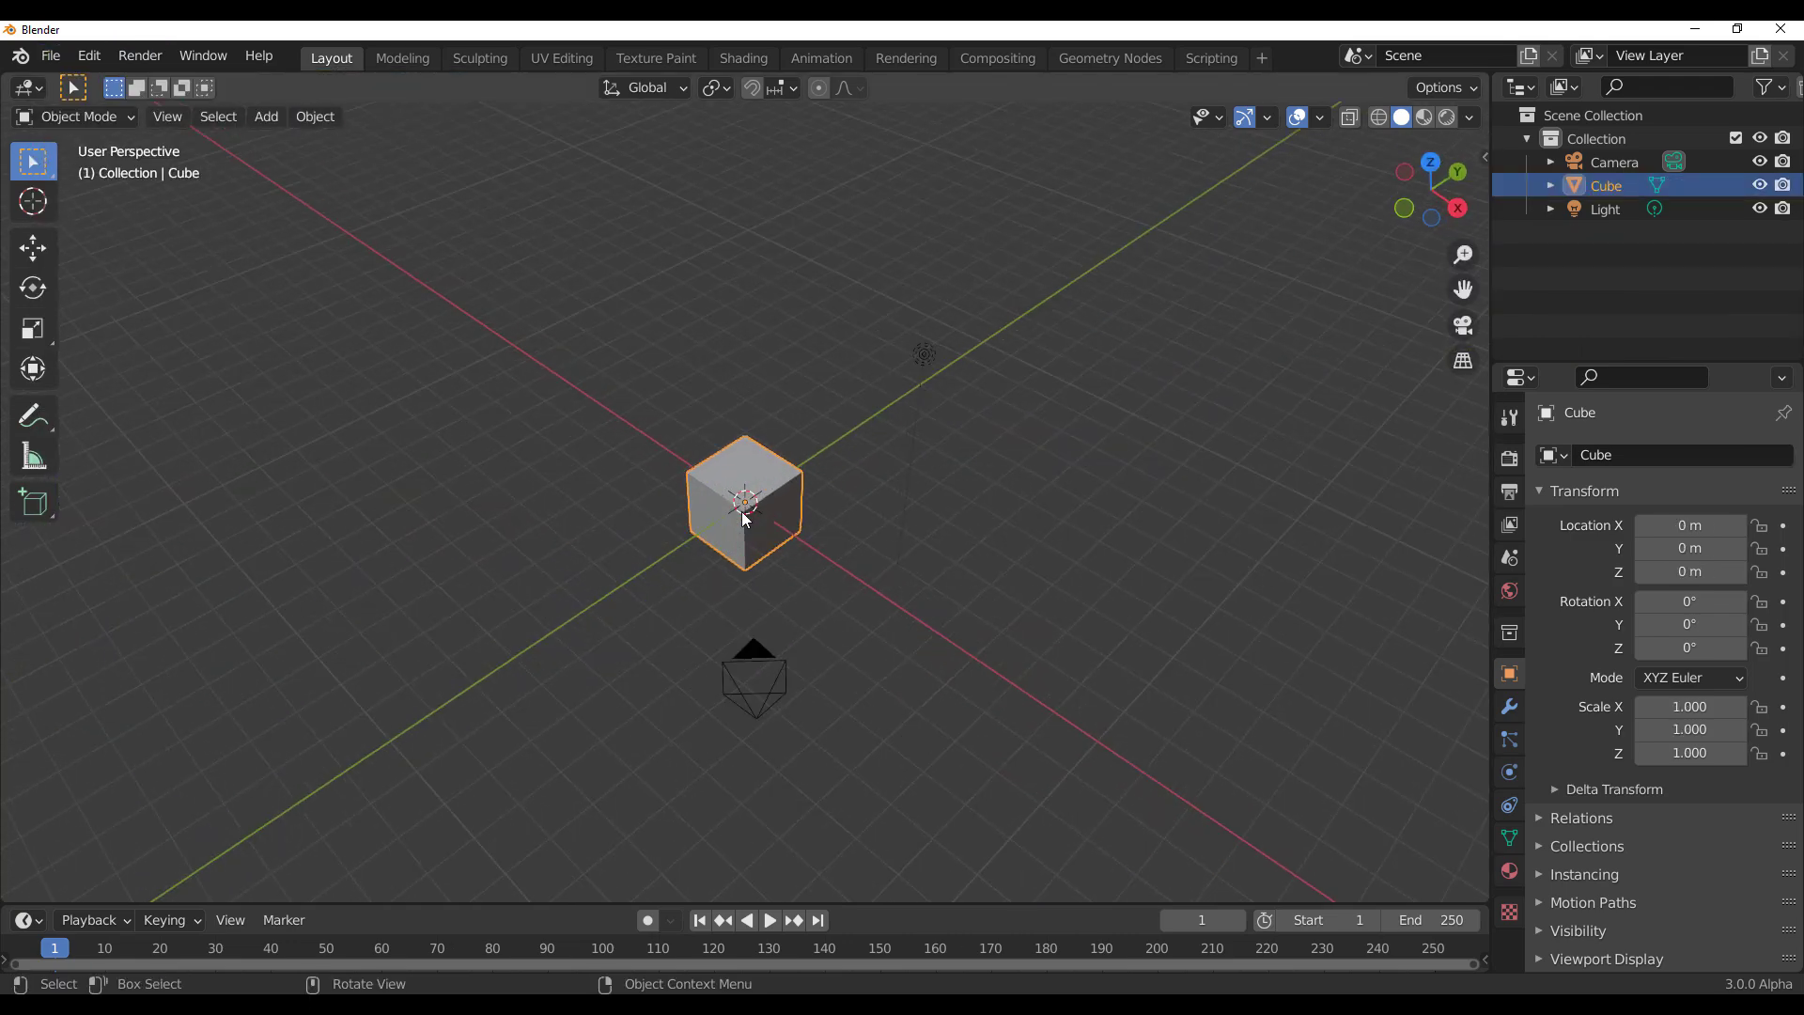
Step: Move the default cube aside to about X 5.09 m, Y 8.32 m, Z 2.30 m and deselect it
key(g)
click(1121, 381)
click(697, 395)
middle_drag(697, 394, 648, 366)
Step: Add a grid mesh at the world origin
key(shift+a)
mouse_move(649, 365)
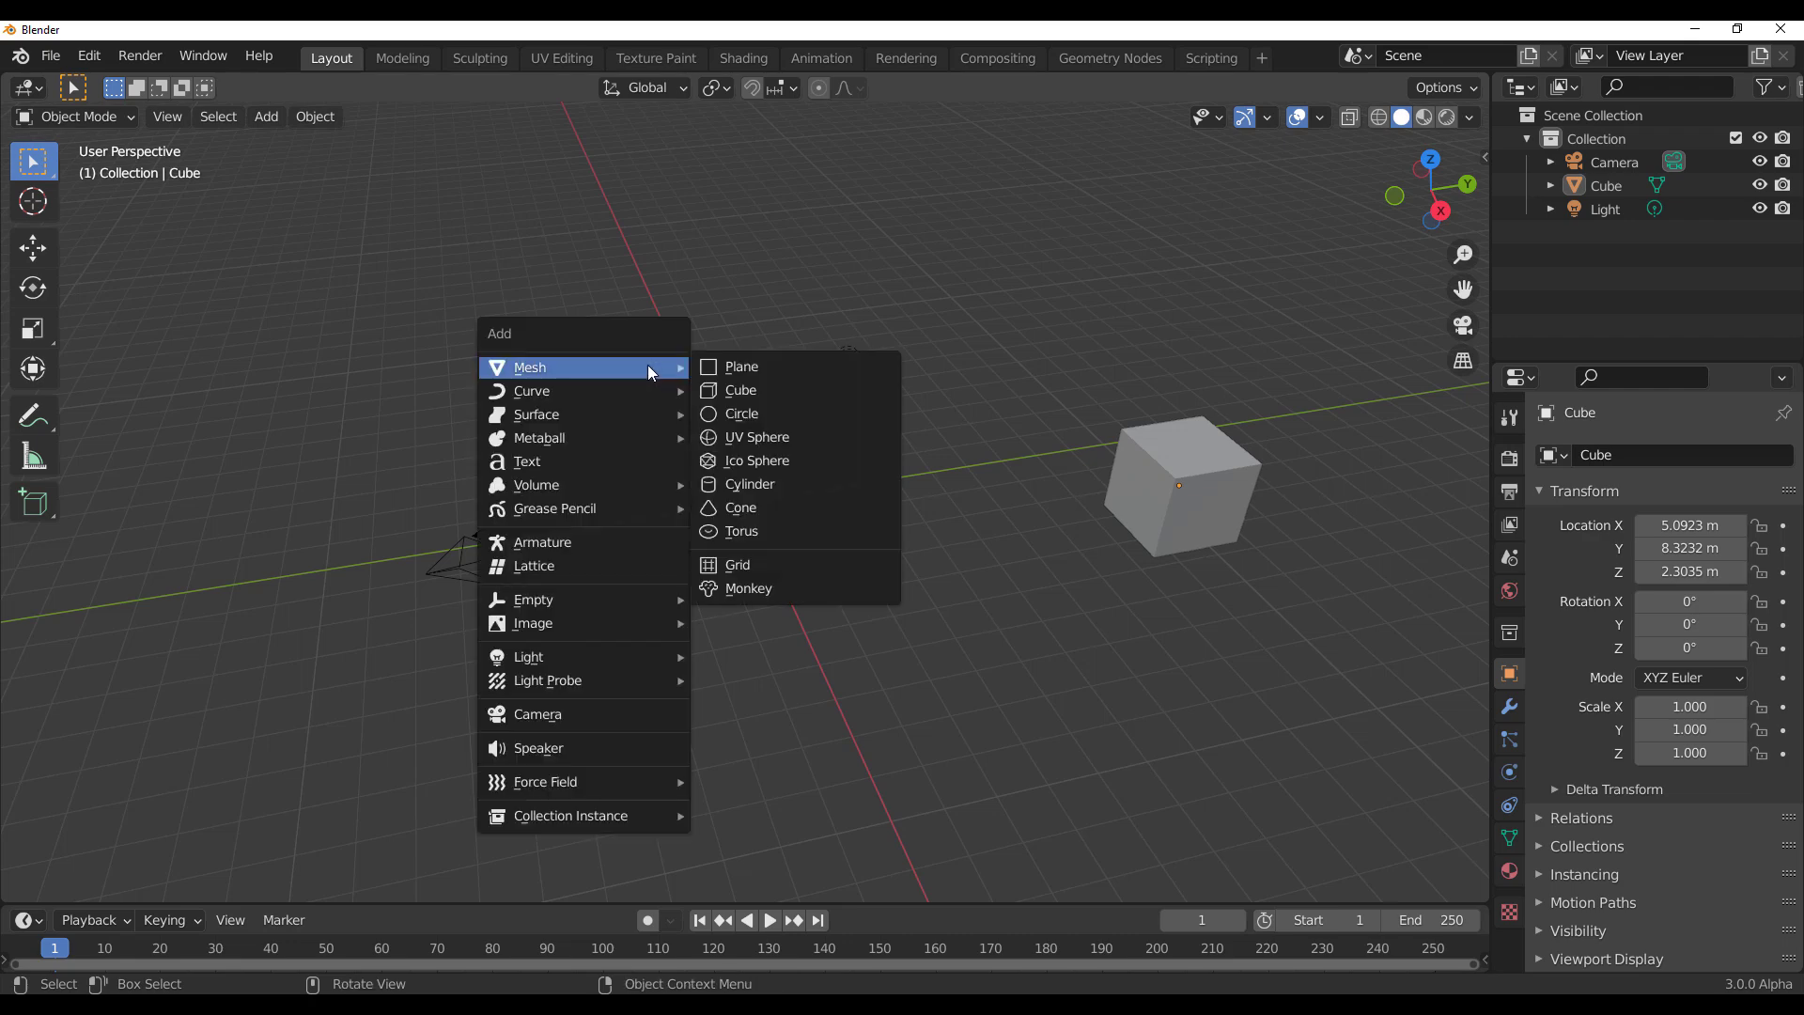
click(729, 565)
key(s)
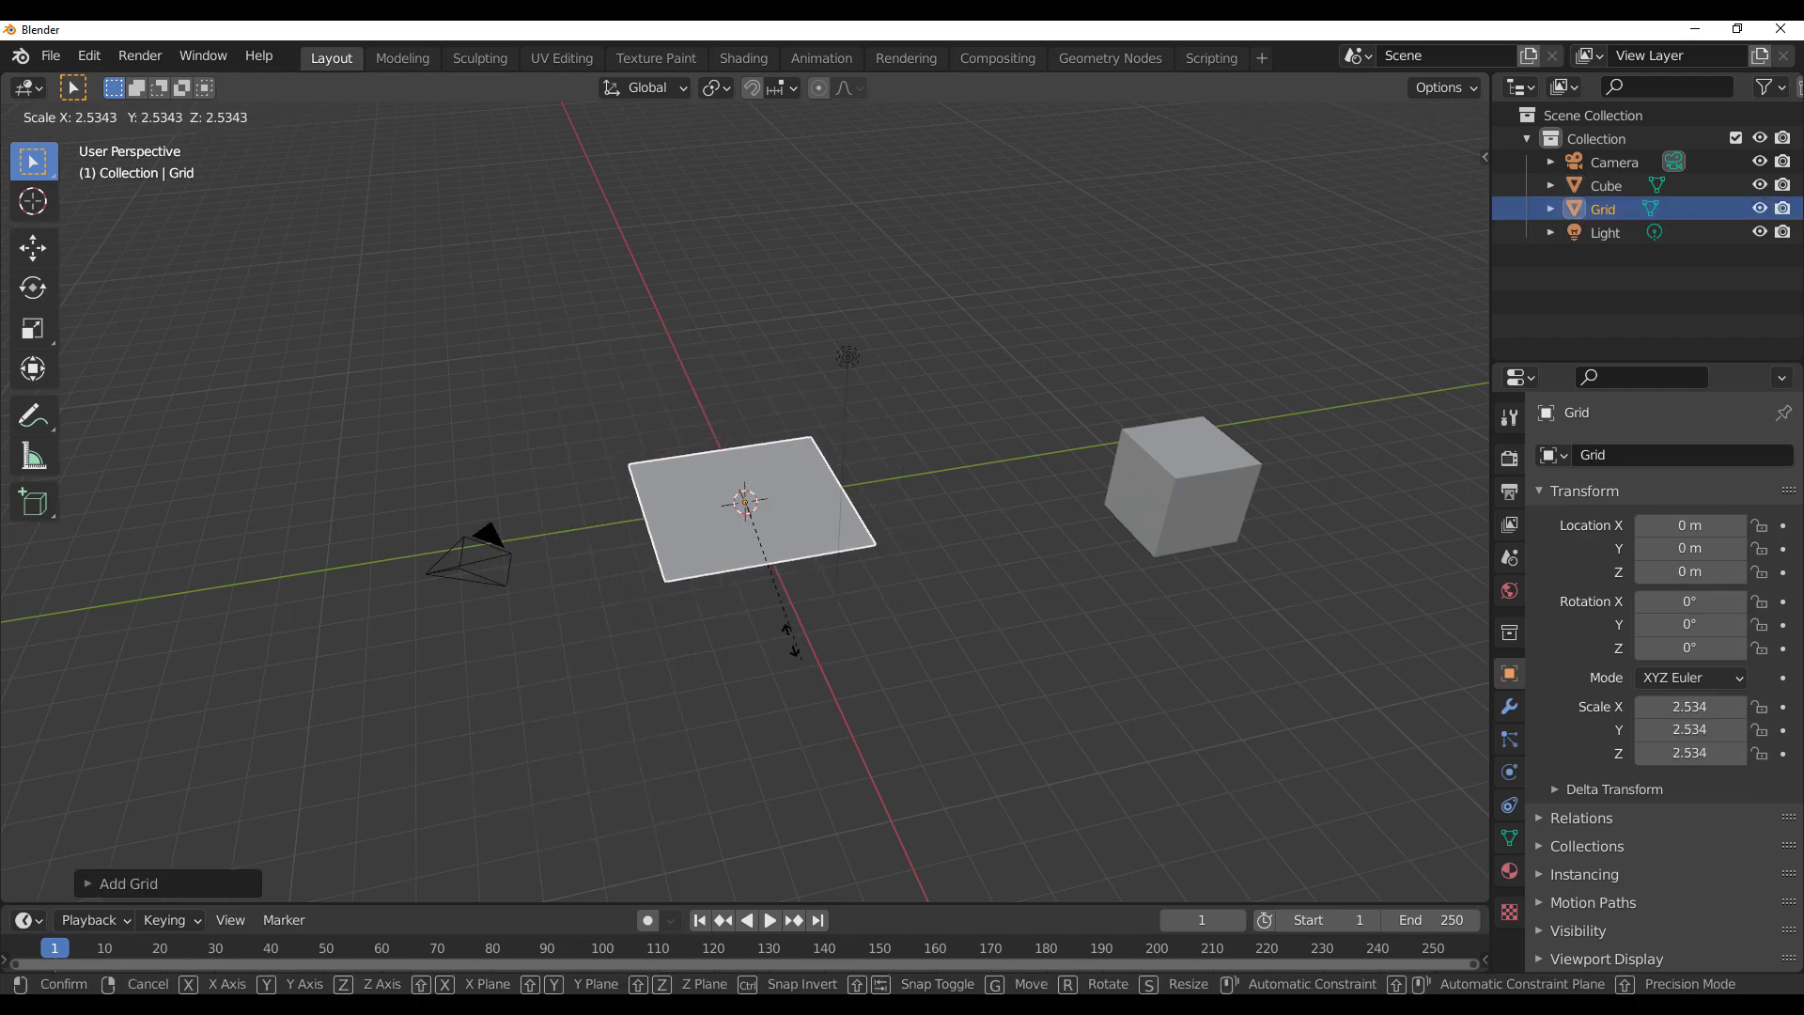
right_click(806, 684)
scroll(752, 592, up, 5)
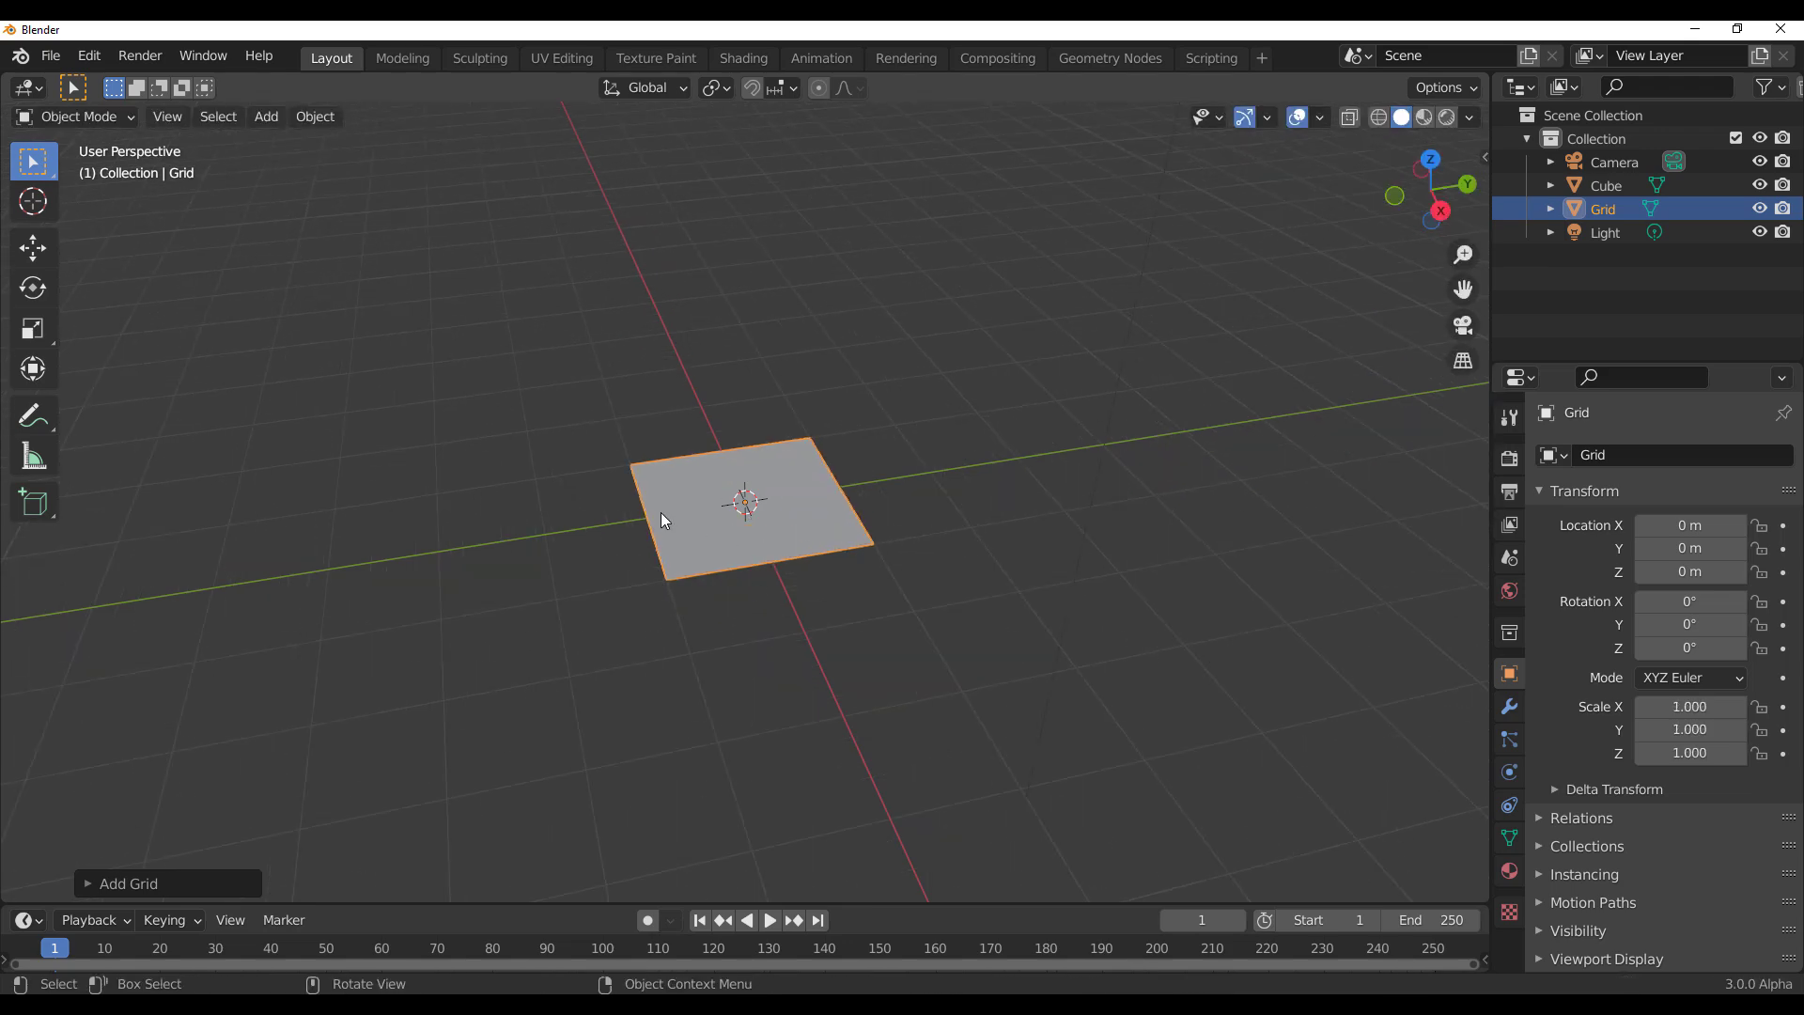
Step: Switch the selection tool to Tweak and scale up the grid's geometry in Edit Mode
drag(22, 158, 171, 355)
key(Tab)
scroll(767, 587, down, 2)
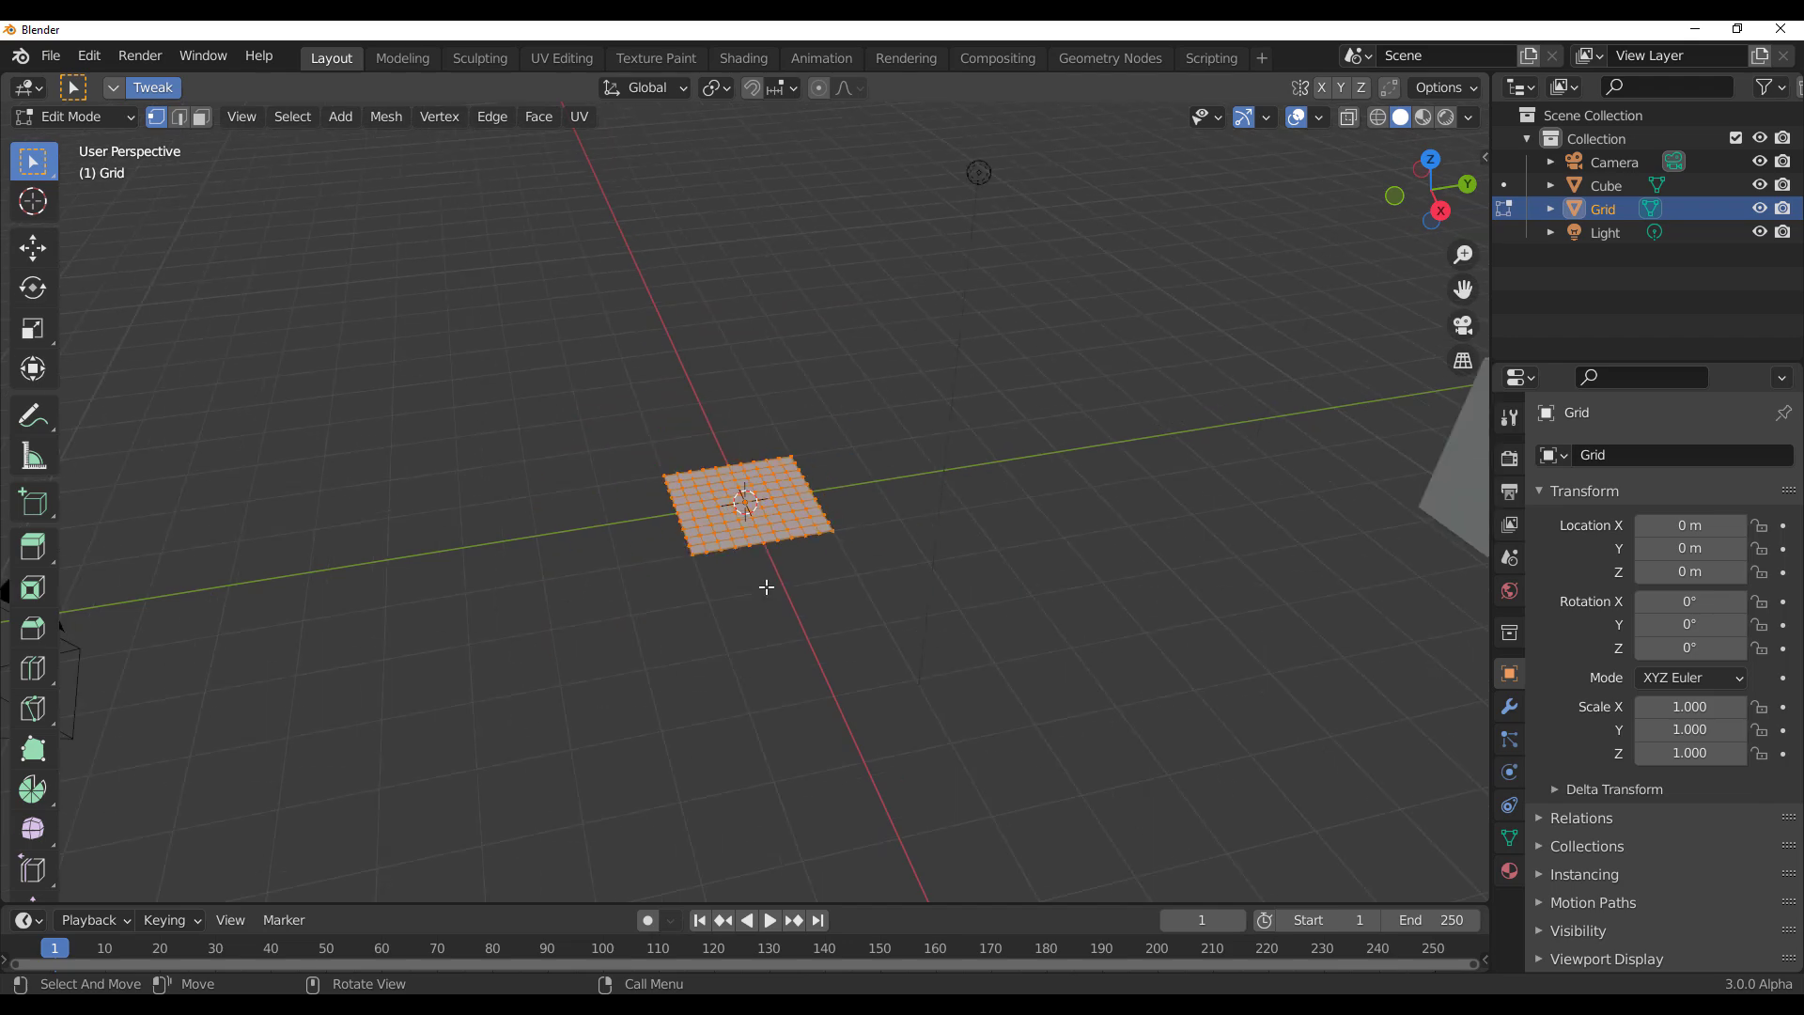
key(s)
click(595, 221)
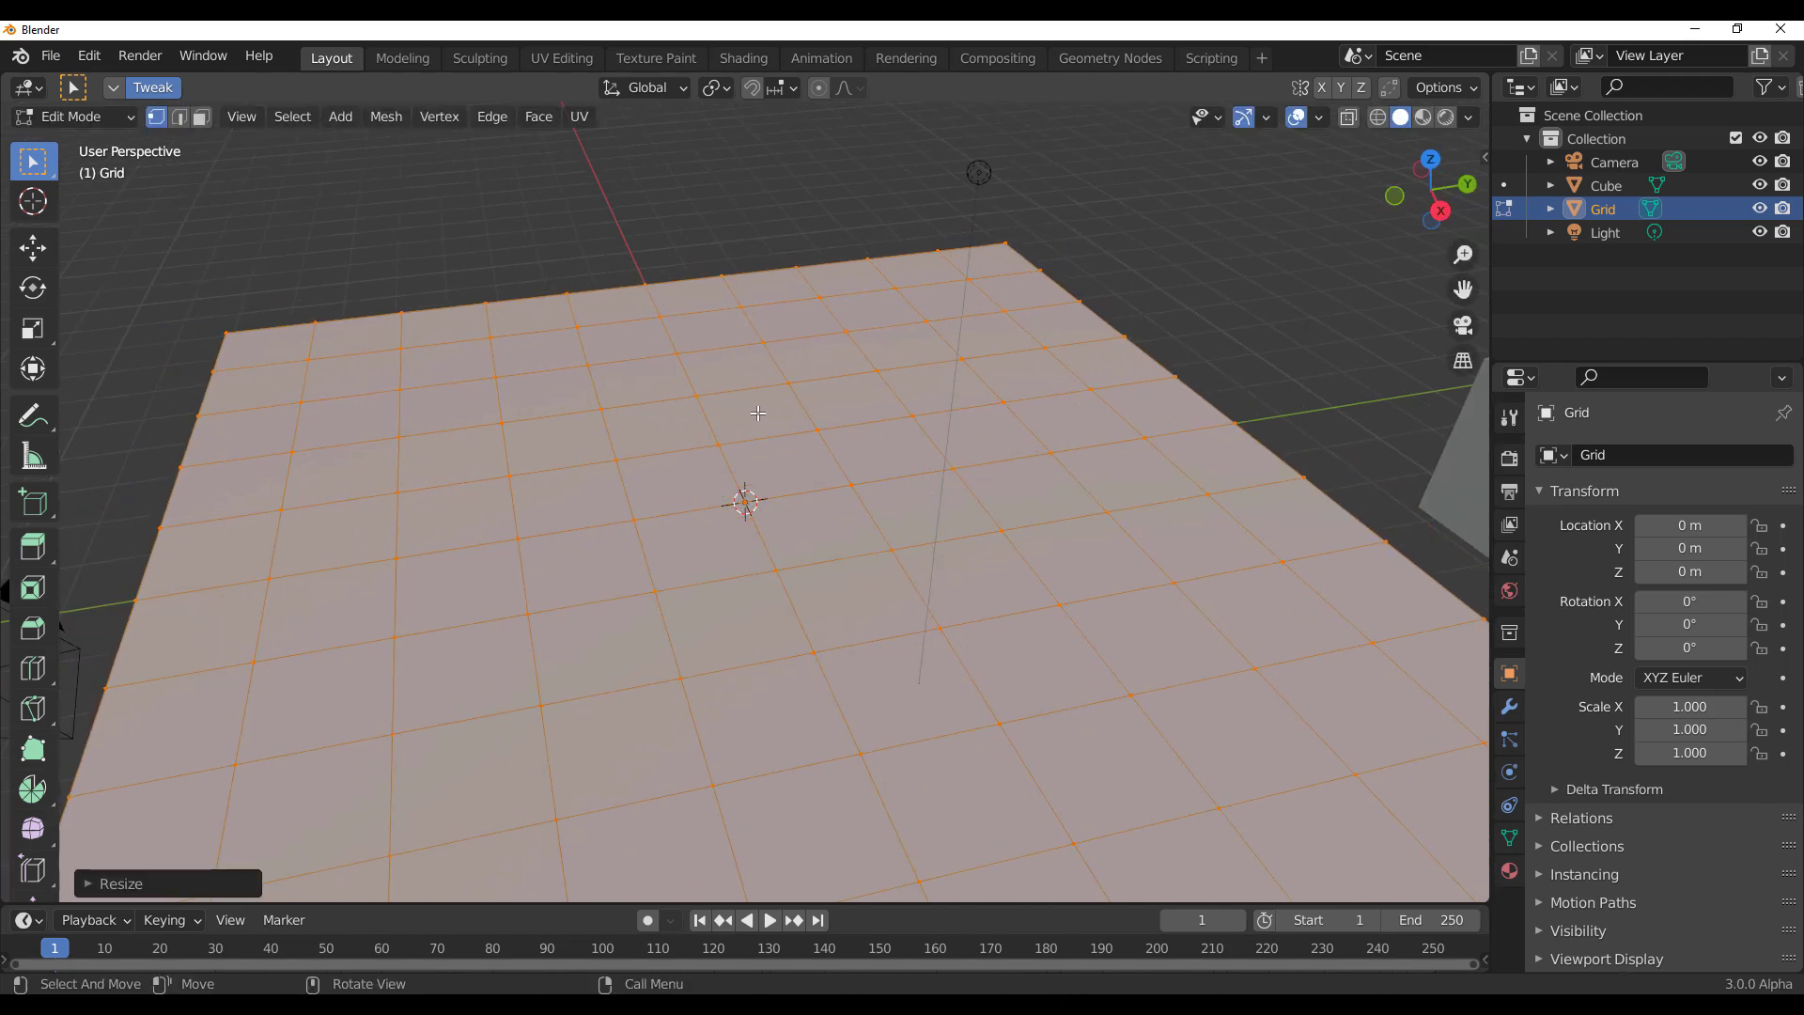
Step: Subdivide the whole grid mesh twice
right_click(595, 222)
click(595, 222)
right_click(509, 241)
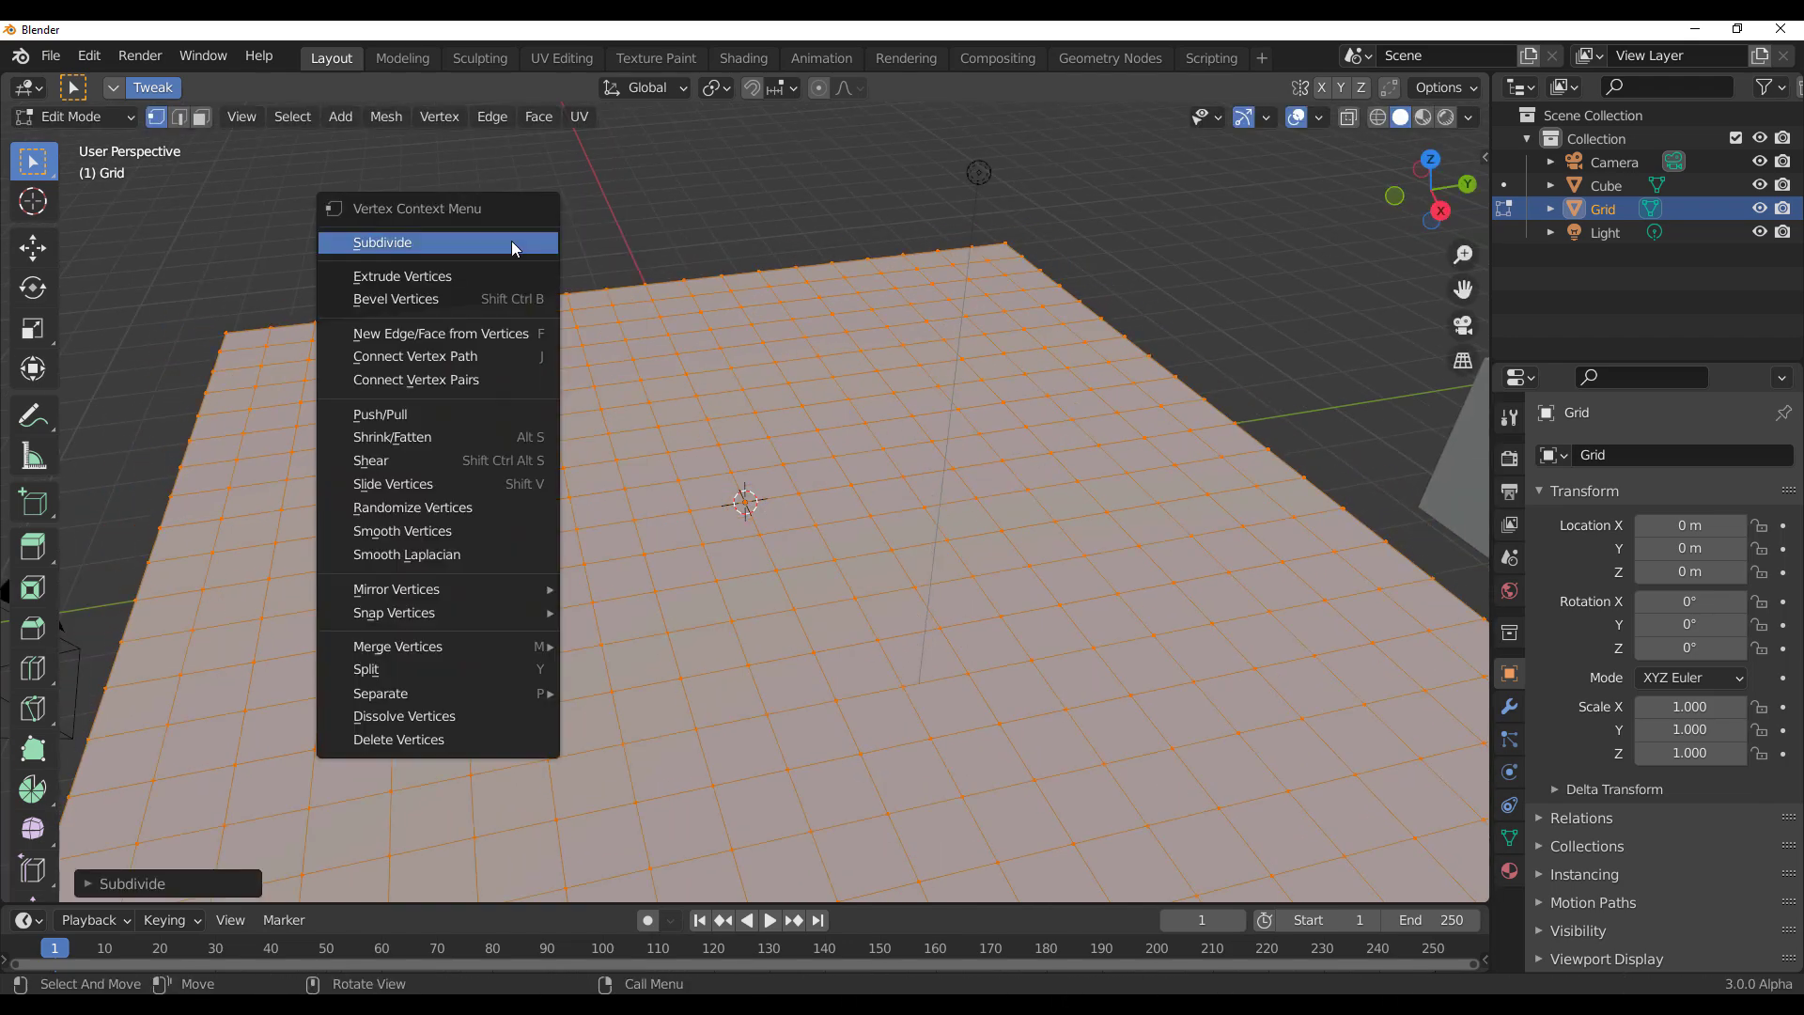
click(511, 241)
Step: Scale the subdivided grid up further so it extends beyond the cube, and return to Object Mode
scroll(515, 246, down, 5)
key(s)
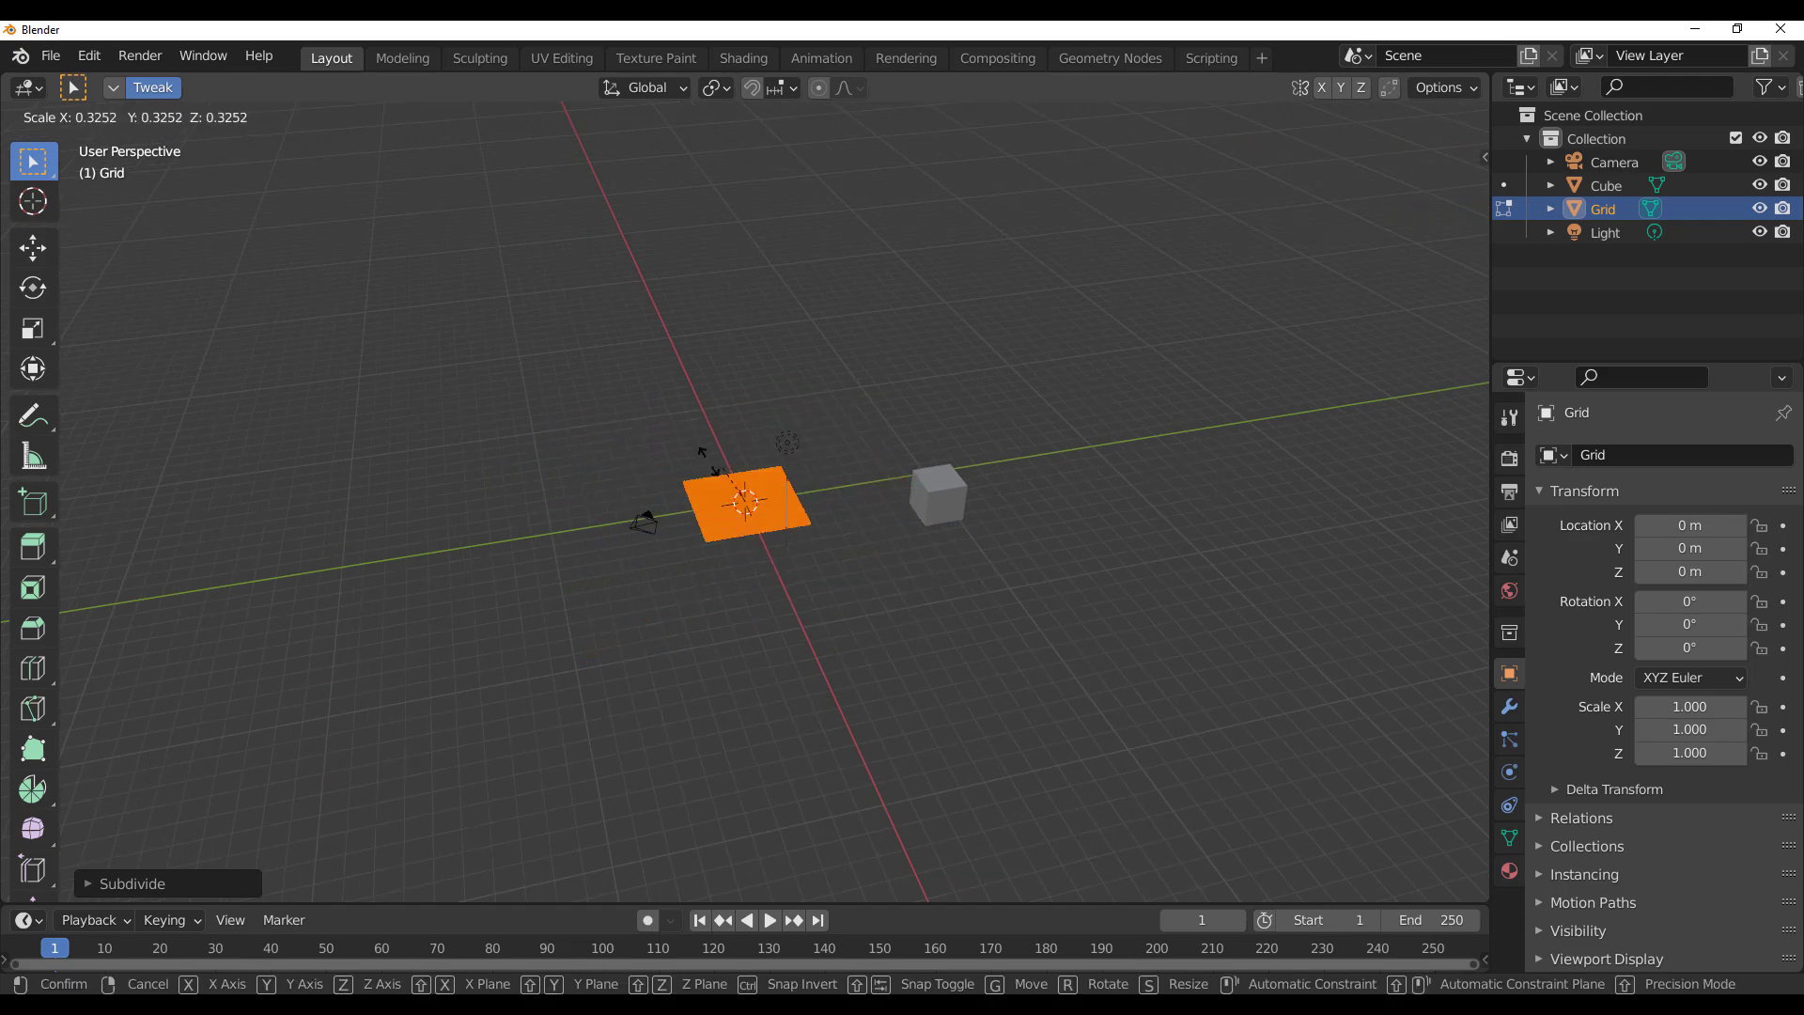
click(522, 285)
scroll(522, 285, down, 3)
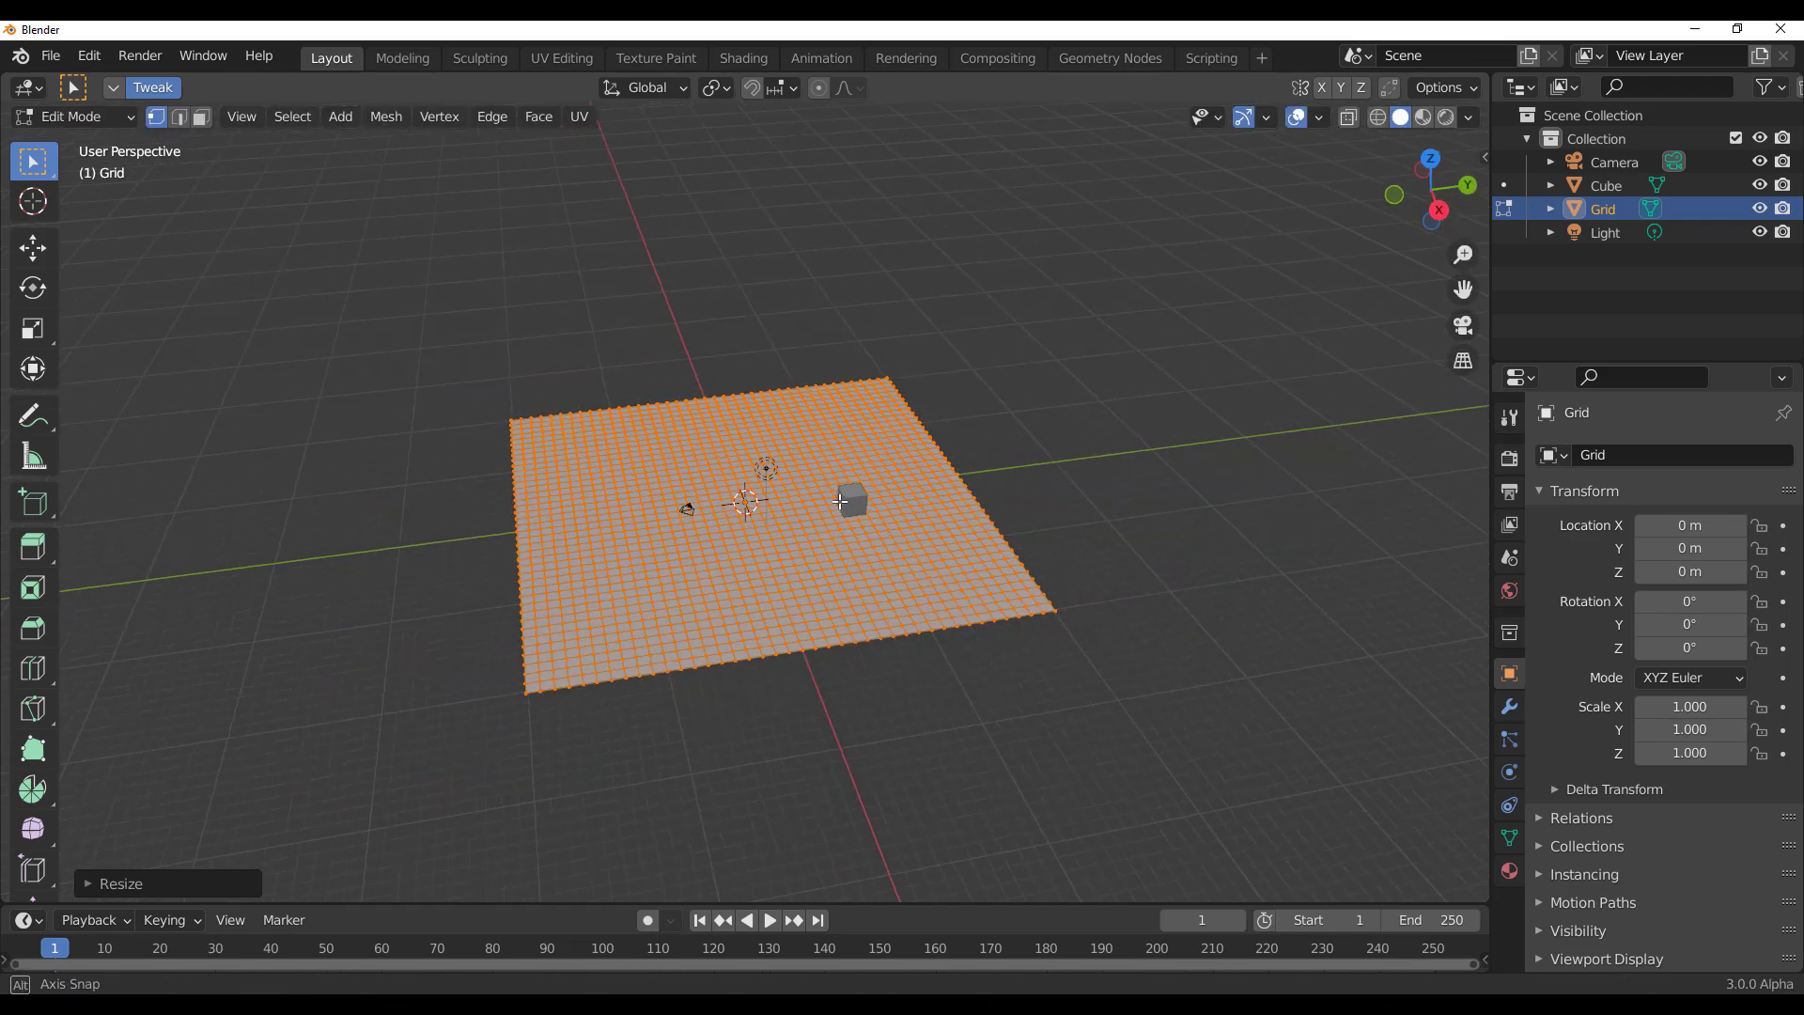
scroll(714, 473, up, 3)
key(Tab)
middle_drag(603, 411, 471, 92)
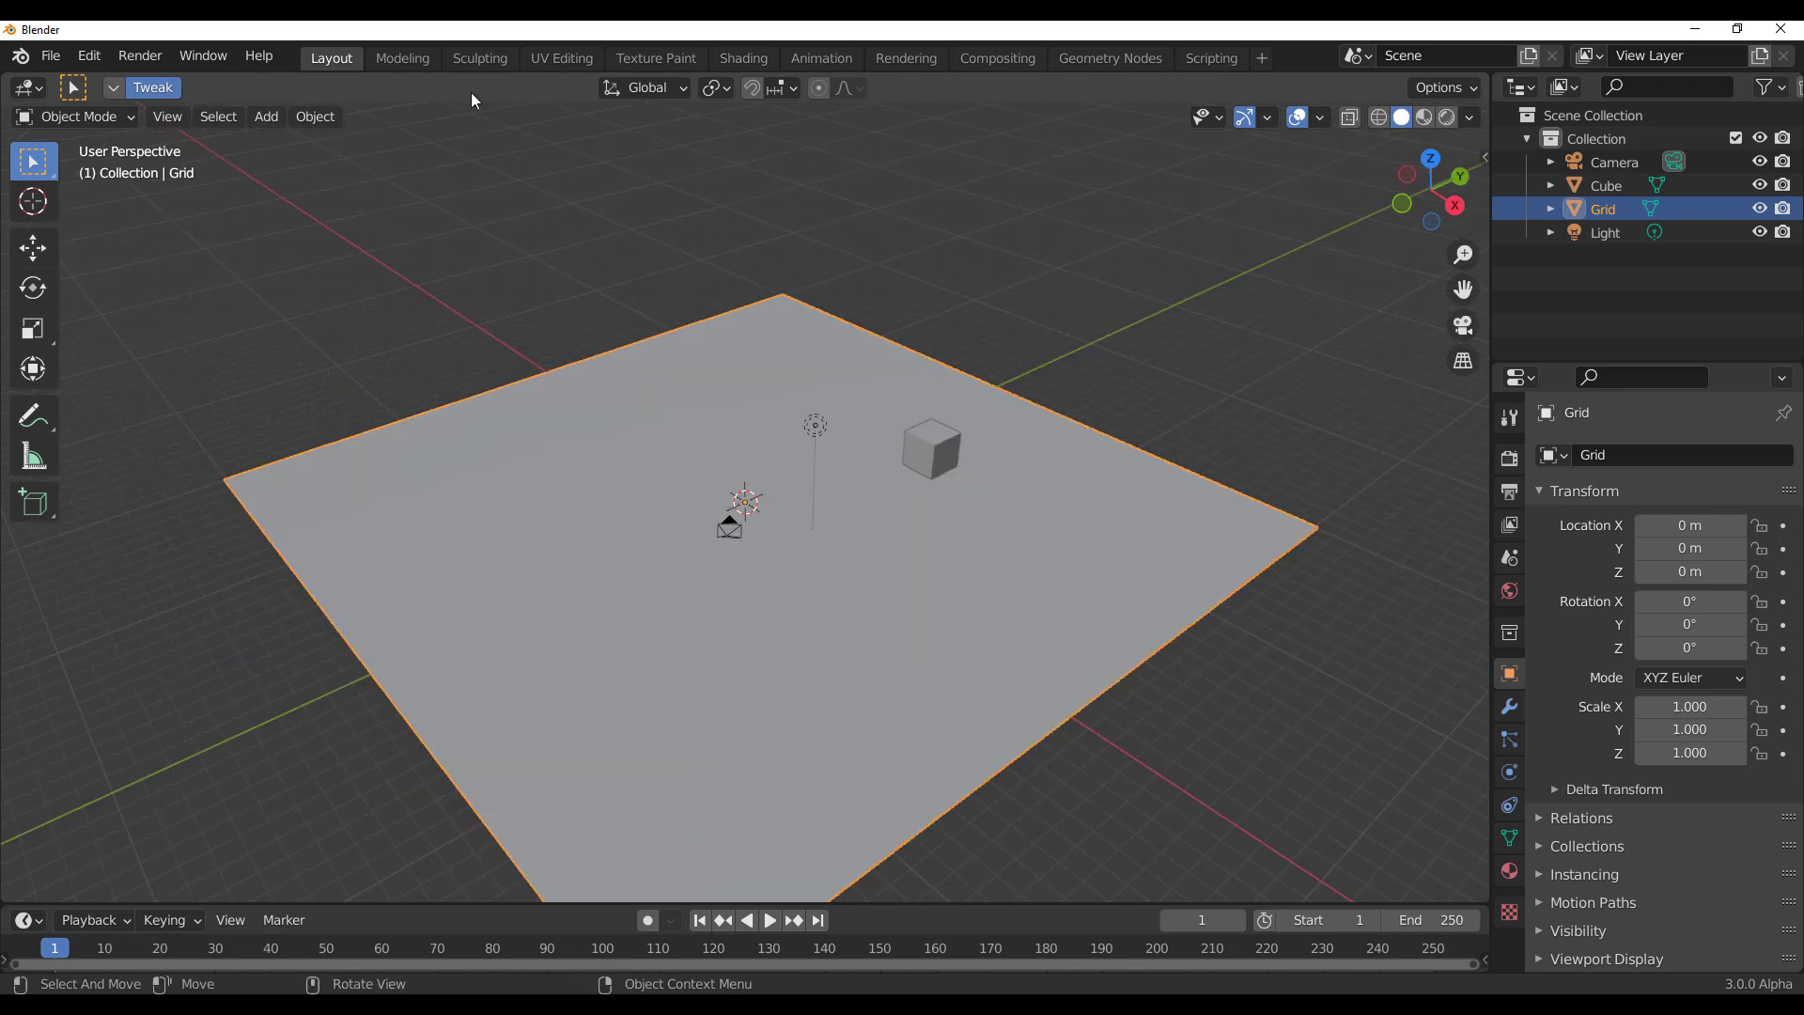
Step: Open the grid in the Sculpting workspace and frame its whole surface for the Draw brush
click(482, 58)
scroll(817, 536, down, 14)
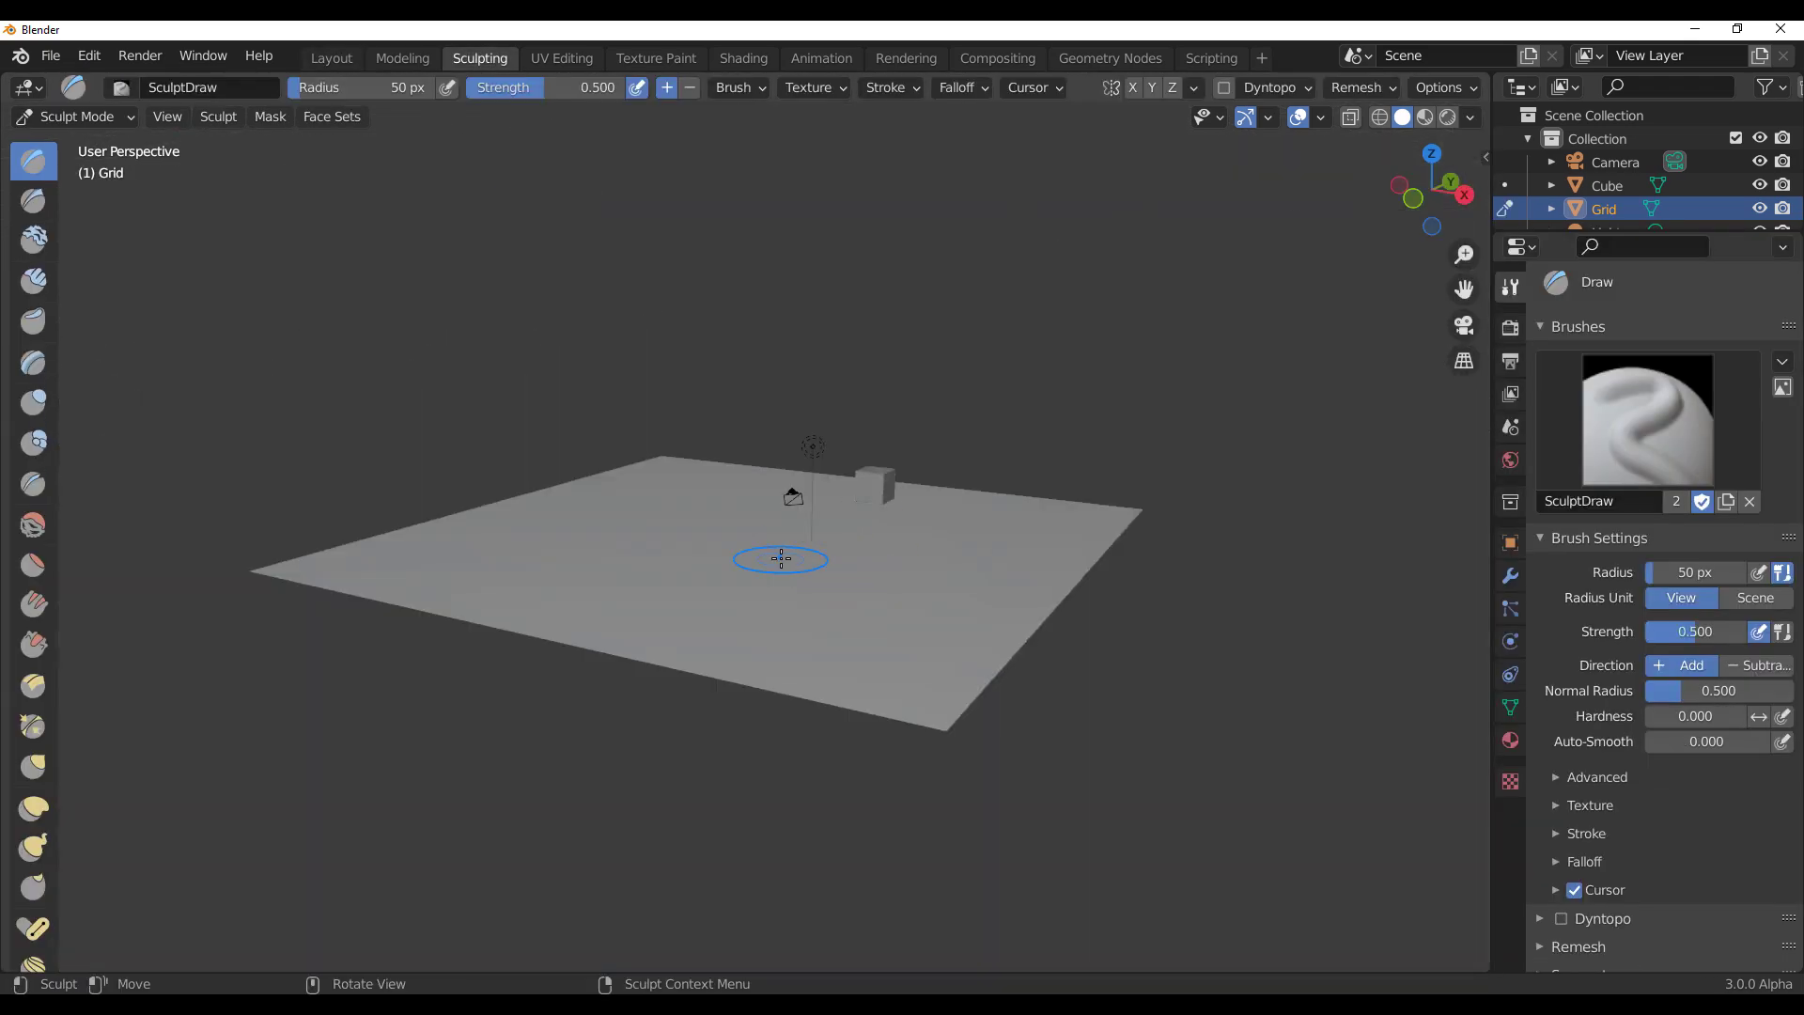
middle_drag(772, 557, 785, 607)
scroll(734, 564, up, 5)
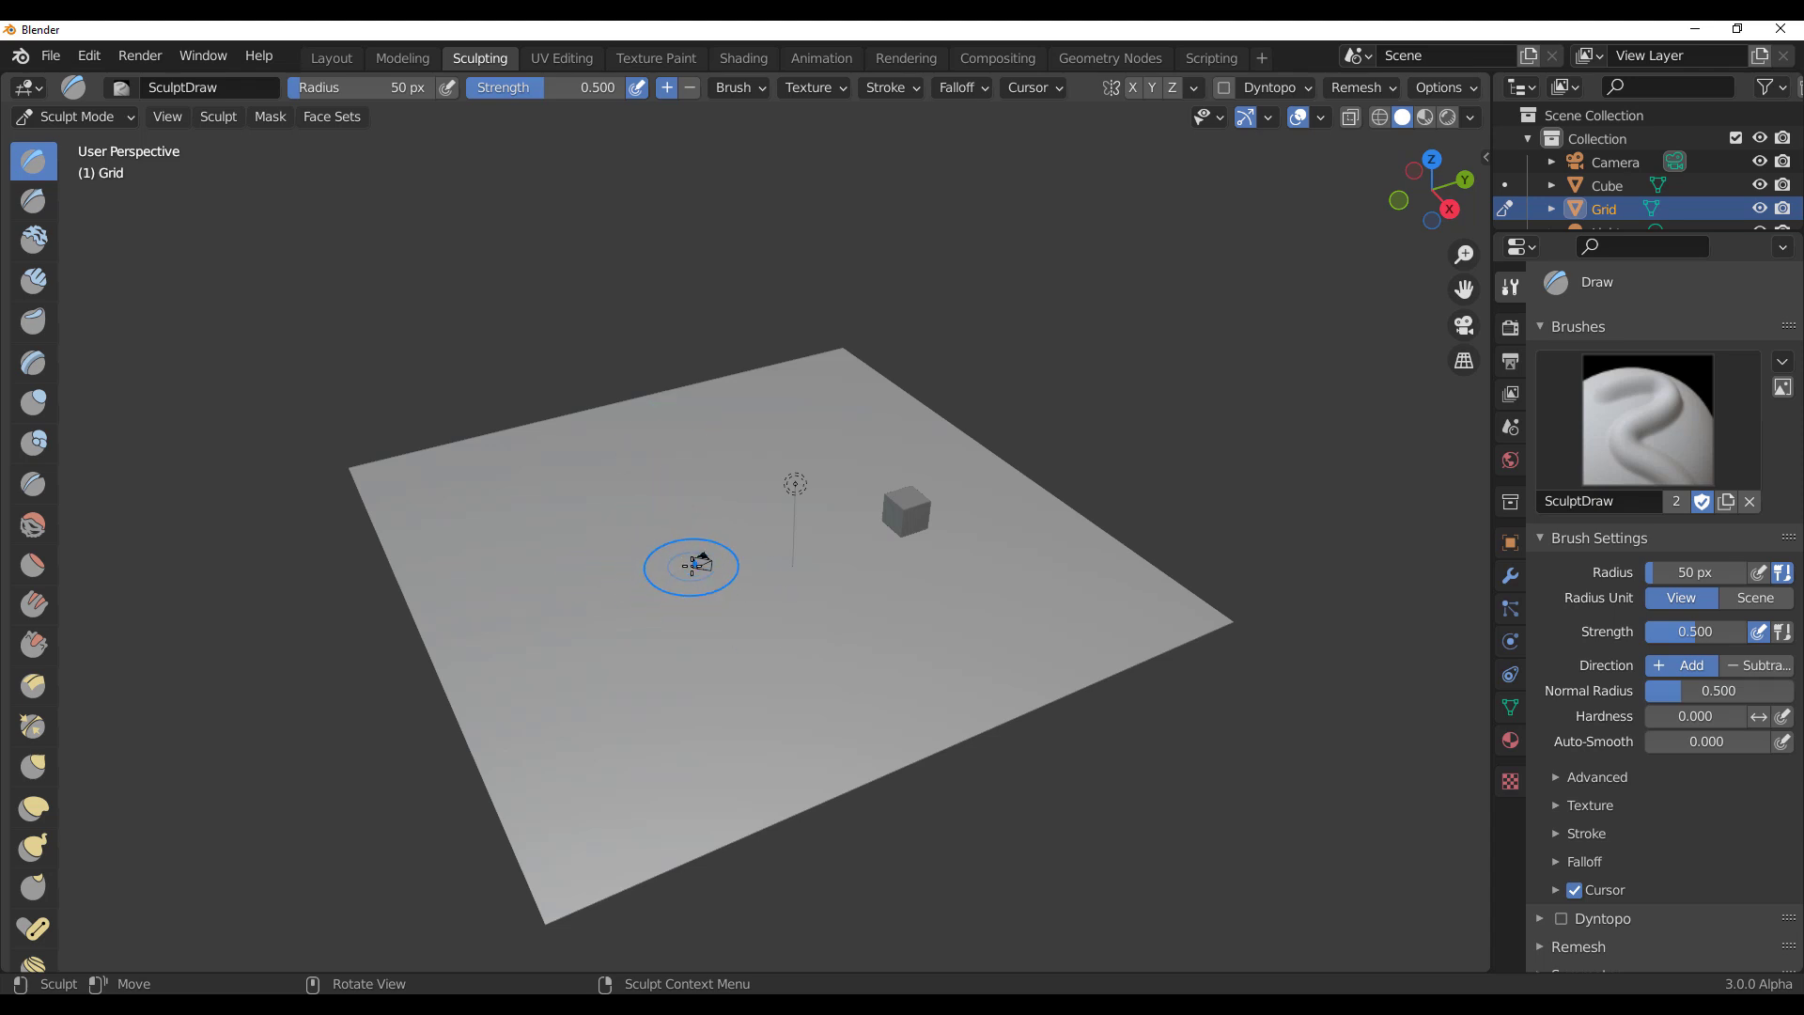
Step: Pull the middle of the grid up into a smooth hill using the Grab brush with a 369 px radius
key(g)
key(f)
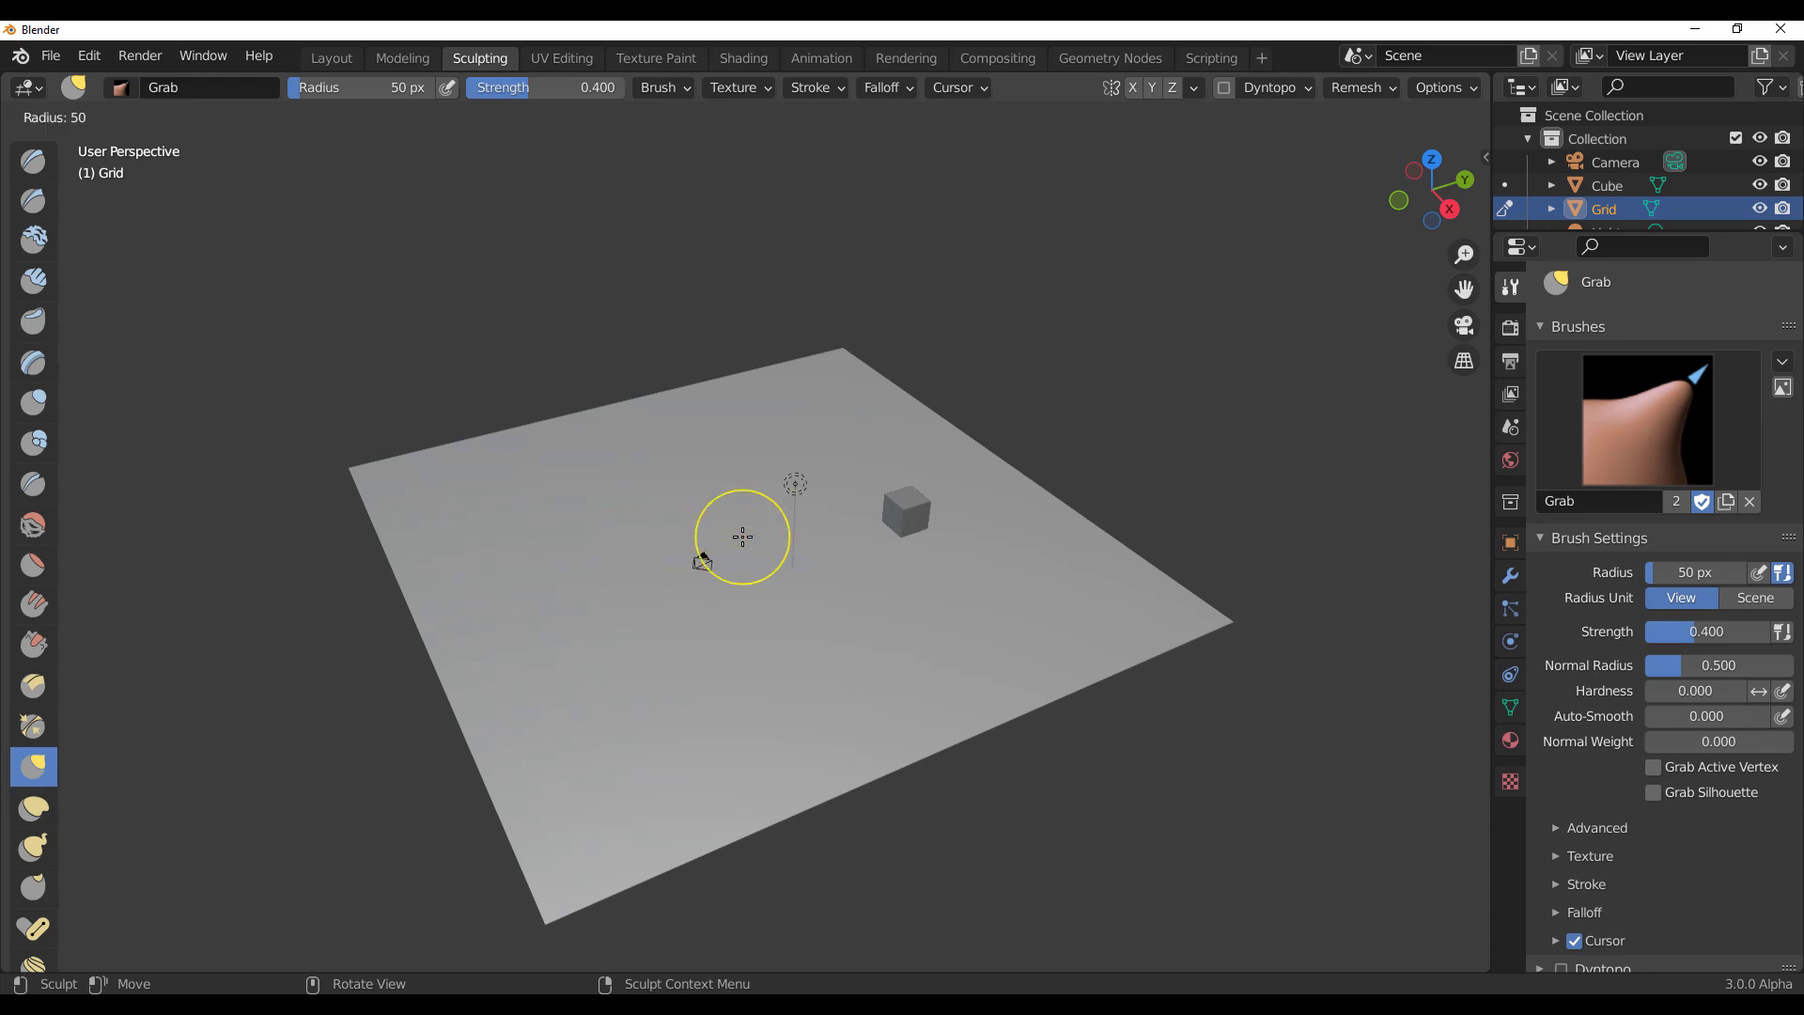
click(1041, 715)
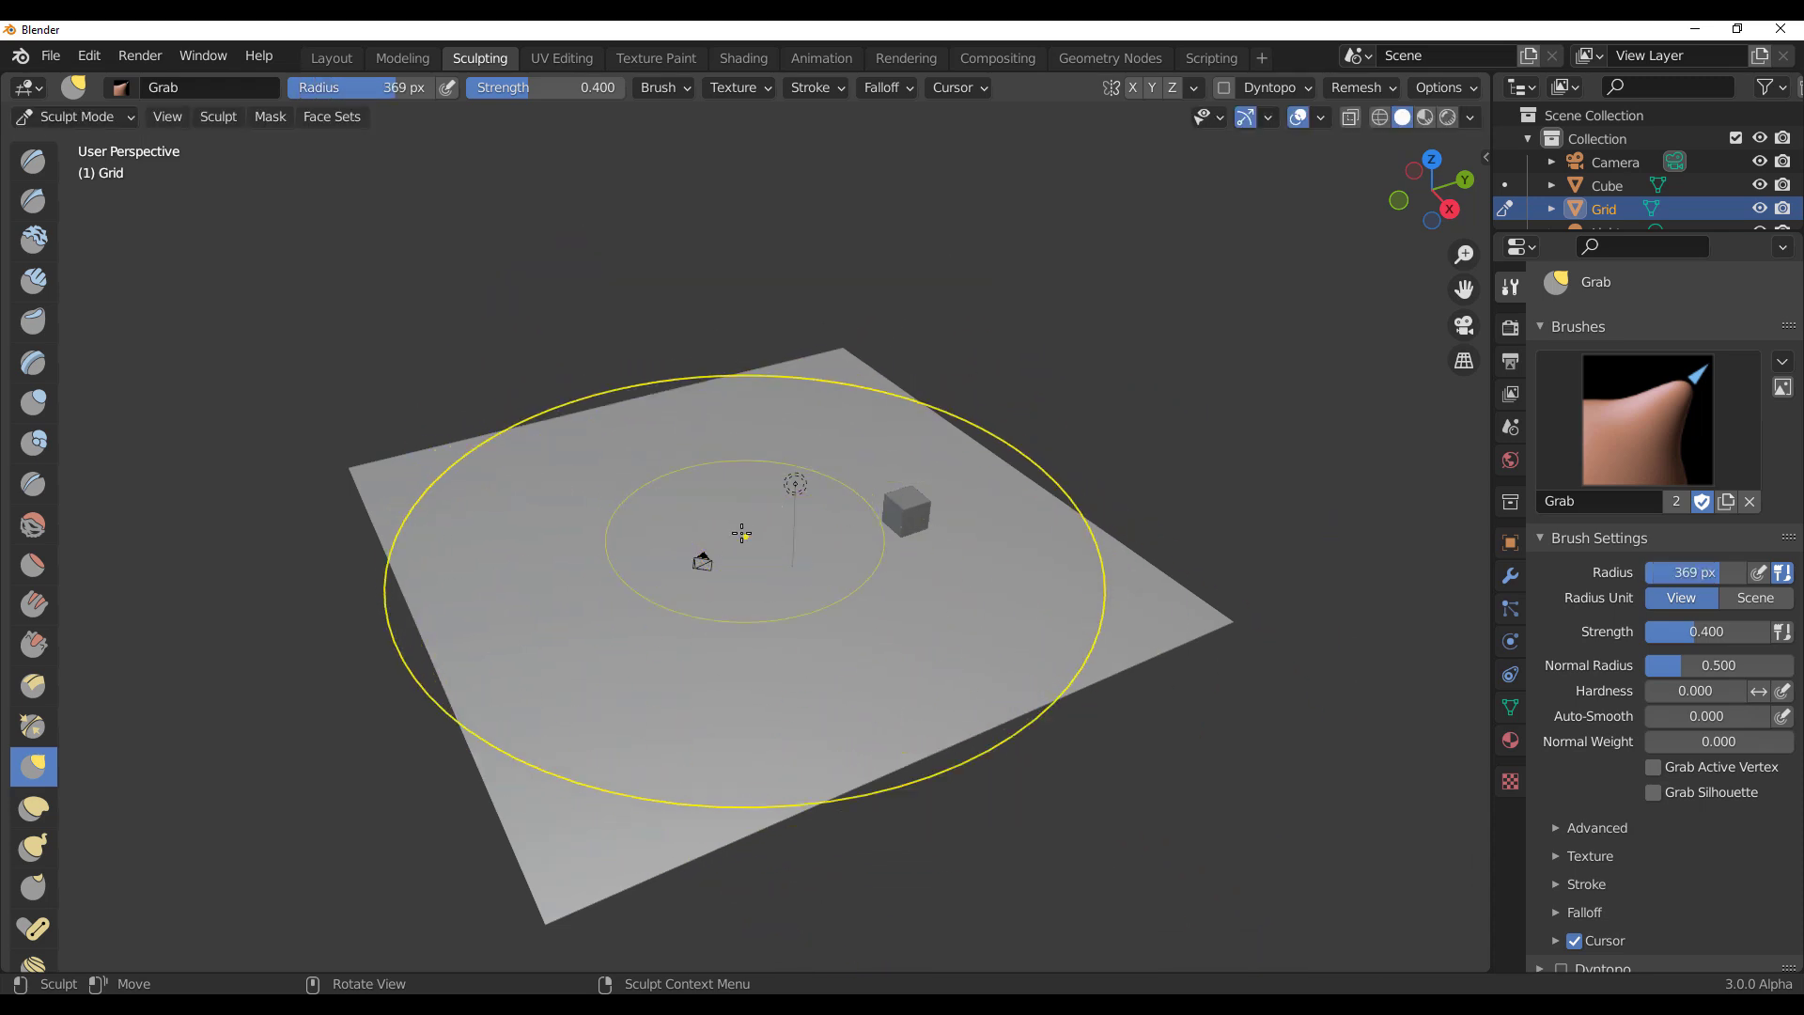
mouse_move(741, 531)
mouse_down()
mouse_move(717, 419)
mouse_move(757, 367)
mouse_move(772, 356)
mouse_move(750, 383)
mouse_move(779, 369)
mouse_up()
drag(741, 479, 768, 434)
mouse_move(816, 595)
middle_down()
mouse_move(881, 572)
mouse_move(836, 585)
middle_up()
mouse_move(749, 479)
mouse_down()
mouse_move(837, 399)
mouse_move(690, 399)
mouse_up()
middle_drag(711, 578, 966, 585)
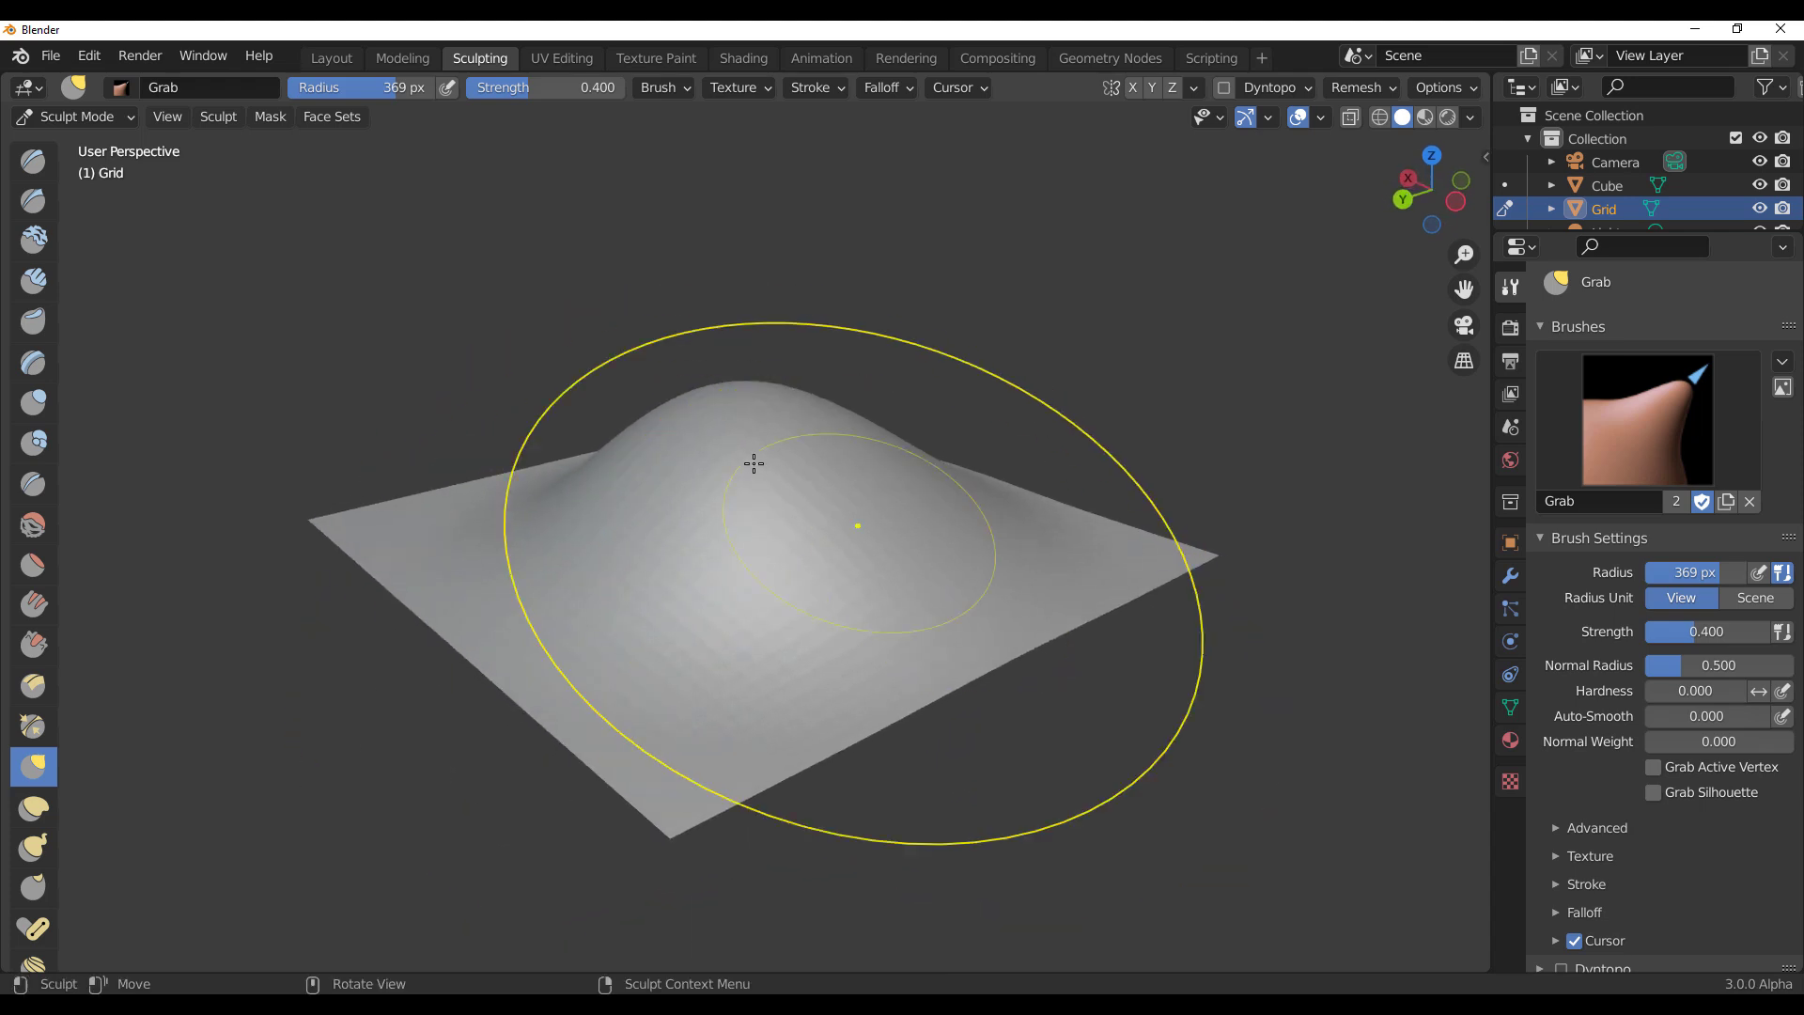
drag(713, 453, 686, 442)
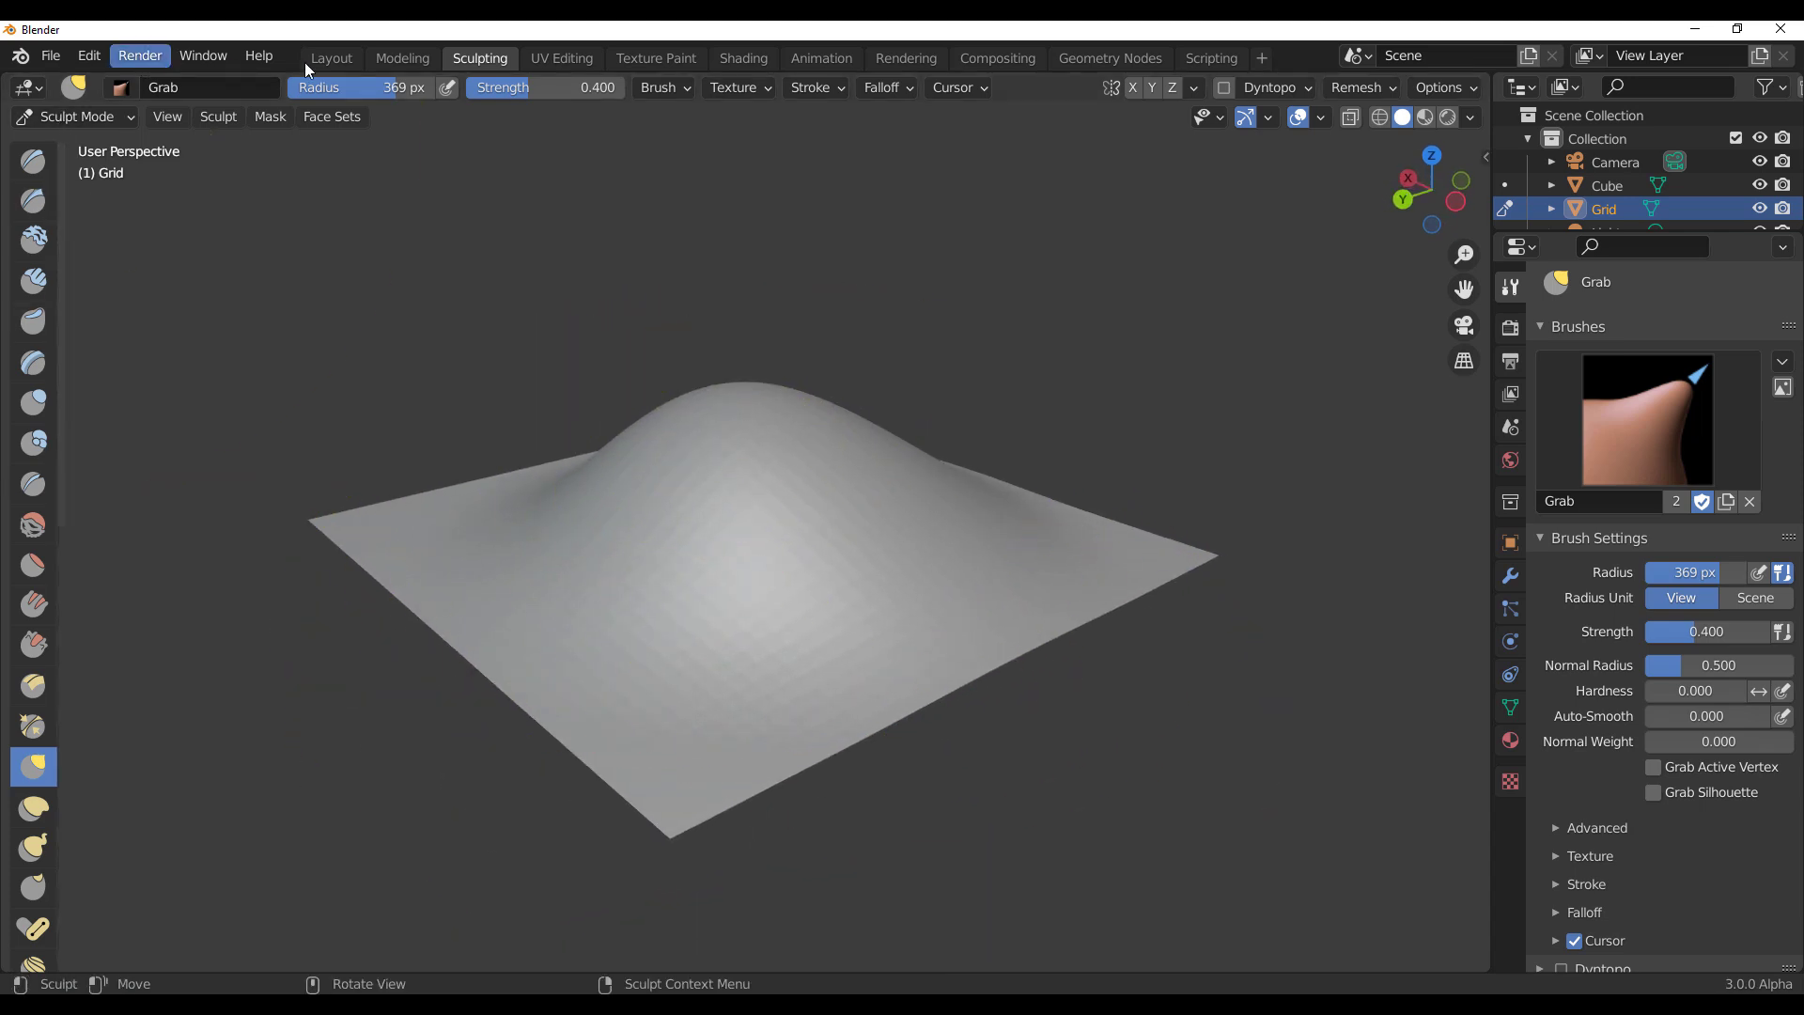
Step: Return to the Layout workspace and move the cube clear of the hill, to about X -45.7, Y 10.2, Z 21.8 m
click(335, 57)
scroll(650, 481, down, 5)
middle_drag(651, 481, 812, 418)
click(805, 412)
middle_drag(762, 637, 708, 589)
scroll(789, 628, down, 4)
key(g)
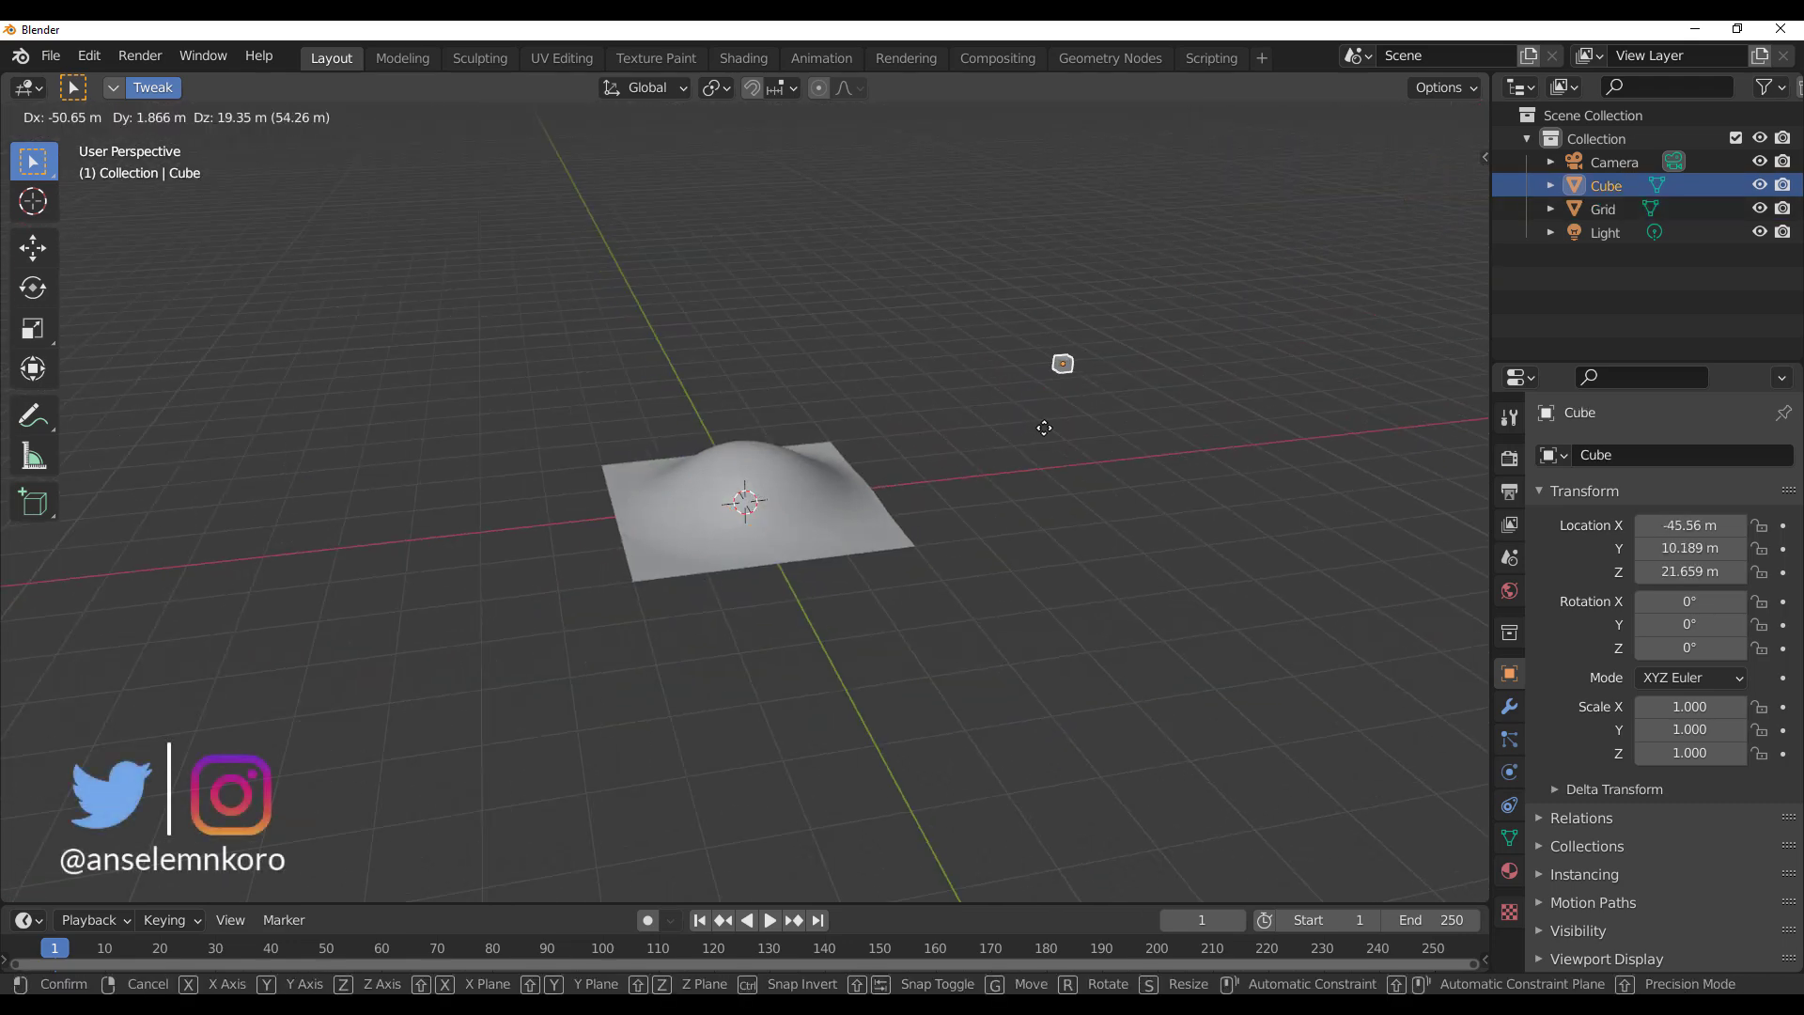
click(1044, 427)
Step: Bevel all the cube's edges in Edit Mode with 5 segments and a width of about 0.54 m, and return to Object Mode
scroll(819, 514, up, 3)
shift+middle_drag(959, 510, 671, 618)
scroll(1011, 369, up, 4)
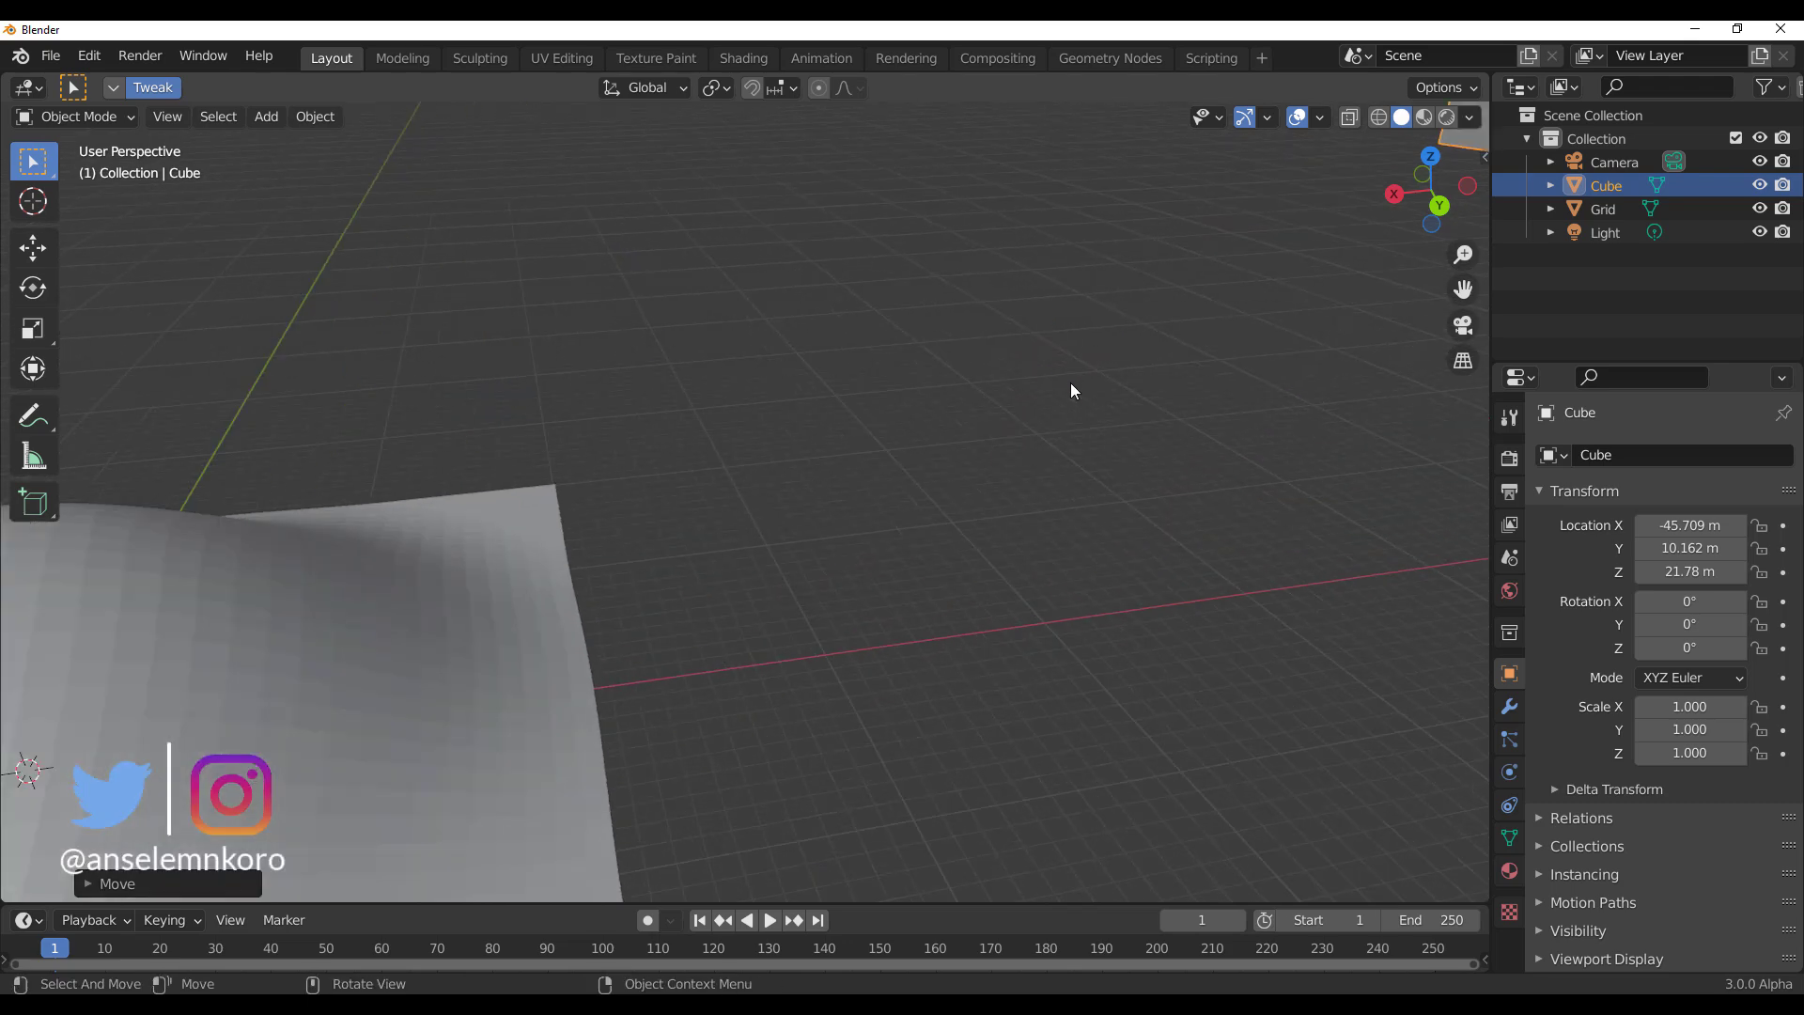
shift+middle_drag(1071, 383, 854, 498)
key(Tab)
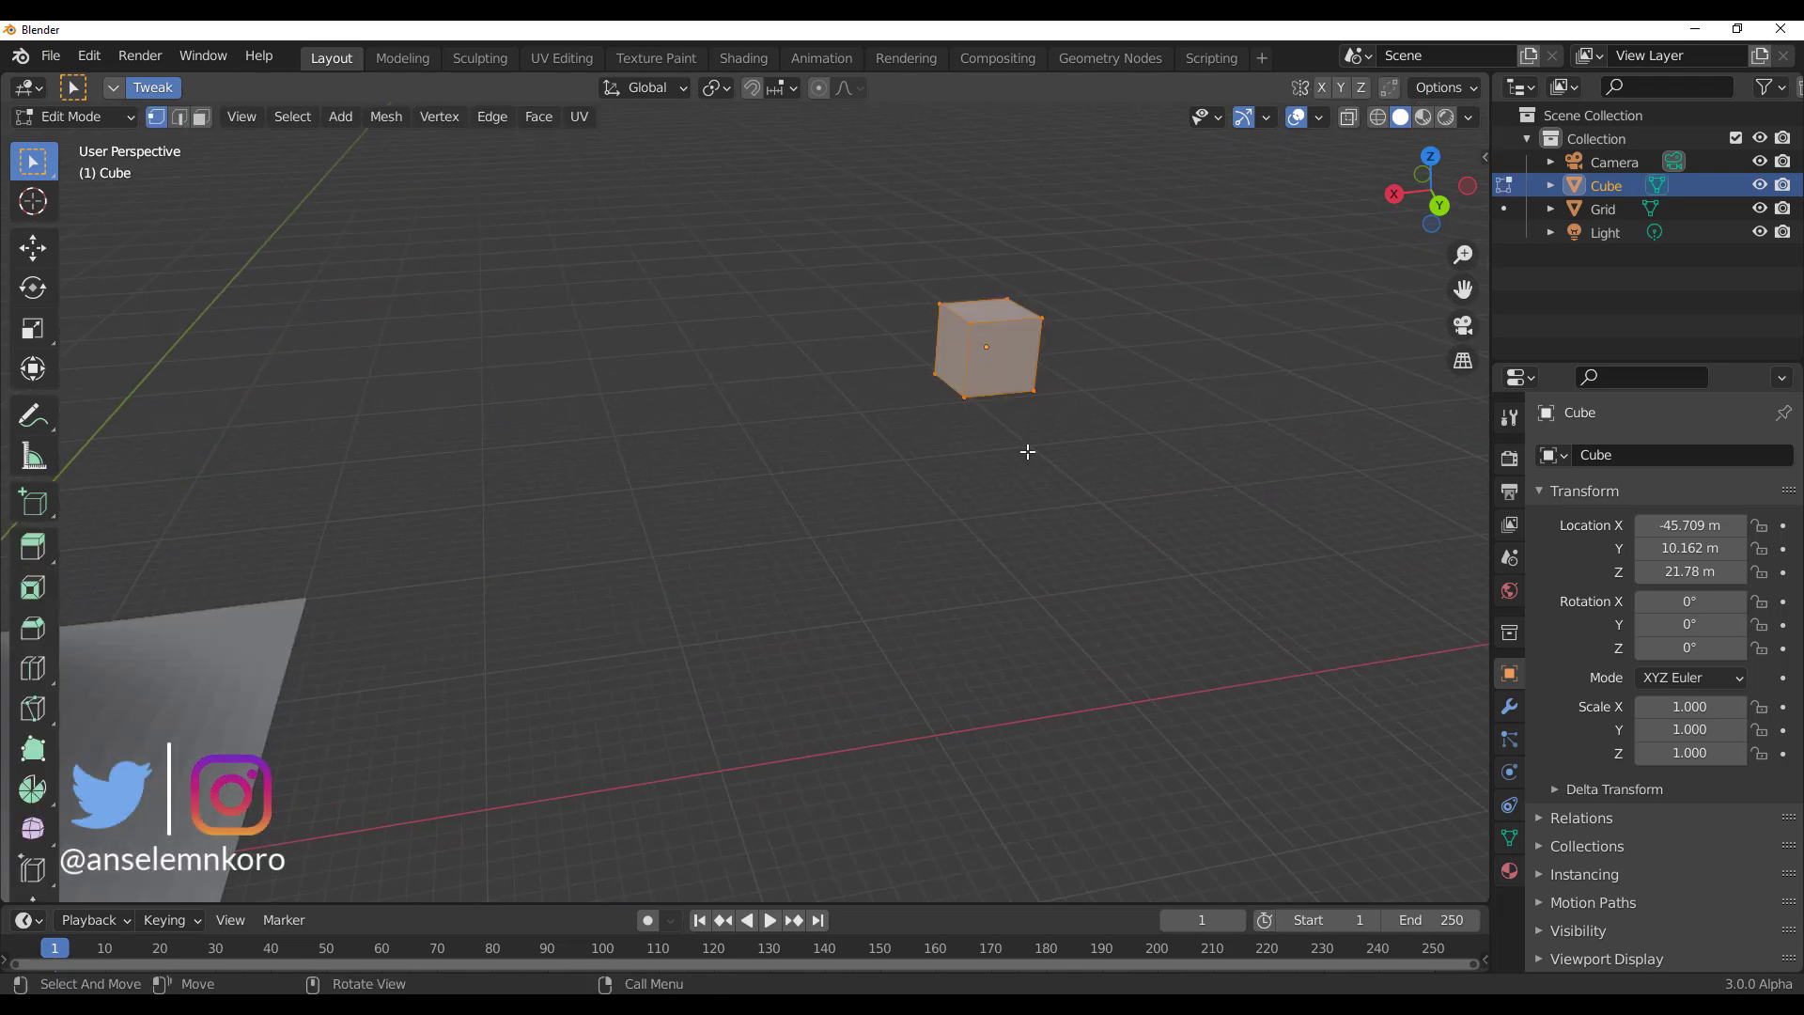
key(ctrl+b)
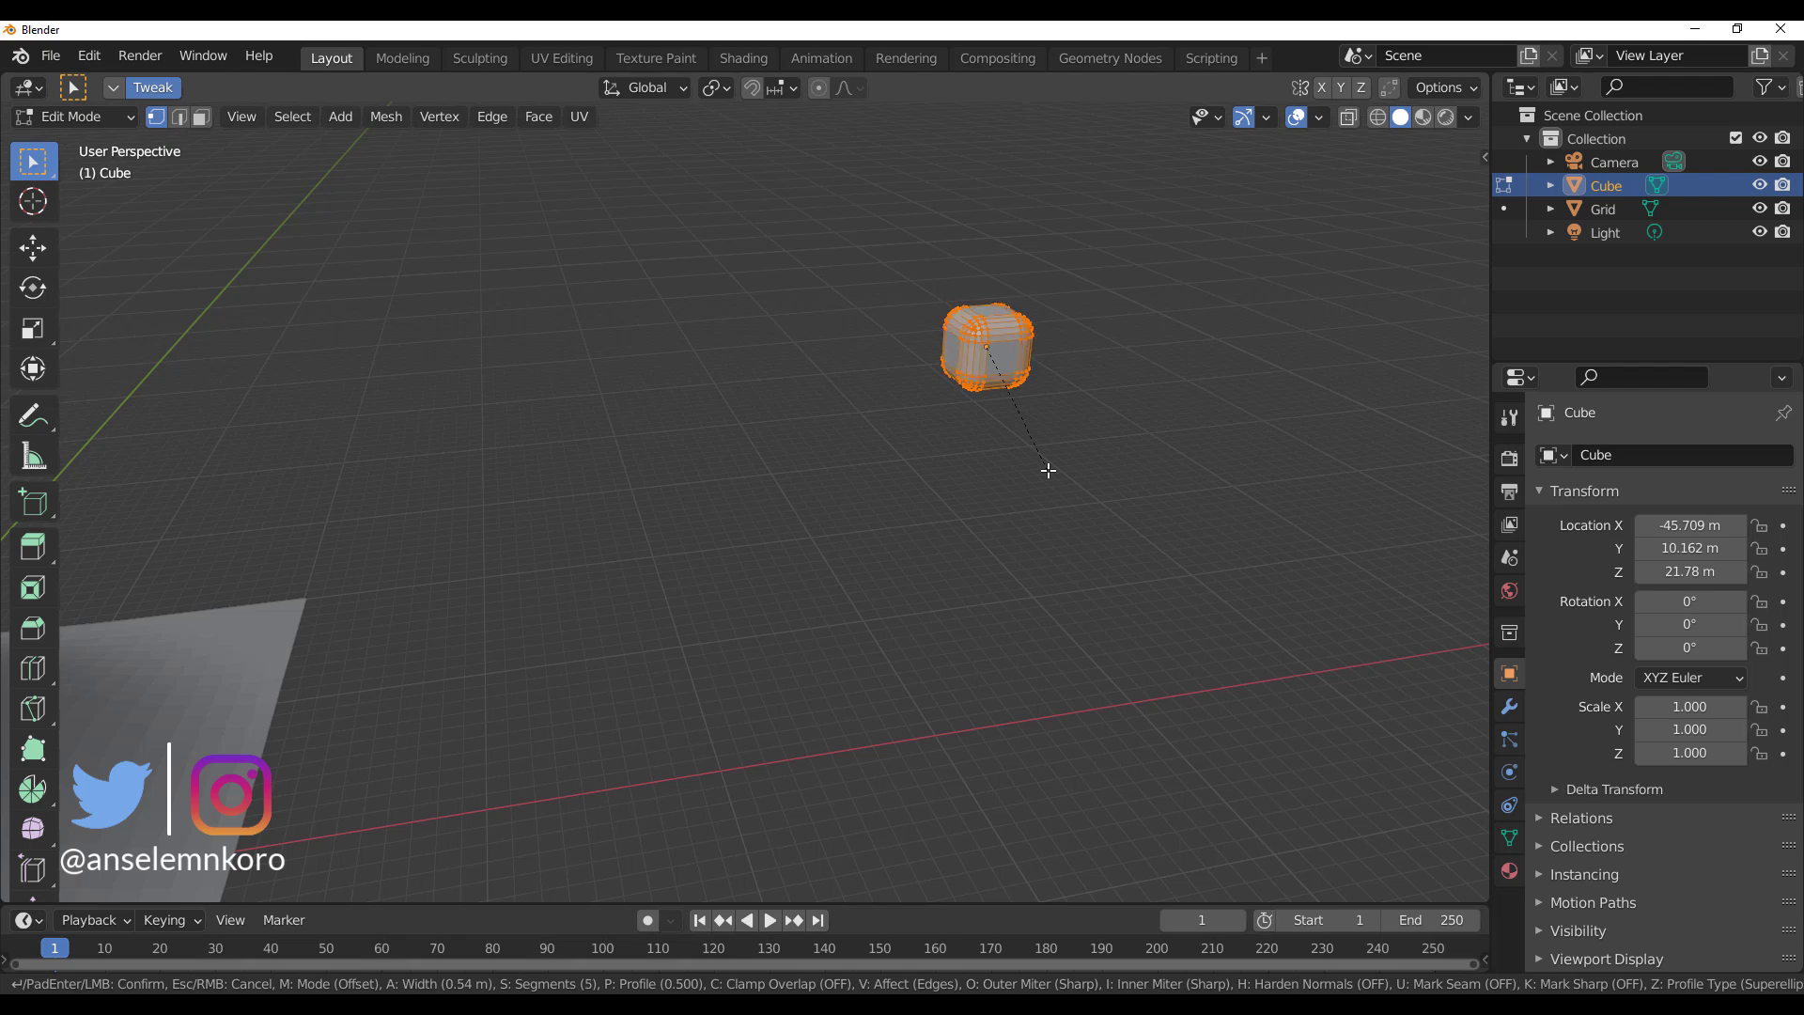
click(1049, 470)
scroll(1047, 467, down, 5)
key(Tab)
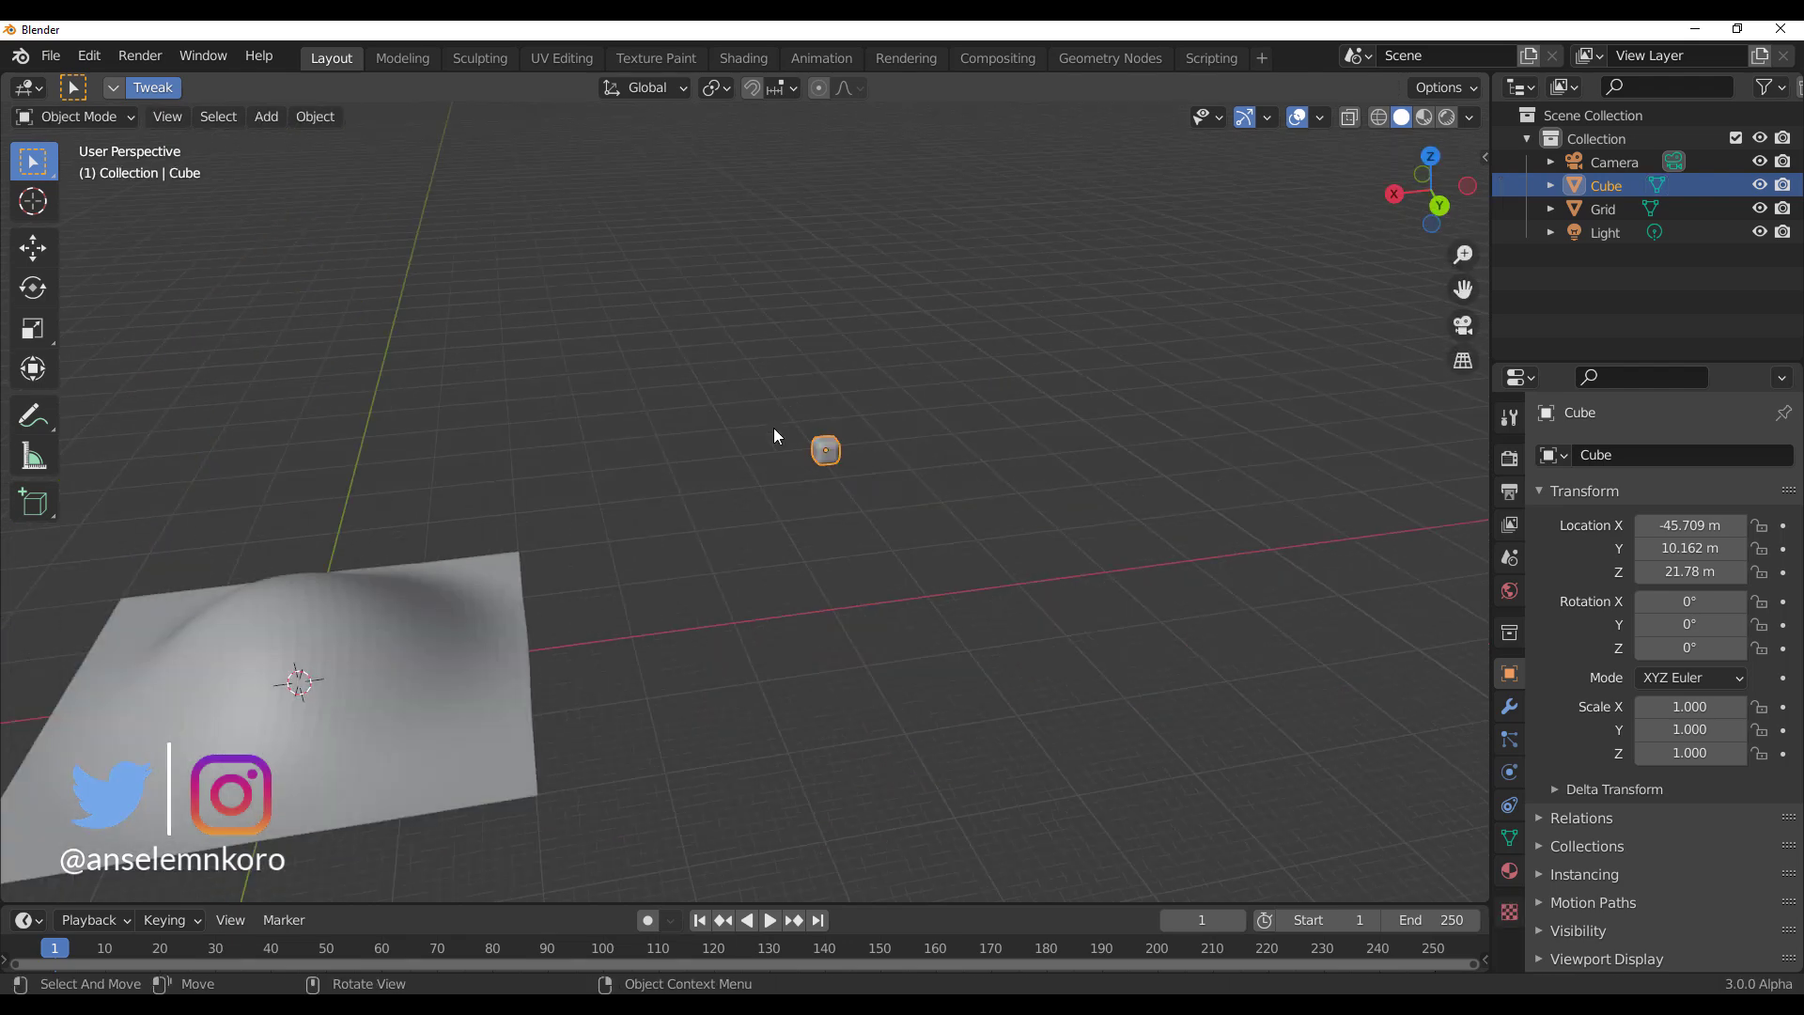
Step: Select the sculpted grid and set Grid as the GScatter surface
shift+middle_drag(777, 435, 994, 449)
scroll(750, 583, up, 2)
shift+middle_drag(750, 583, 805, 449)
click(805, 450)
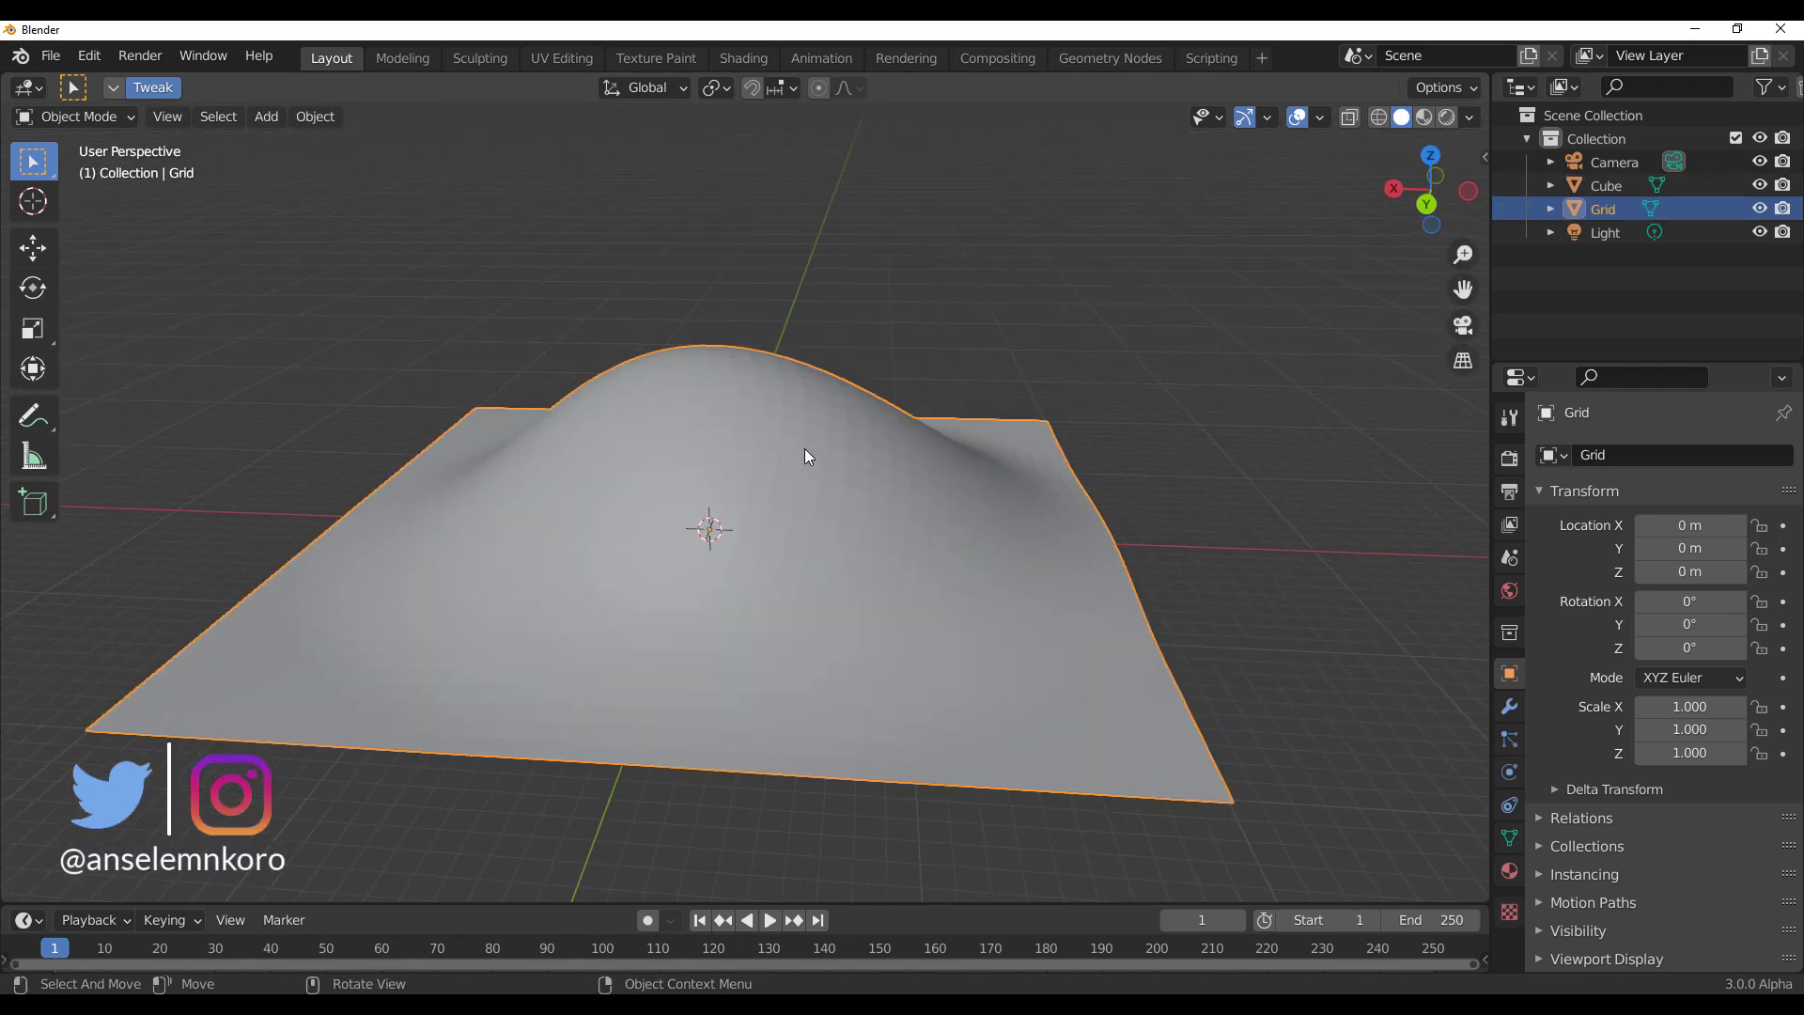
key(n)
click(1470, 404)
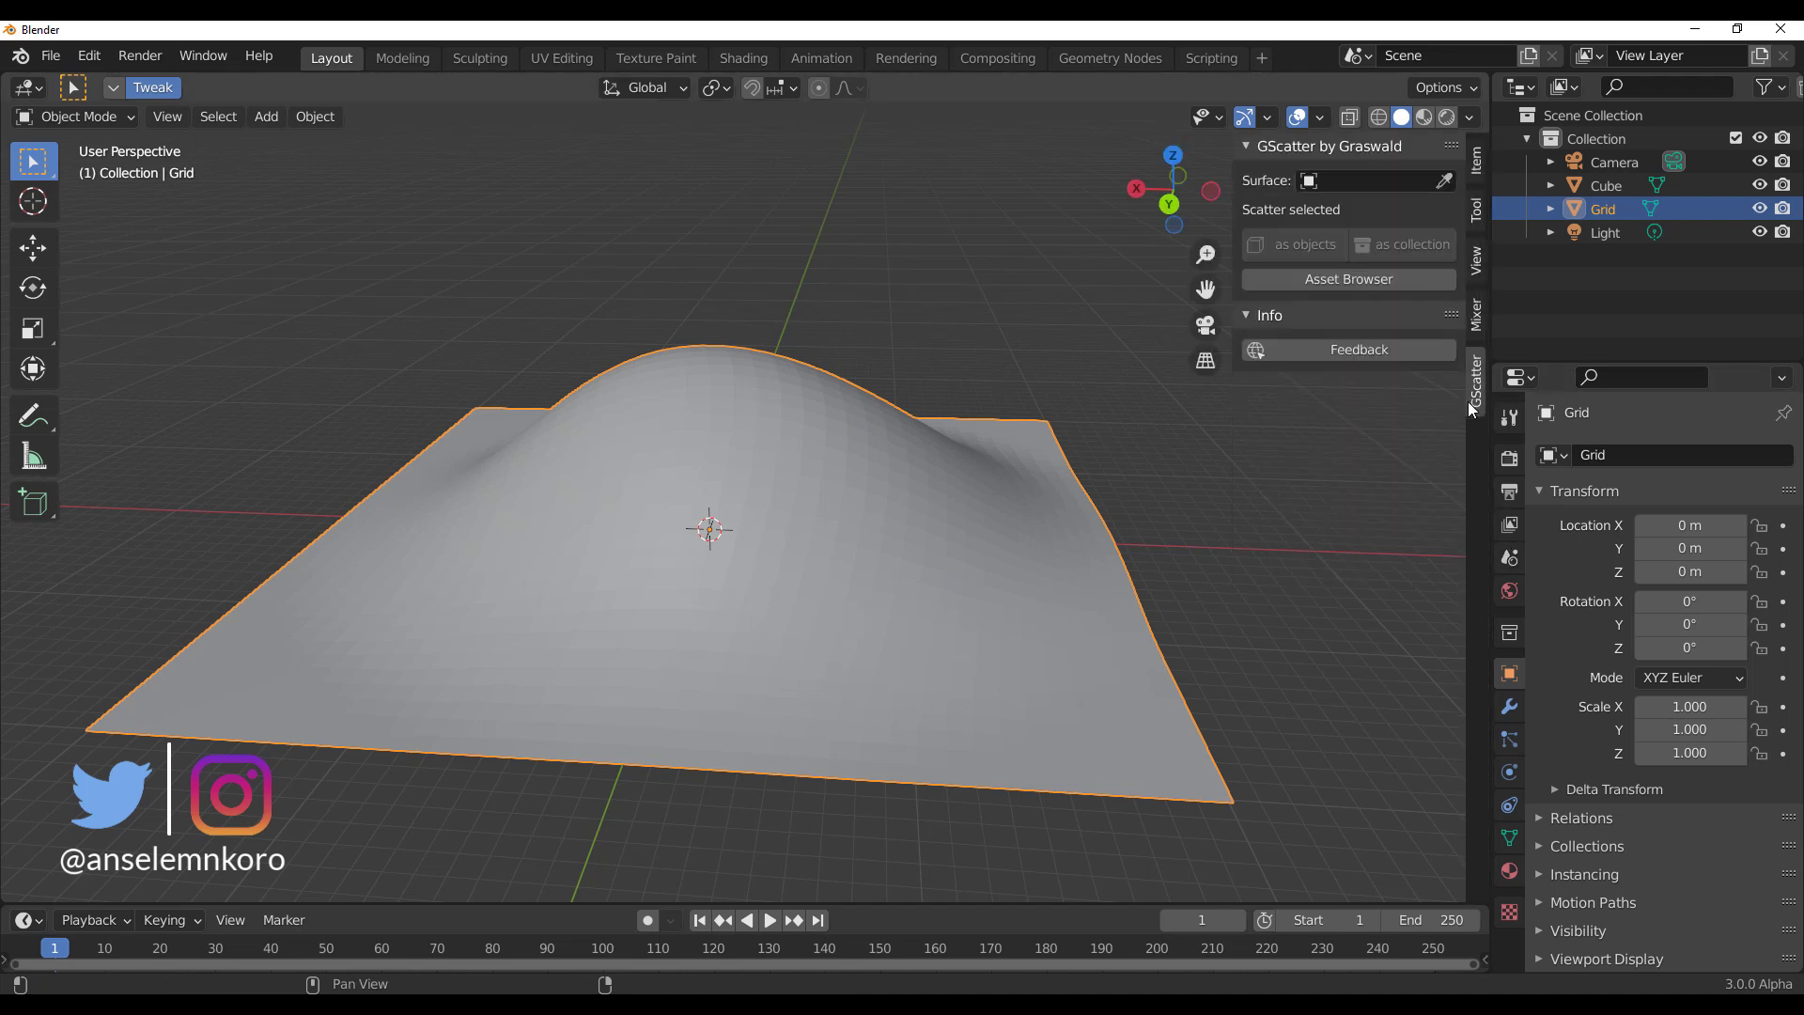
click(1350, 179)
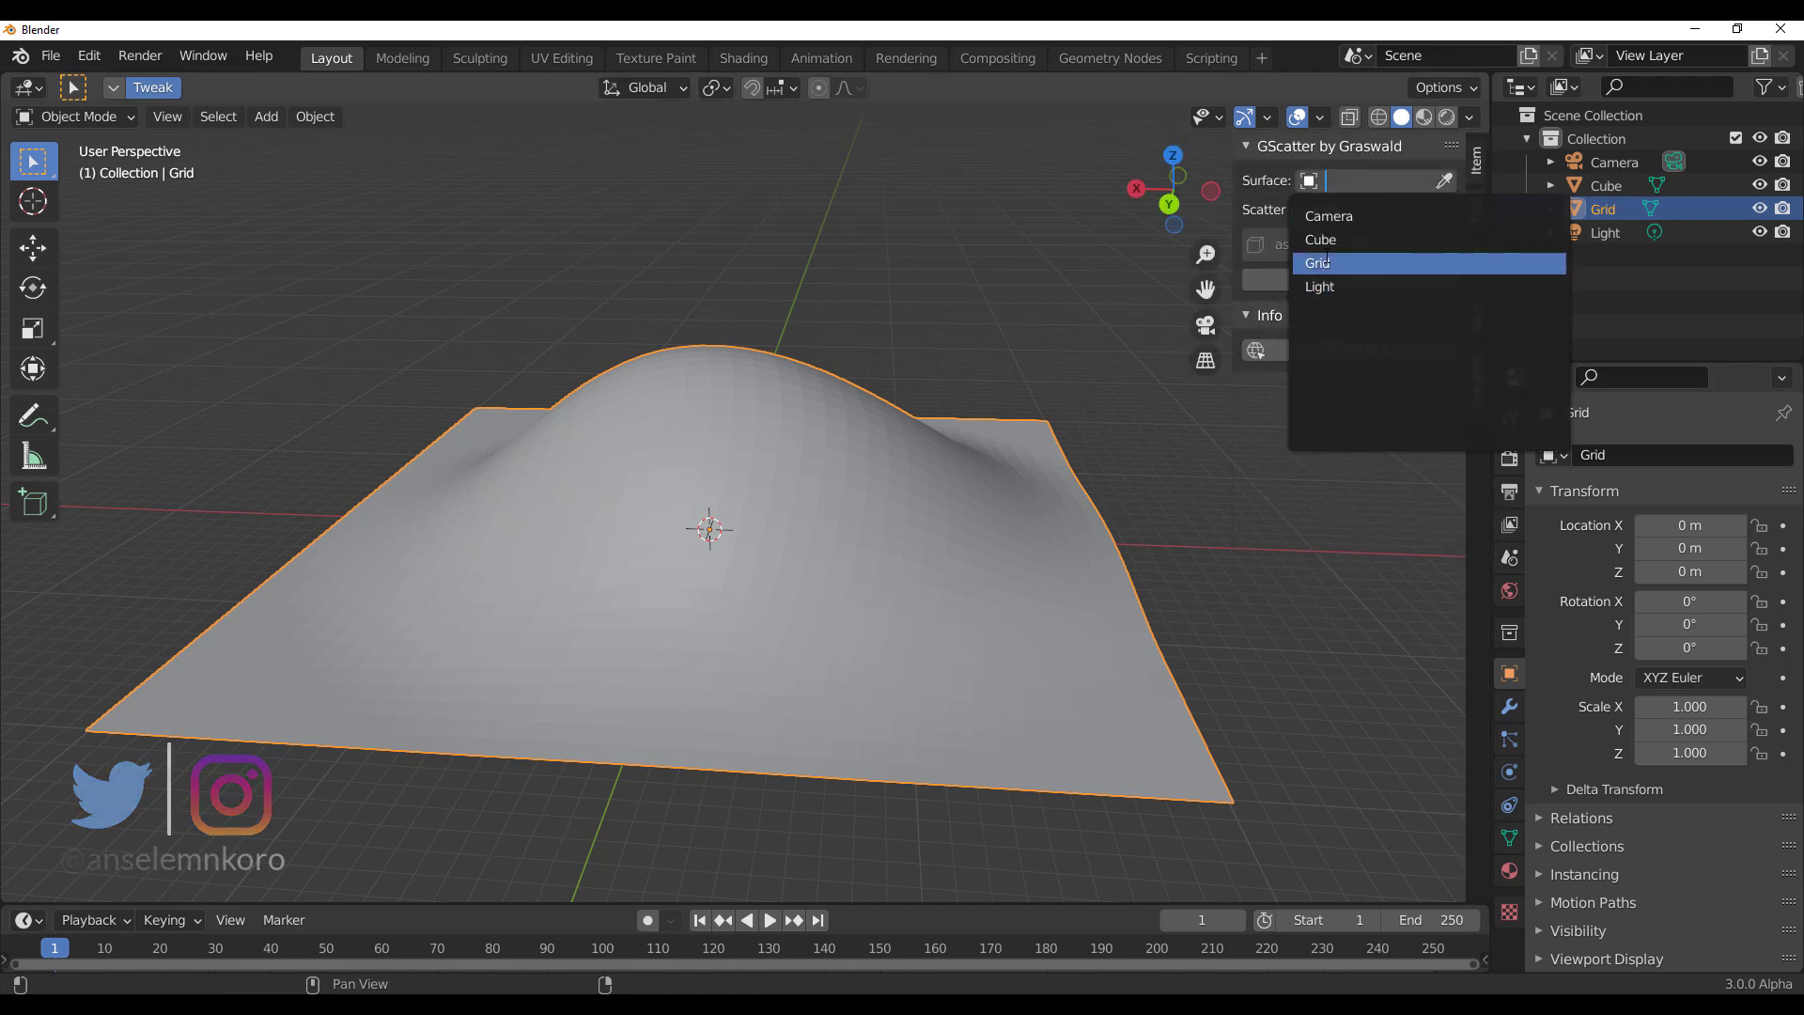
click(1337, 262)
Step: Scatter the rounded cube as objects over the hill surface and inspect the distribution
scroll(1053, 432, down, 7)
shift+middle_drag(1052, 433, 871, 436)
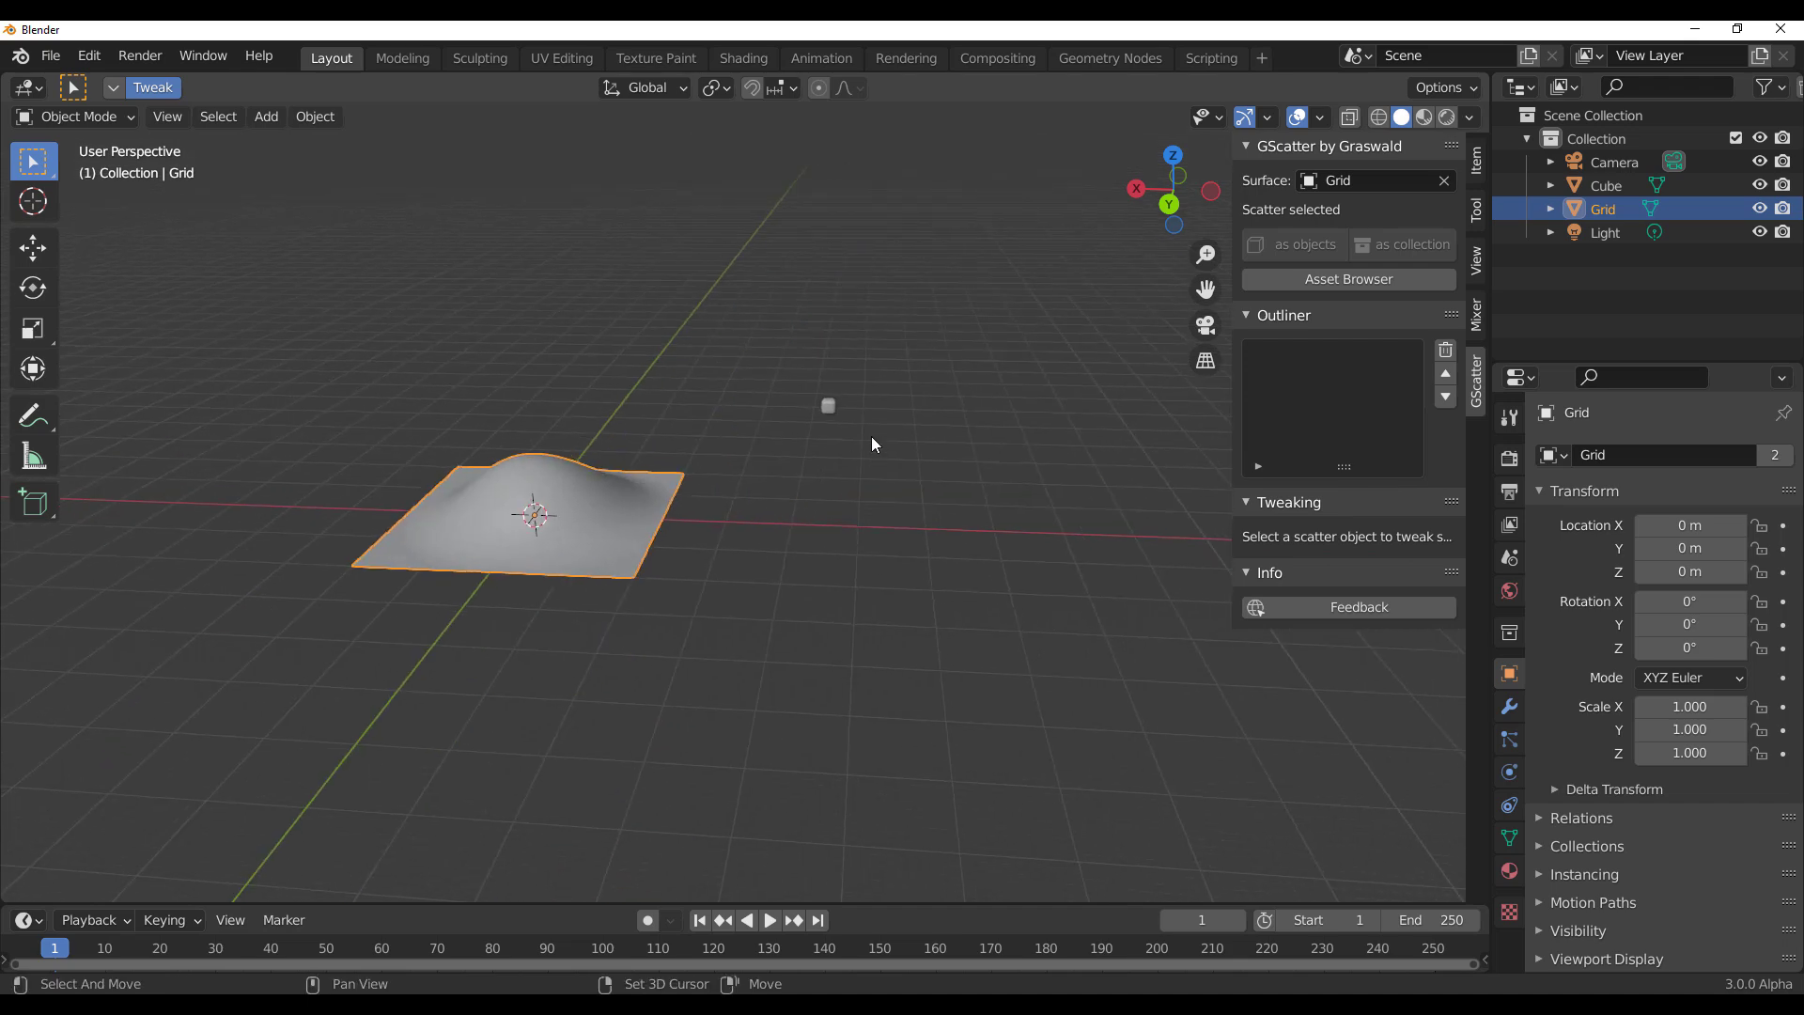
scroll(827, 404, up, 3)
click(910, 316)
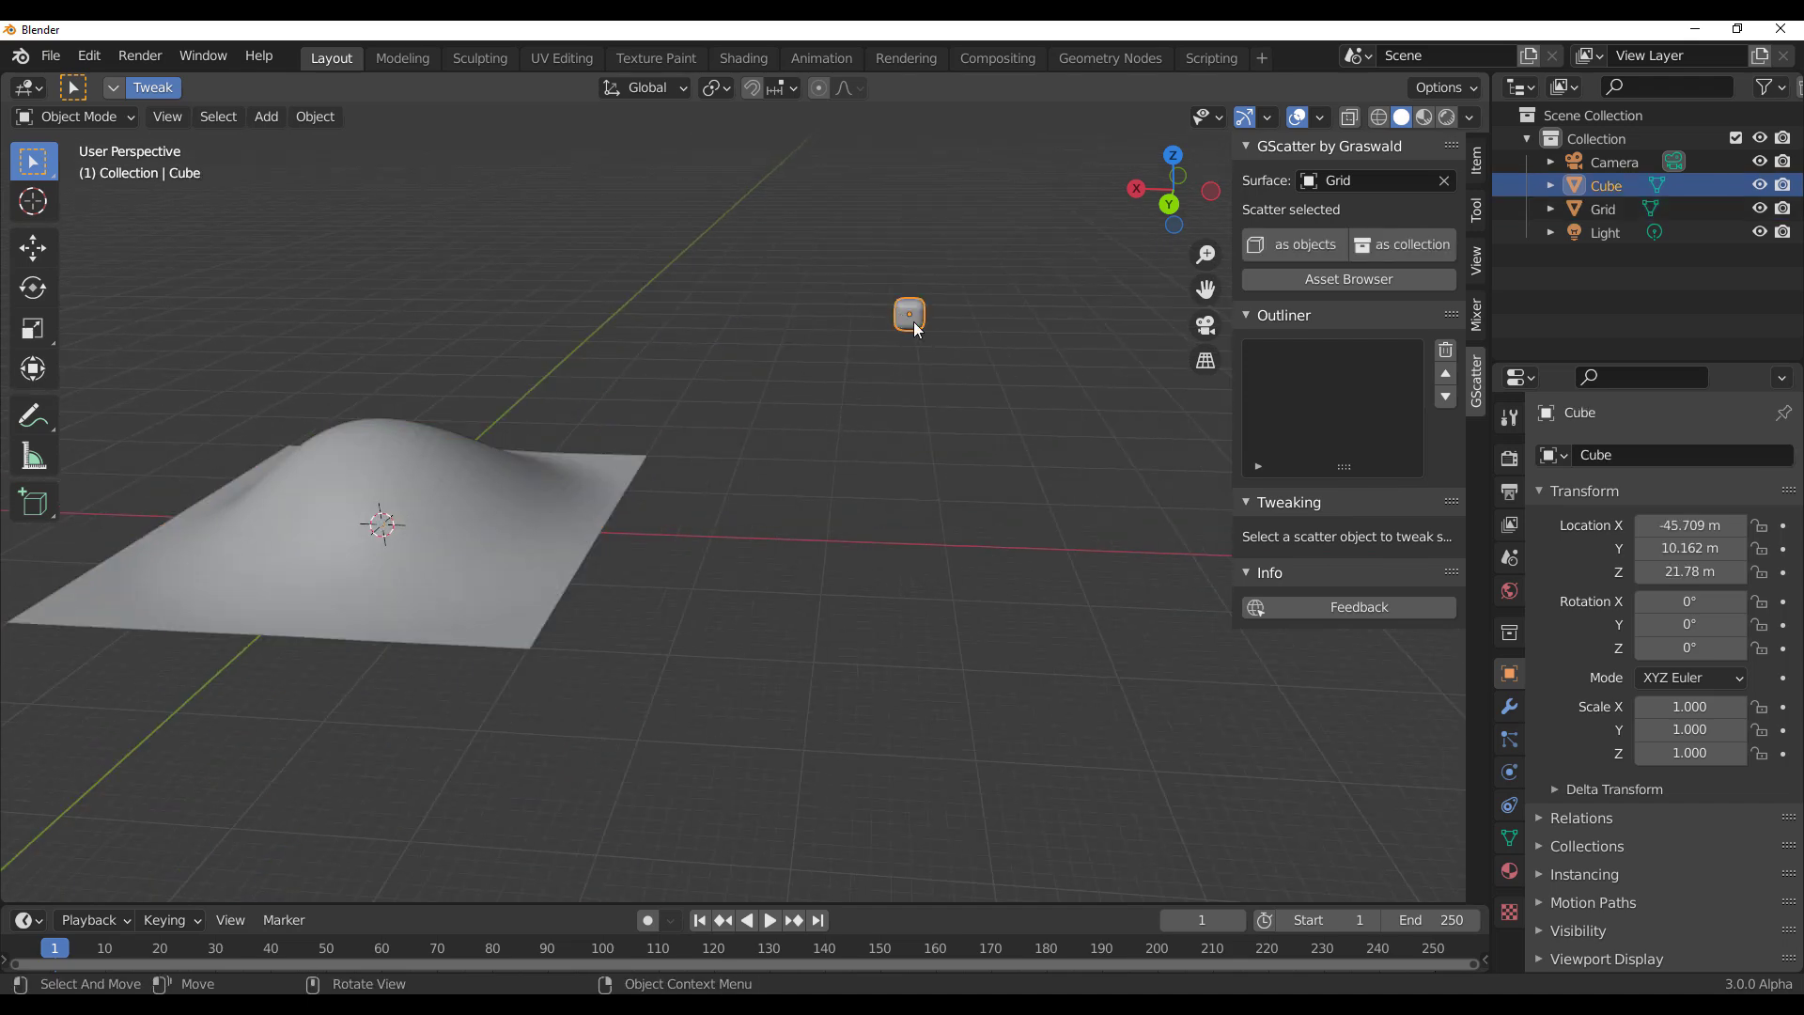
click(1290, 246)
scroll(859, 445, down, 5)
shift+middle_drag(859, 445, 727, 595)
scroll(1162, 385, up, 5)
scroll(727, 594, up, 3)
scroll(859, 551, down, 4)
shift+middle_drag(963, 589, 872, 538)
scroll(872, 540, up, 3)
scroll(871, 544, down, 3)
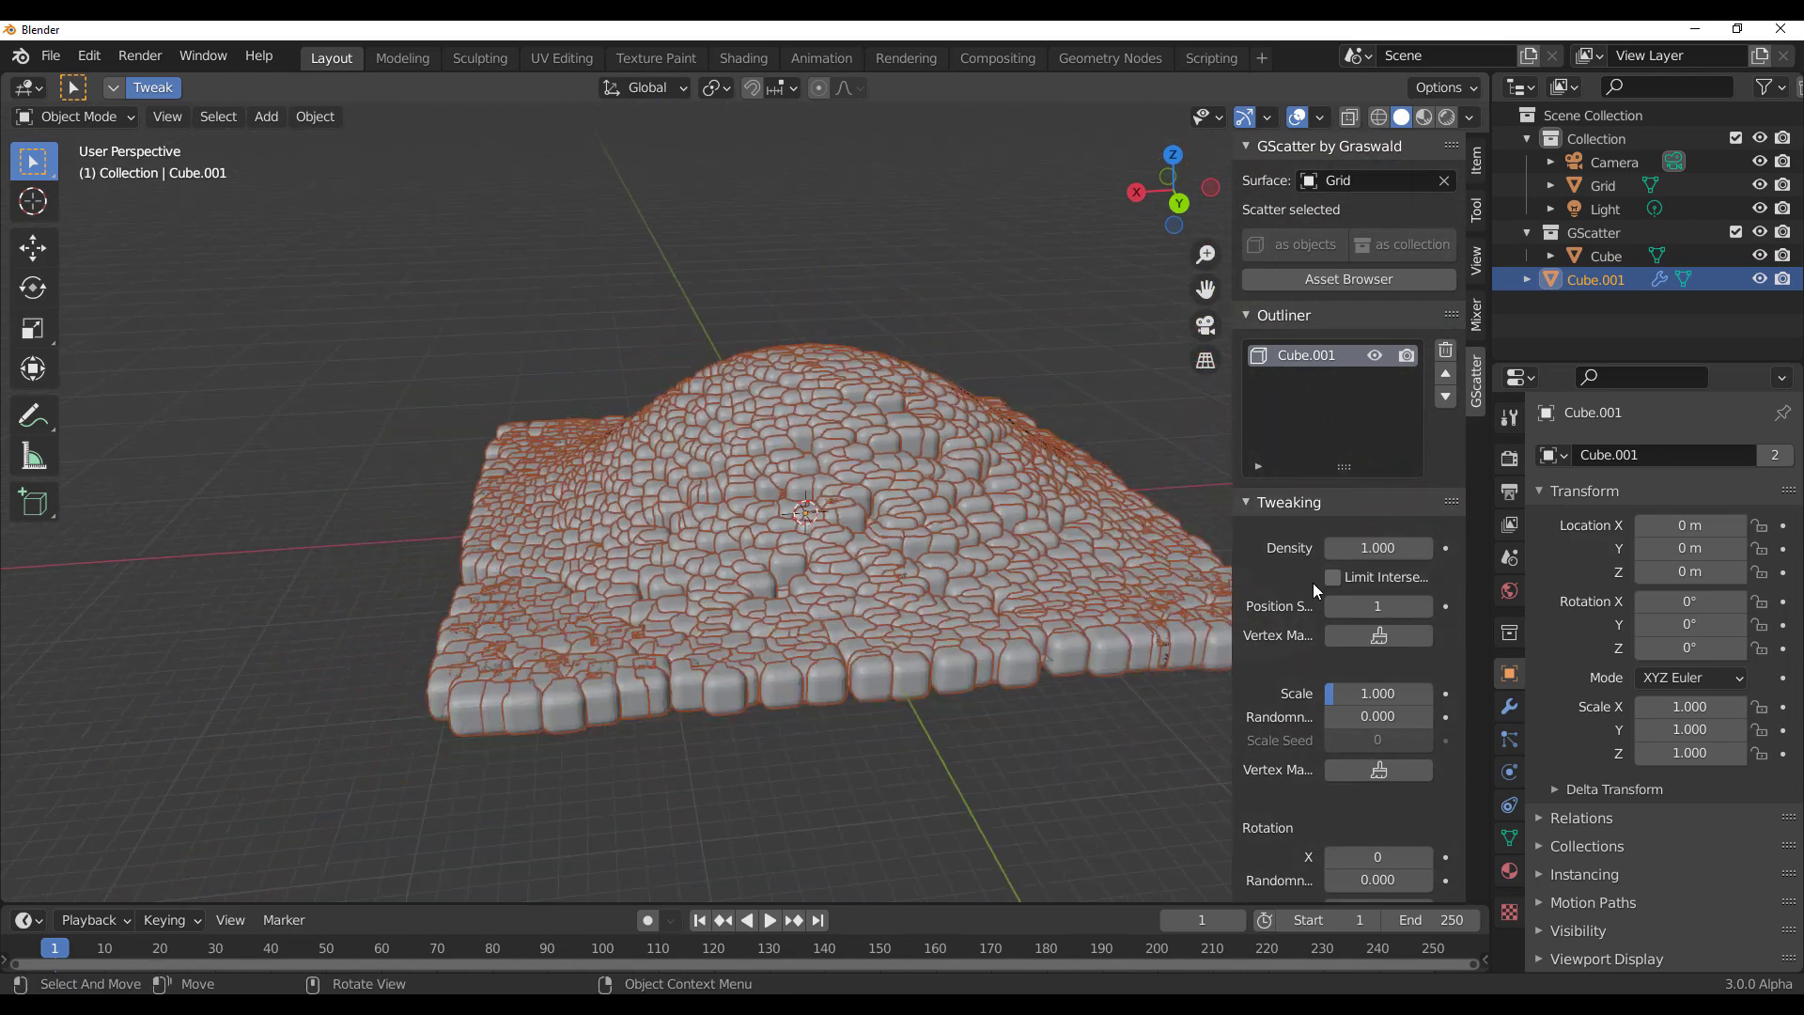
Step: Start the density vertex mask for the scattered cubes and paint along one grid edge with a 120 px brush at weight 1.000
click(1355, 632)
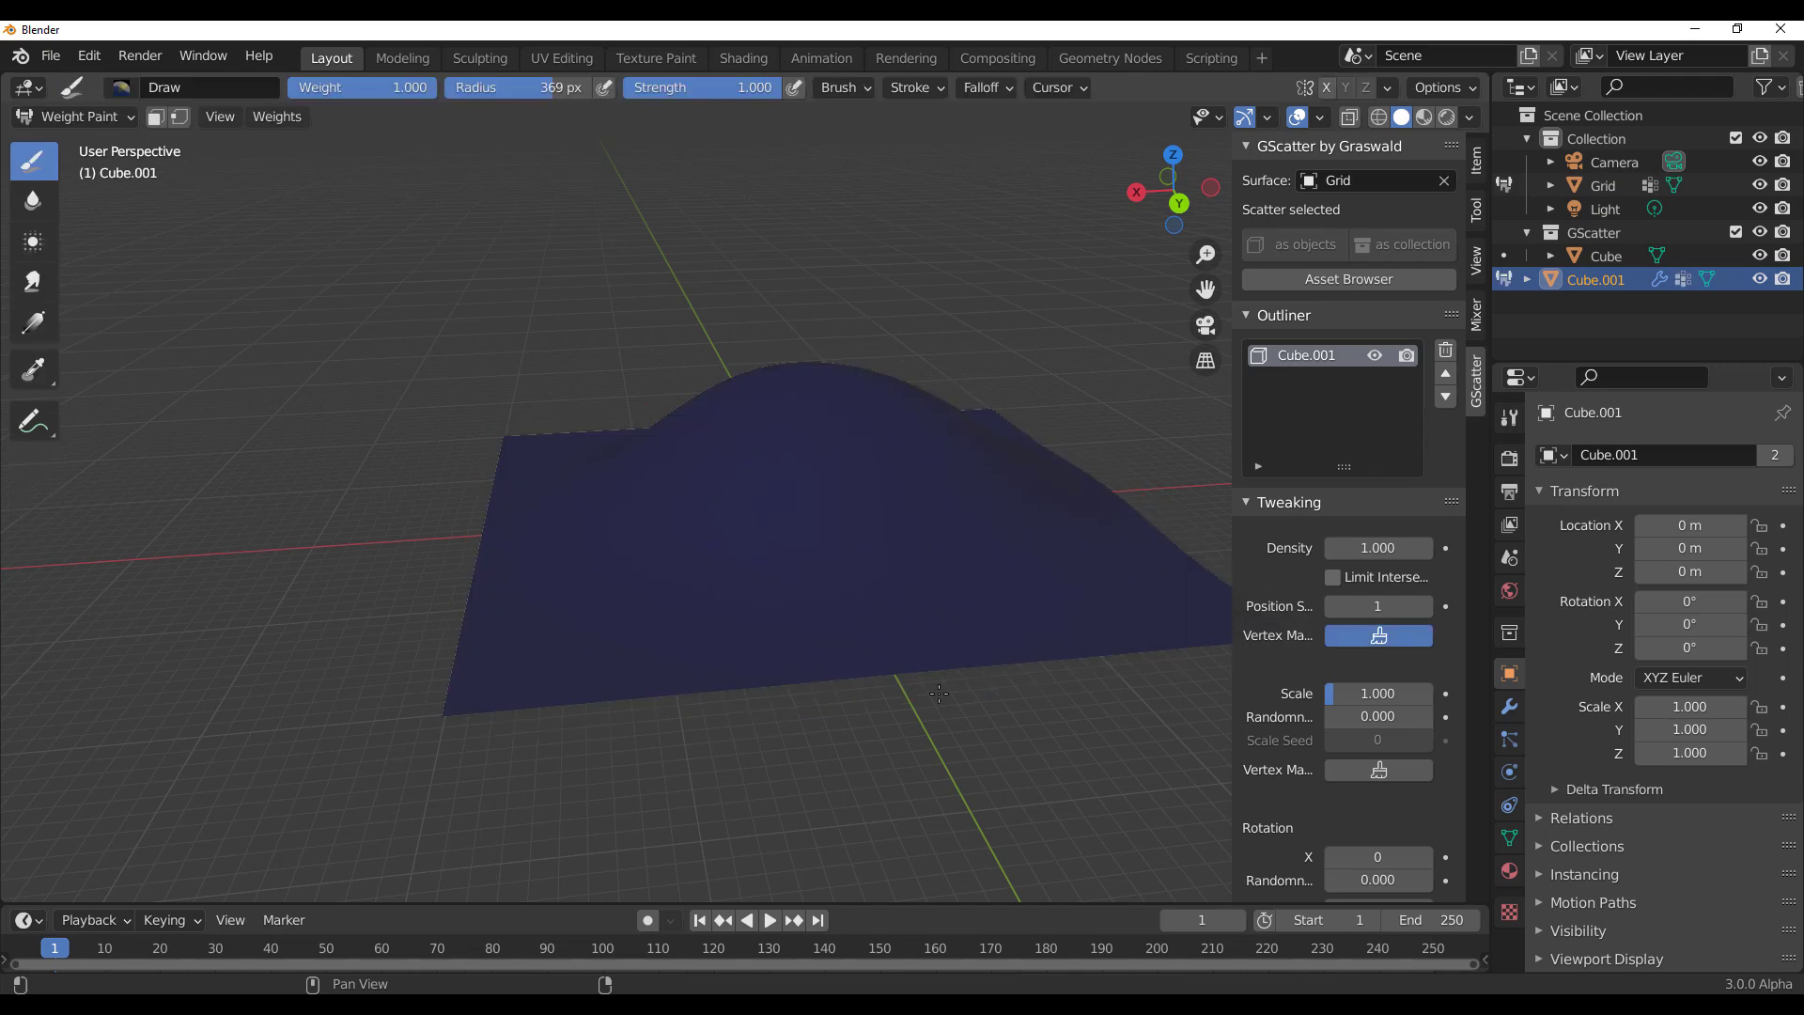
scroll(865, 583, down, 3)
mouse_move(864, 583)
middle_down()
mouse_move(813, 622)
mouse_move(806, 609)
middle_up()
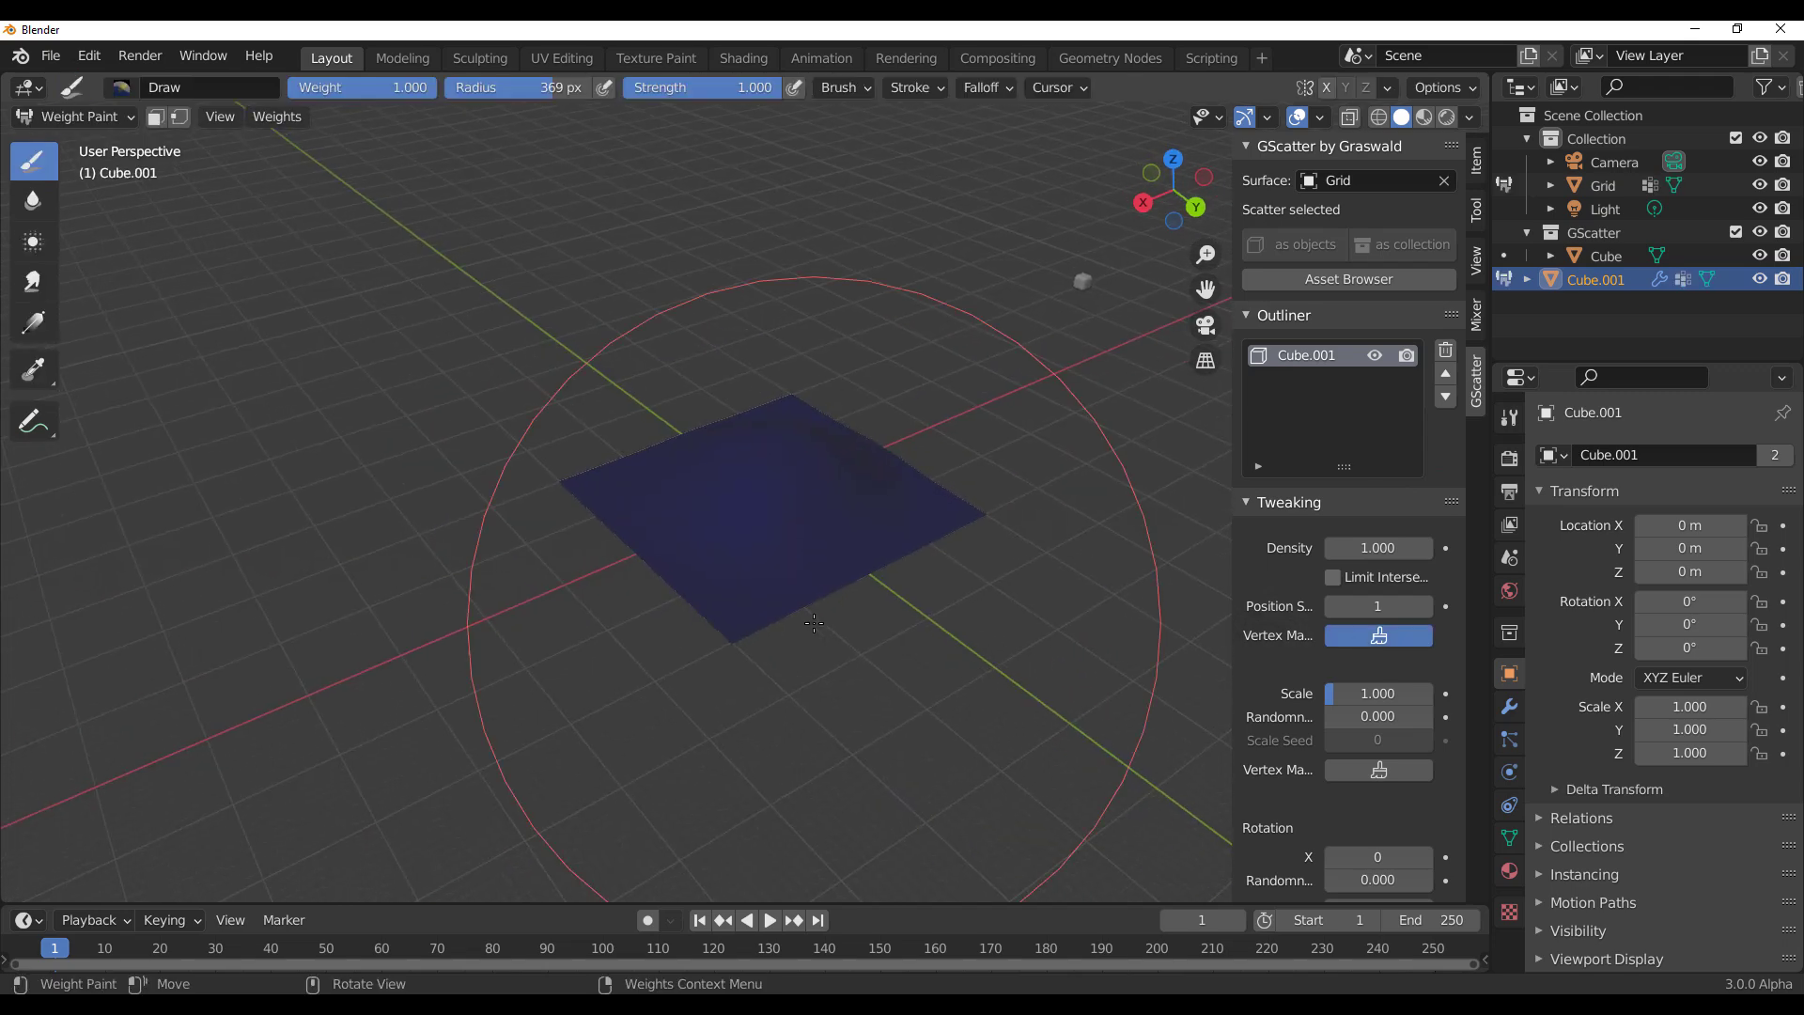
scroll(804, 603, up, 3)
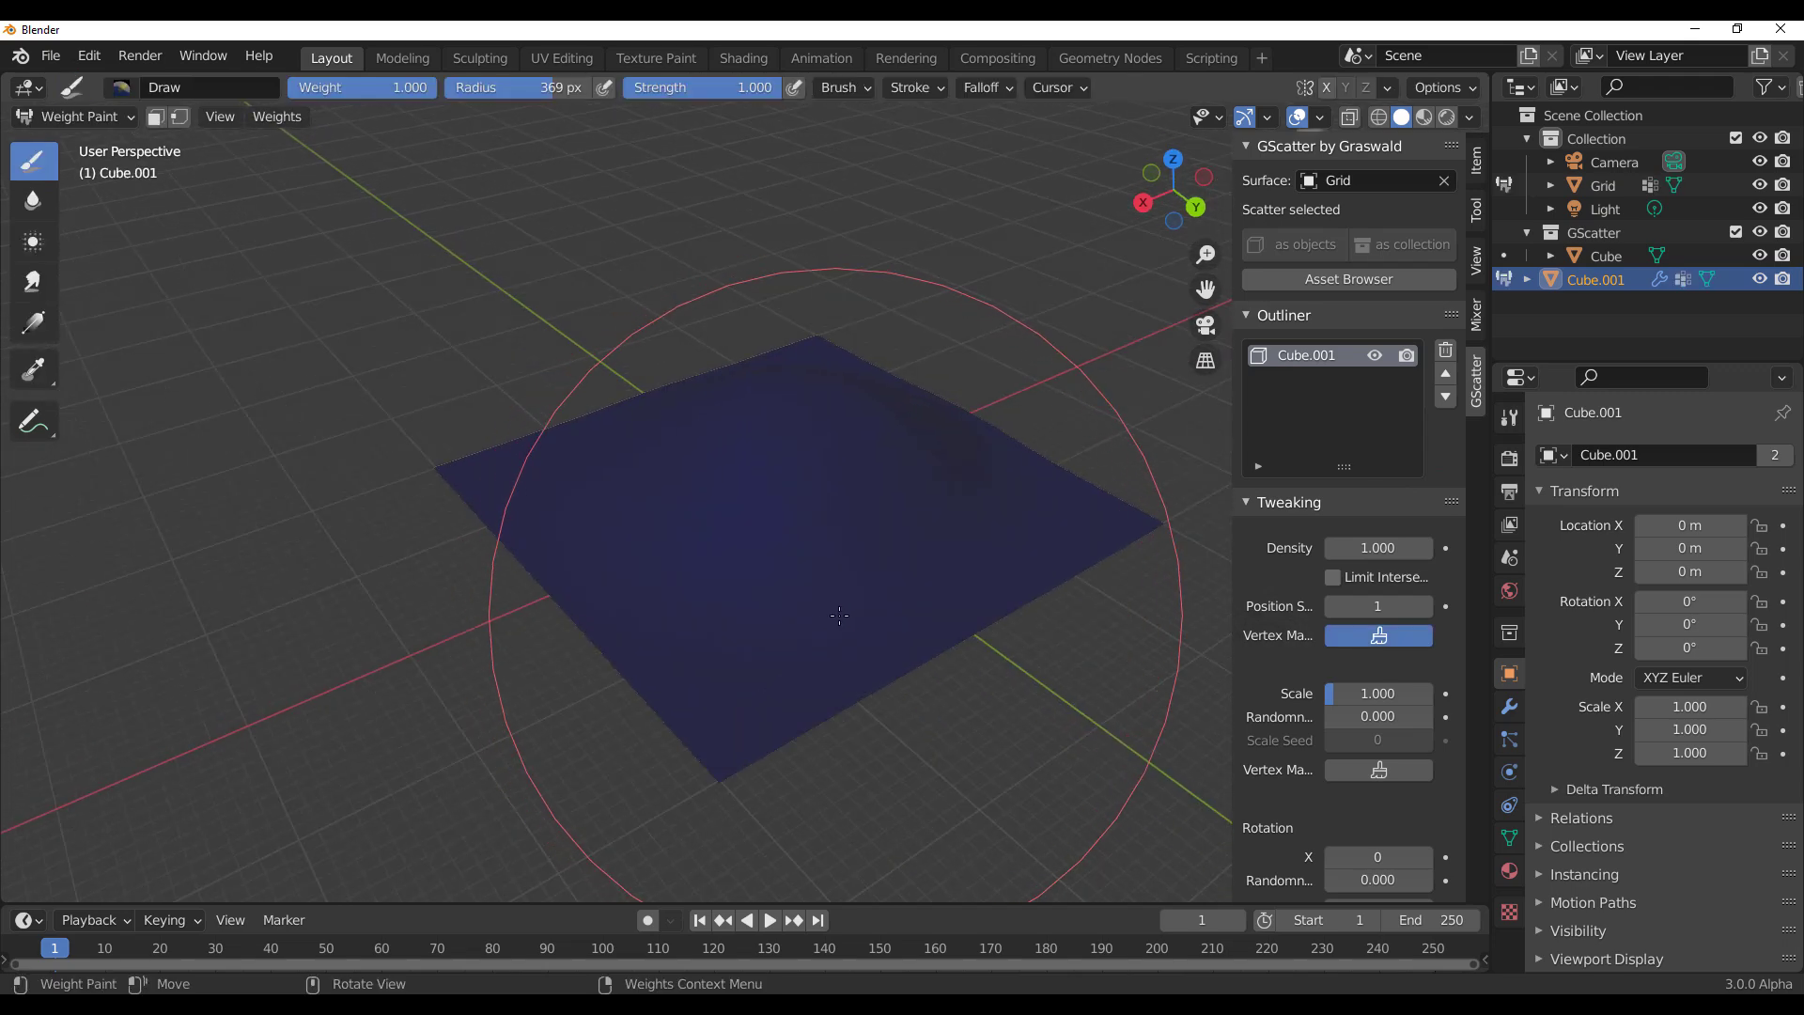
key(f)
click(732, 666)
mouse_move(731, 666)
mouse_down()
mouse_move(733, 758)
mouse_move(927, 725)
mouse_move(821, 721)
mouse_up()
drag(1026, 598, 1041, 563)
Step: Paint cubes along the remaining grid edges with a 72 px brush to complete a border around the hill
scroll(1034, 320, down, 4)
middle_drag(1100, 328, 883, 362)
scroll(799, 619, up, 4)
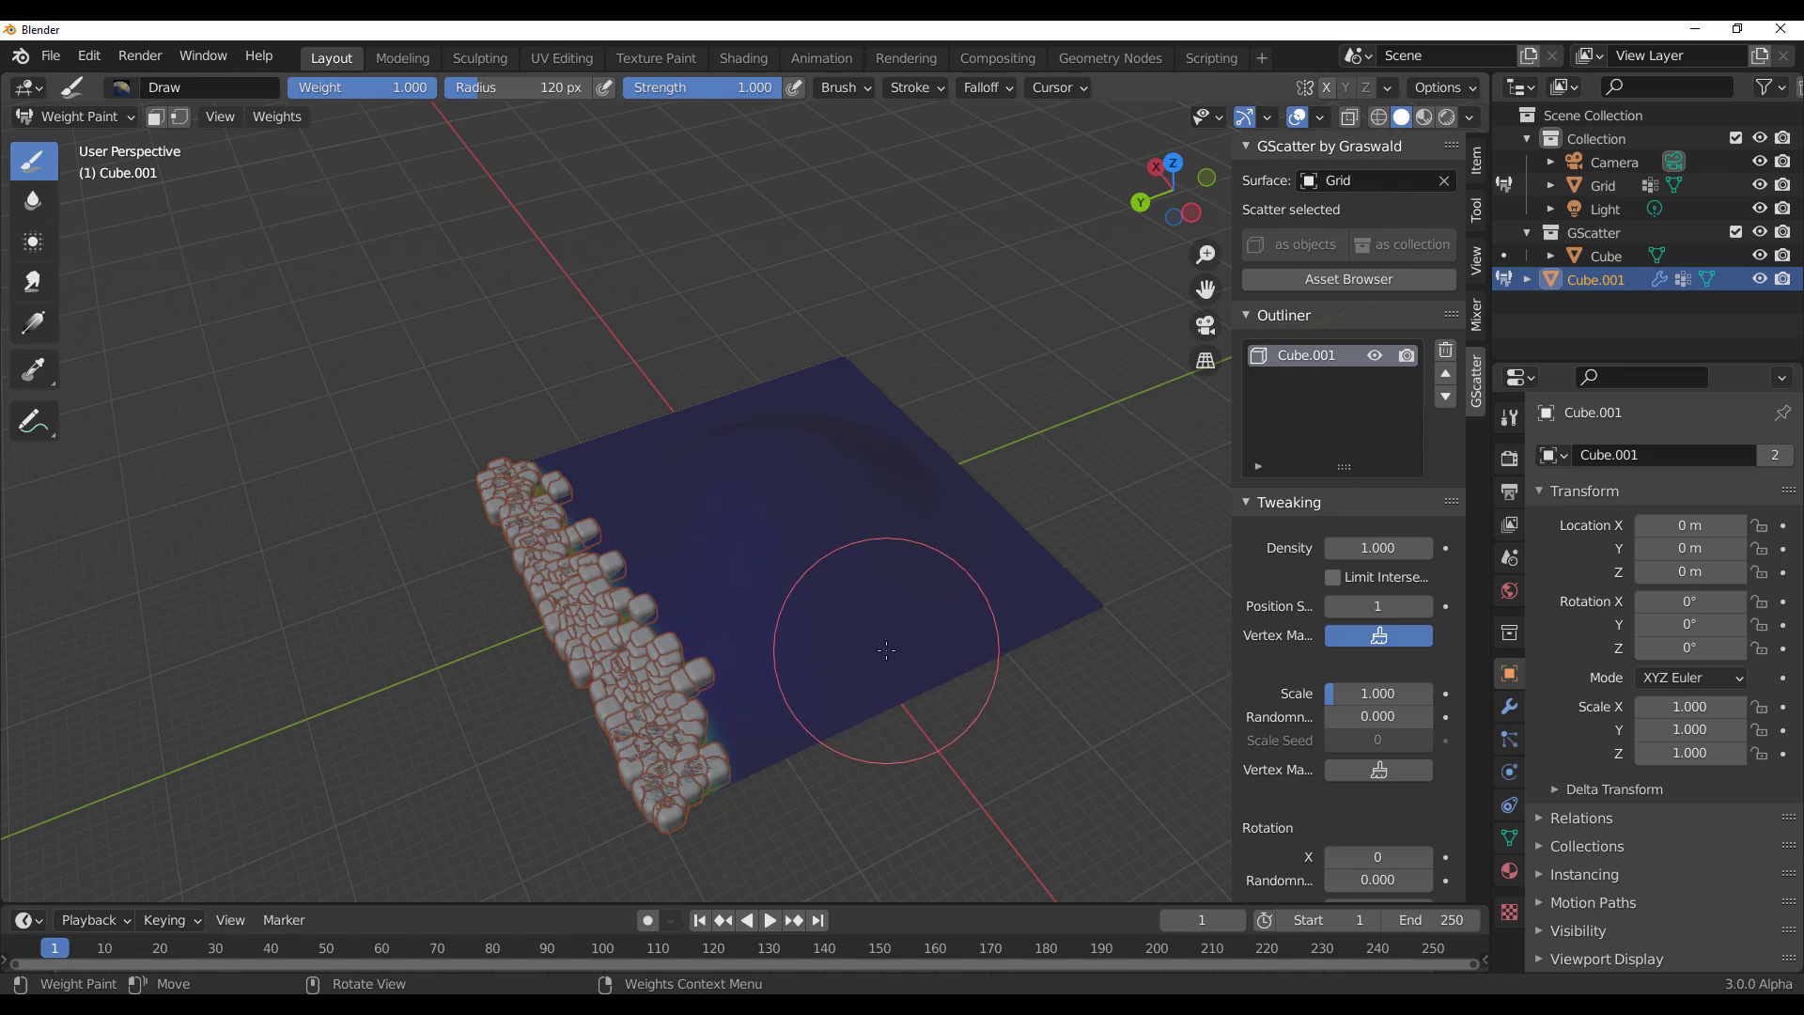
key(f)
mouse_move(752, 757)
mouse_down()
mouse_move(977, 650)
mouse_move(920, 671)
mouse_up()
middle_drag(1060, 587, 655, 640)
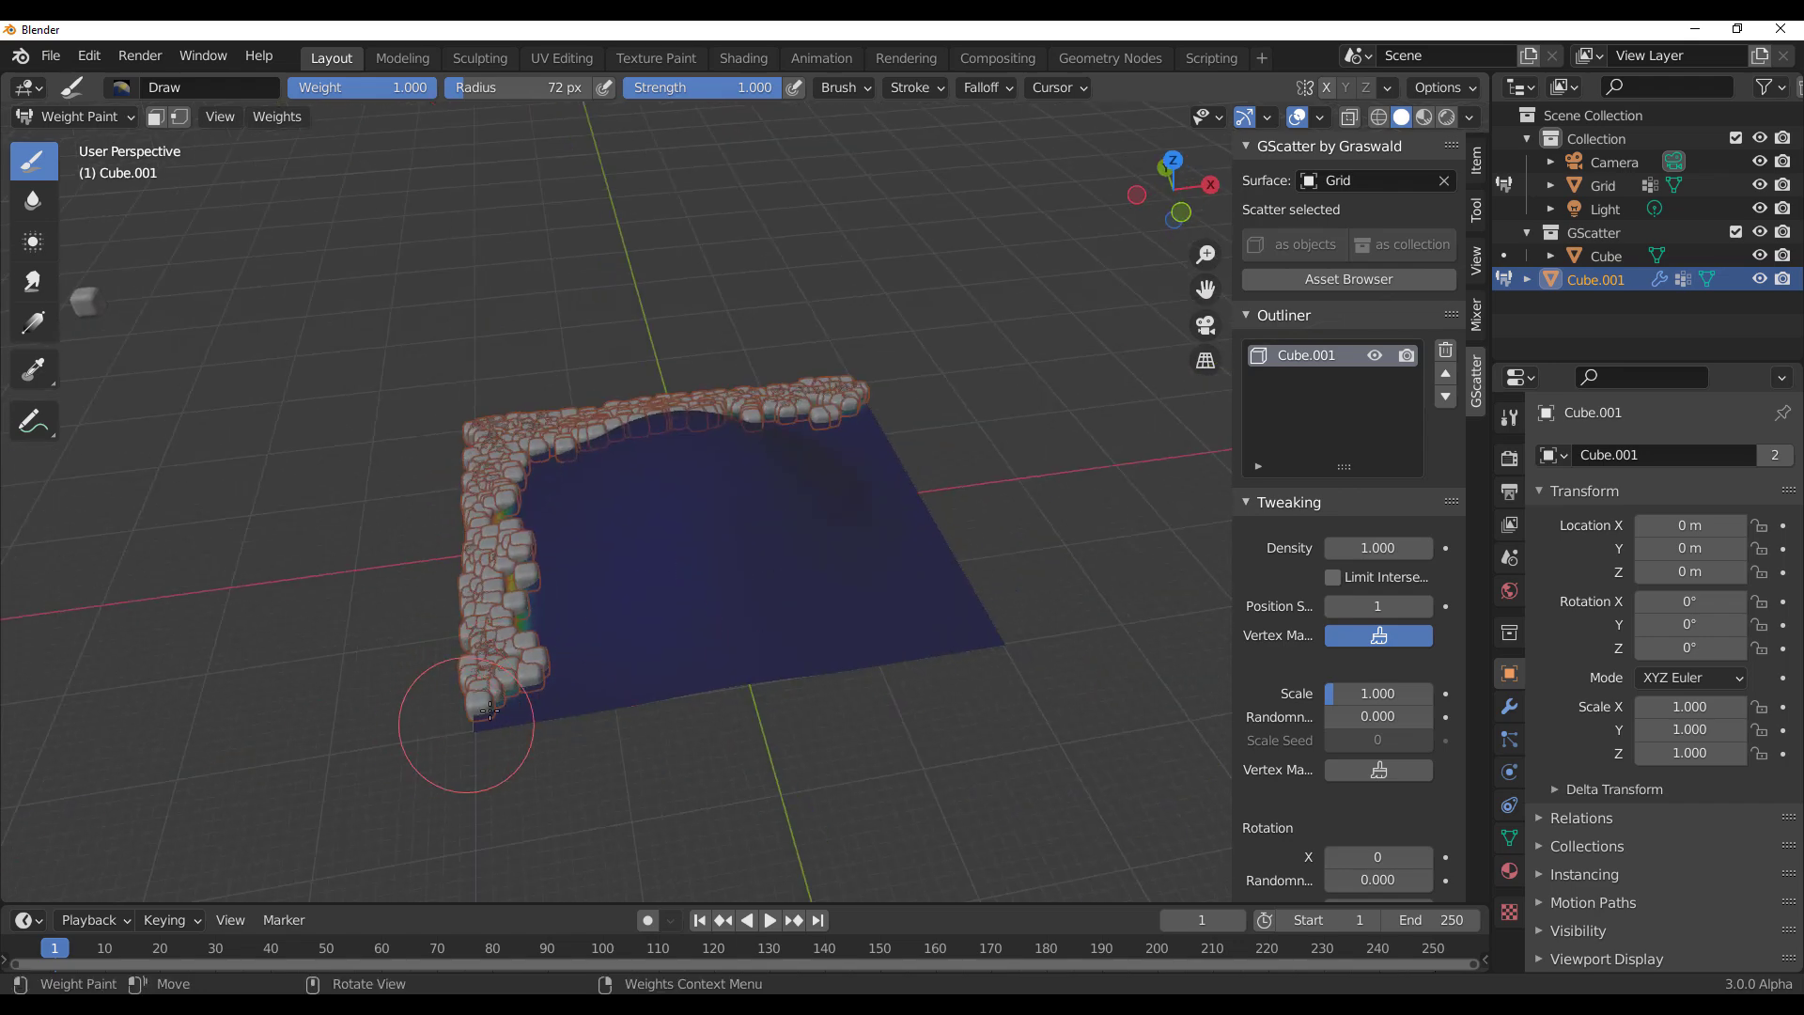
drag(490, 709, 884, 645)
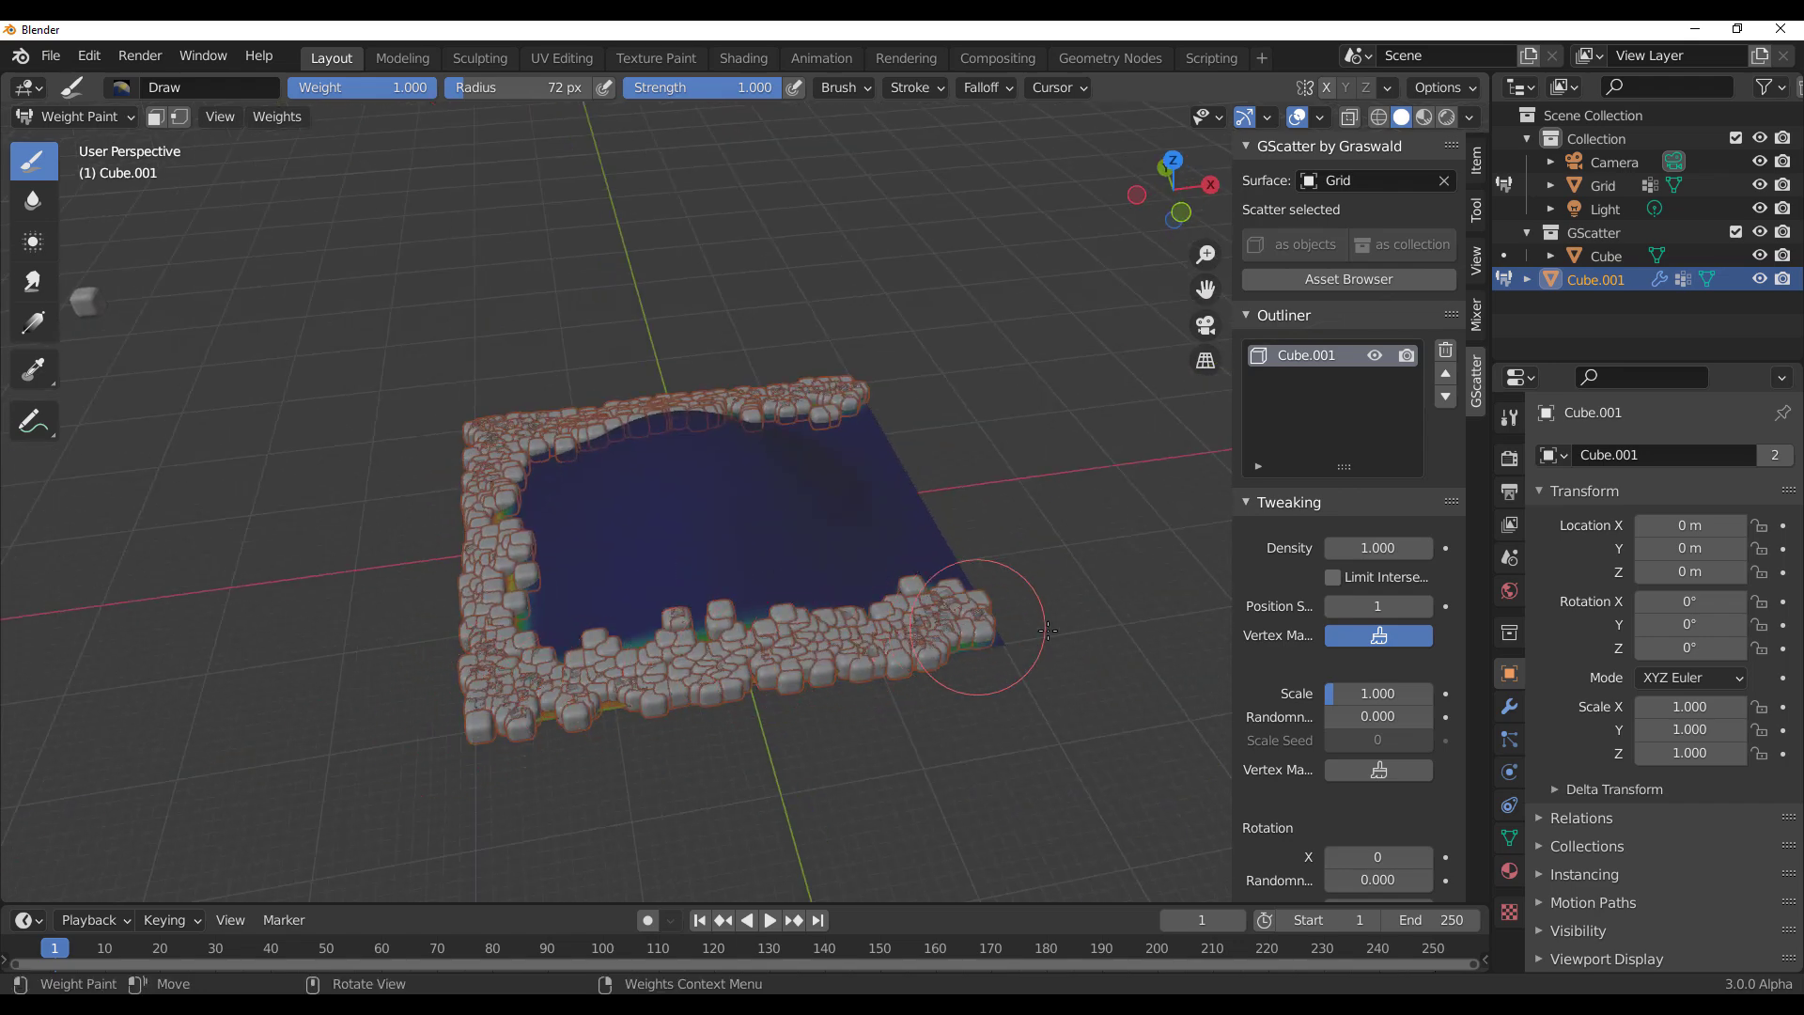
middle_drag(1048, 630, 715, 701)
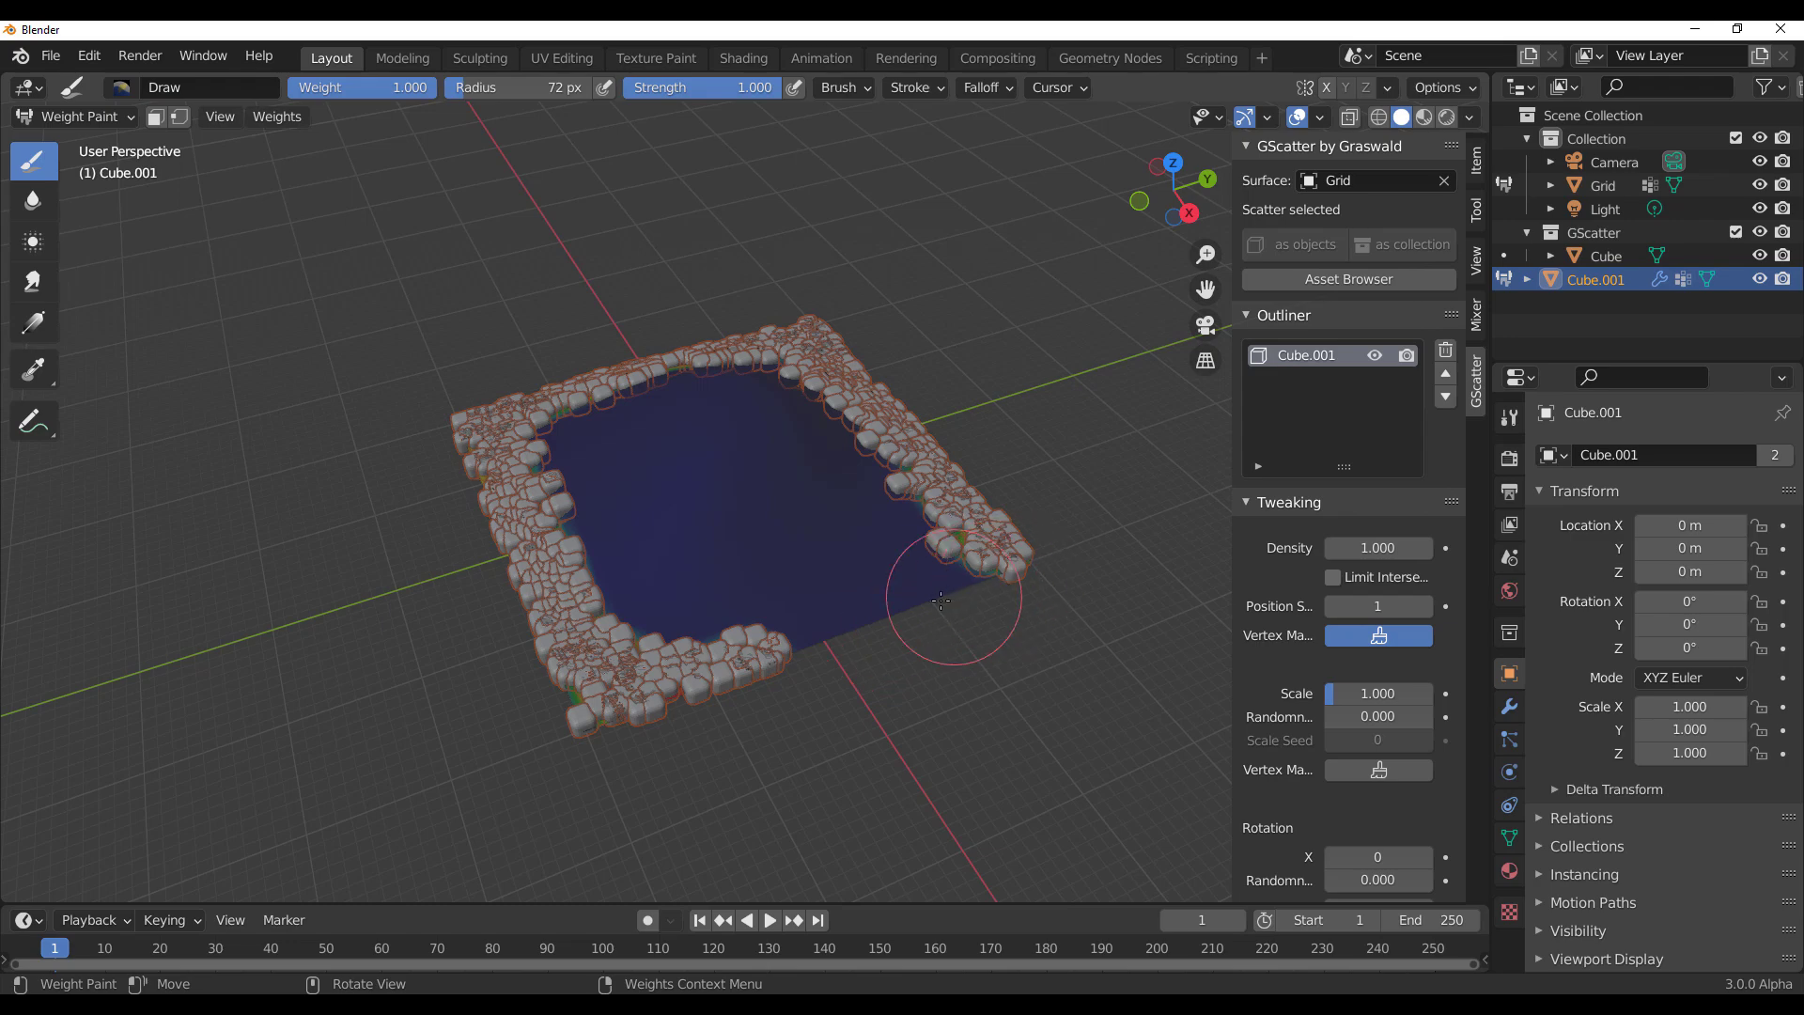
drag(944, 580, 777, 644)
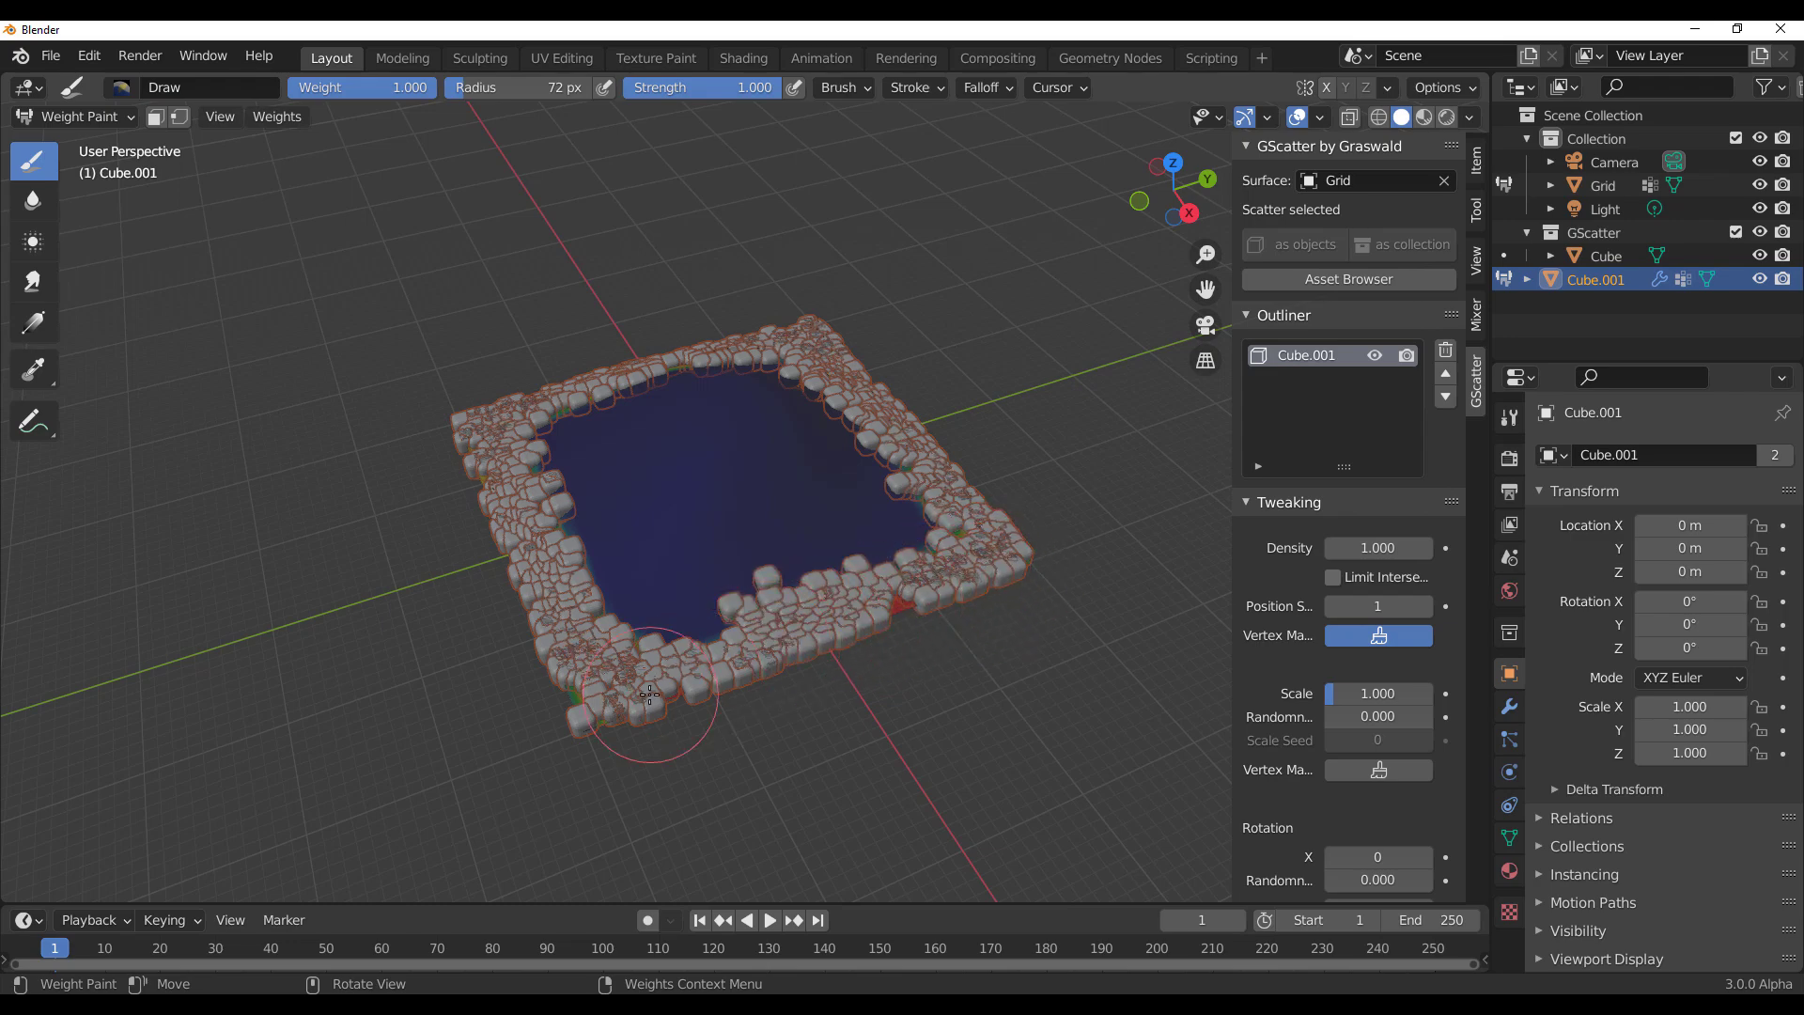
Step: Finish painting the cubes' density mask, deselect the scatter, and inspect the border around the hill
middle_drag(650, 695, 1109, 705)
scroll(858, 664, down, 4)
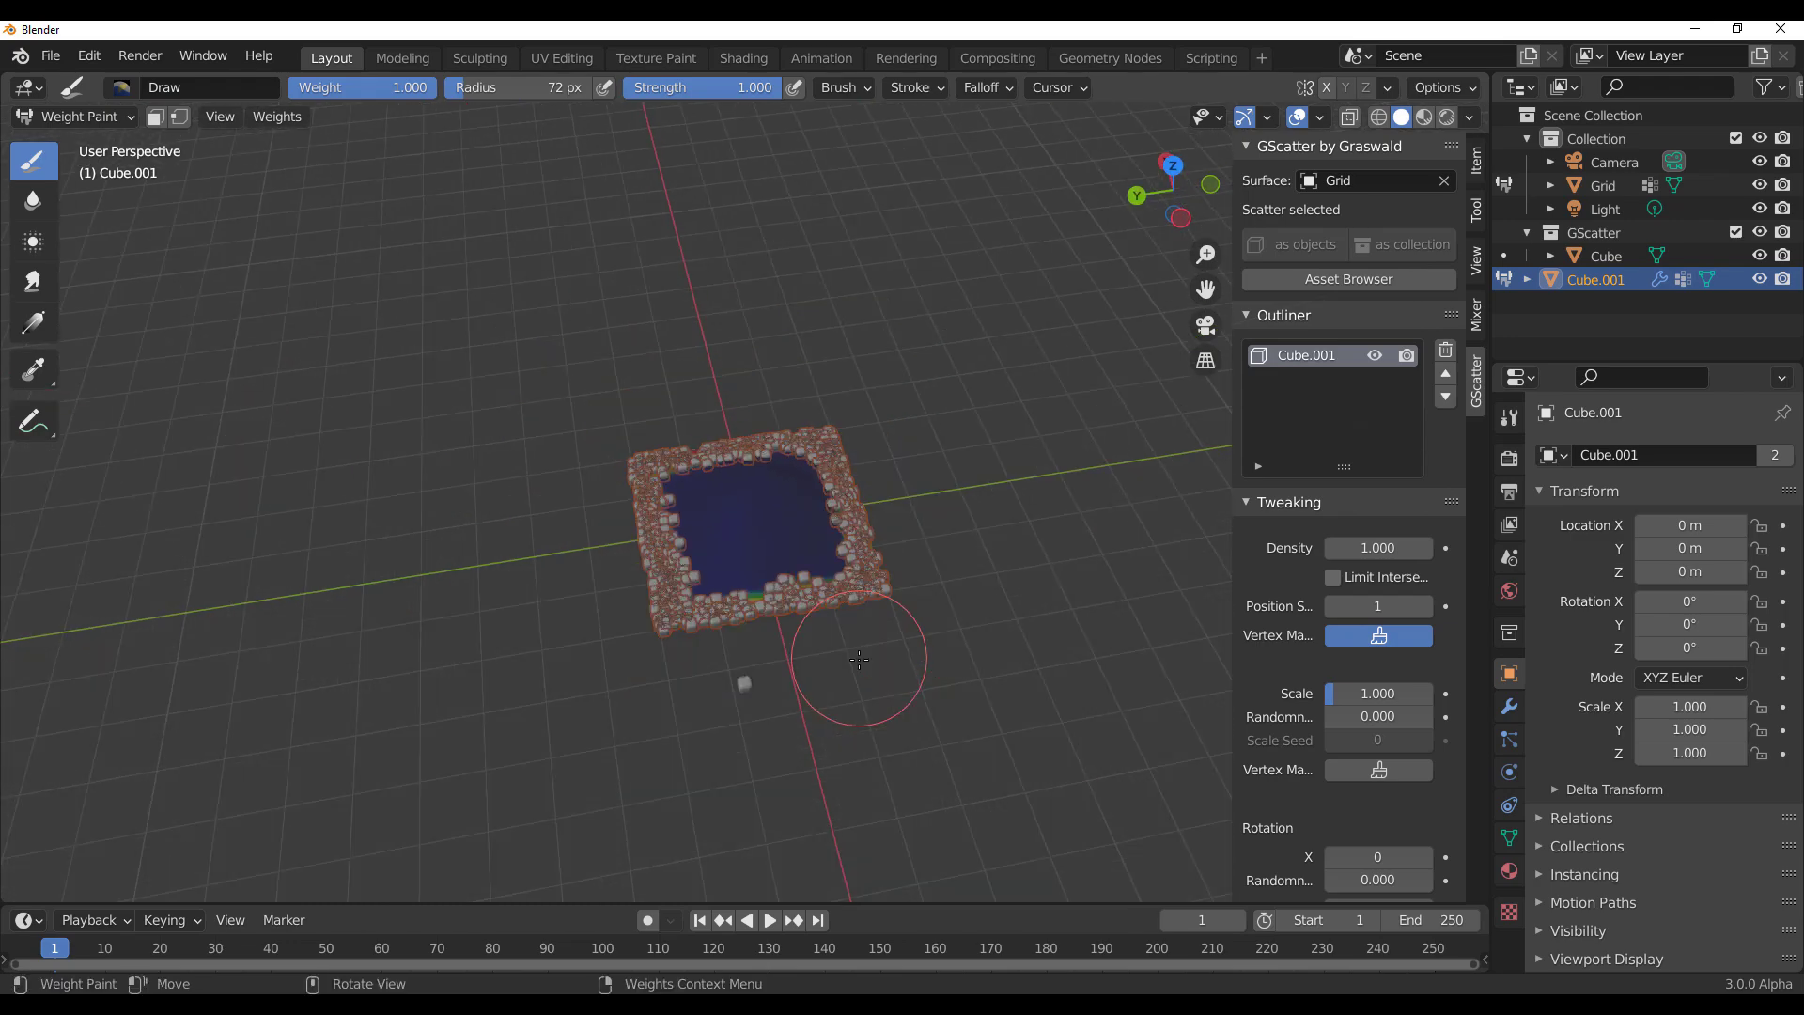
middle_drag(858, 664, 930, 611)
scroll(729, 646, up, 5)
scroll(930, 611, up, 4)
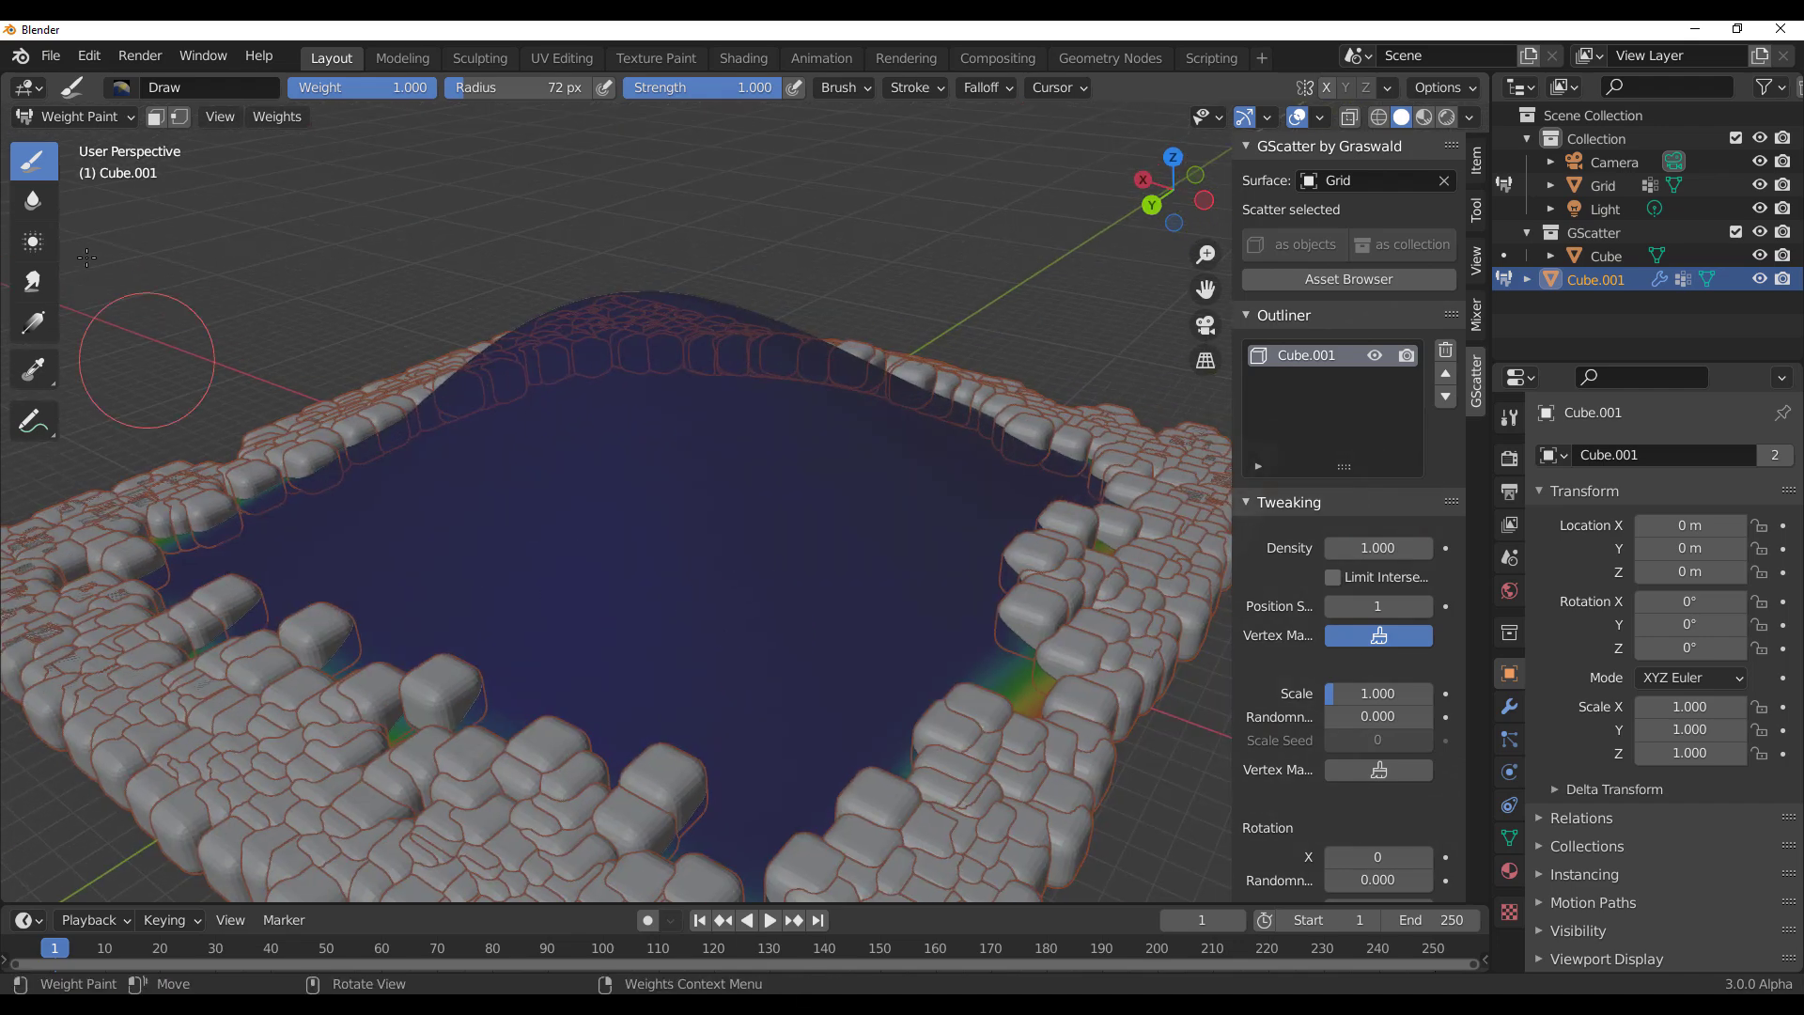
click(1379, 636)
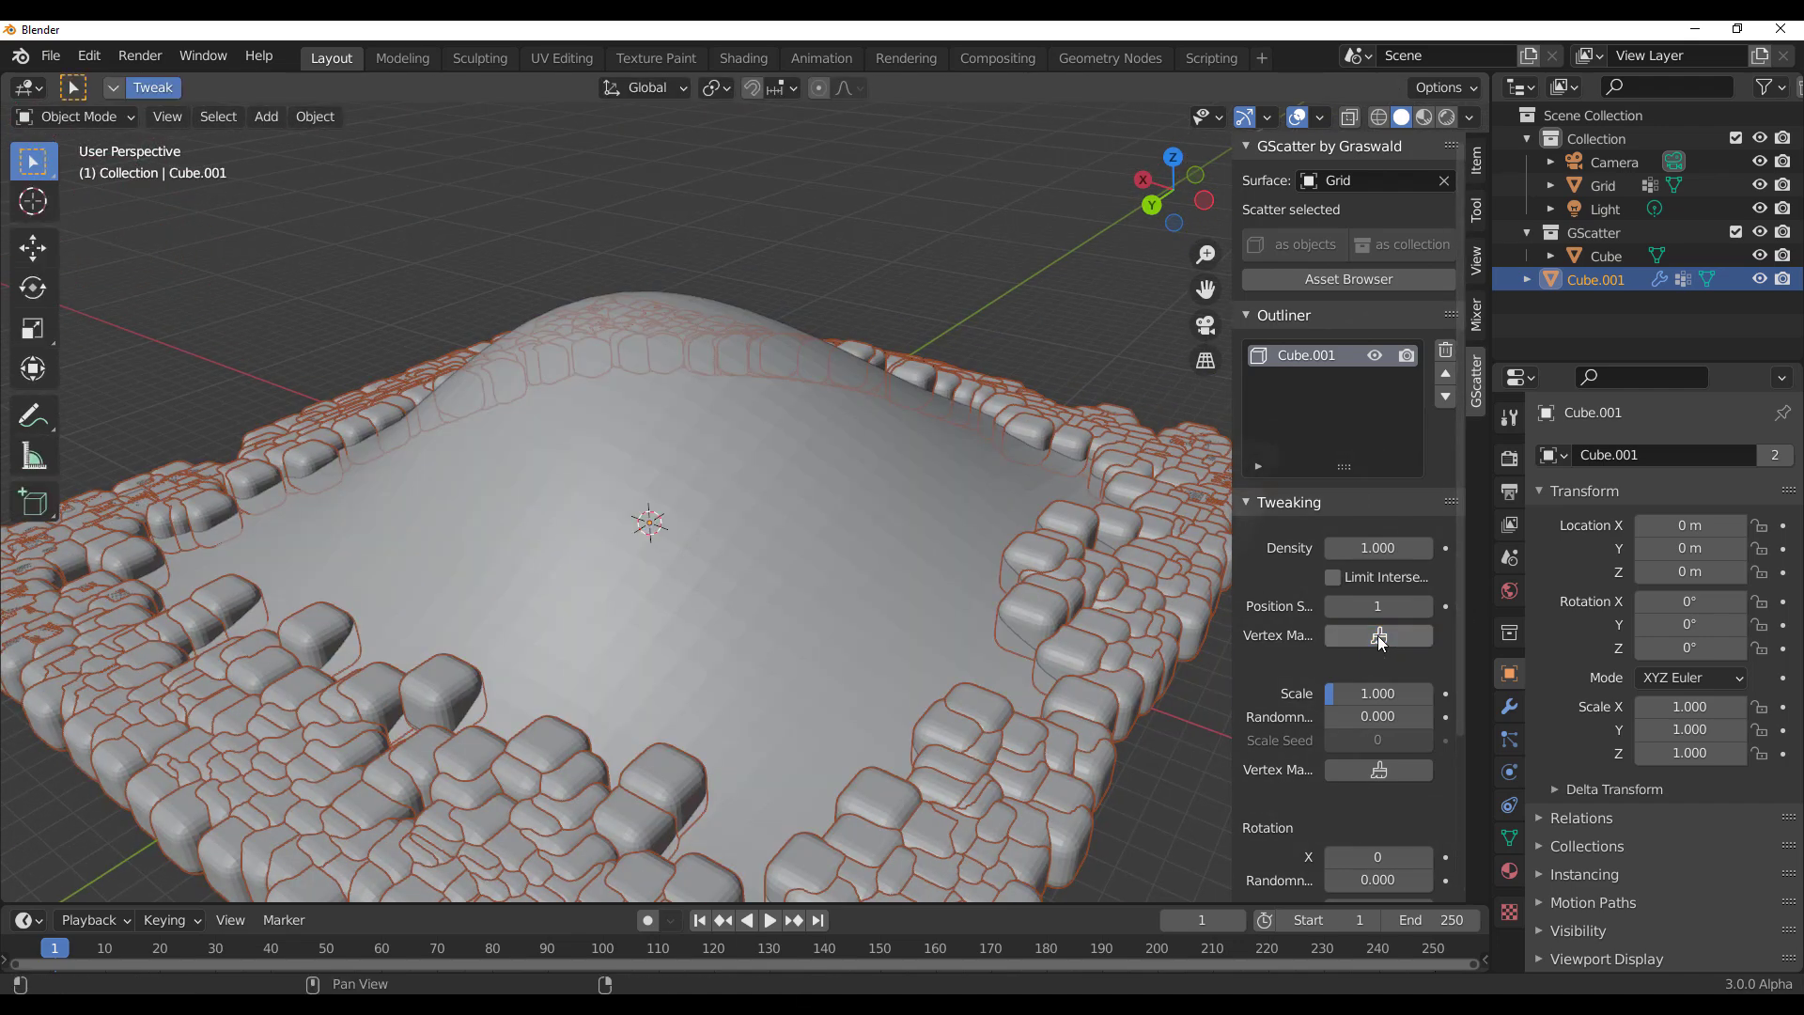
scroll(846, 423, down, 4)
middle_drag(846, 423, 823, 373)
click(823, 373)
scroll(951, 515, up, 4)
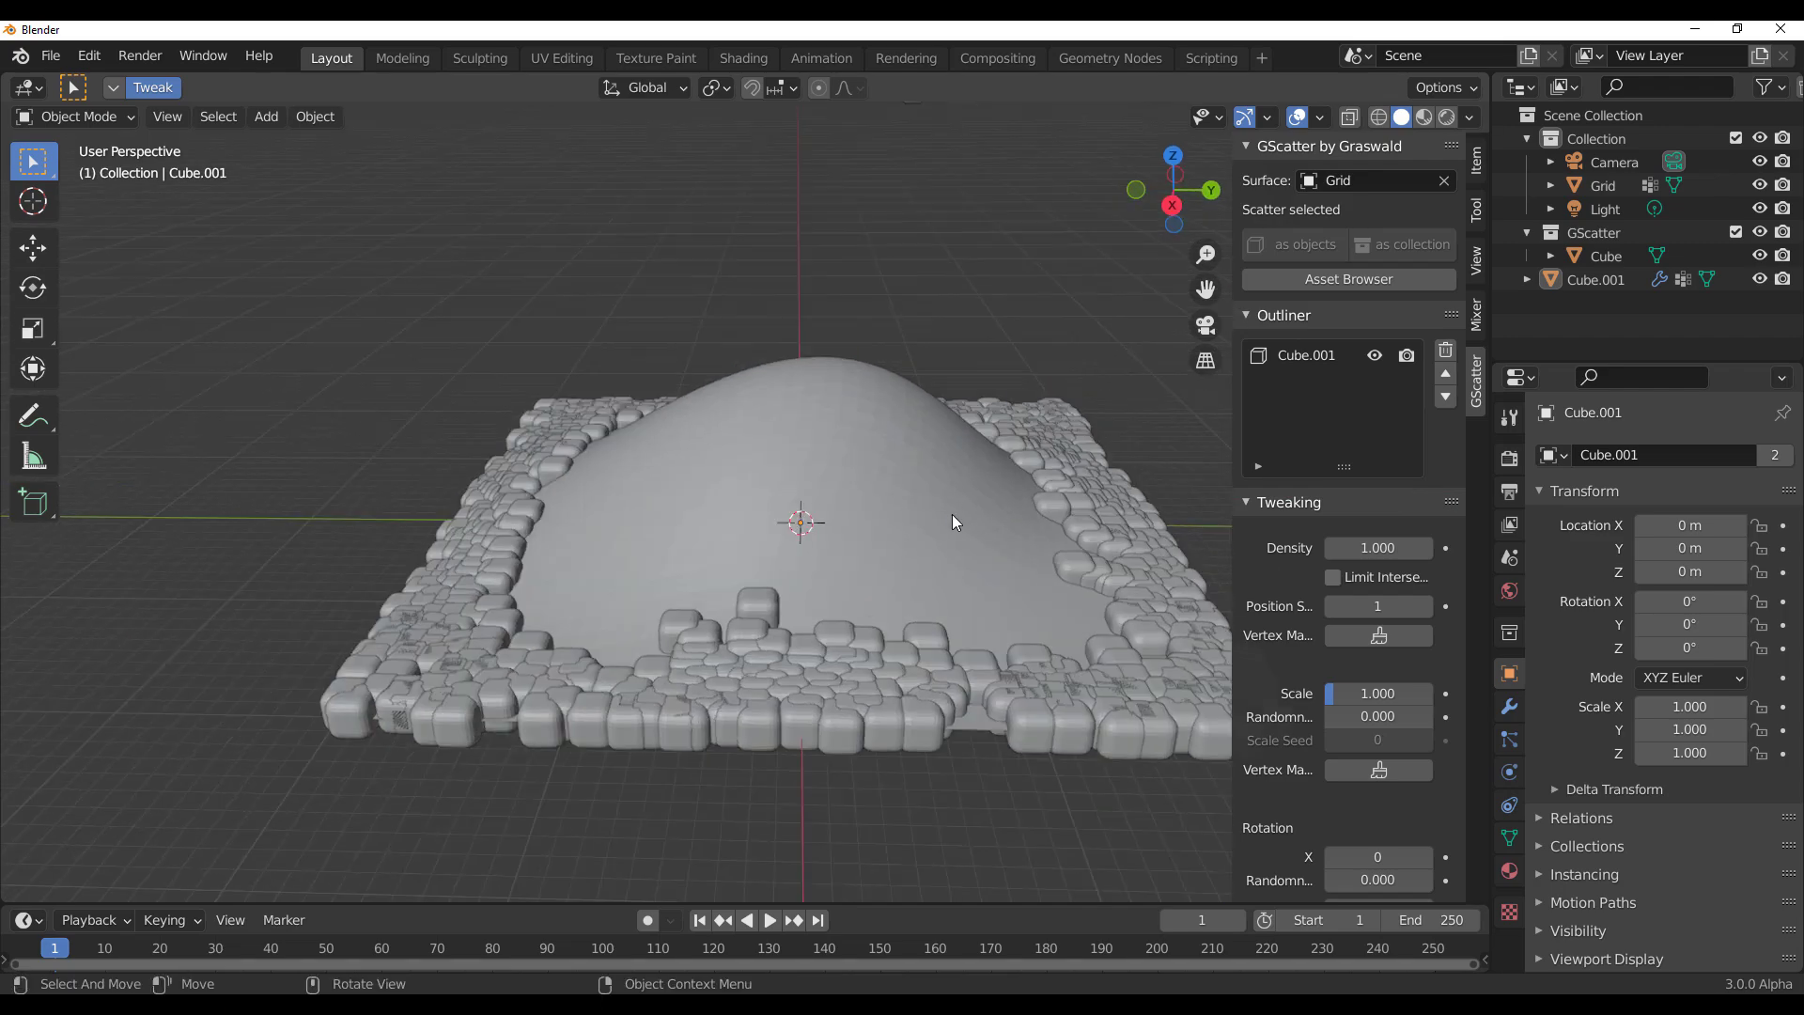
middle_drag(951, 515, 723, 527)
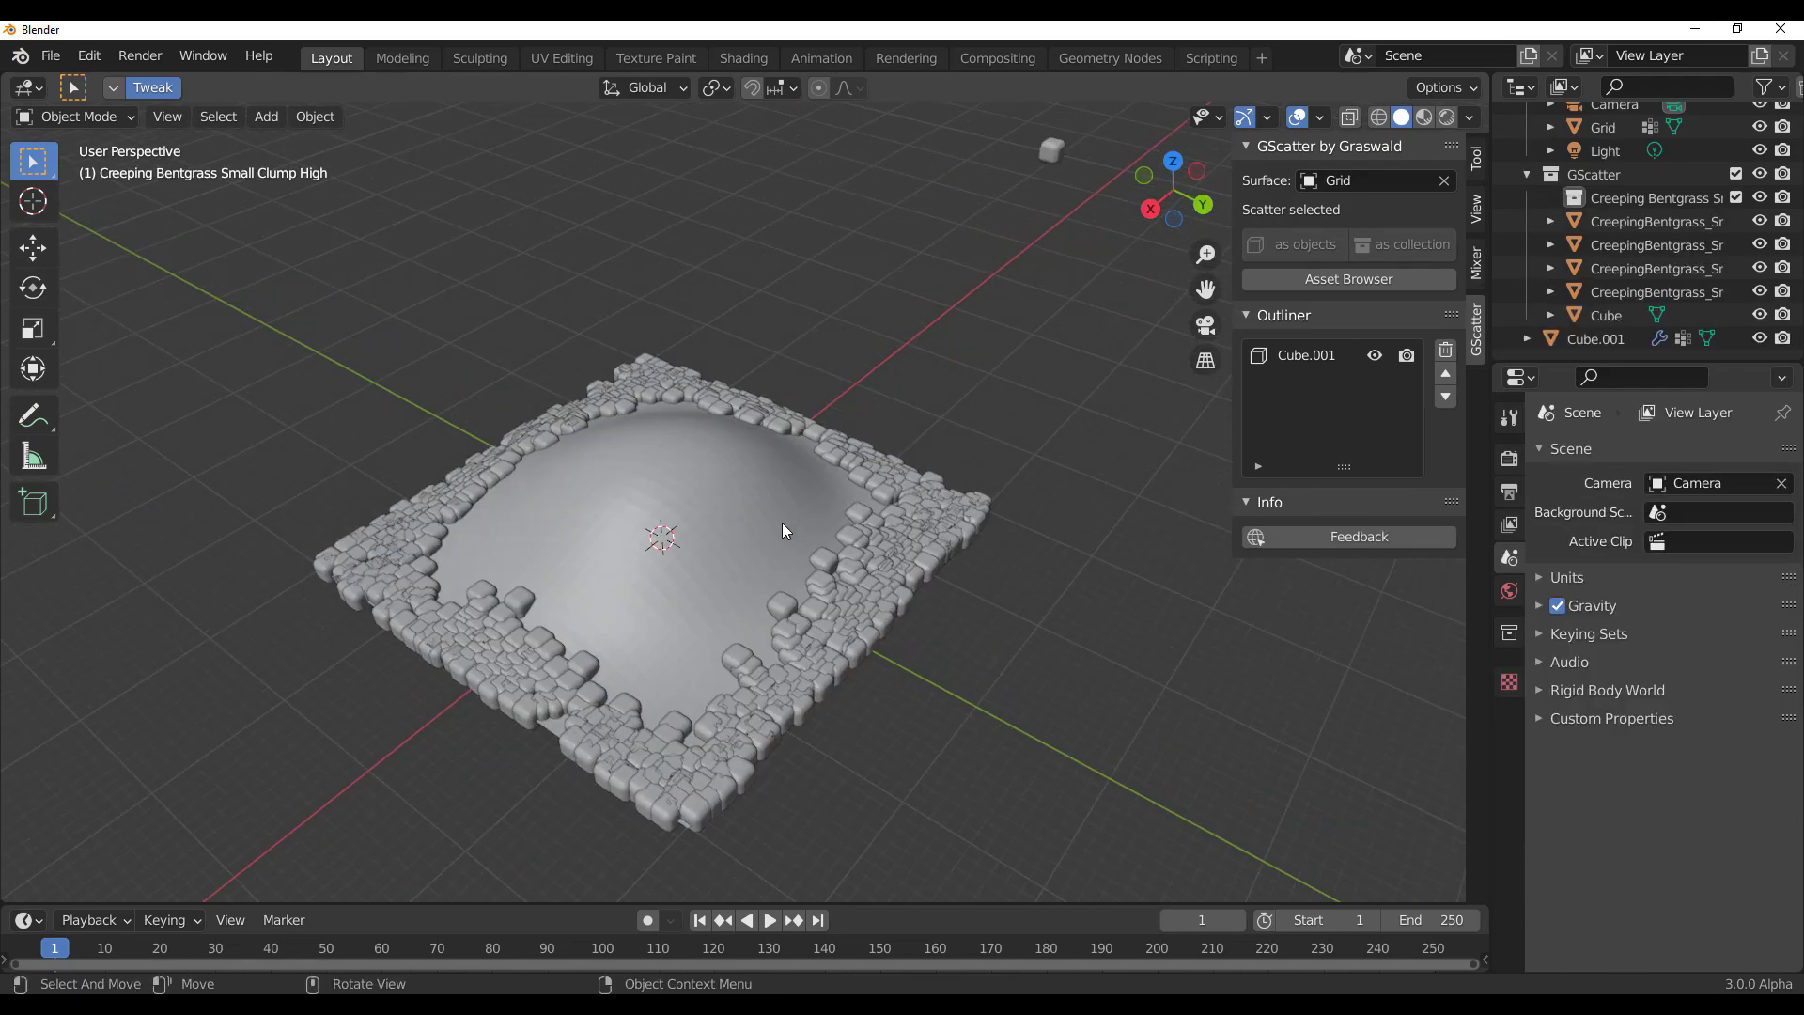
Step: Scatter Creeping Bentgrass Big from the asset library onto the grid with Clump grow type and High level of detail and material quality
middle_drag(782, 523, 750, 501)
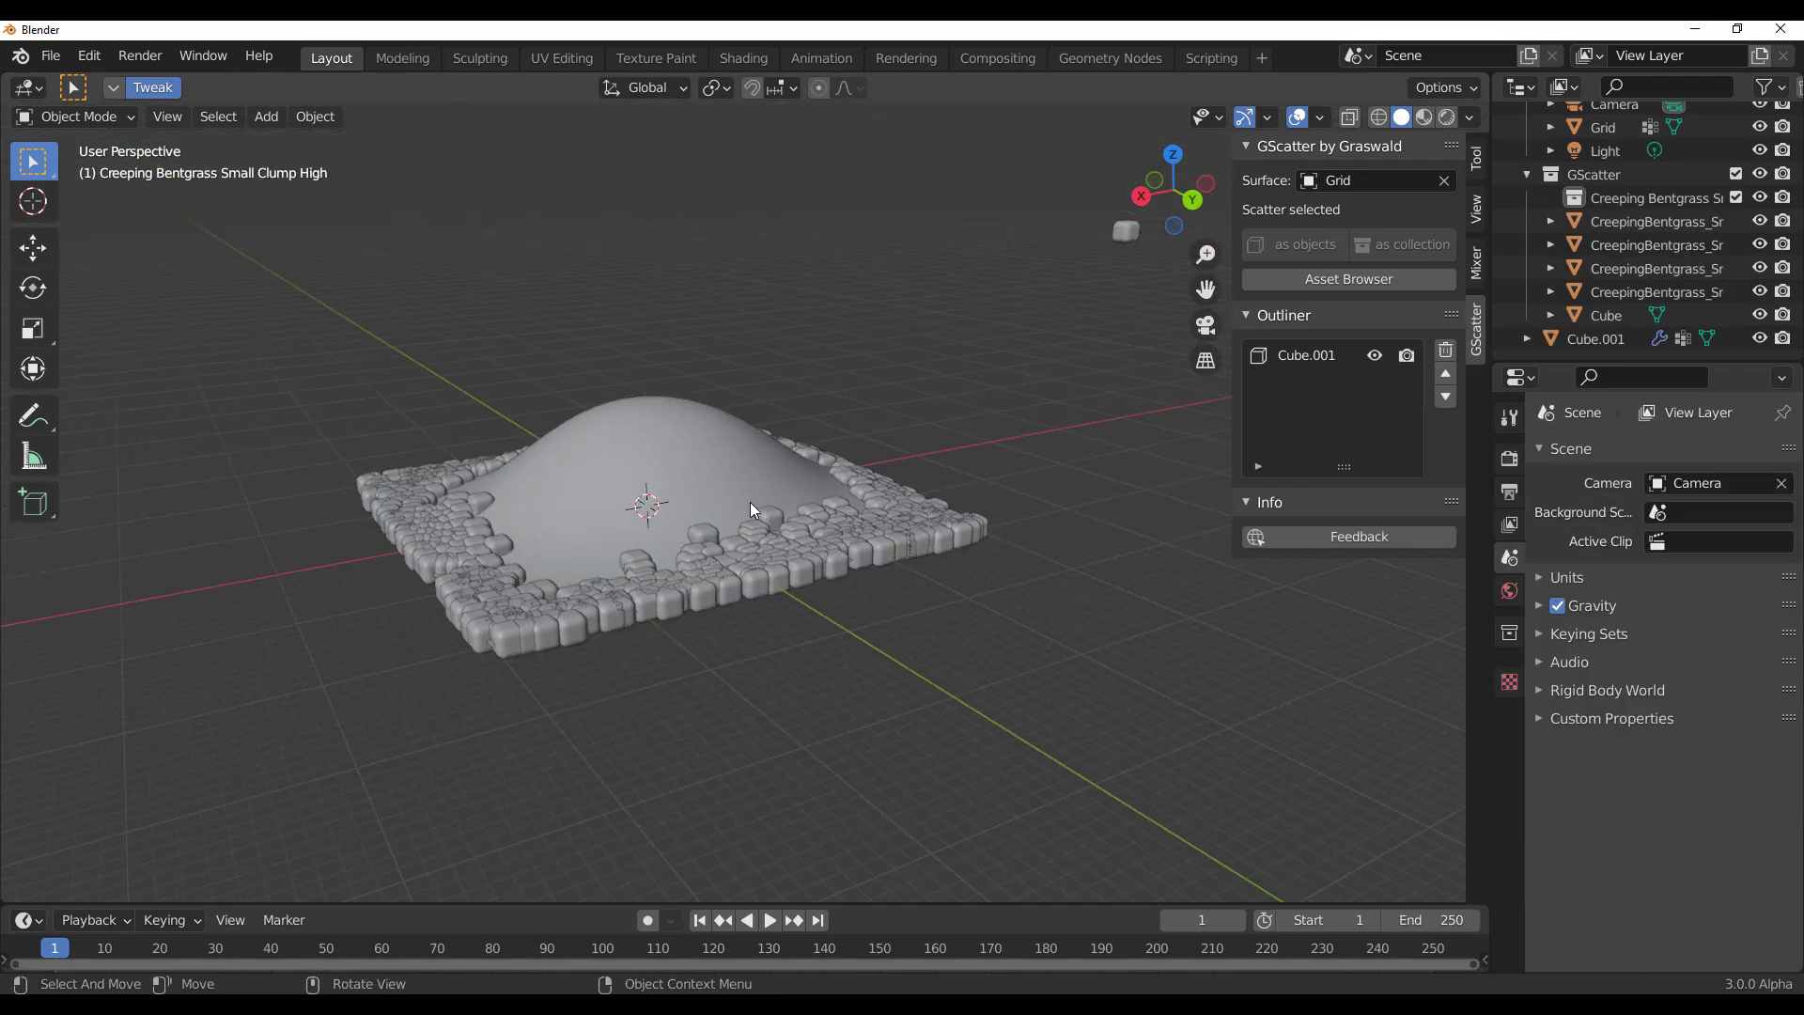
scroll(750, 510, up, 4)
click(1341, 282)
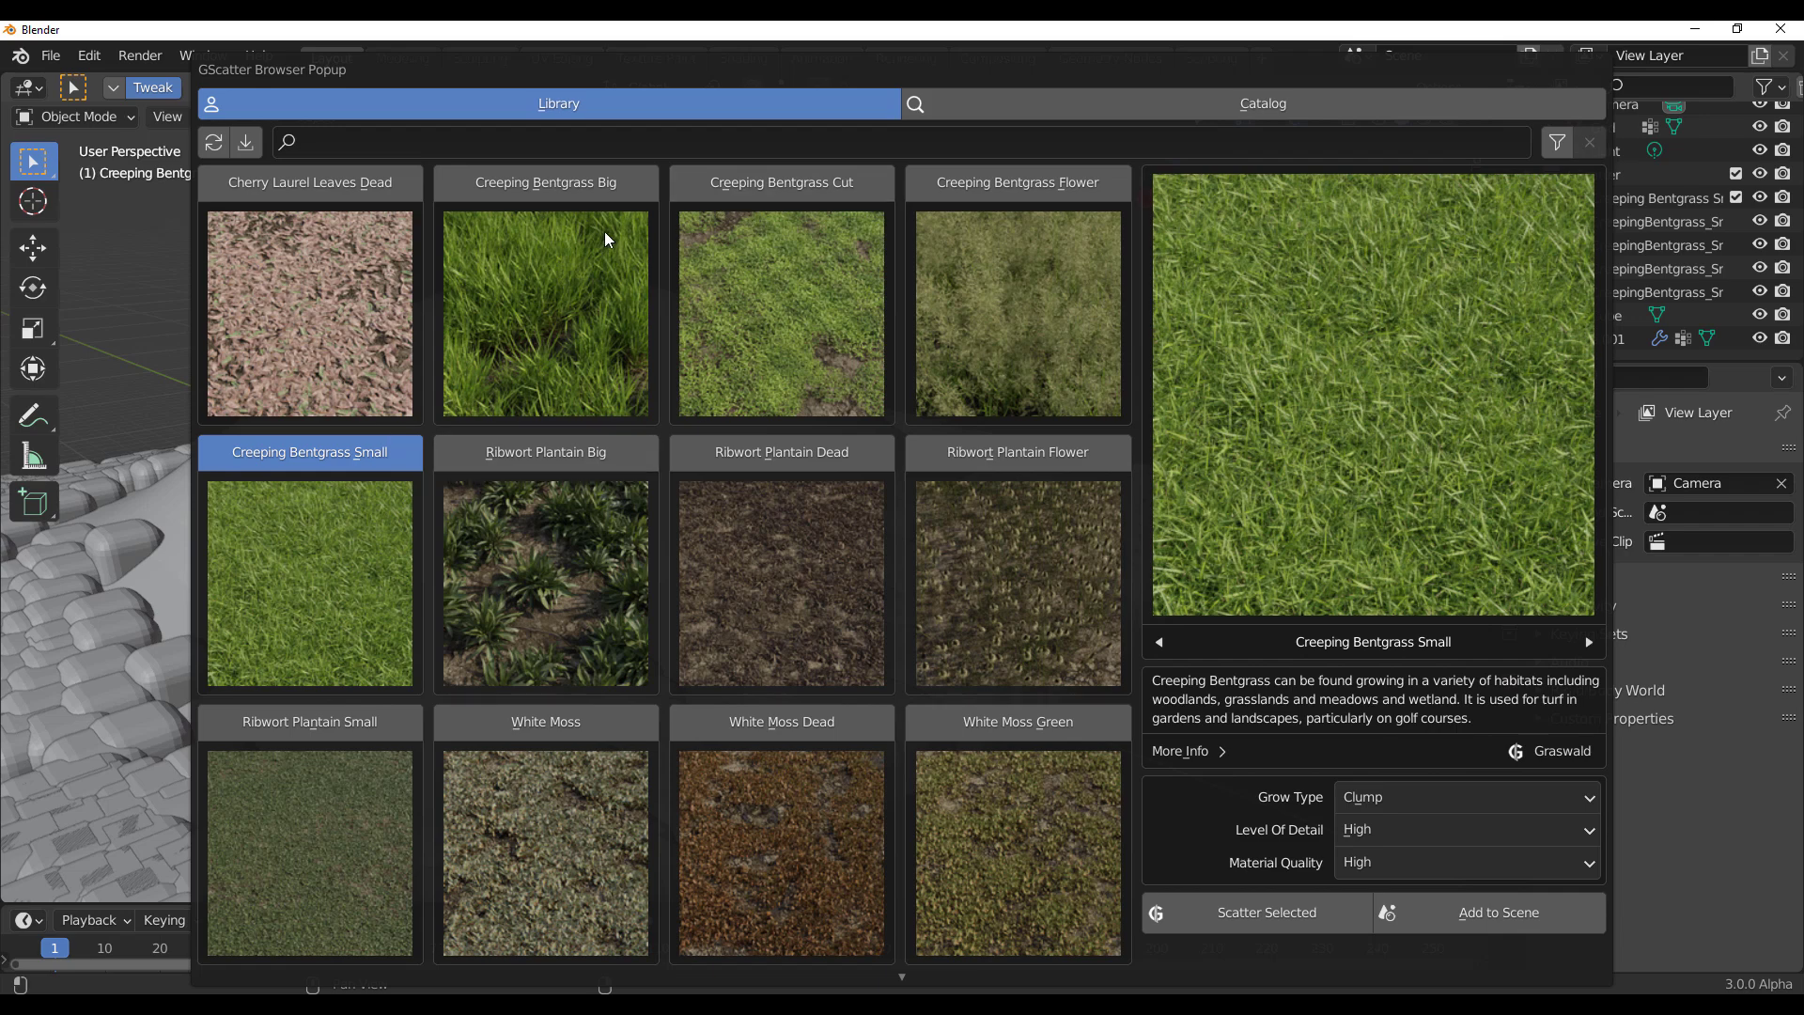
scroll(548, 451, down, 2)
scroll(547, 451, up, 2)
click(587, 199)
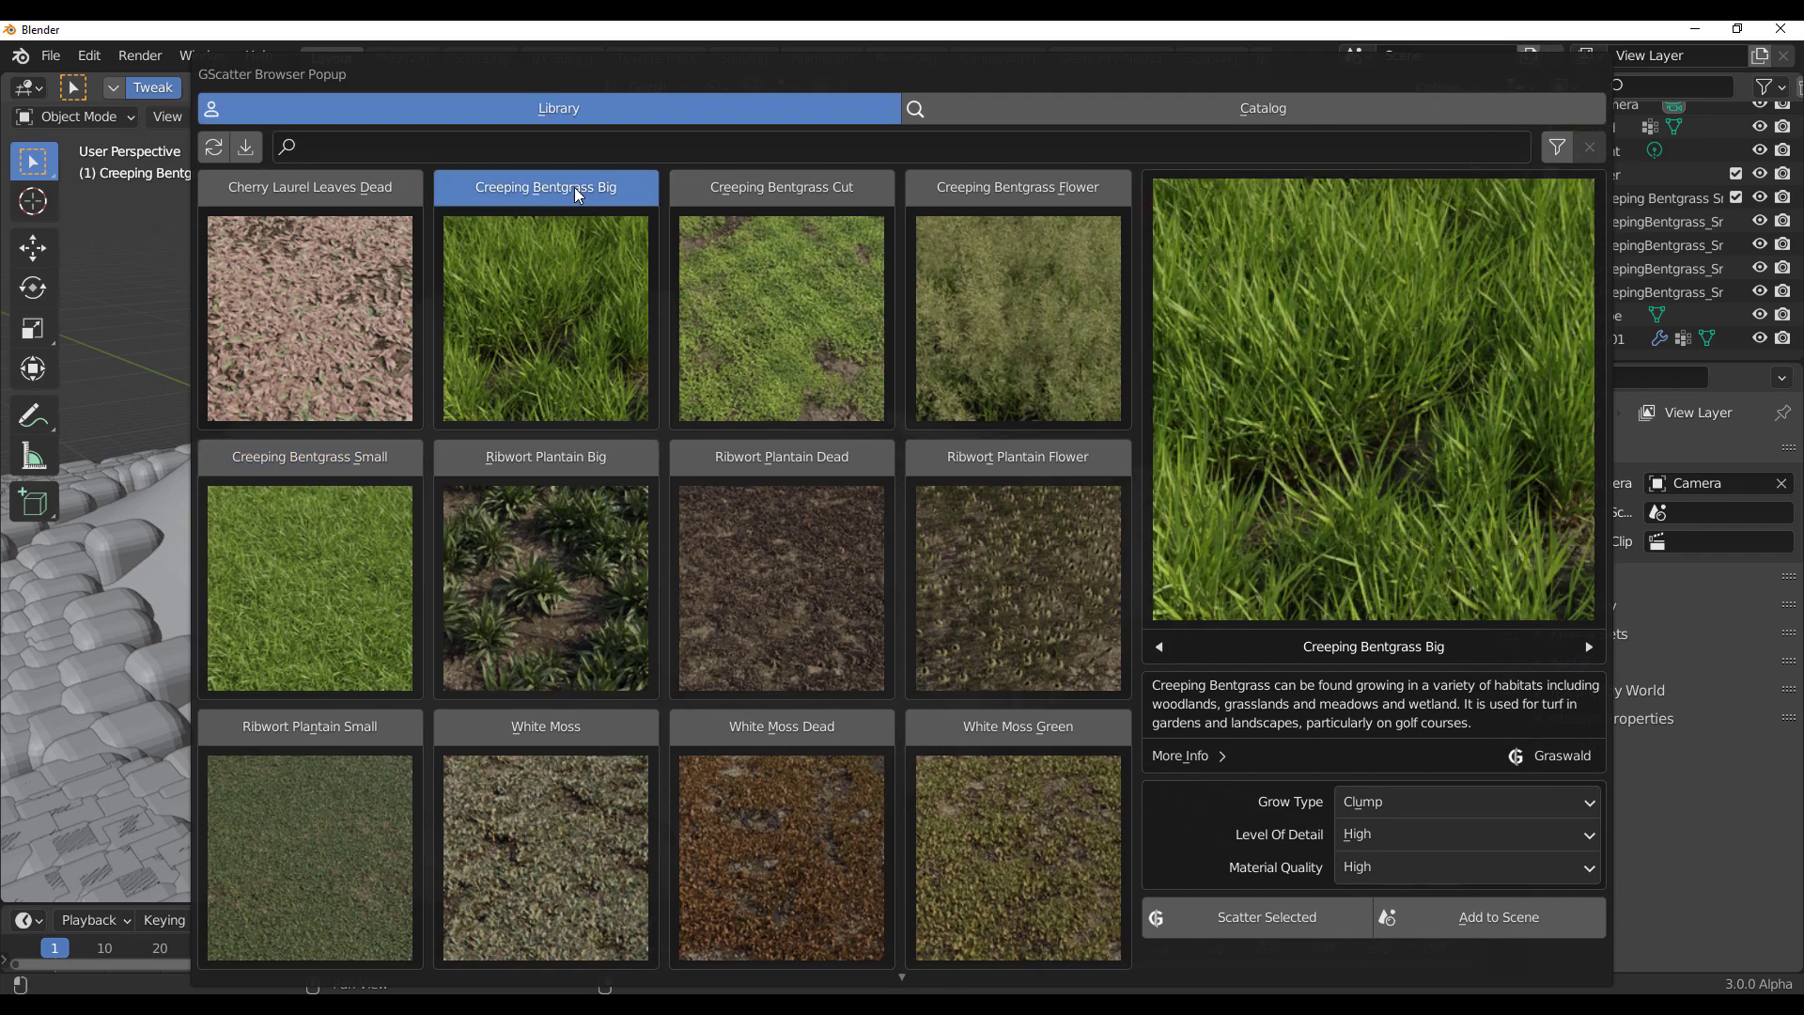
click(1238, 918)
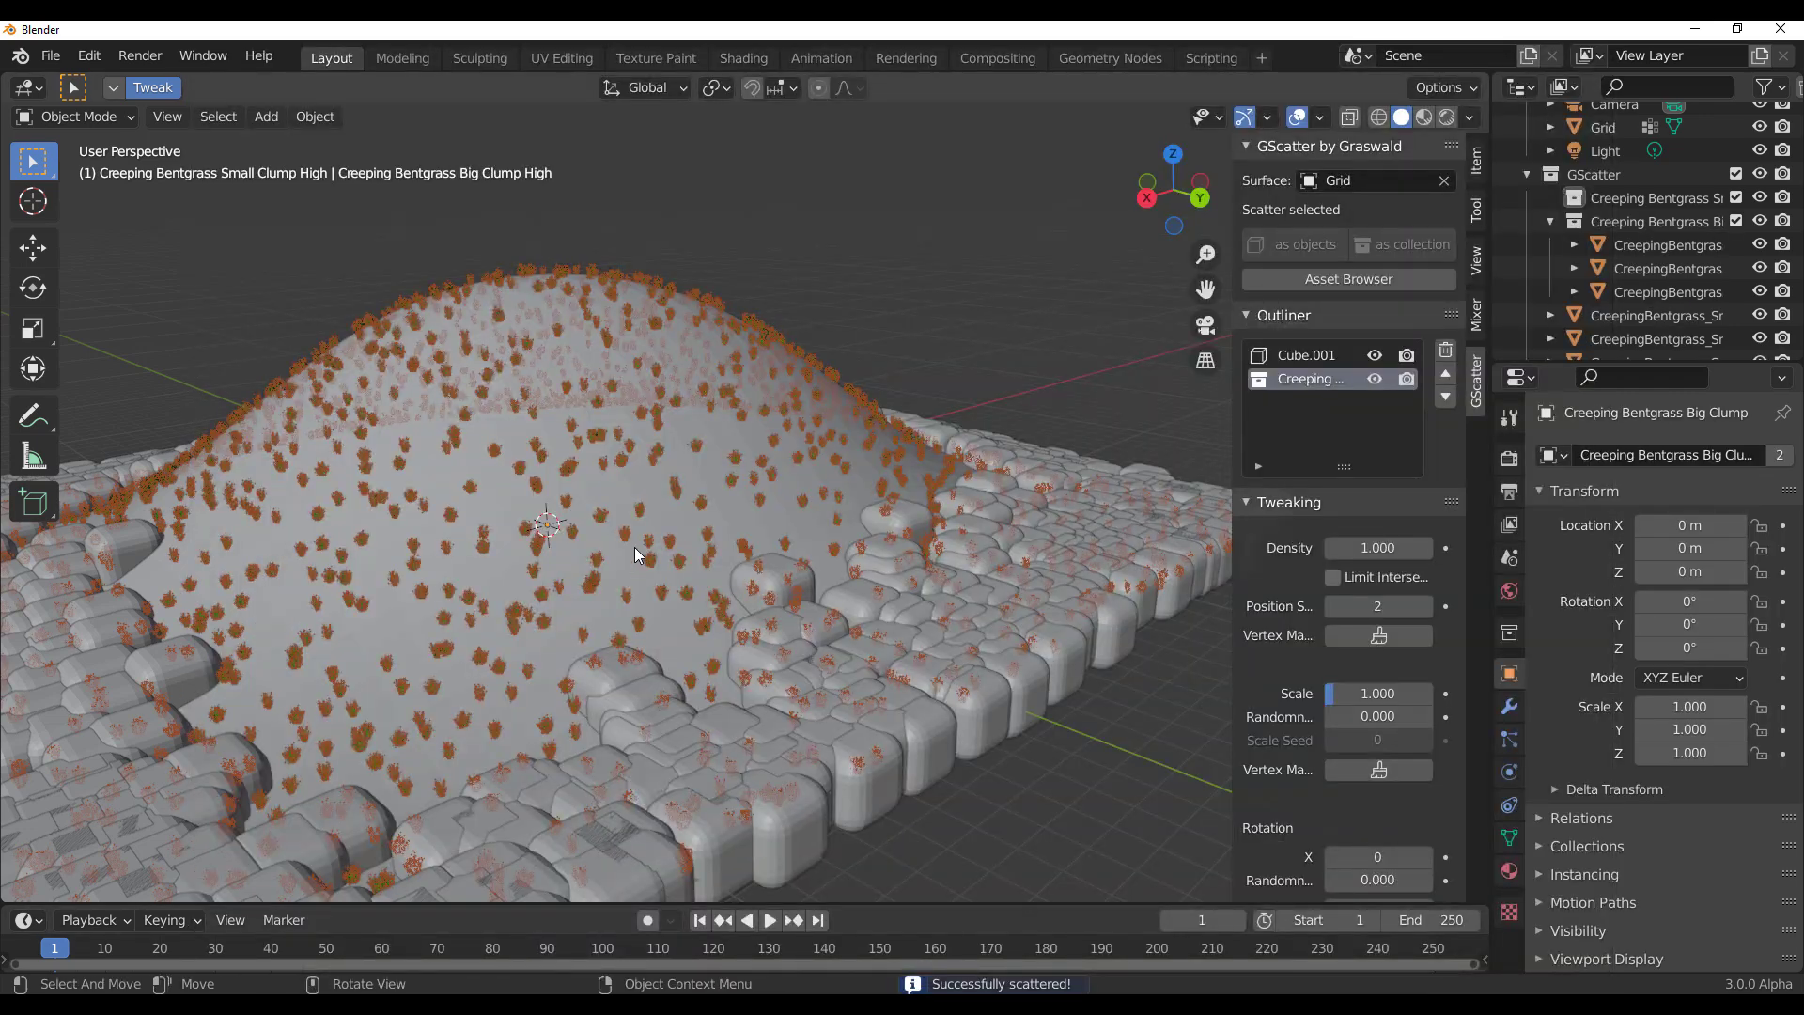
Step: Start the density vertex mask for the Creeping Bentgrass scatter and paint the hill with a 72 px brush at weight 1.000
scroll(634, 547, down, 6)
middle_drag(635, 547, 803, 652)
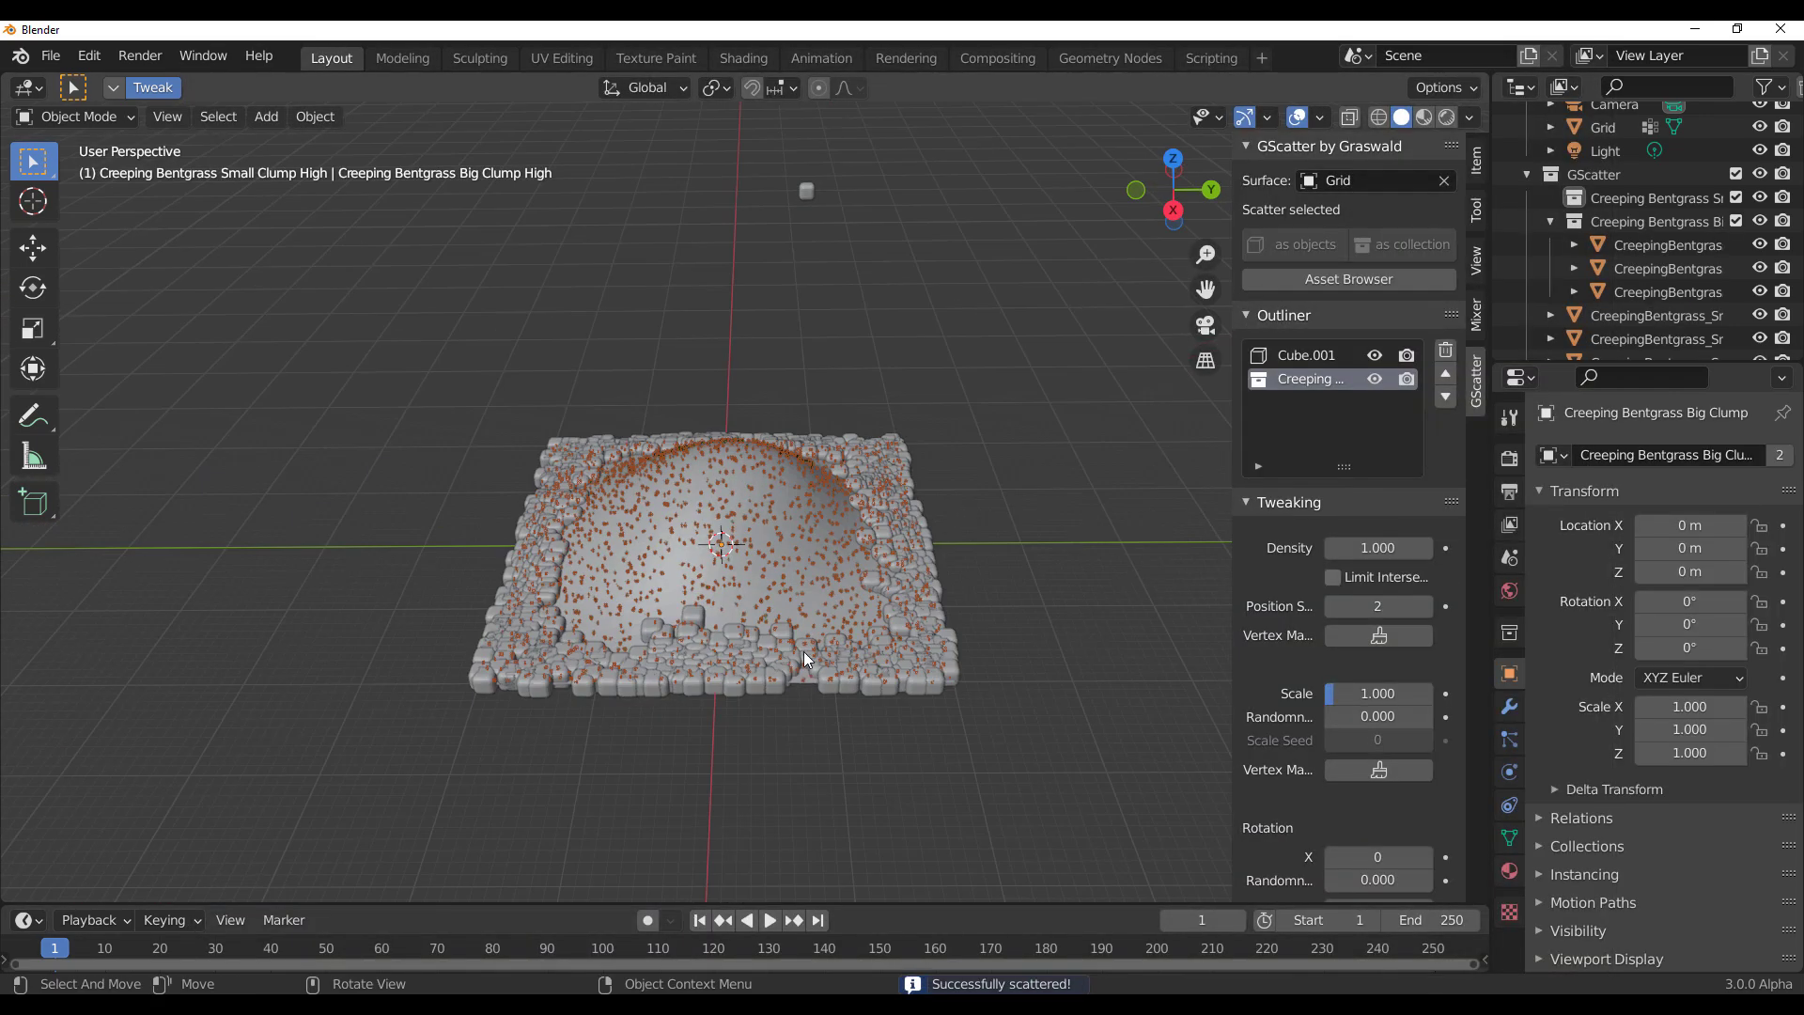
scroll(803, 651, up, 4)
click(1406, 636)
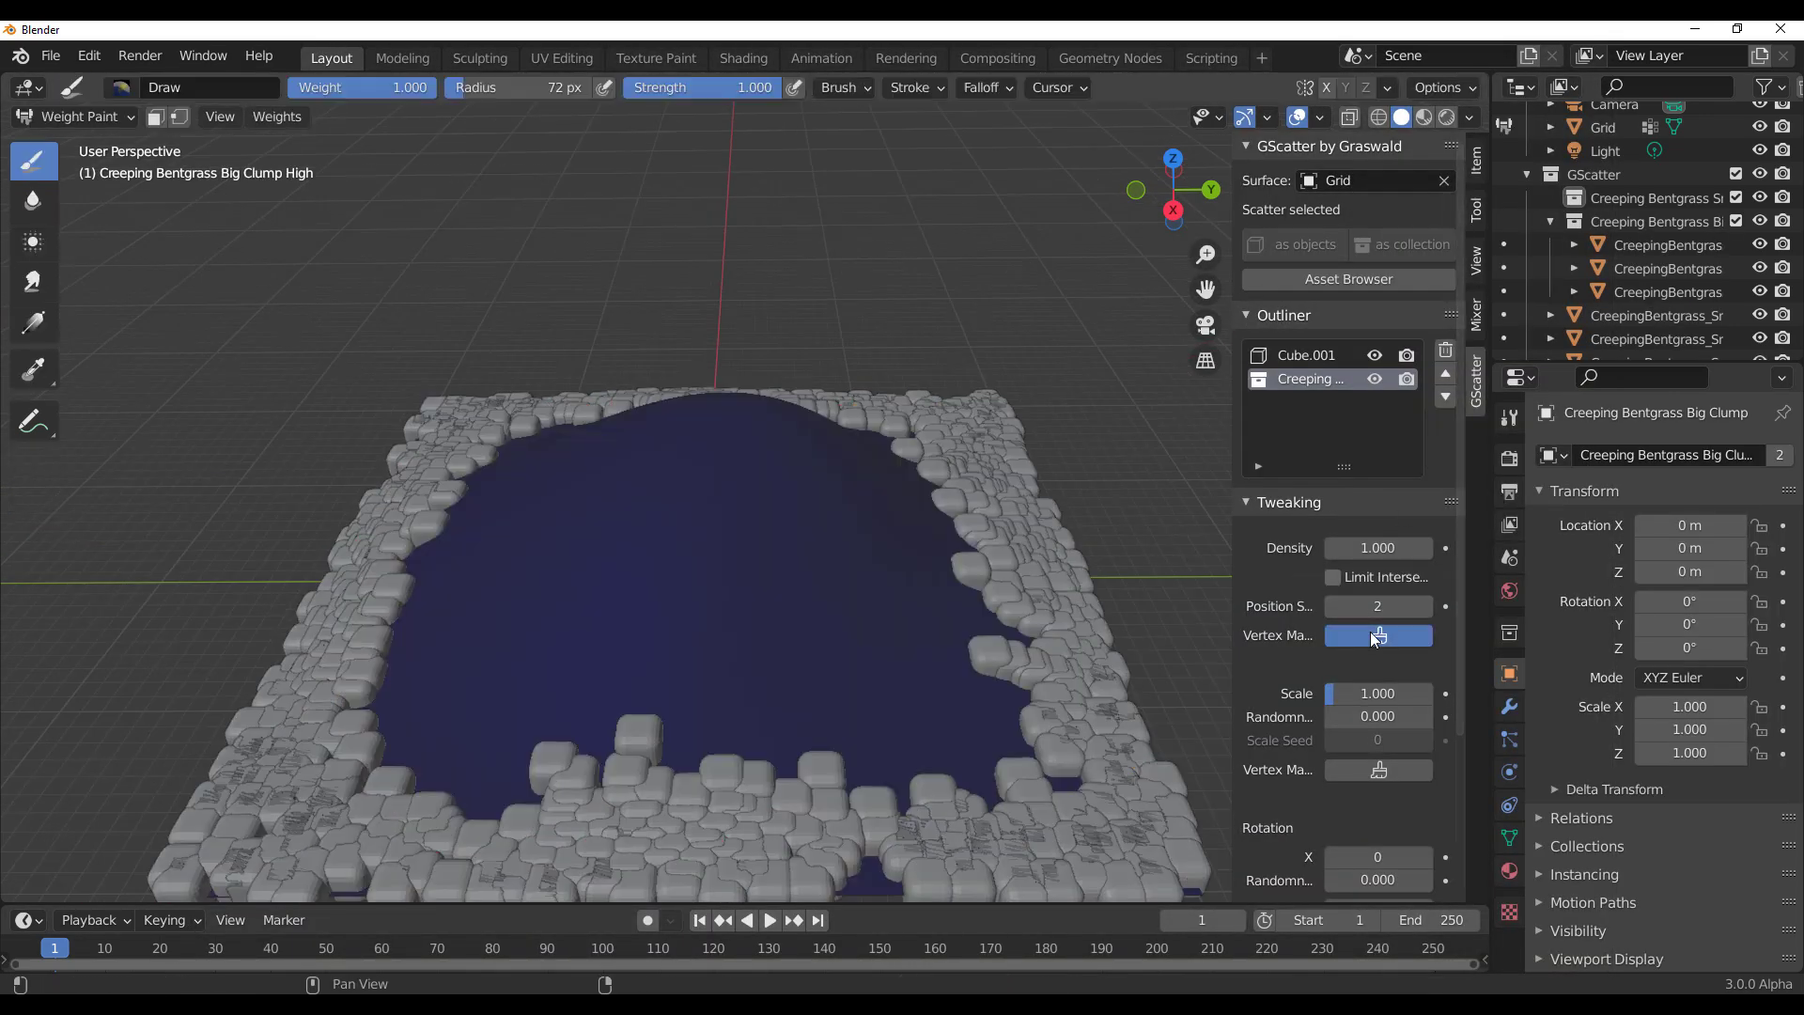
scroll(572, 471, down, 3)
middle_drag(573, 471, 826, 624)
scroll(826, 624, up, 4)
mouse_move(816, 522)
mouse_down()
mouse_move(845, 455)
mouse_move(766, 458)
mouse_up()
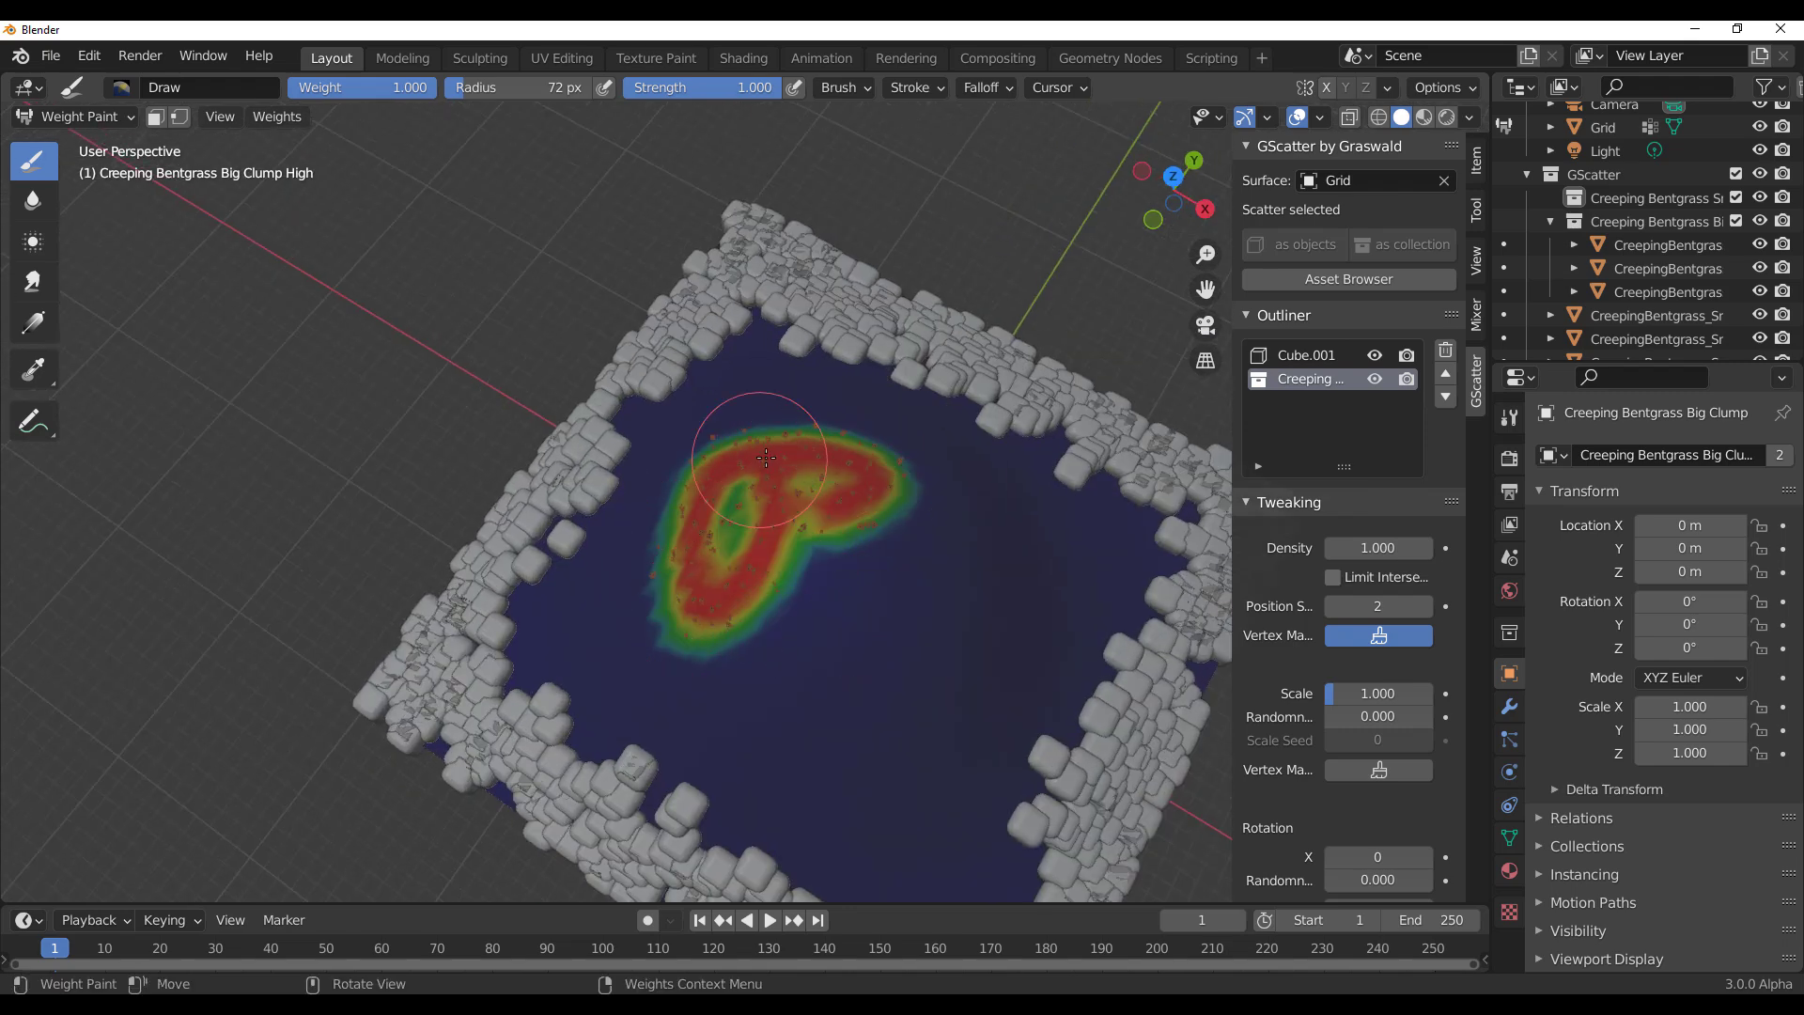
mouse_move(800, 387)
mouse_down()
mouse_move(1067, 519)
mouse_move(967, 756)
mouse_move(846, 747)
mouse_move(994, 577)
mouse_move(926, 790)
mouse_move(817, 602)
mouse_move(658, 526)
mouse_move(727, 401)
mouse_move(940, 442)
mouse_move(1081, 545)
mouse_move(892, 752)
mouse_move(593, 649)
mouse_up()
Step: Enlarge the brush to 198 px, fill the hill inside the cube border, and finish painting the grass mask
key(f)
click(1029, 747)
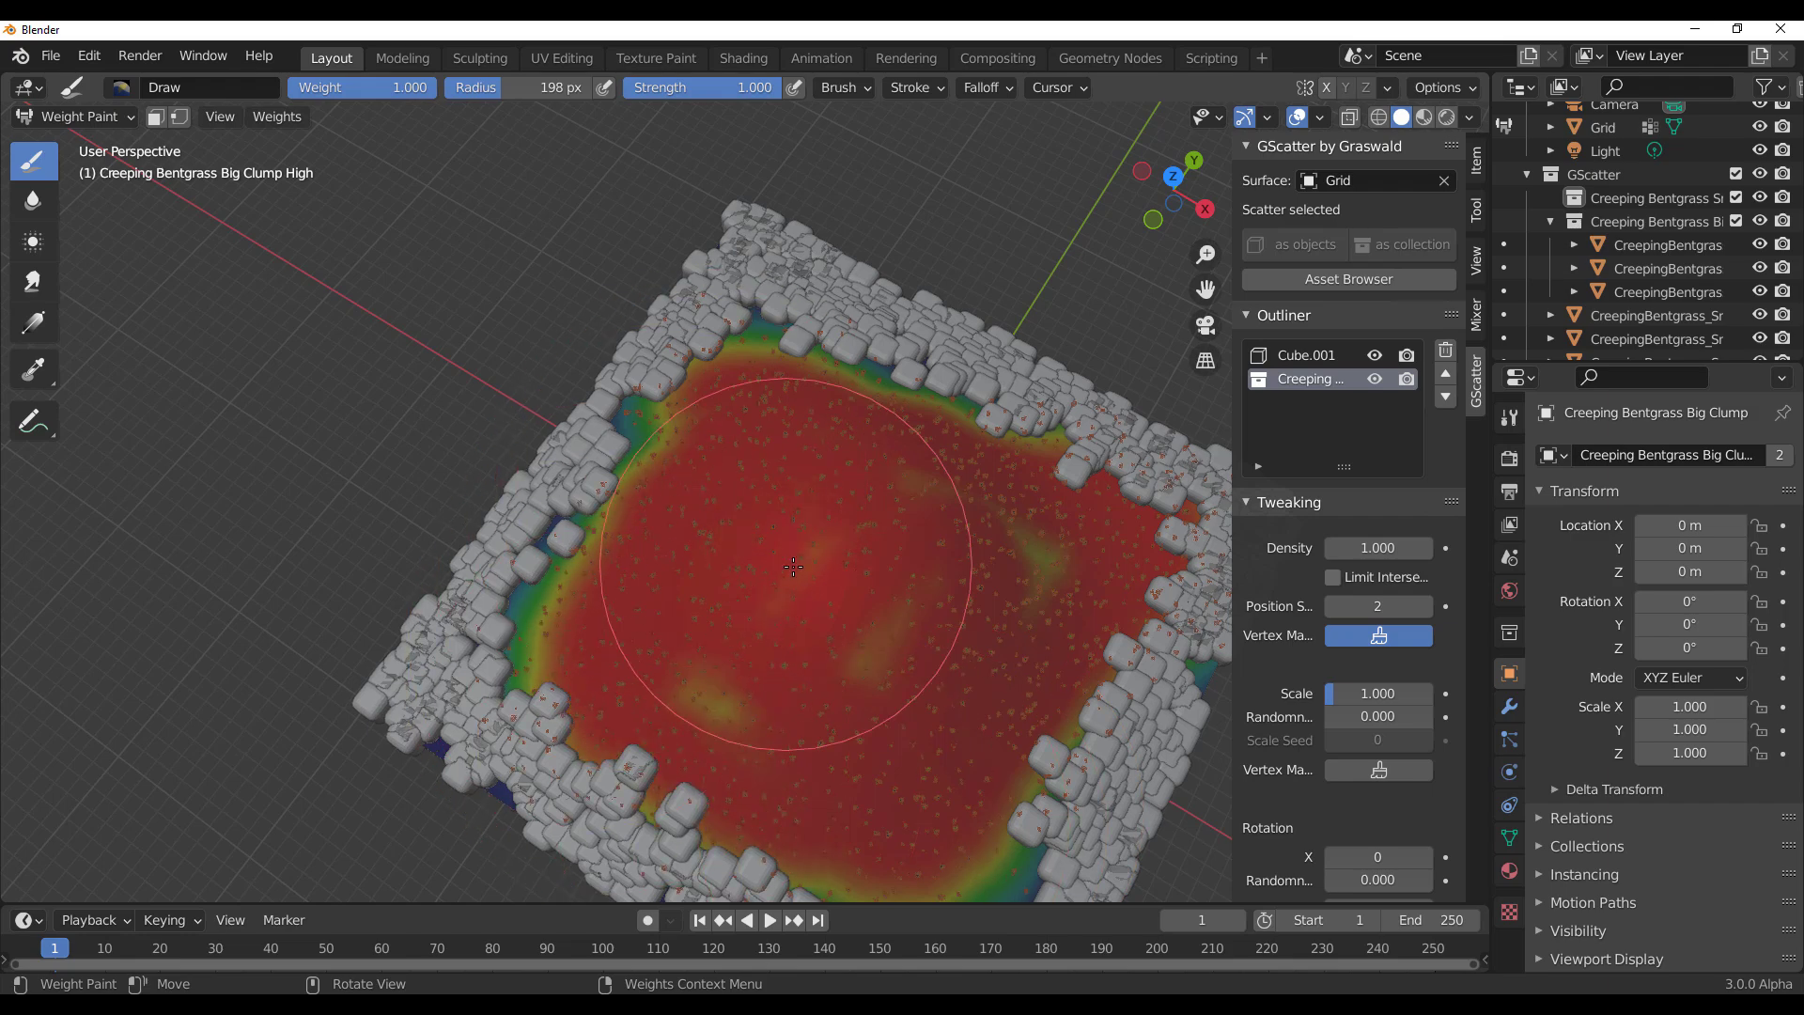
click(1378, 641)
Step: Raise the grass scatter's density to 13.100, deselect it, and inspect the grass cover on the hill up close
middle_drag(785, 600, 810, 501)
scroll(820, 500, up, 3)
drag(1399, 550, 1513, 550)
scroll(696, 400, down, 6)
middle_drag(855, 352, 712, 368)
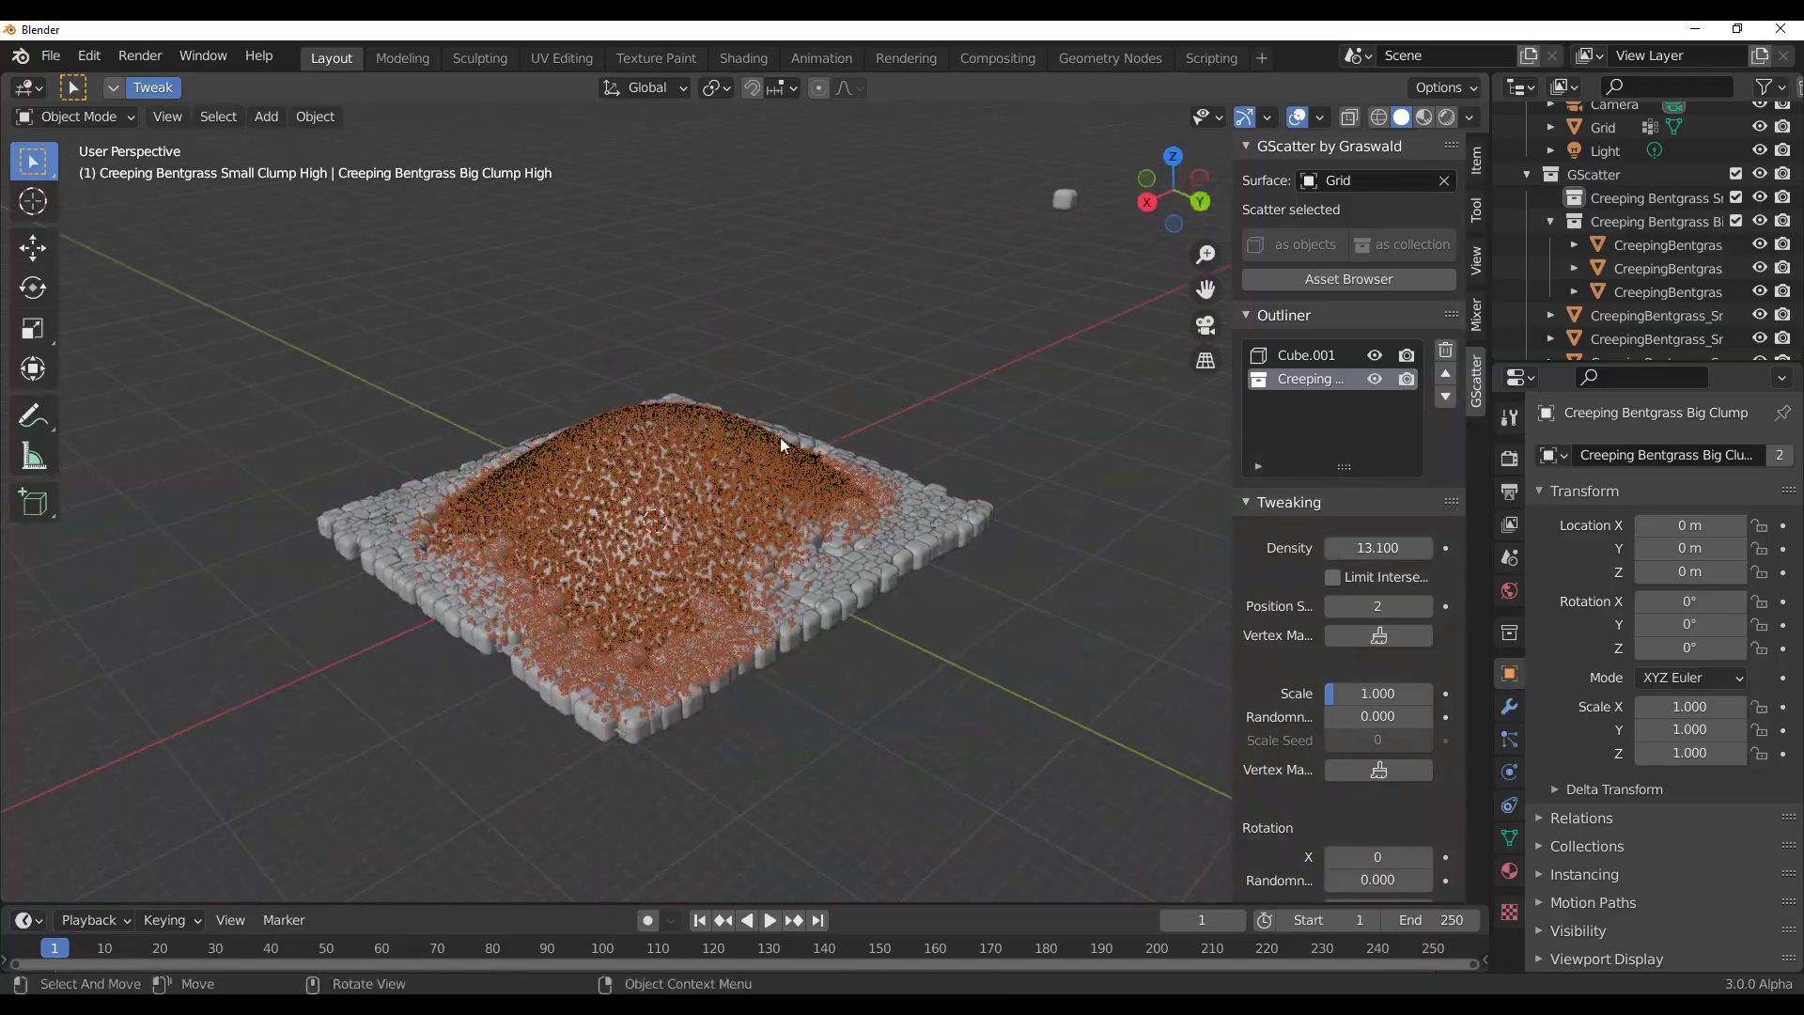
key(alt+a)
scroll(725, 445, up, 1)
scroll(726, 445, up, 4)
middle_drag(725, 444, 977, 566)
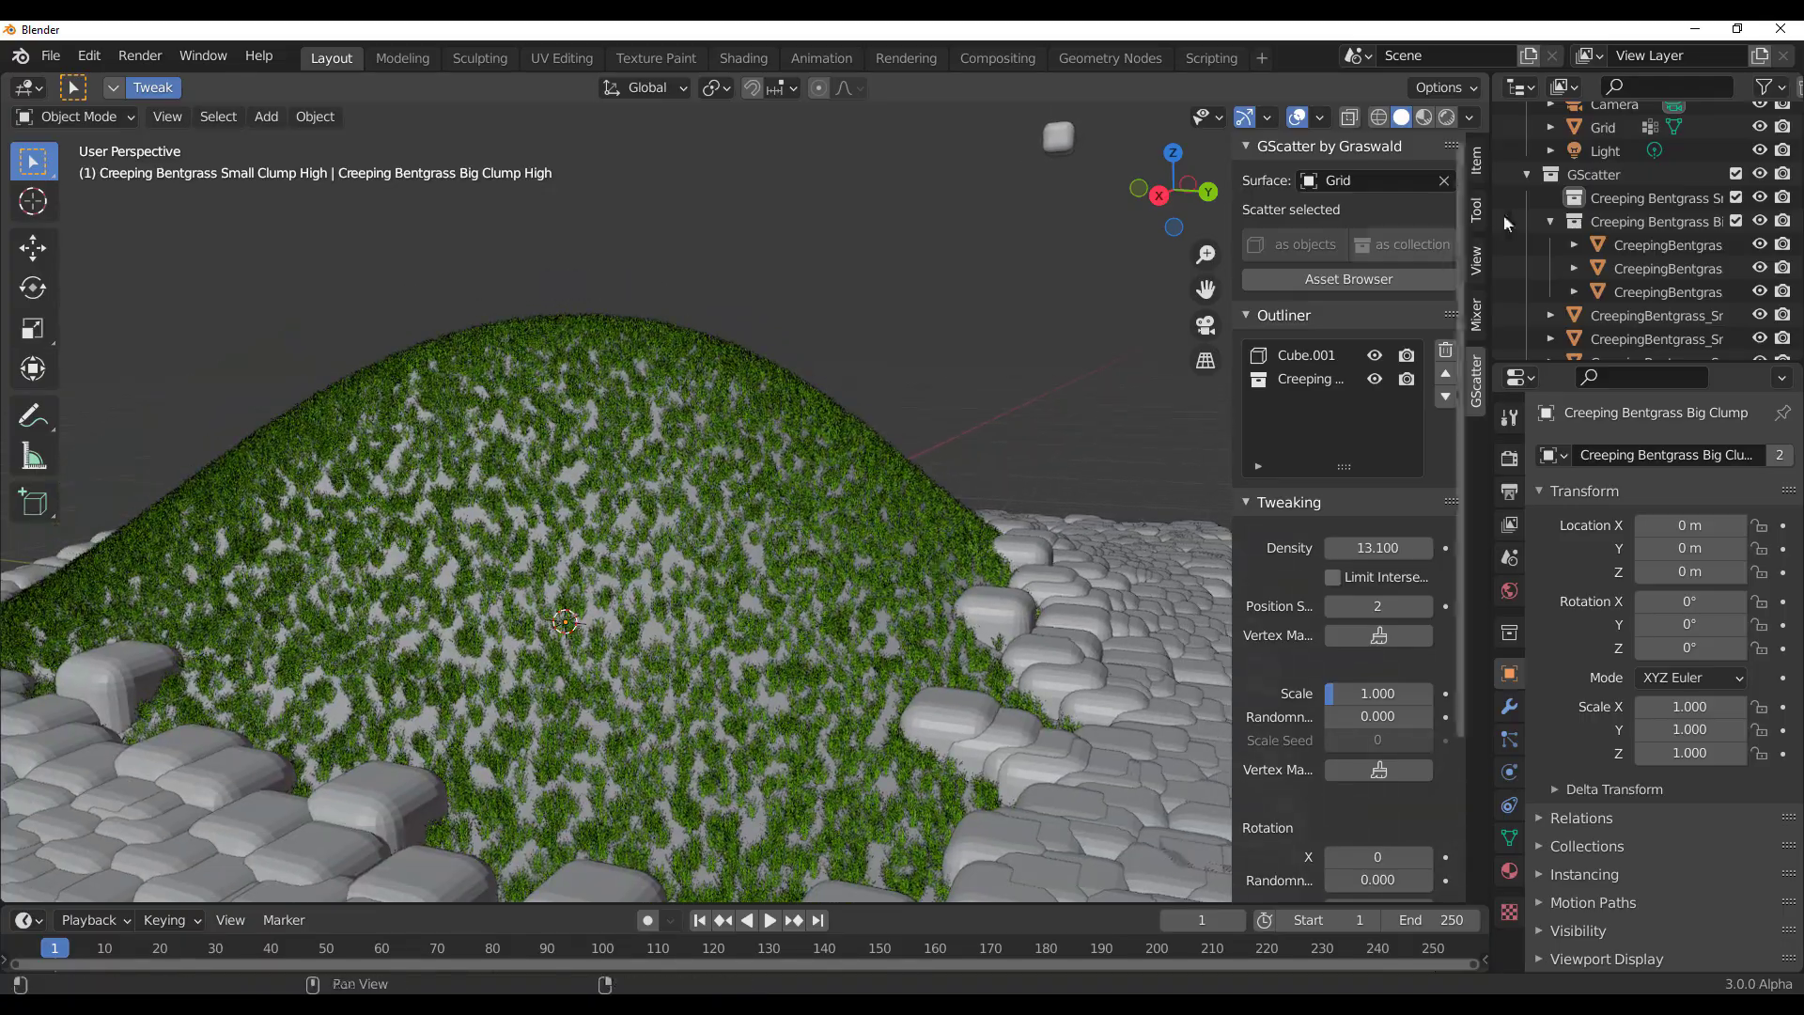
Step: Switch to the GScatter web page and review its feature sections on Geometry Nodes, scattering anything, and density and mask control
click(1697, 29)
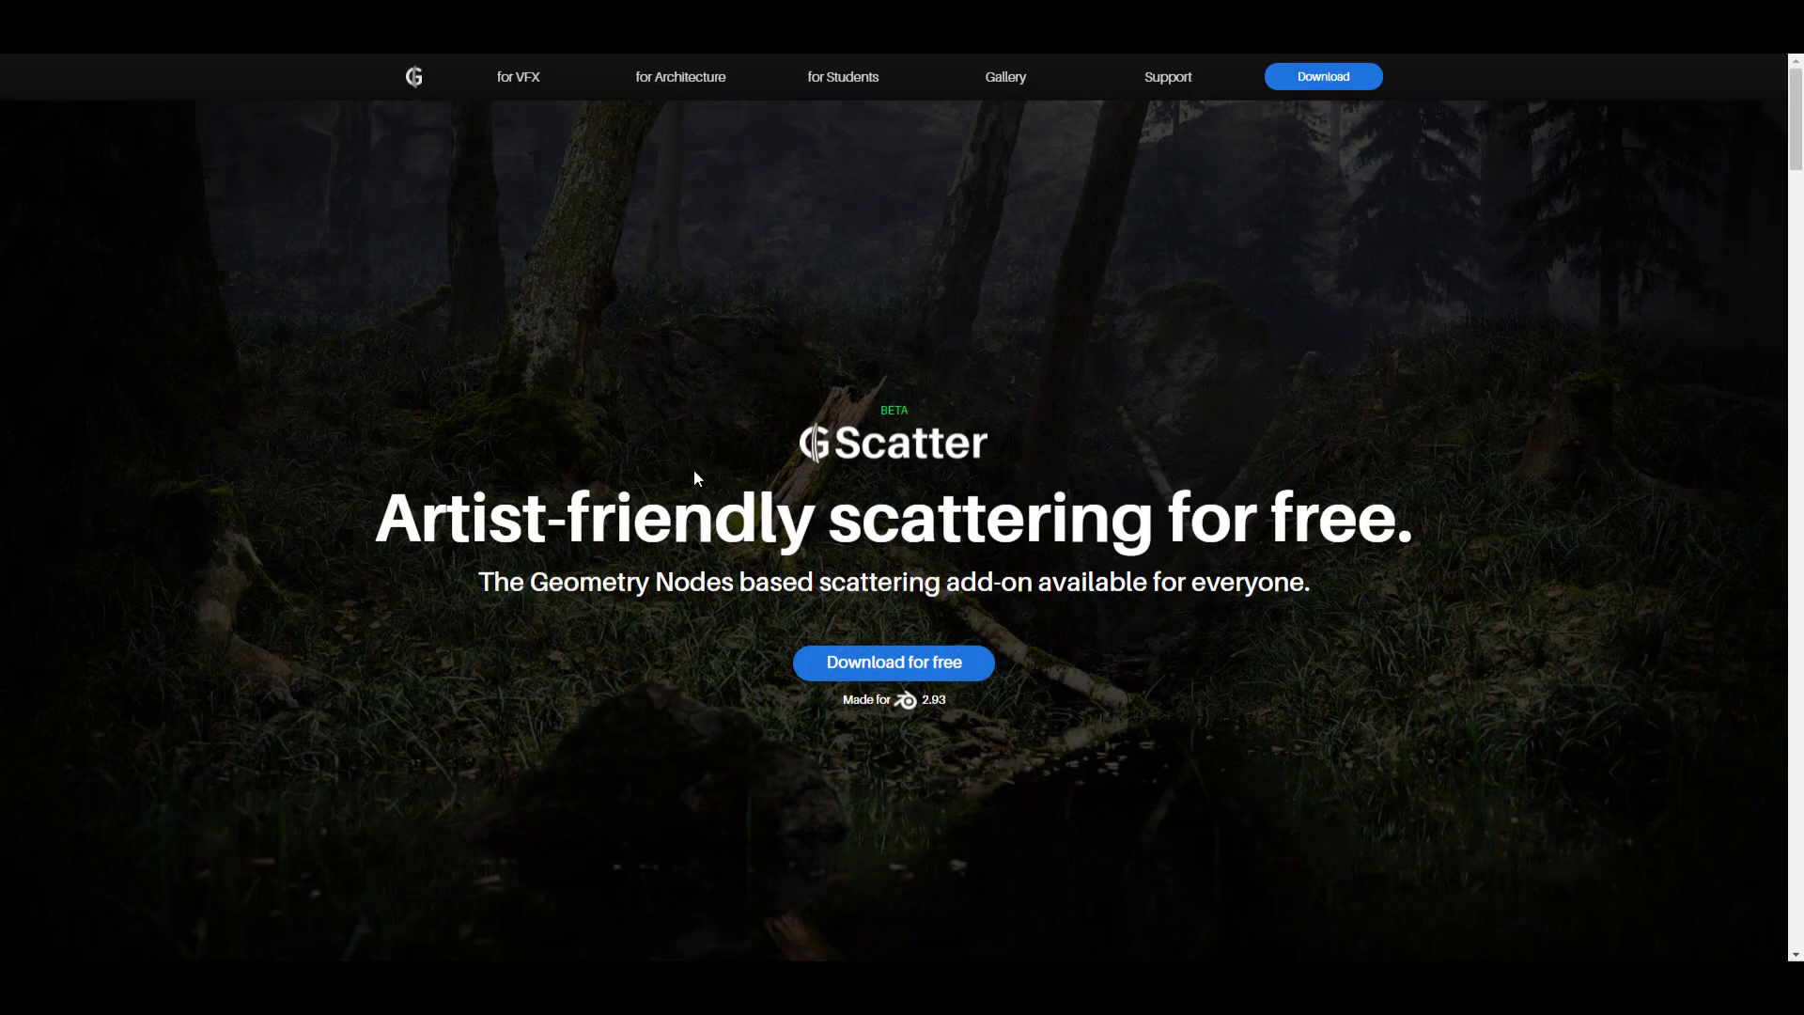
scroll(669, 447, down, 15)
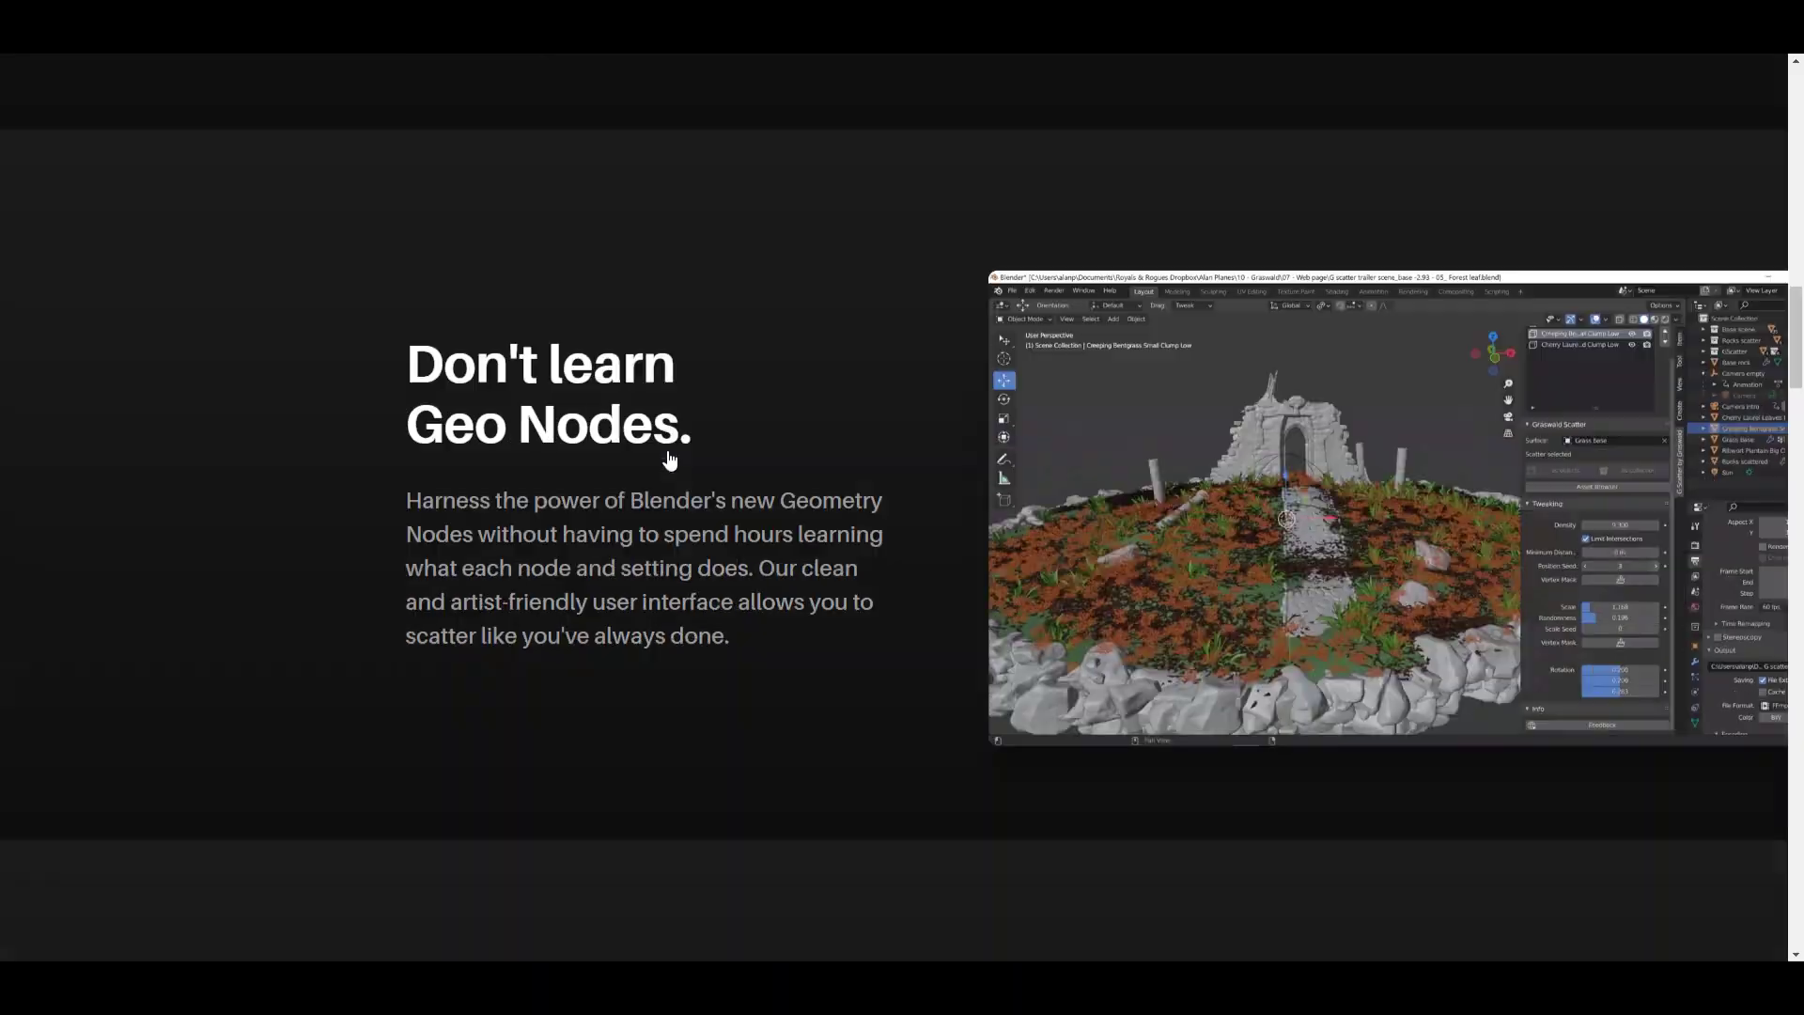
scroll(670, 453, down, 7)
scroll(669, 453, up, 7)
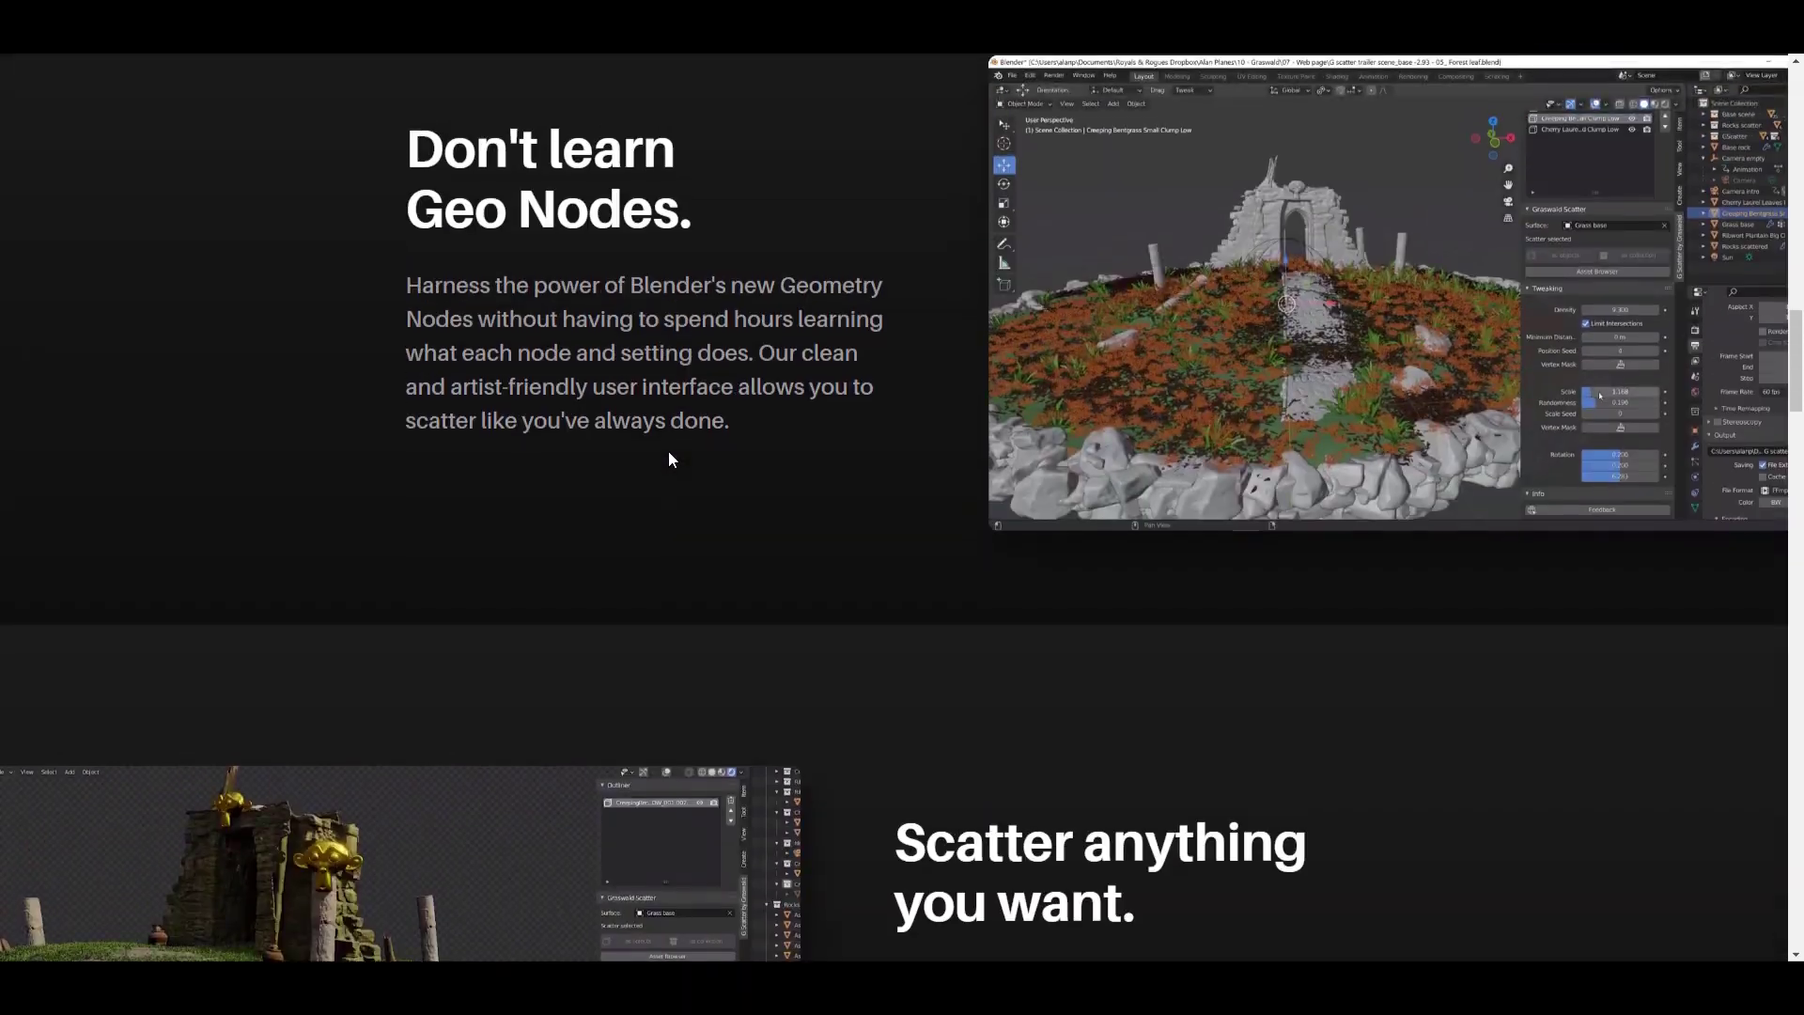
scroll(669, 452, down, 15)
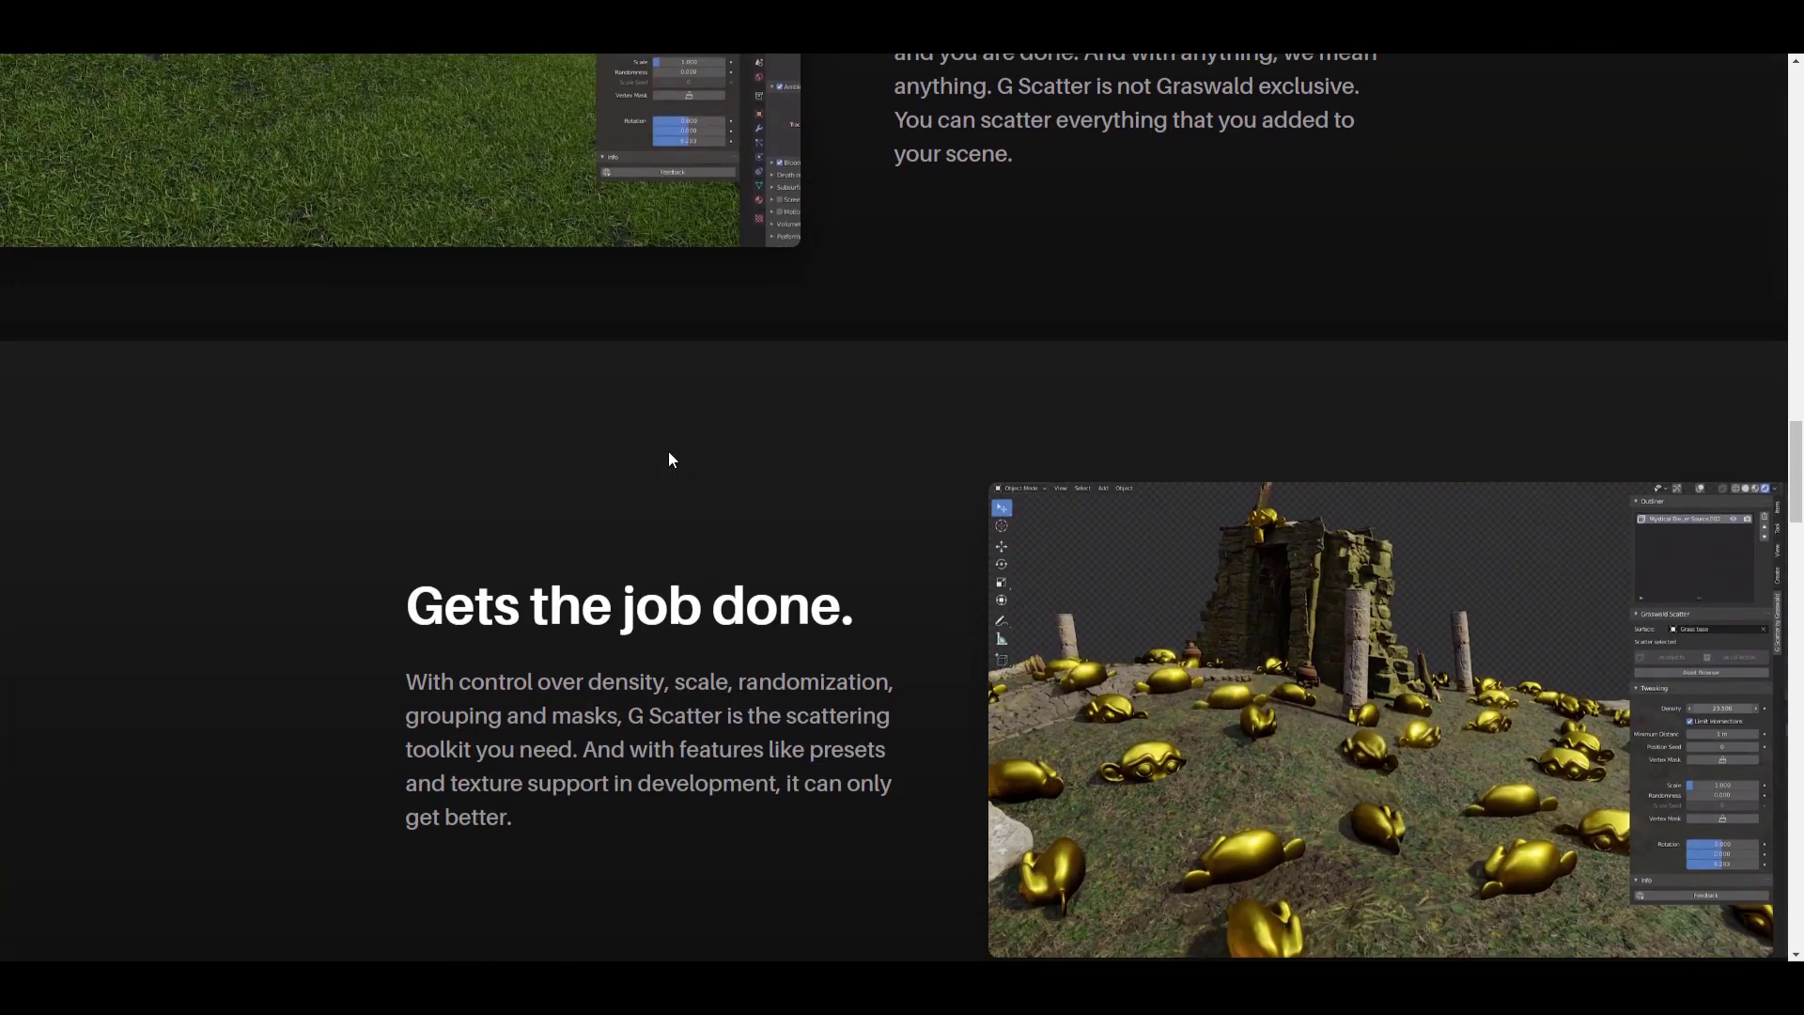
scroll(669, 454, up, 5)
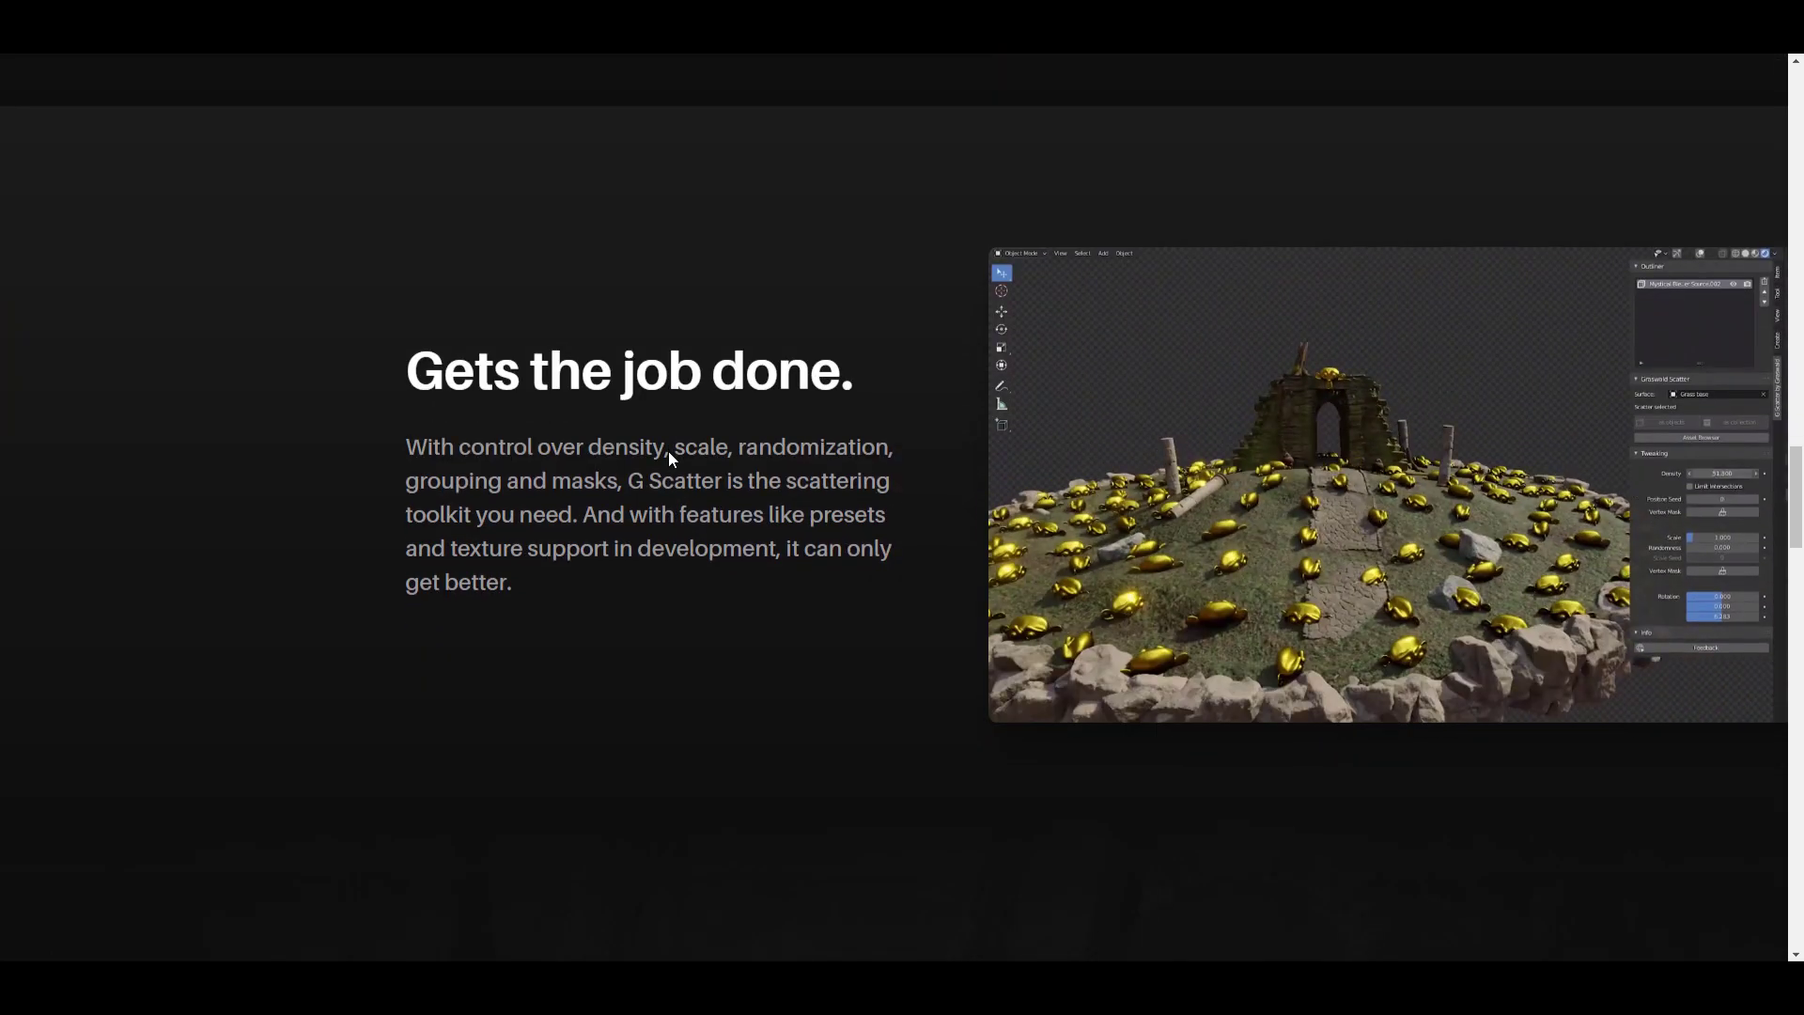
scroll(669, 451, up, 19)
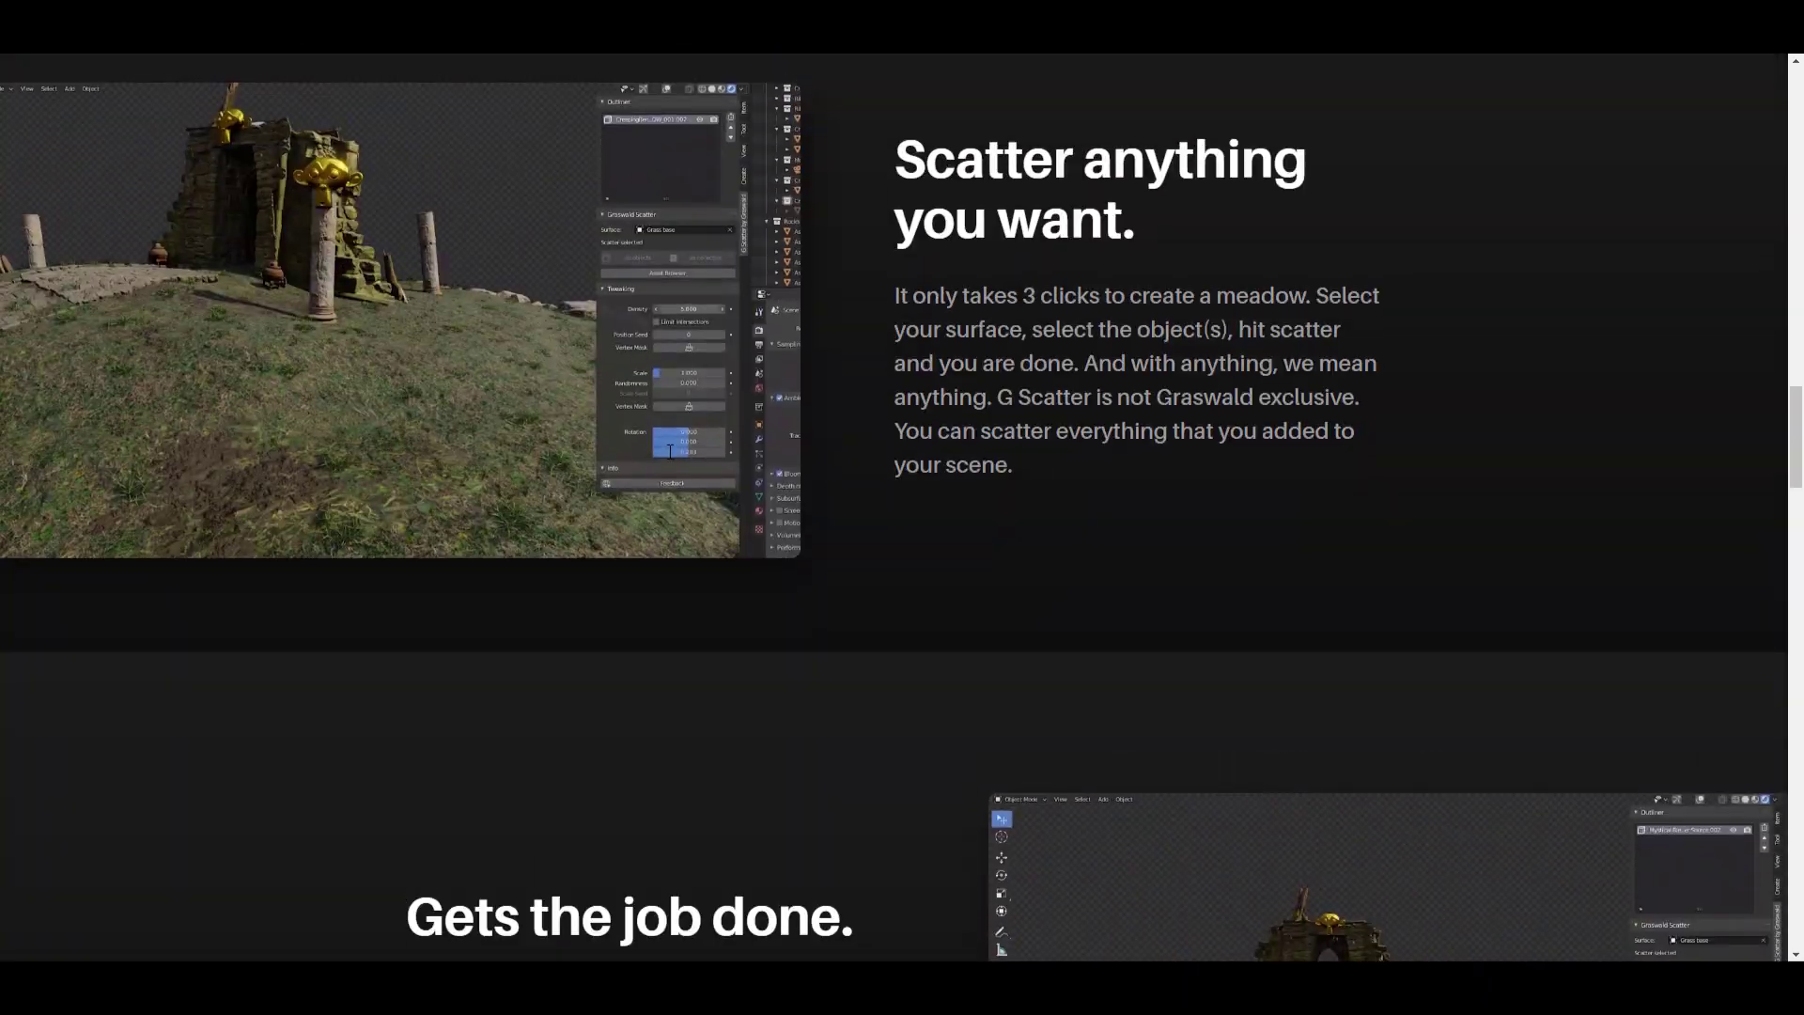
scroll(669, 451, up, 5)
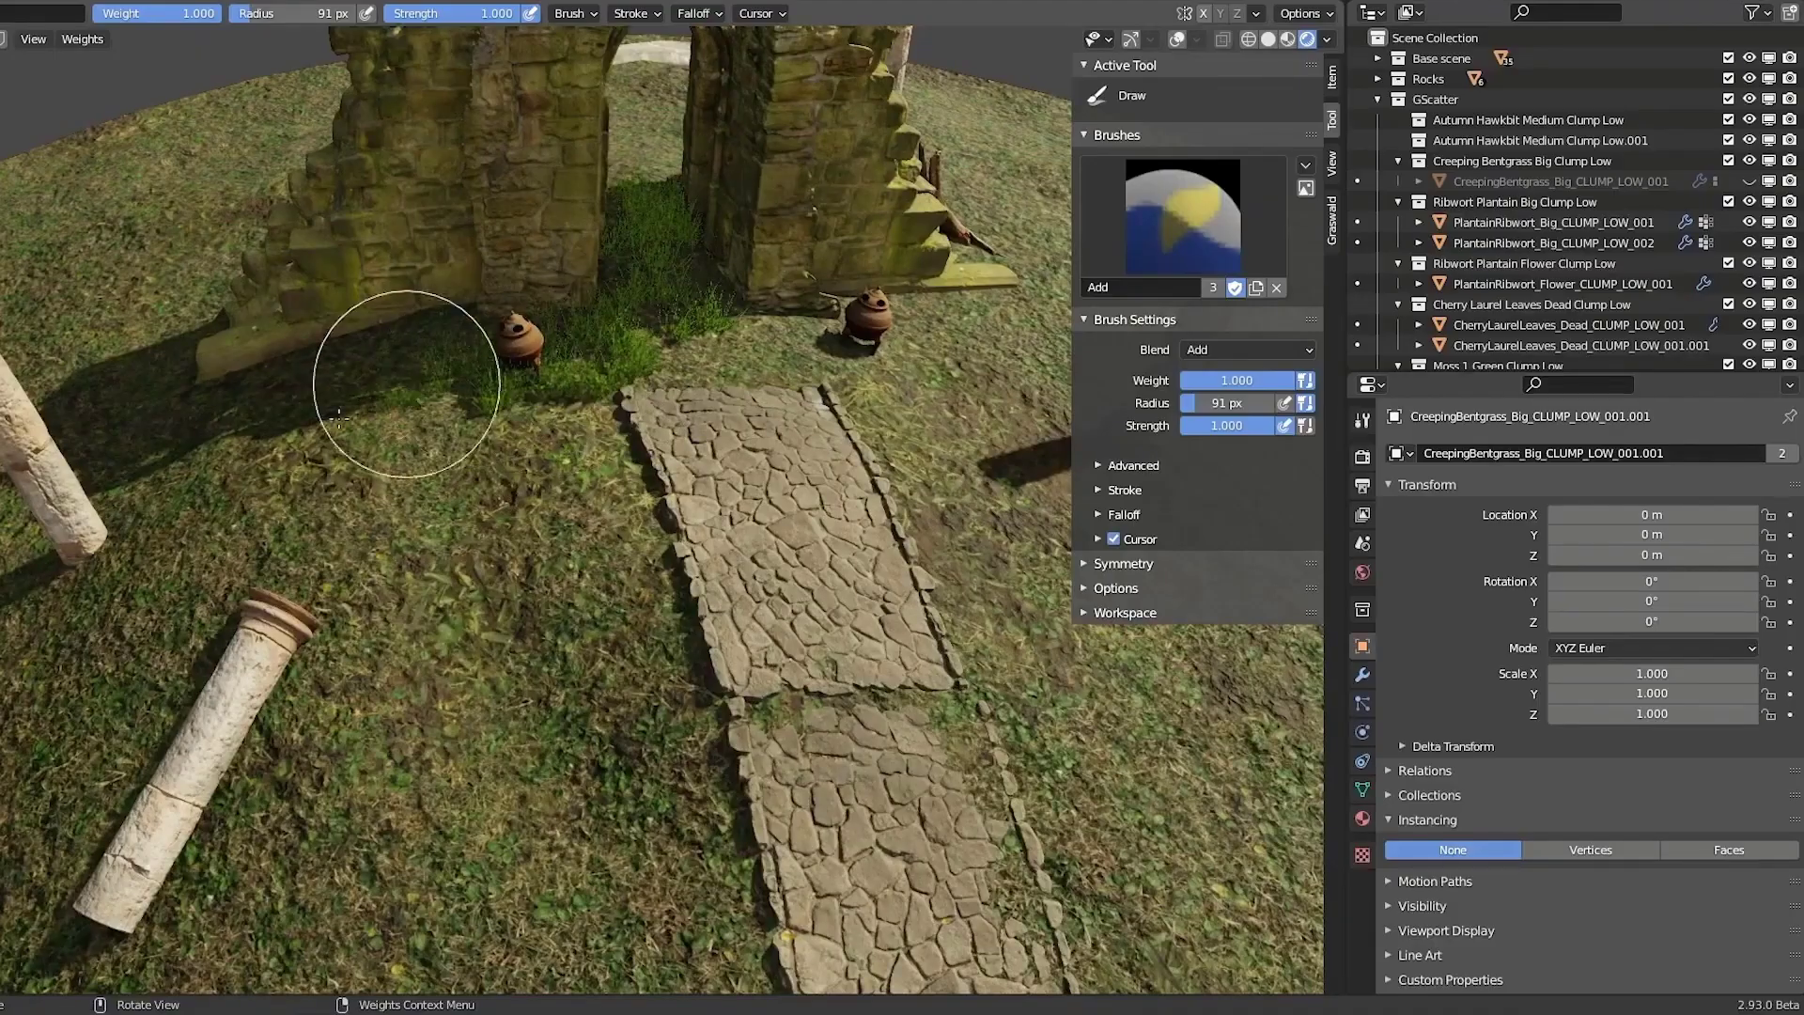
Step: Paint grass around the ruin with a 91 px Add brush and erase it along the stone path with a 91 px Subtract brush
drag(339, 417, 507, 756)
scroll(601, 549, down, 4)
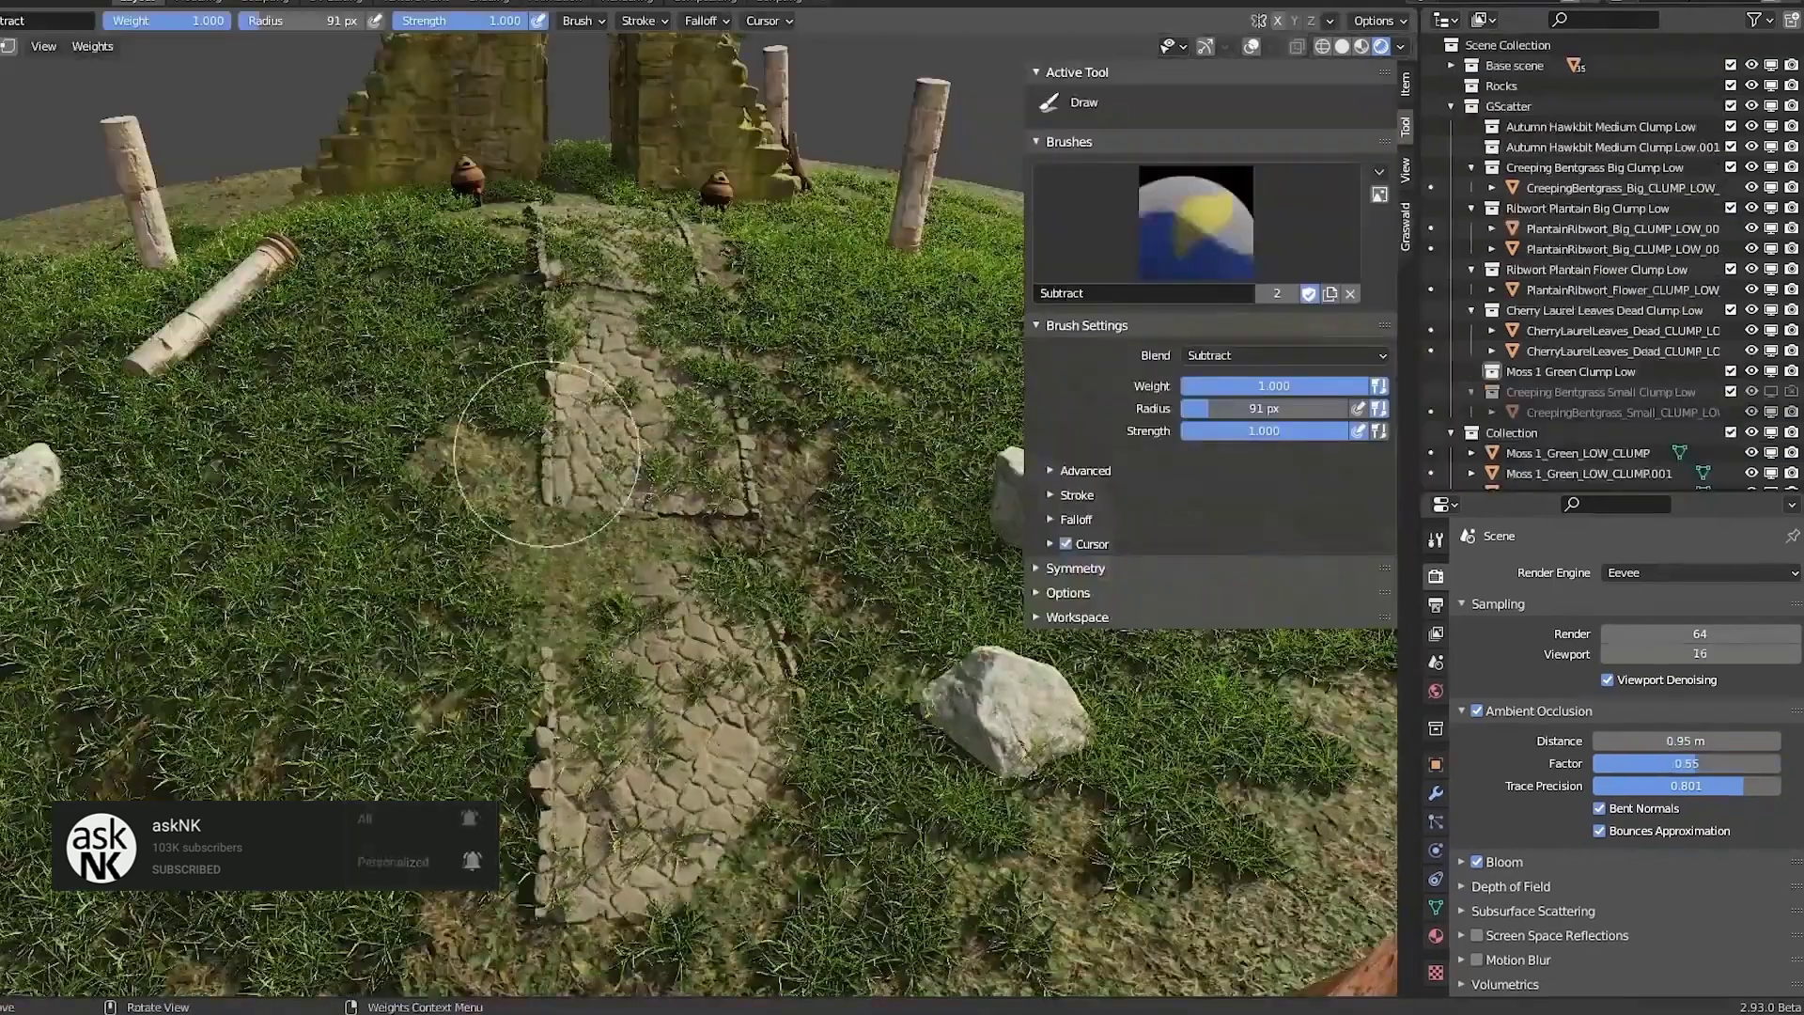
mouse_move(564, 449)
mouse_down()
mouse_move(700, 755)
mouse_move(623, 211)
mouse_up()
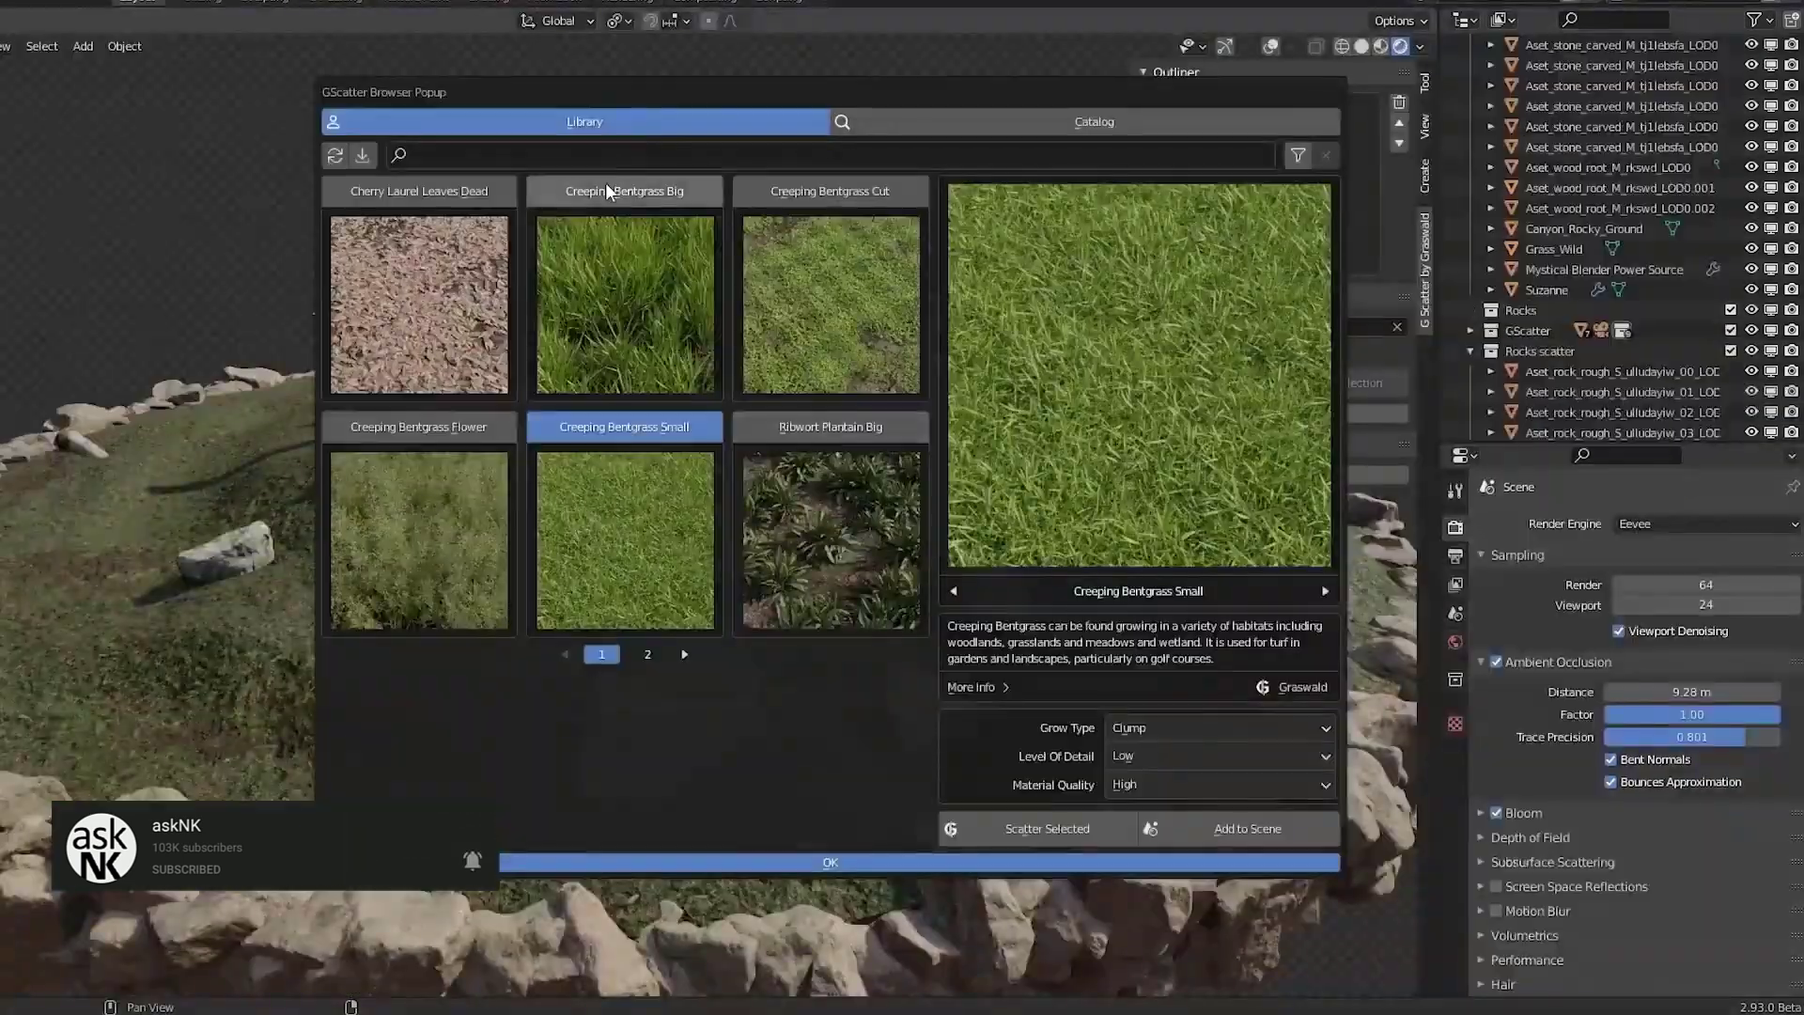
Step: Preview the Creeping Bentgrass Big and Creeping Bentgrass Cut assets in the GScatter library
click(611, 191)
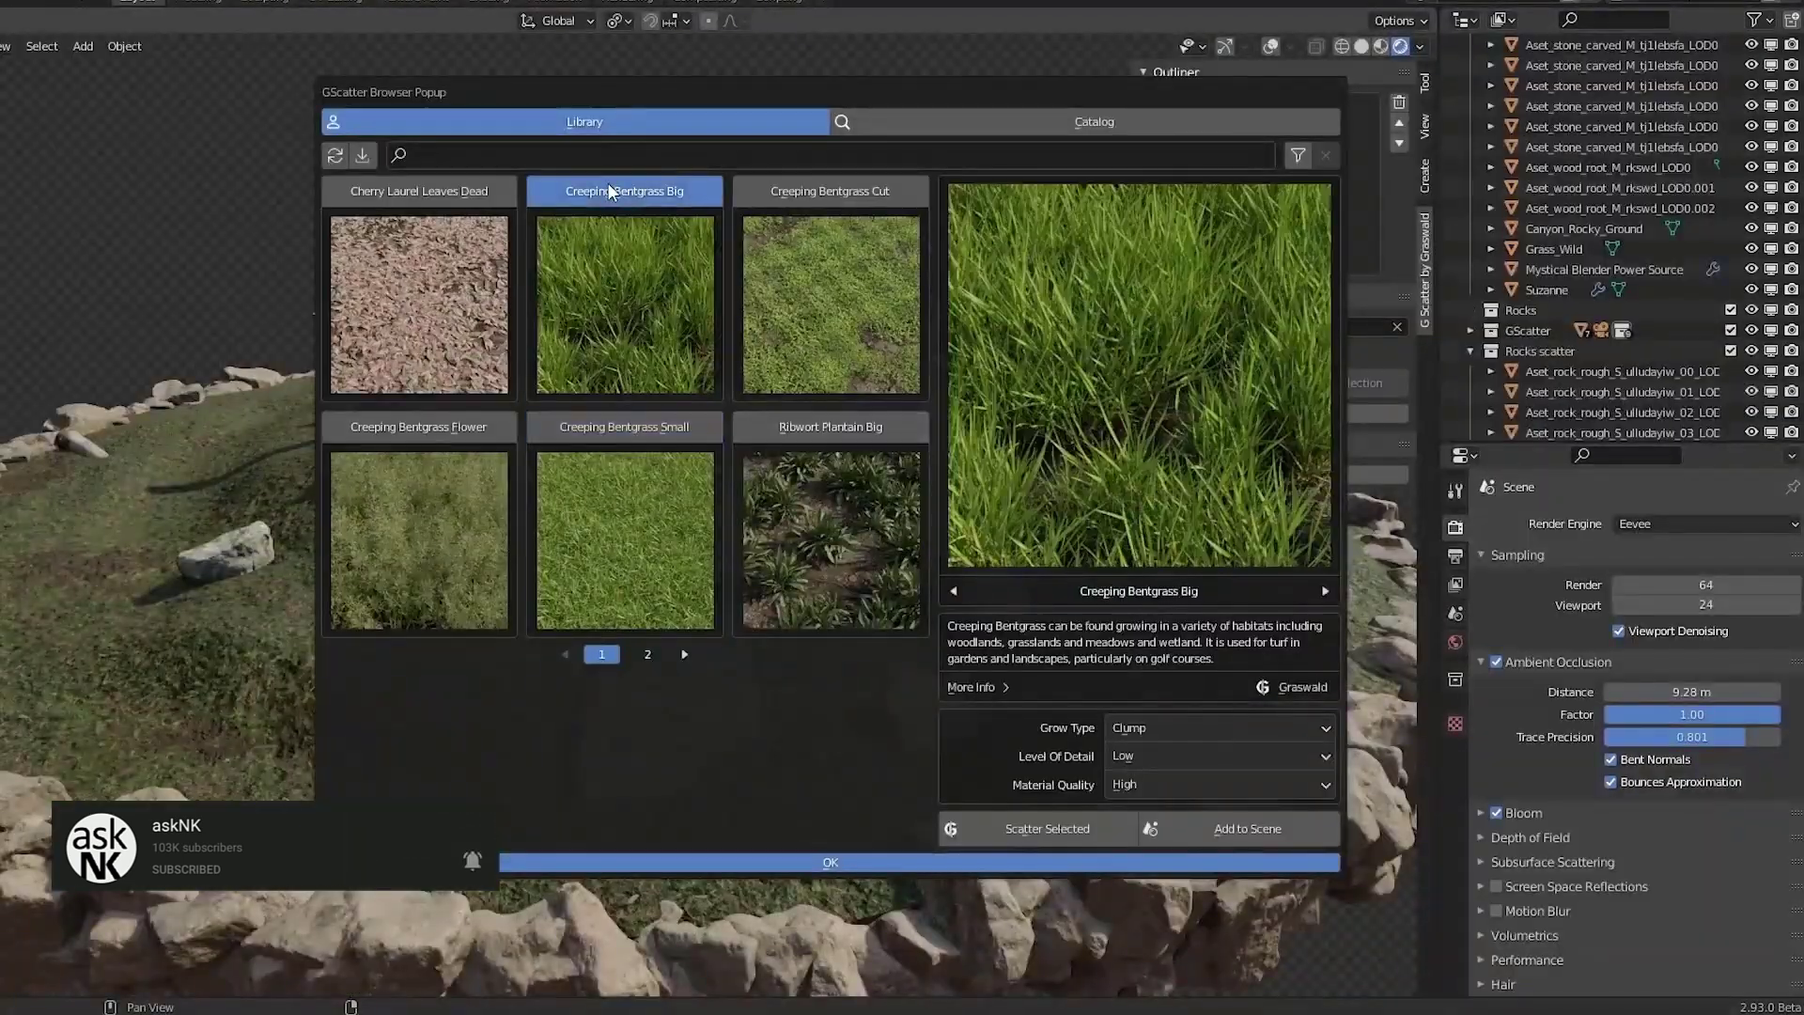
click(791, 205)
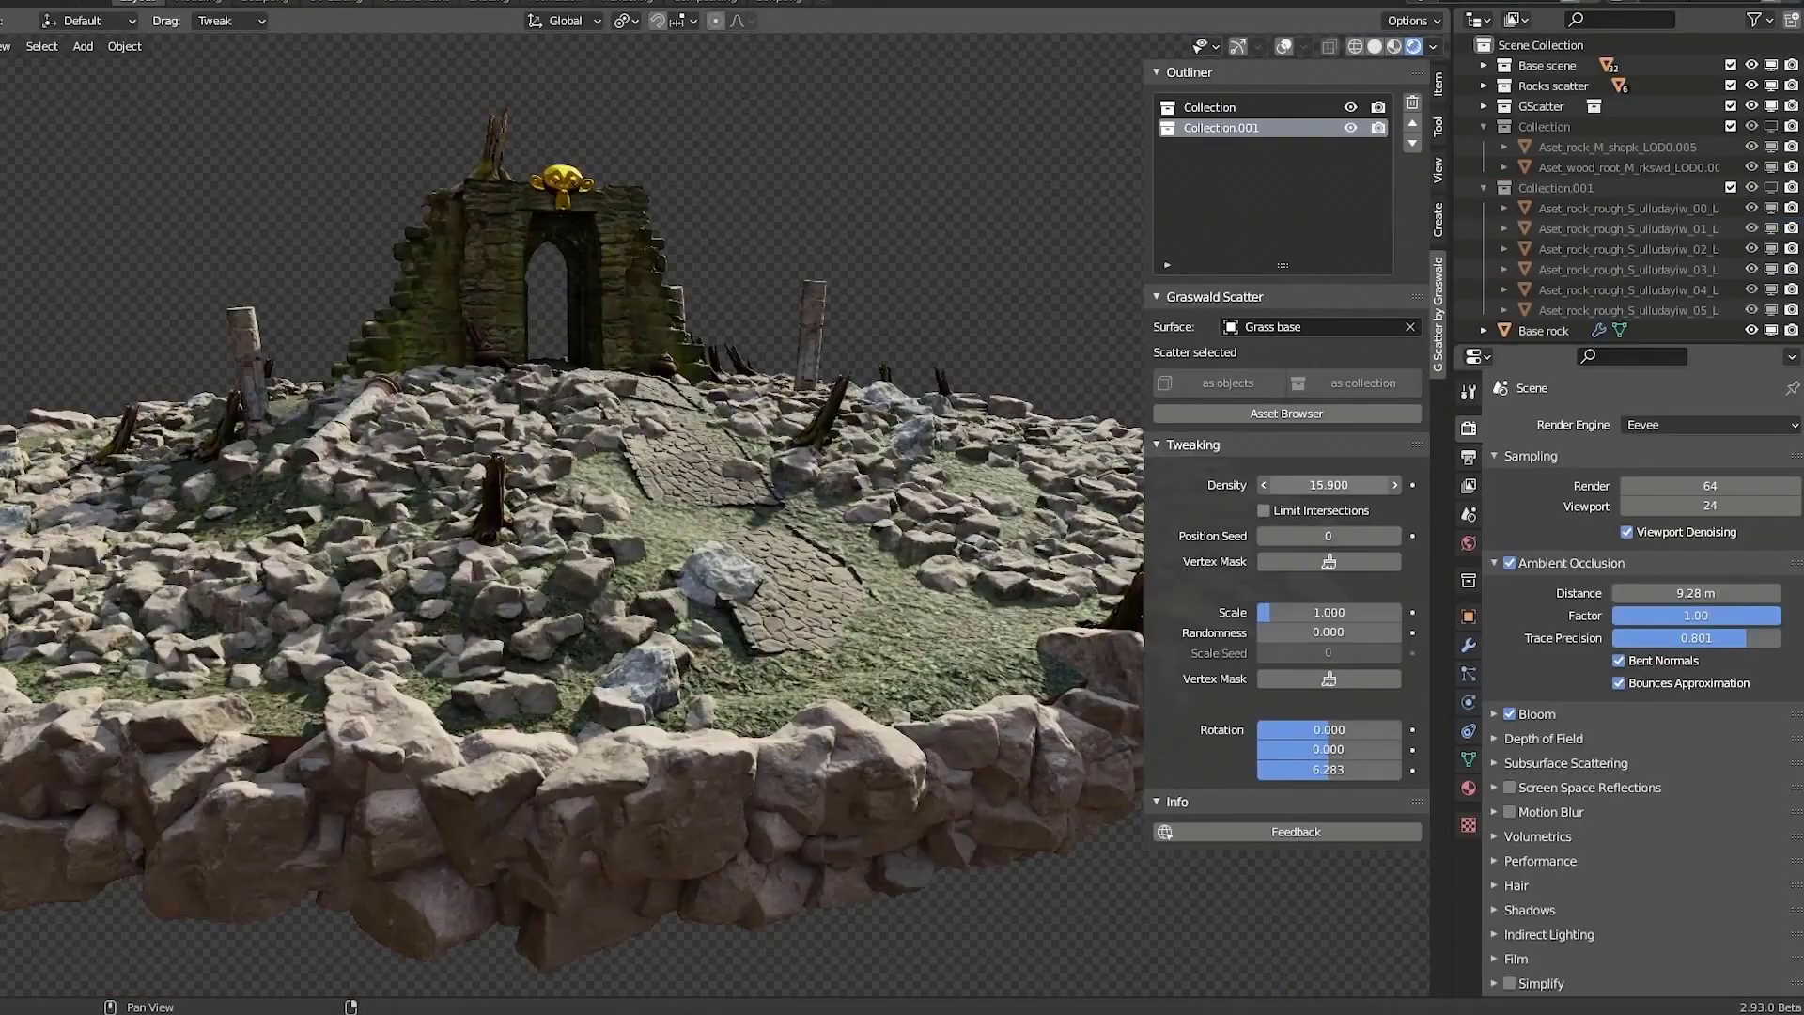
Step: Set the density of the Collection.001 rock scatter on the Grass base surface to 14.400
drag(1329, 485, 1315, 485)
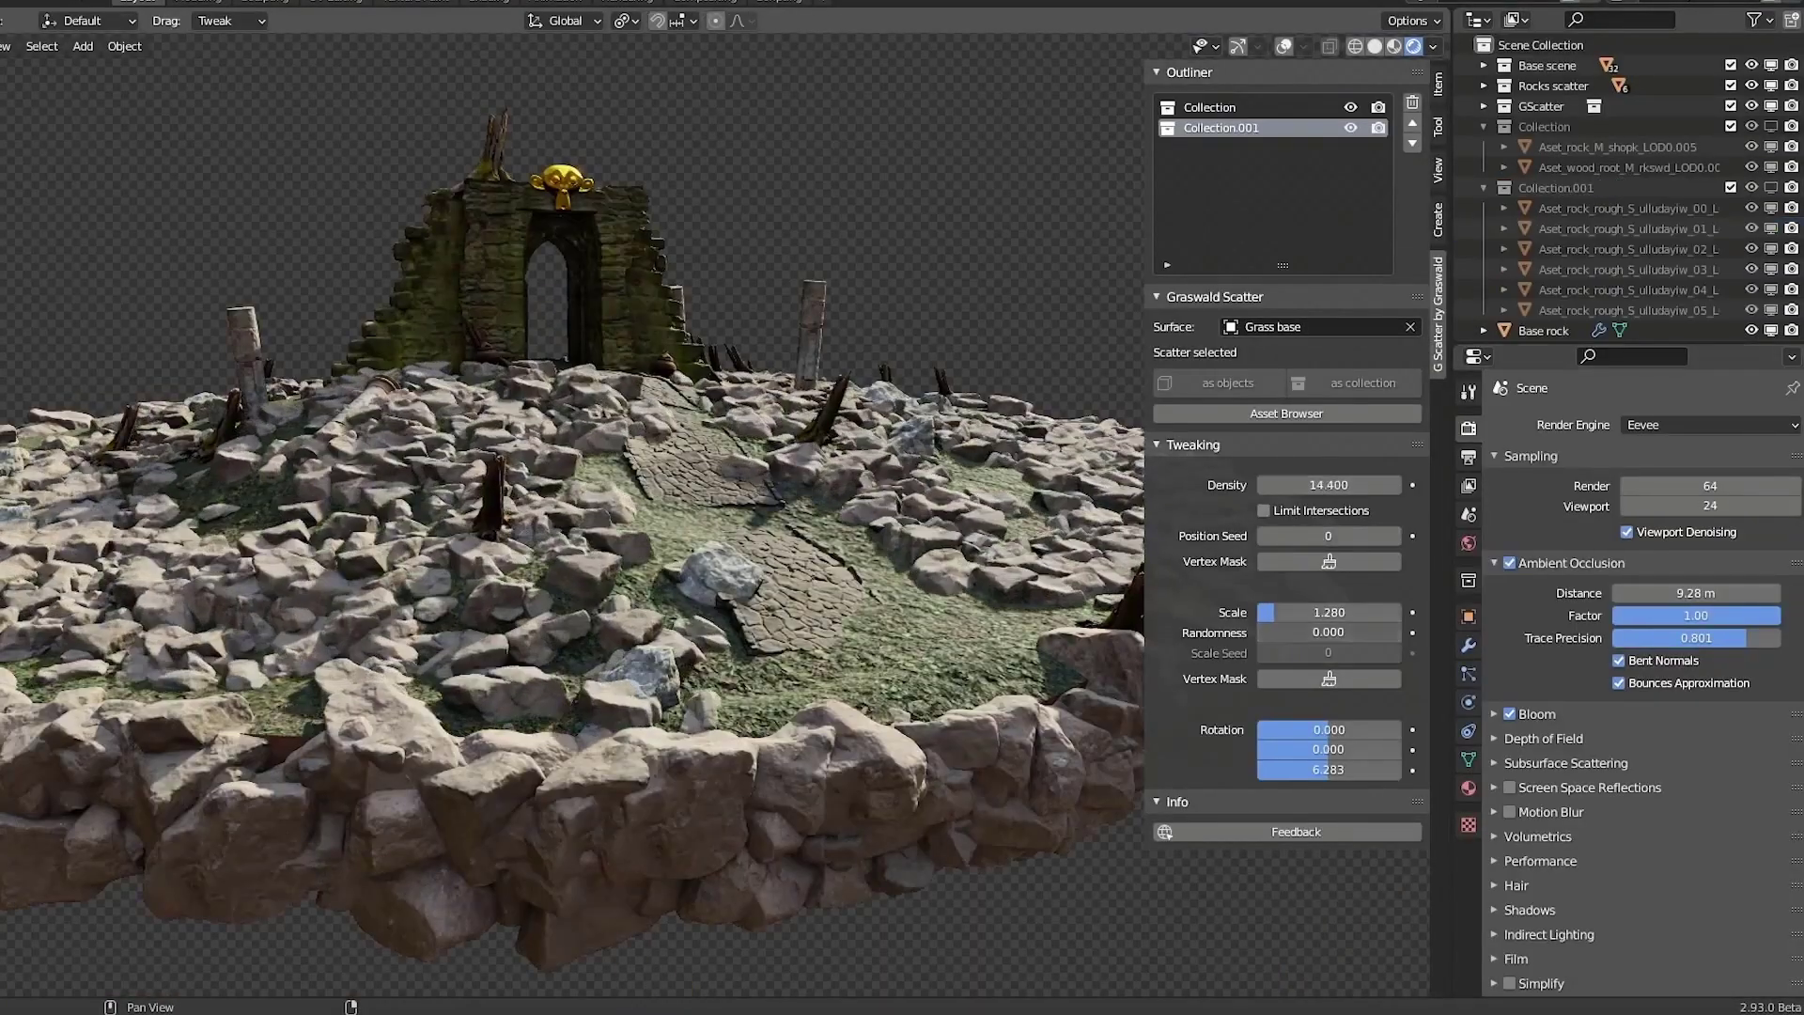